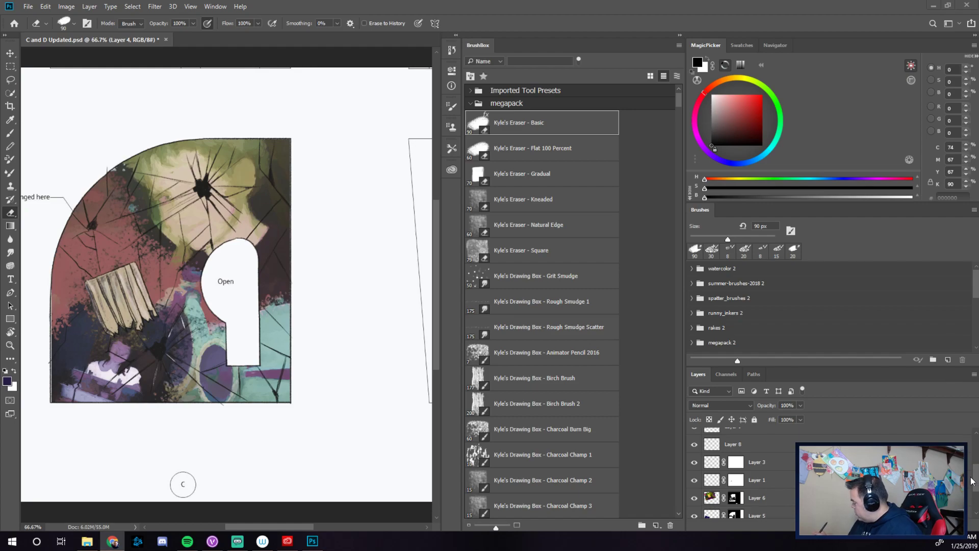
# Toggle the Hue/Saturation 1, Photo Filter 1 and Color Lookup 1 adjustment layers to compare their effect on the painted C shape.
pyautogui.scroll(5, 976, 478)
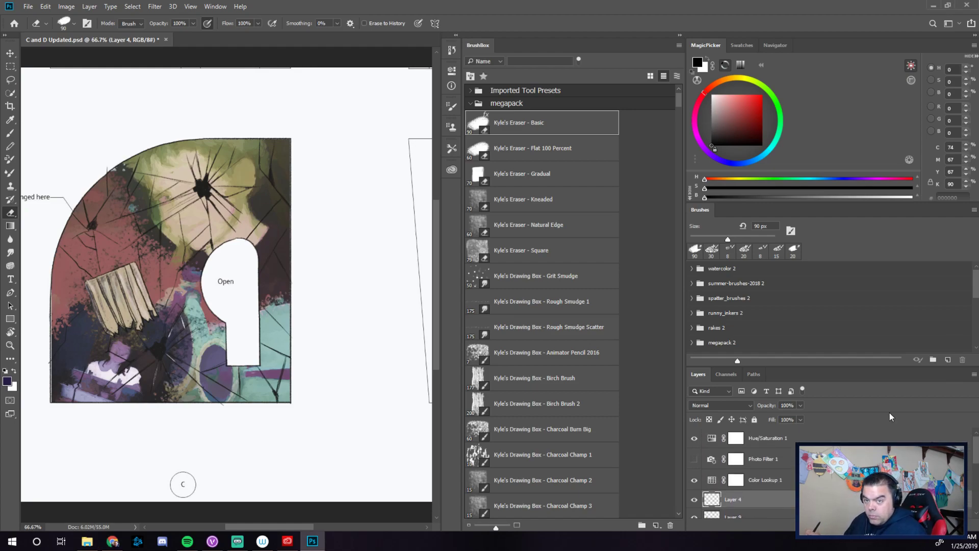
pyautogui.click(694, 438)
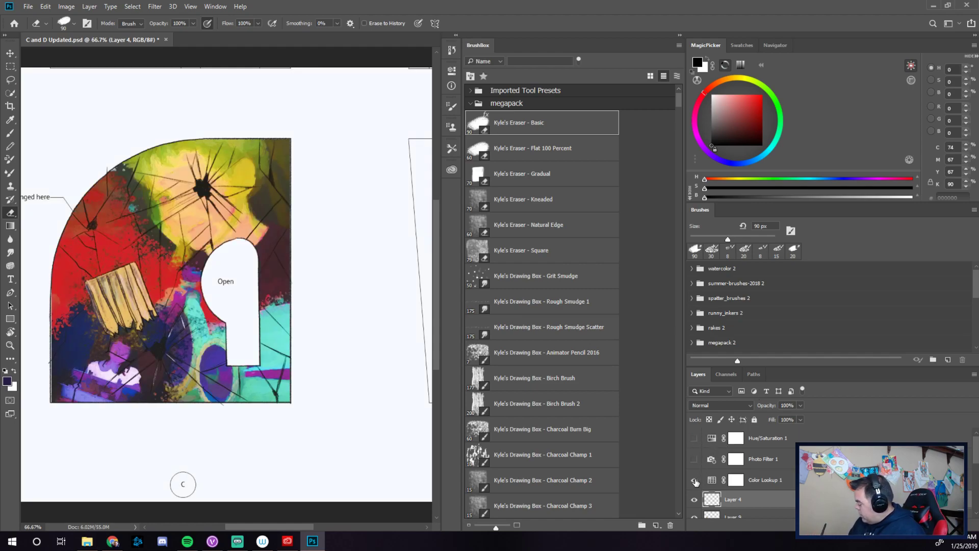
pyautogui.click(694, 479)
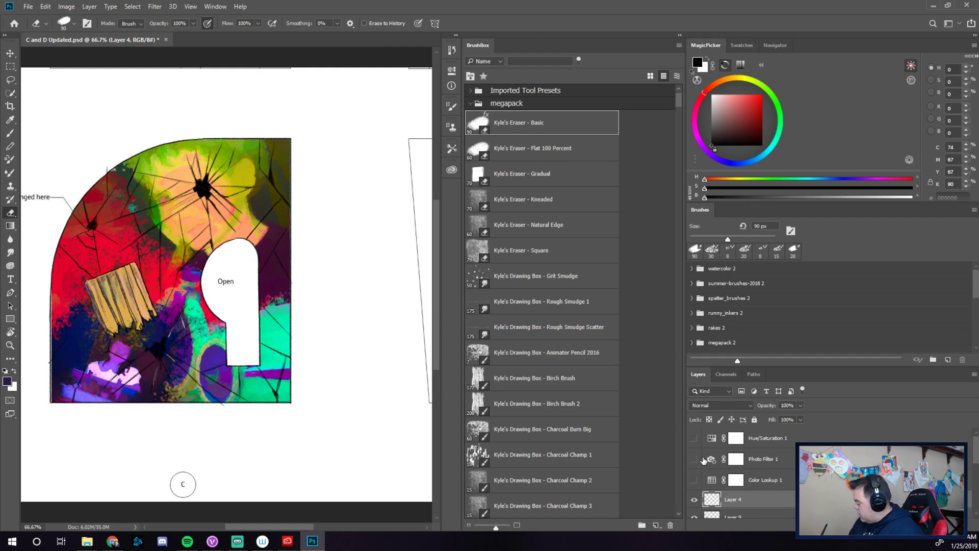
pyautogui.click(695, 481)
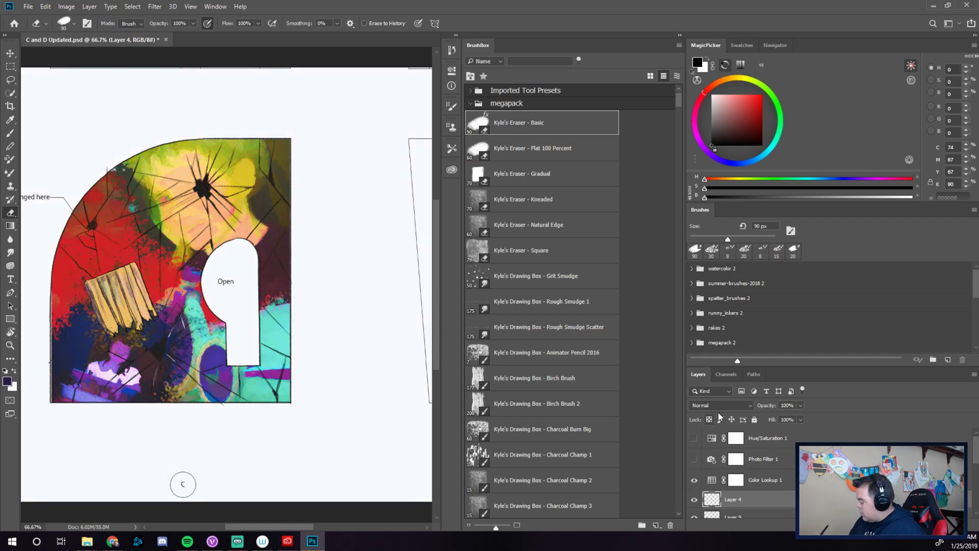
pyautogui.click(694, 459)
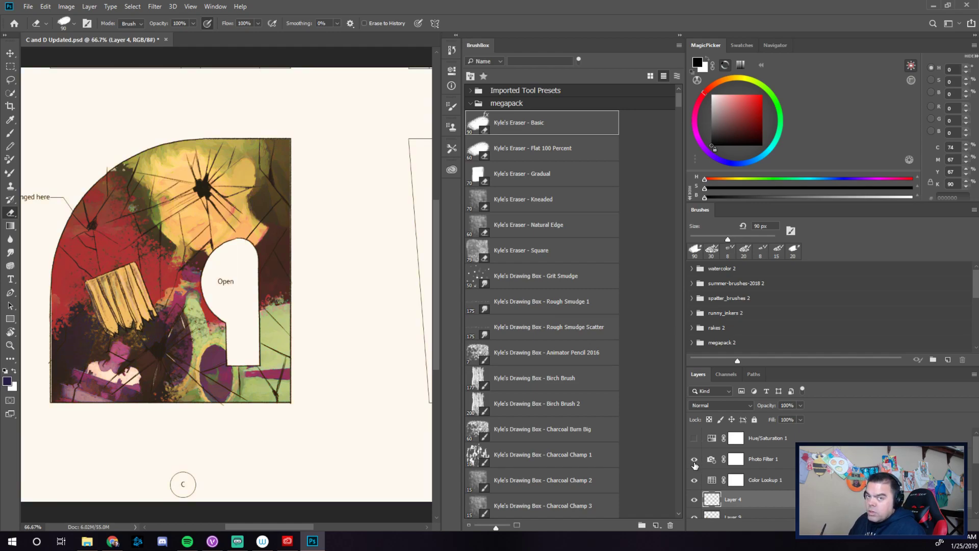
pyautogui.click(694, 459)
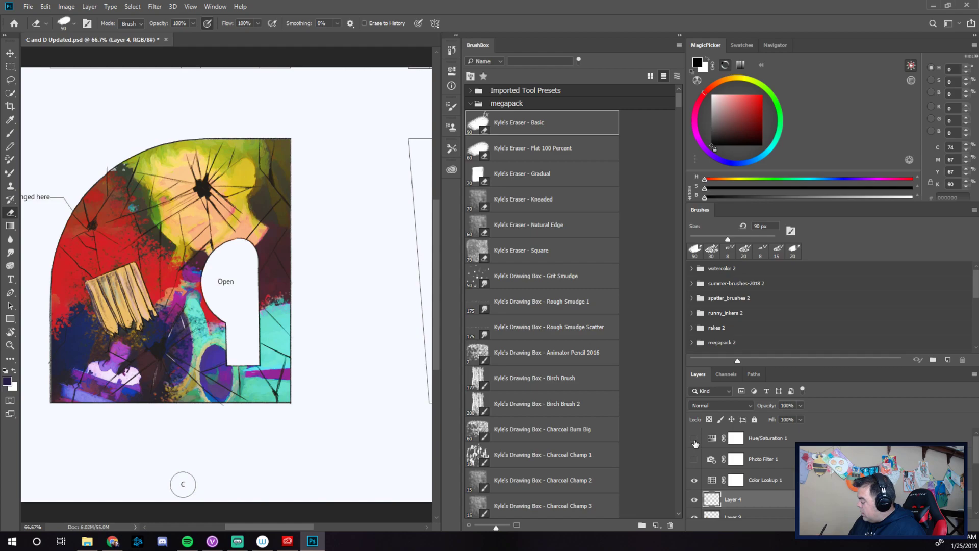
pyautogui.click(695, 437)
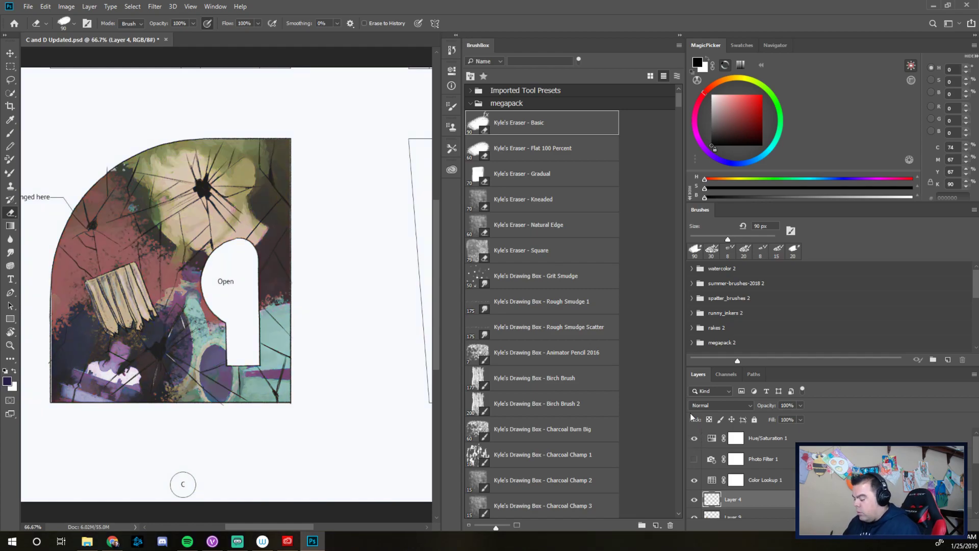
pyautogui.moveTo(371, 447)
pyautogui.mouseDown()
pyautogui.moveTo(327, 457)
pyautogui.moveTo(357, 452)
pyautogui.mouseUp()
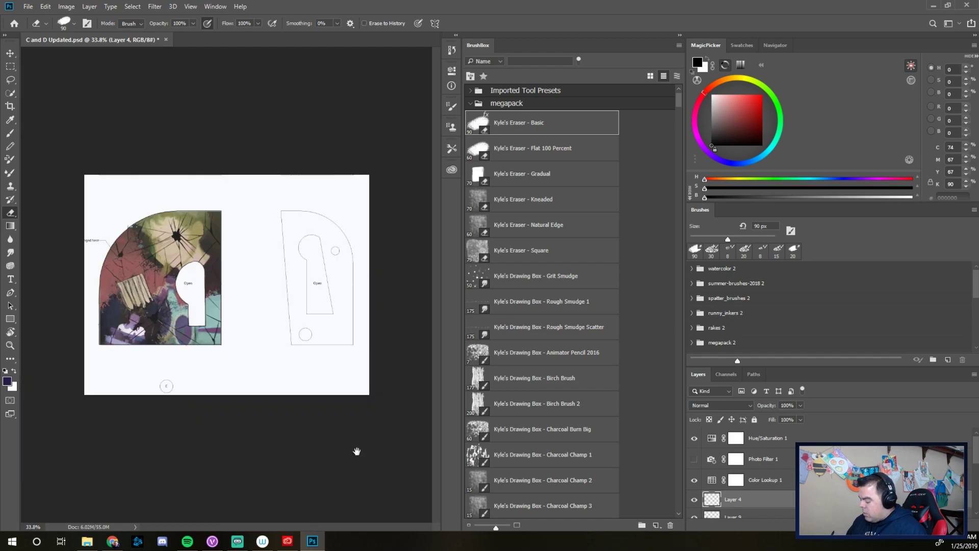
pyautogui.moveTo(323, 282); pyautogui.dragTo(355, 299)
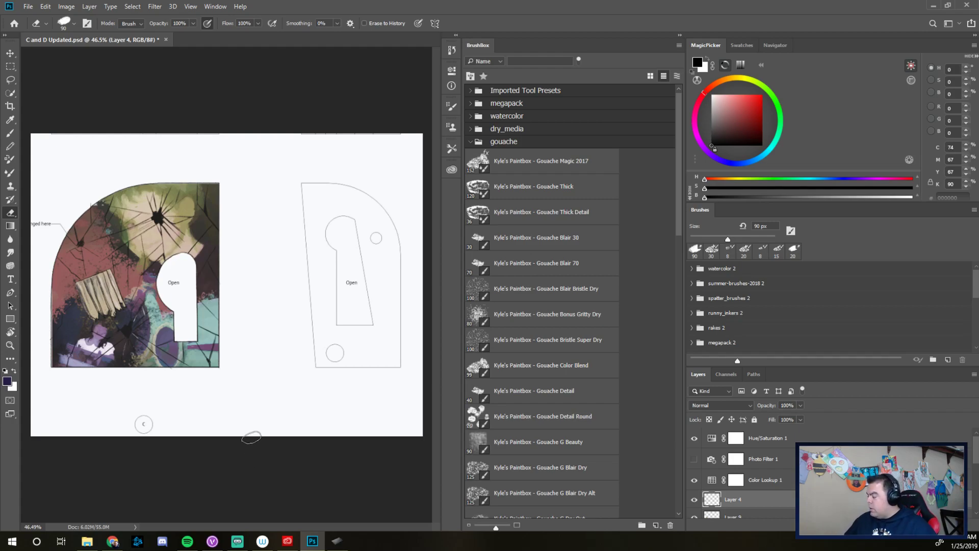
# Collapse the gouache brush group and filter the brush presets by the name "pencil".
pyautogui.click(469, 142)
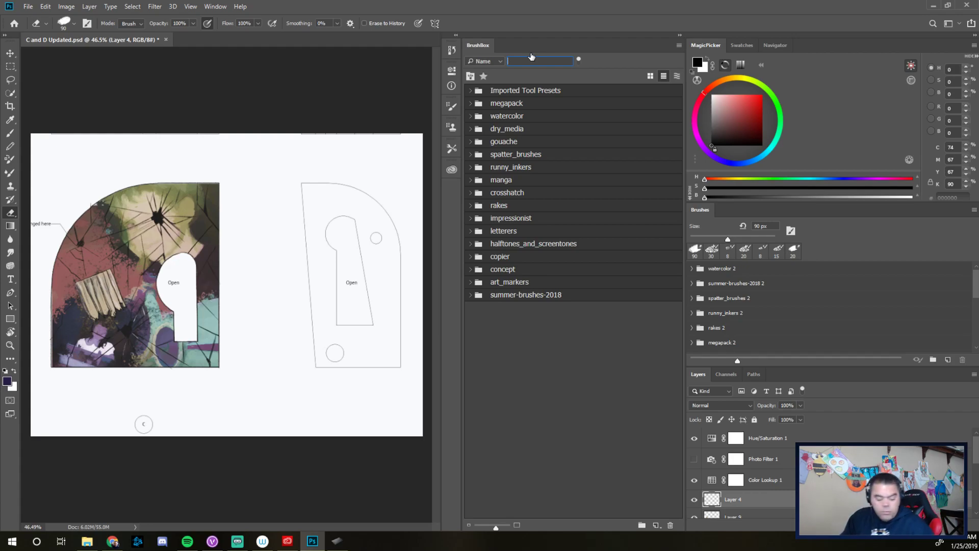
pyautogui.write('penic')
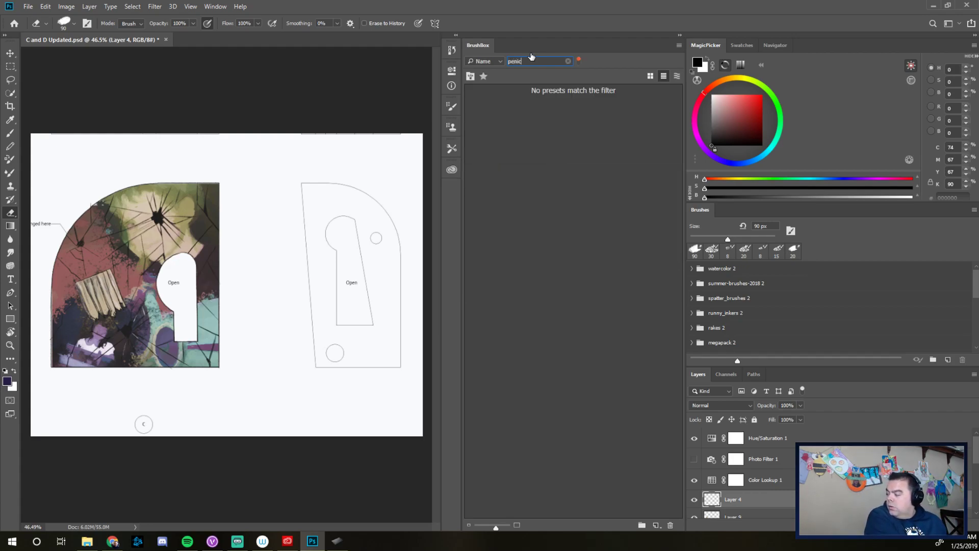
pyautogui.press('BackSpace')
pyautogui.press('BackSpace')
pyautogui.write('cil')
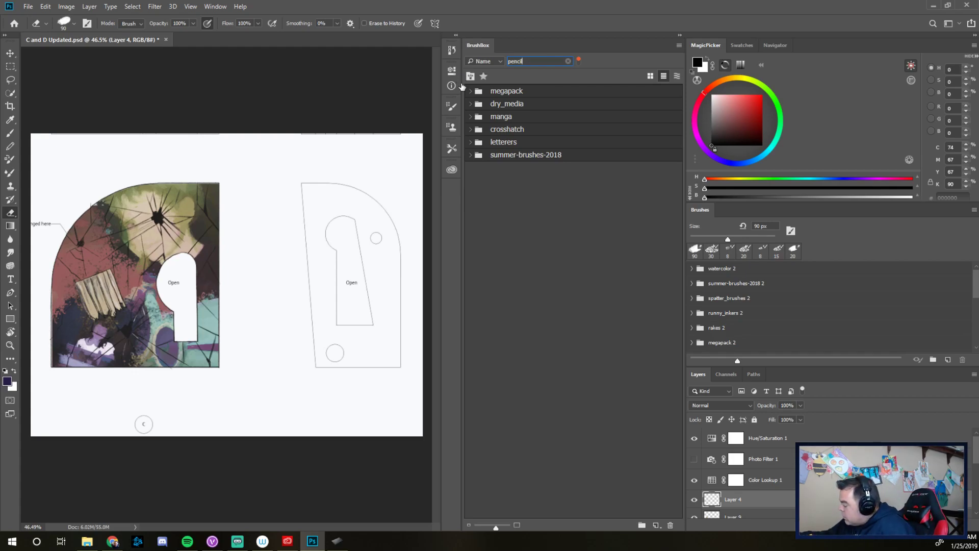
# Choose the KYLE Ultimate 2B Pencil brush from the megapack group.
pyautogui.click(469, 91)
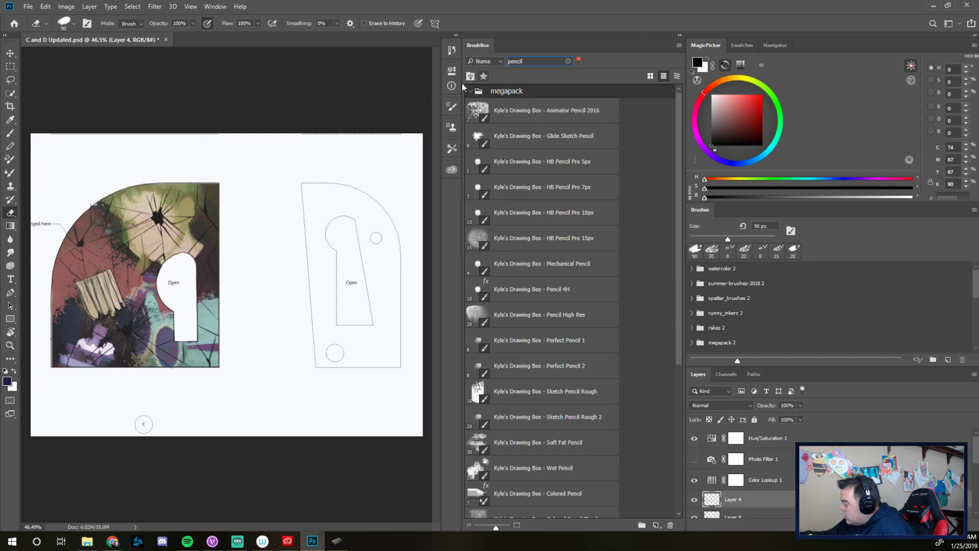
pyautogui.scroll(-5, 462, 85)
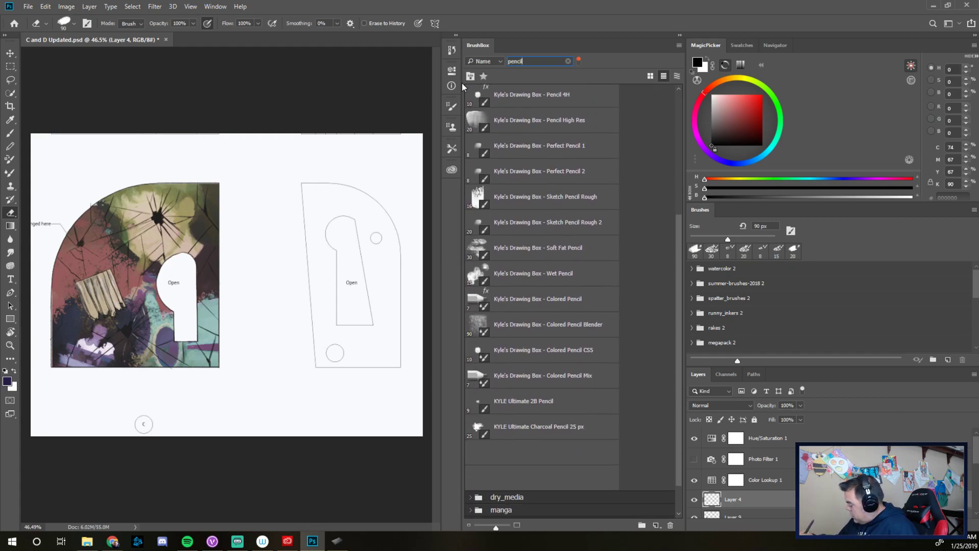
pyautogui.scroll(1, 462, 83)
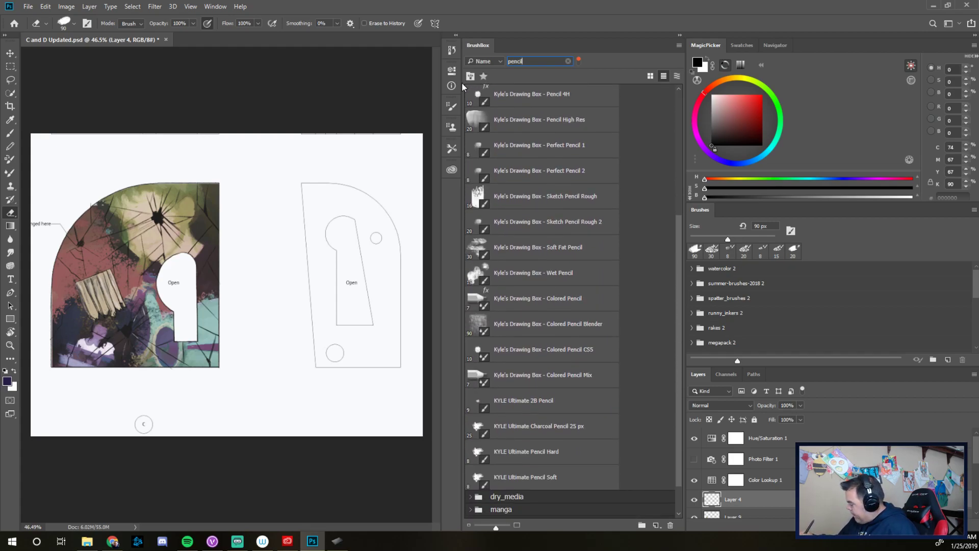
pyautogui.scroll(1, 461, 81)
pyautogui.scroll(1, 461, 81)
pyautogui.click(523, 402)
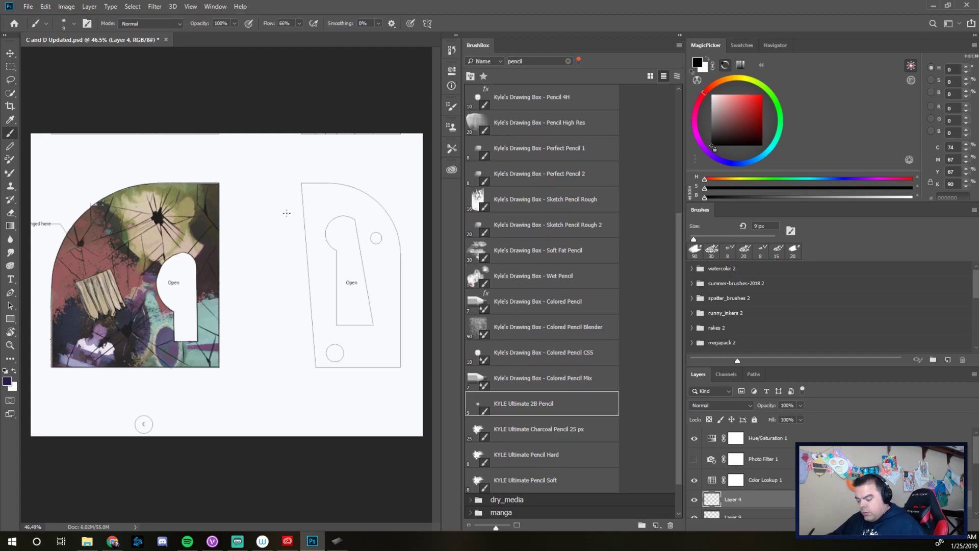
# Toggle the visibility of Layer 4, Layer 9, Layer 8 and Layer 3 to examine which artwork each one holds.
pyautogui.moveTo(340, 286); pyautogui.dragTo(235, 208)
pyautogui.moveTo(977, 453)
pyautogui.mouseDown()
pyautogui.moveTo(973, 517)
pyautogui.moveTo(972, 444)
pyautogui.mouseUp()
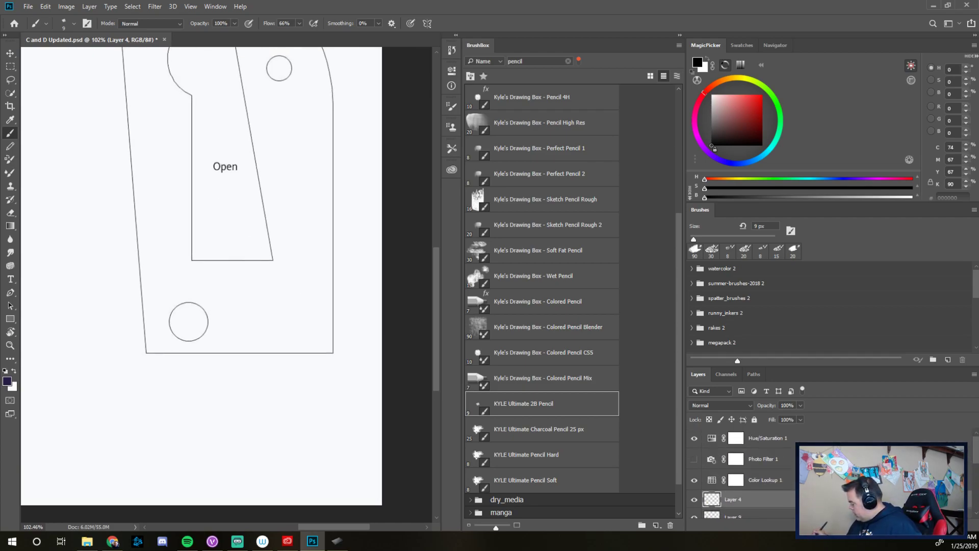
pyautogui.moveTo(275, 433); pyautogui.dragTo(212, 438)
pyautogui.click(695, 501)
pyautogui.click(695, 500)
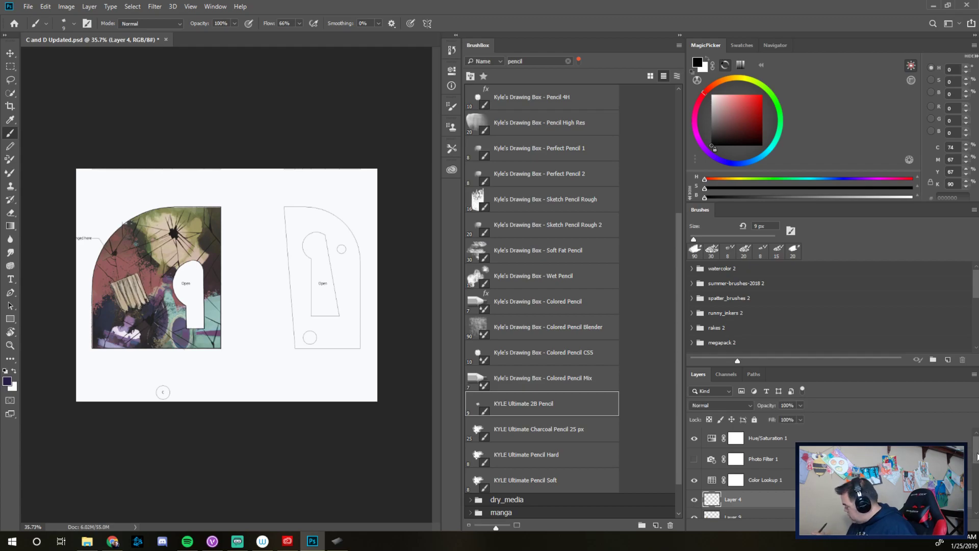
pyautogui.scroll(-3, 977, 456)
pyautogui.click(694, 478)
pyautogui.click(695, 478)
pyautogui.click(695, 459)
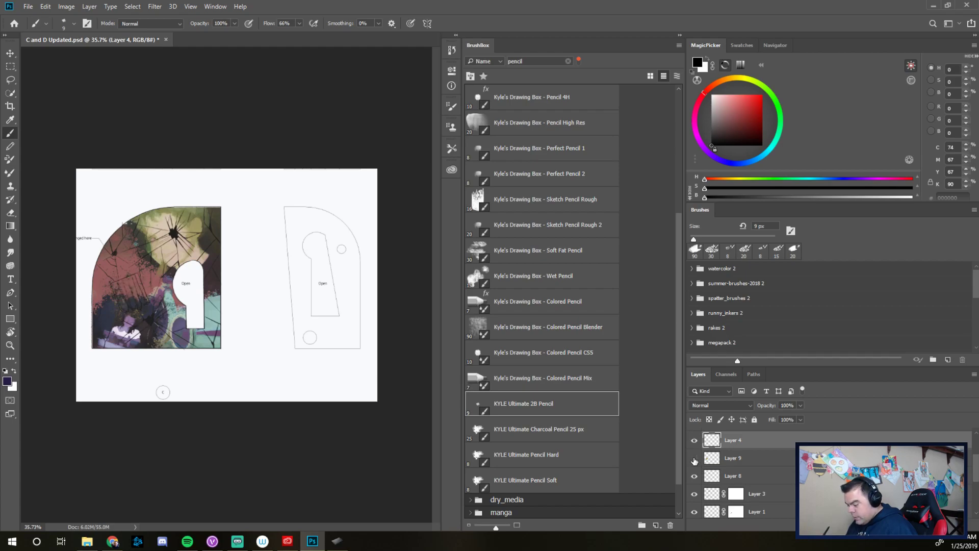
pyautogui.click(694, 459)
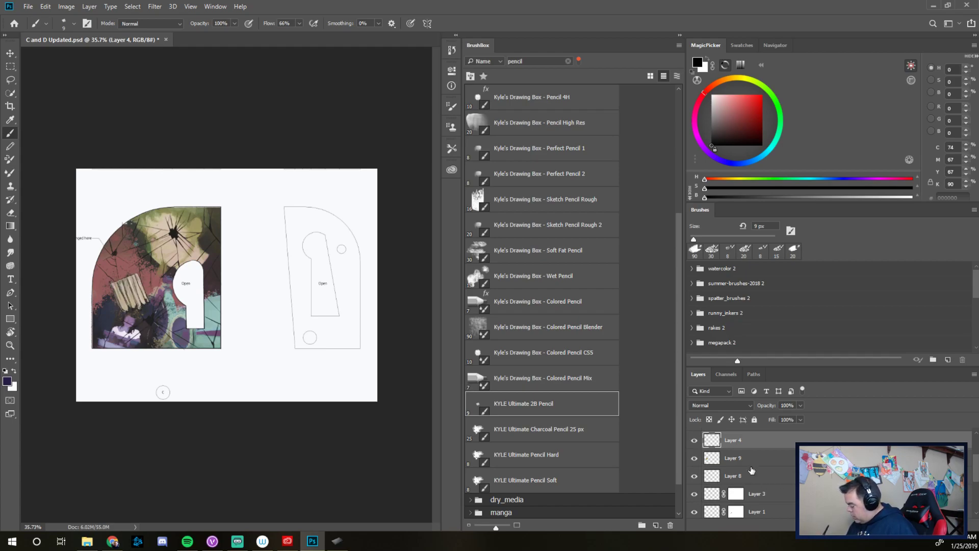
pyautogui.click(693, 495)
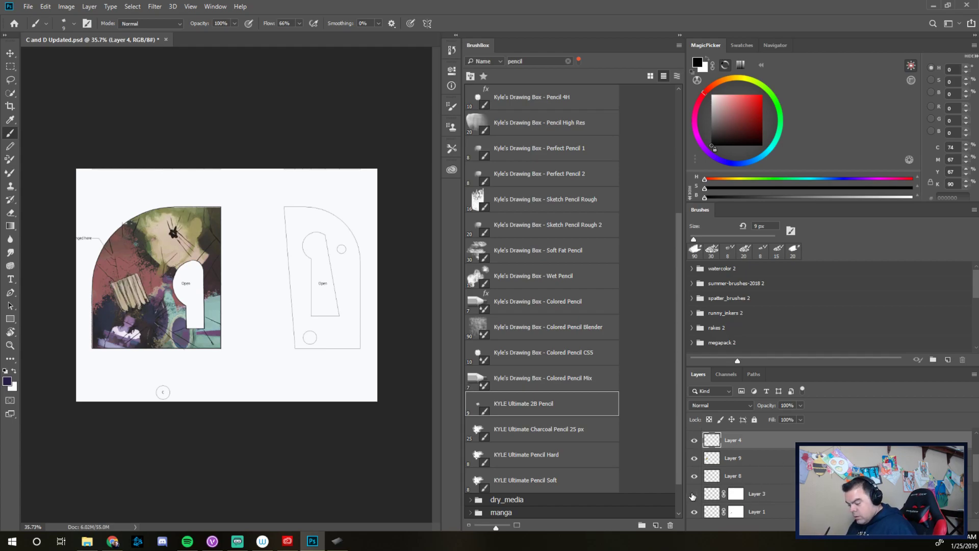
pyautogui.click(694, 495)
pyautogui.click(694, 495)
pyautogui.click(694, 495)
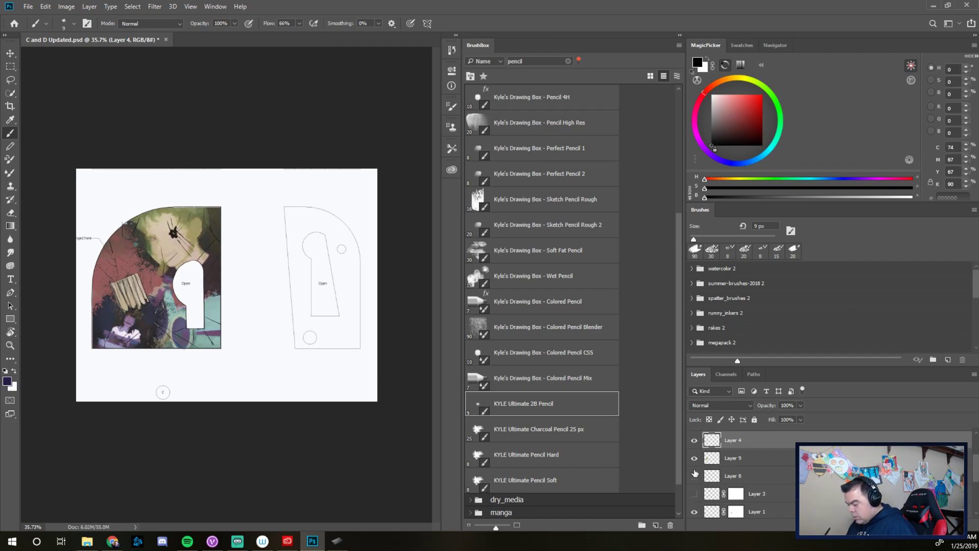
pyautogui.click(694, 494)
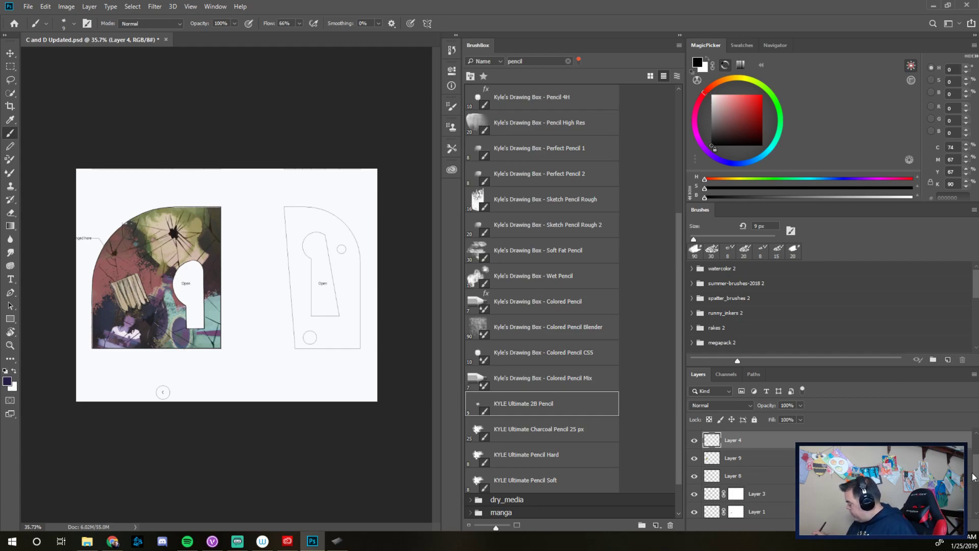
# Add a new layer directly above Layer 8 and name it "D Cracks".
pyautogui.click(757, 478)
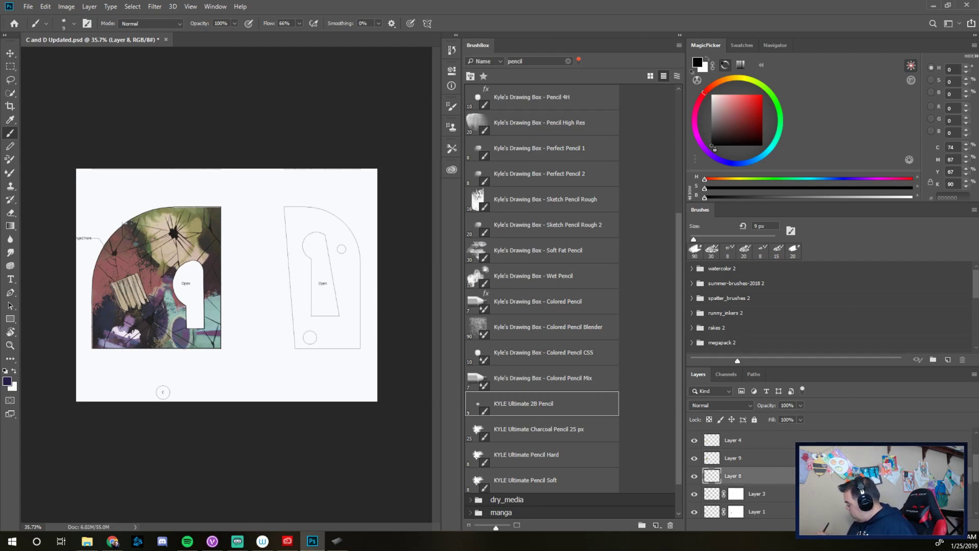
pyautogui.hotkey('ctrl', 'shift', 'alt', 'n')
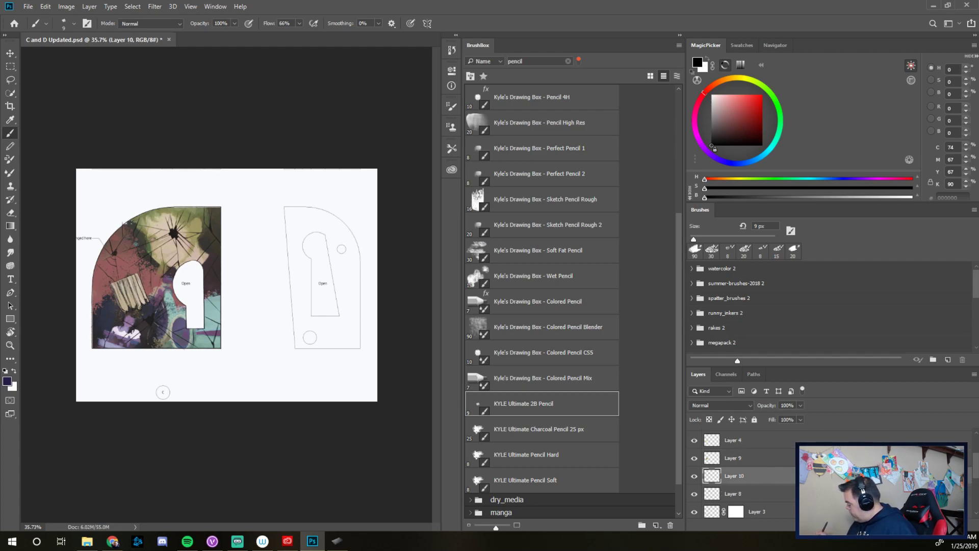
pyautogui.doubleClick(739, 477)
pyautogui.click(740, 477)
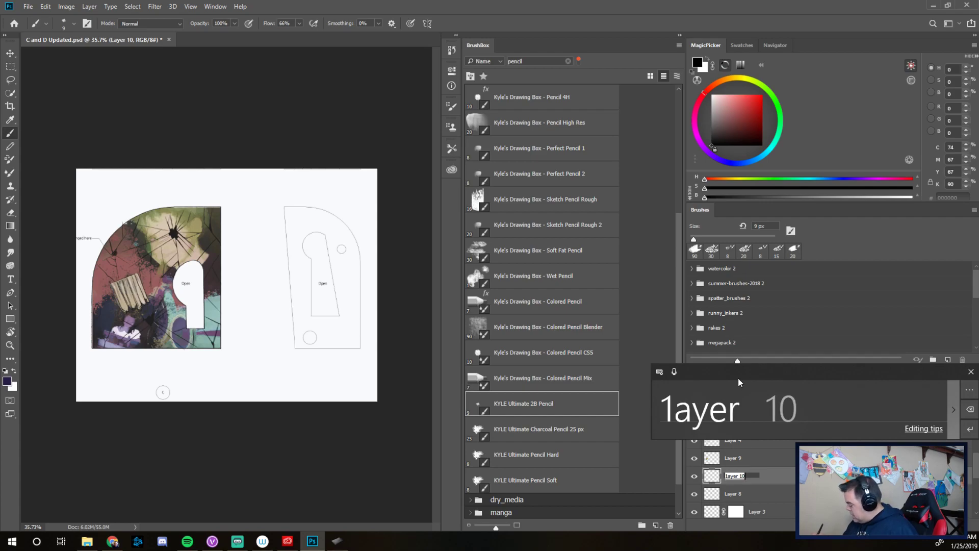
pyautogui.moveTo(669, 423)
pyautogui.mouseDown()
pyautogui.moveTo(668, 403)
pyautogui.moveTo(686, 403)
pyautogui.moveTo(673, 423)
pyautogui.mouseUp()
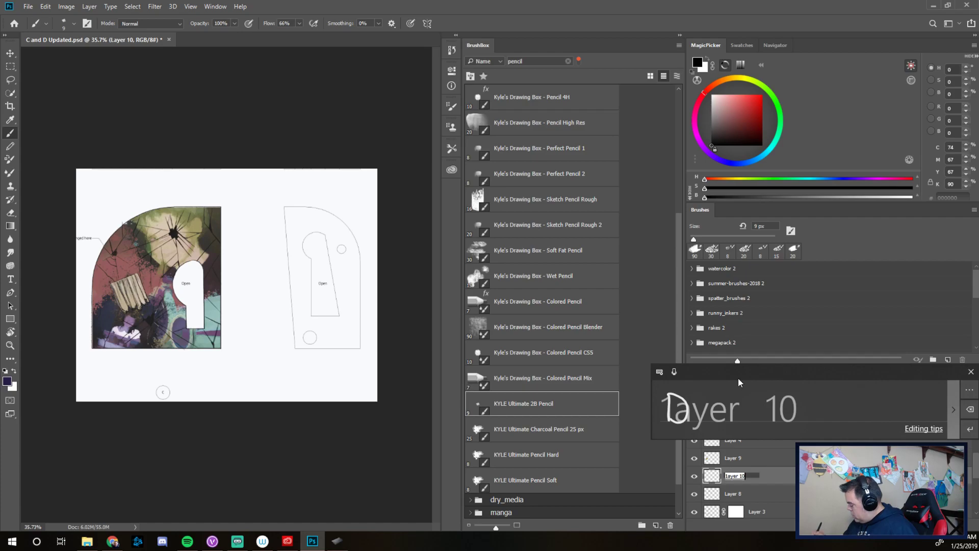
pyautogui.moveTo(686, 415); pyautogui.dragTo(738, 407)
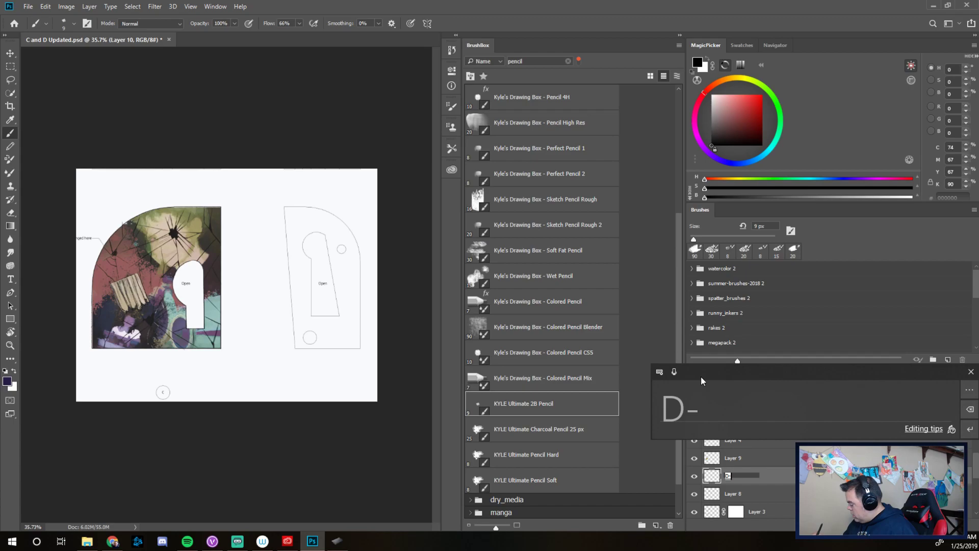
pyautogui.press('BackSpace')
pyautogui.press('BackSpace')
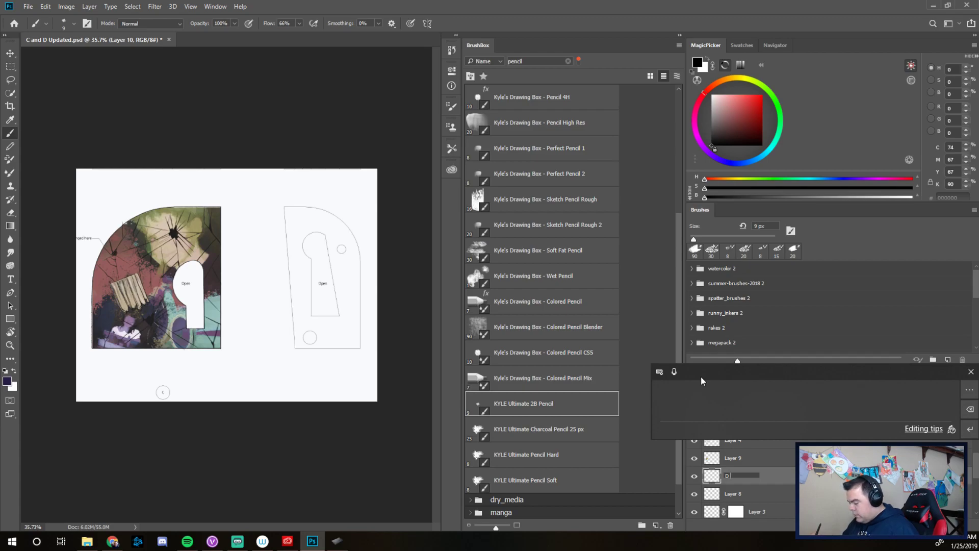
pyautogui.moveTo(681, 398)
pyautogui.mouseDown()
pyautogui.moveTo(682, 421)
pyautogui.moveTo(698, 408)
pyautogui.moveTo(712, 423)
pyautogui.moveTo(733, 420)
pyautogui.mouseUp()
pyautogui.moveTo(742, 405); pyautogui.dragTo(748, 422)
pyautogui.click(757, 407)
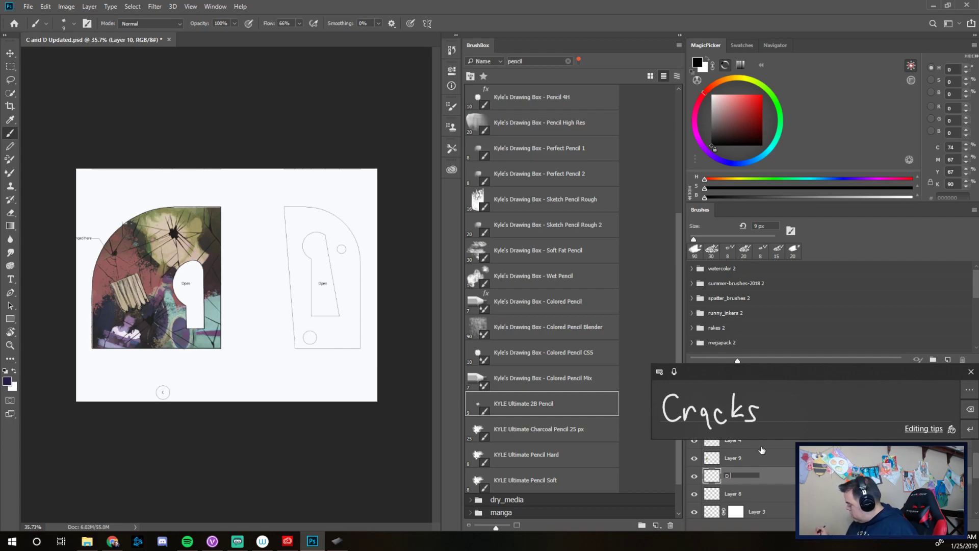
pyautogui.click(965, 374)
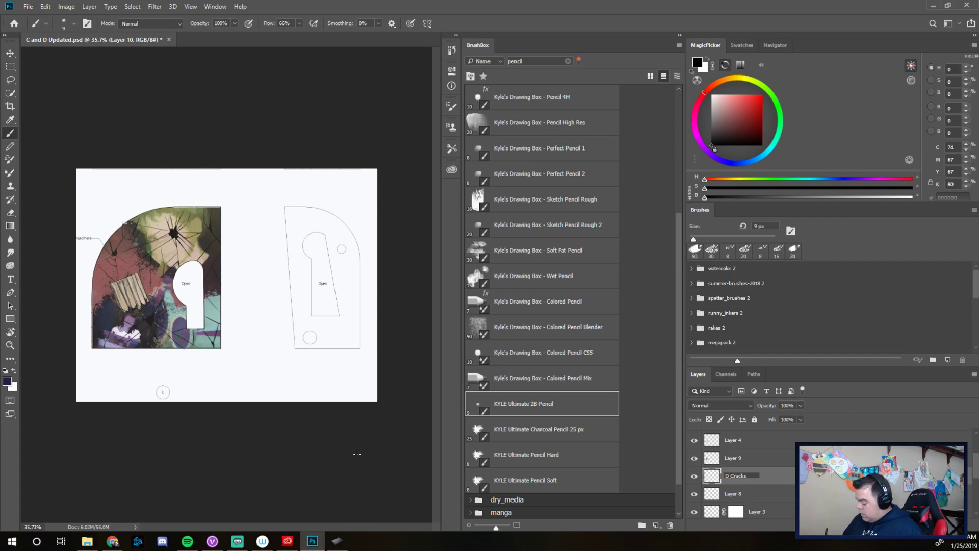
pyautogui.click(376, 471)
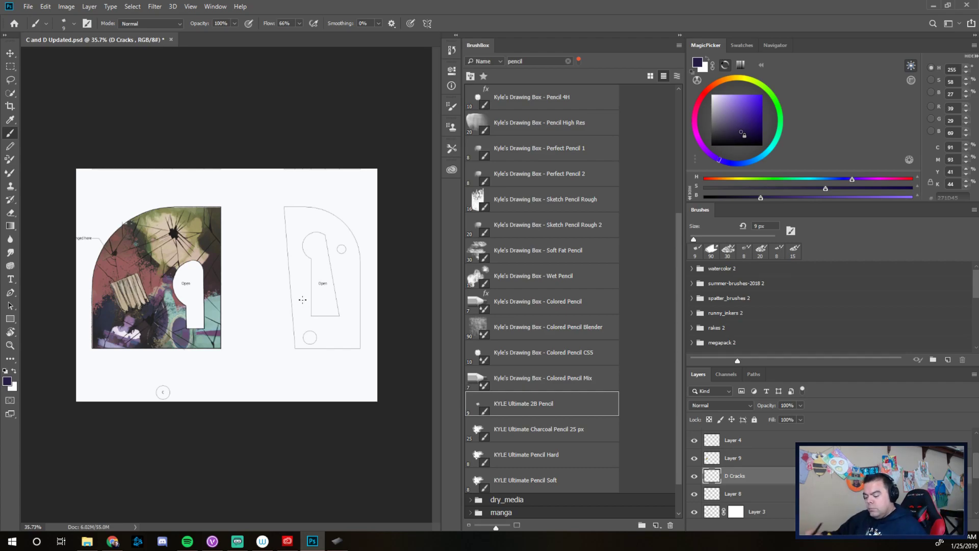
# Trace the D's right, bottom and slanted left edges and its curved upper-right edge in pencil on the D Cracks layer.
pyautogui.moveTo(291, 278); pyautogui.dragTo(332, 278)
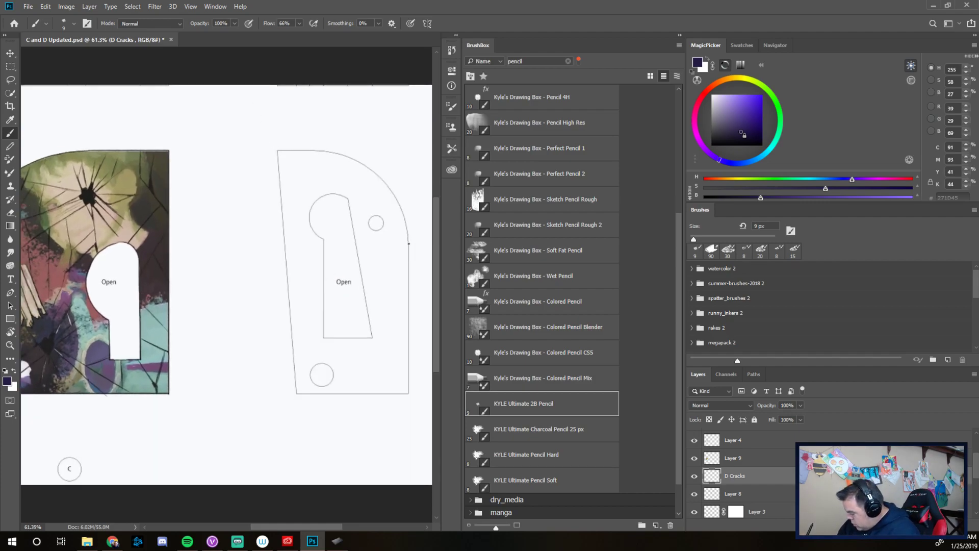
pyautogui.moveTo(408, 244); pyautogui.dragTo(409, 392)
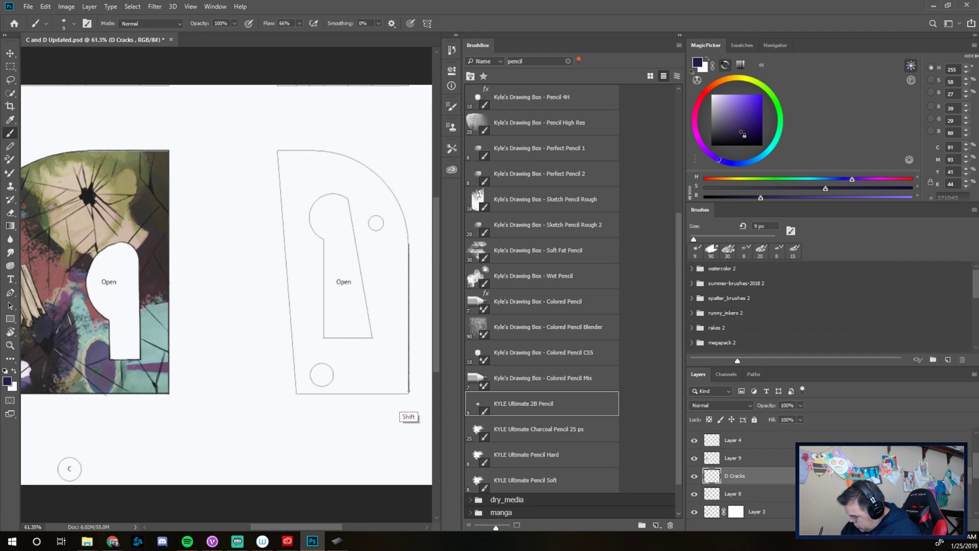
pyautogui.moveTo(296, 392); pyautogui.dragTo(408, 392)
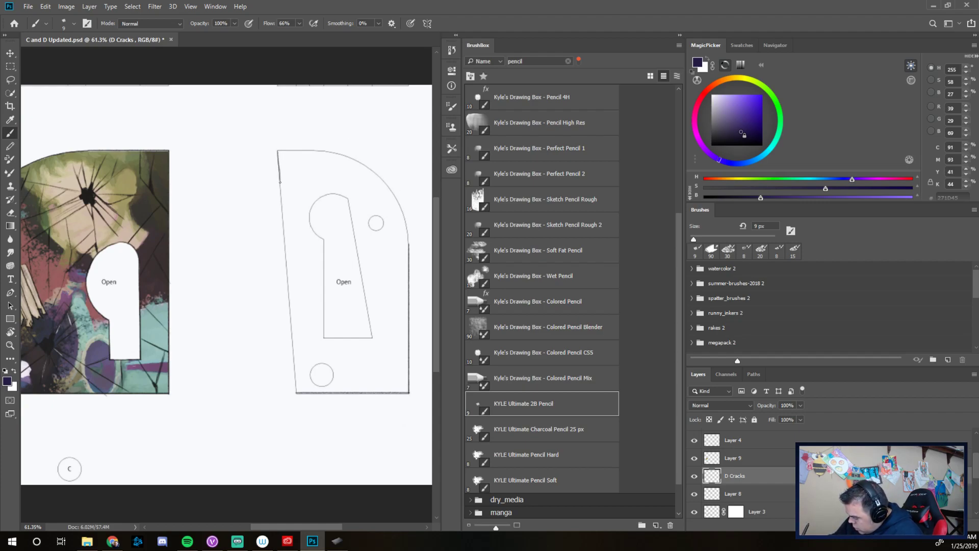
pyautogui.moveTo(284, 230); pyautogui.dragTo(285, 249)
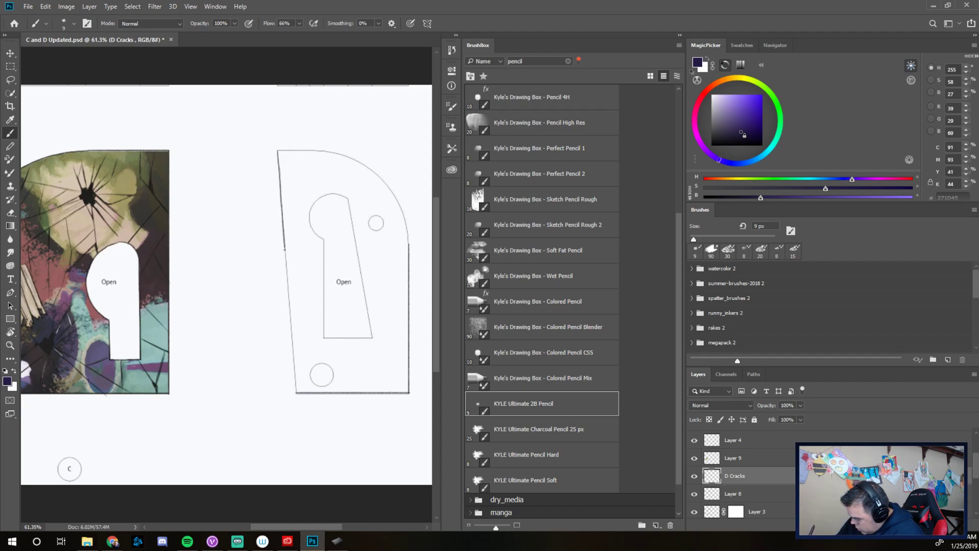
pyautogui.moveTo(291, 319); pyautogui.dragTo(295, 380)
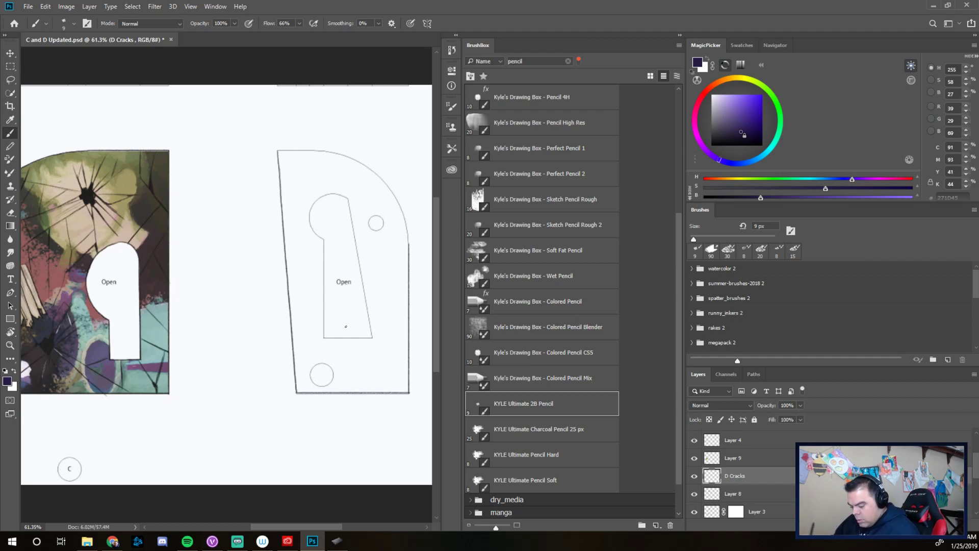
pyautogui.moveTo(343, 284)
pyautogui.mouseDown()
pyautogui.moveTo(380, 284)
pyautogui.moveTo(257, 327)
pyautogui.mouseUp()
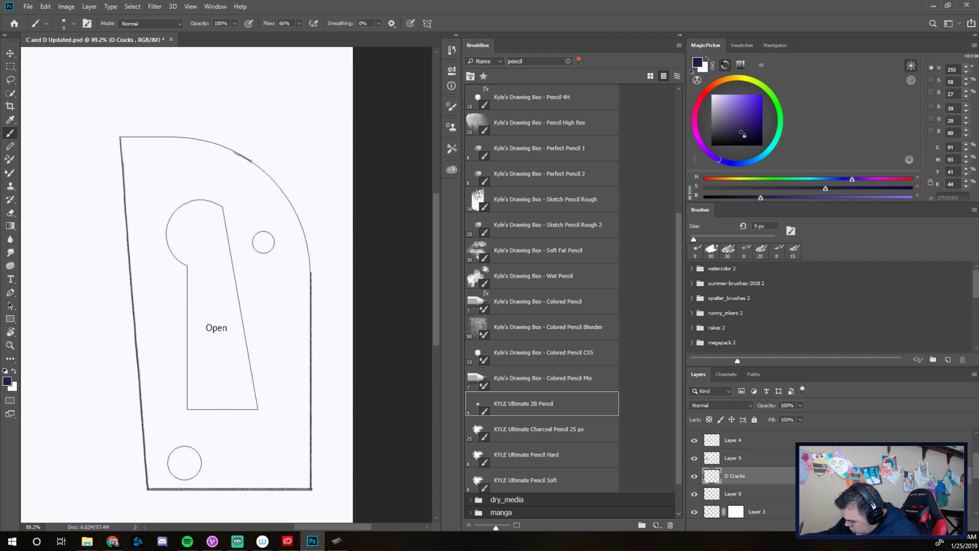
pyautogui.moveTo(279, 186); pyautogui.dragTo(311, 266)
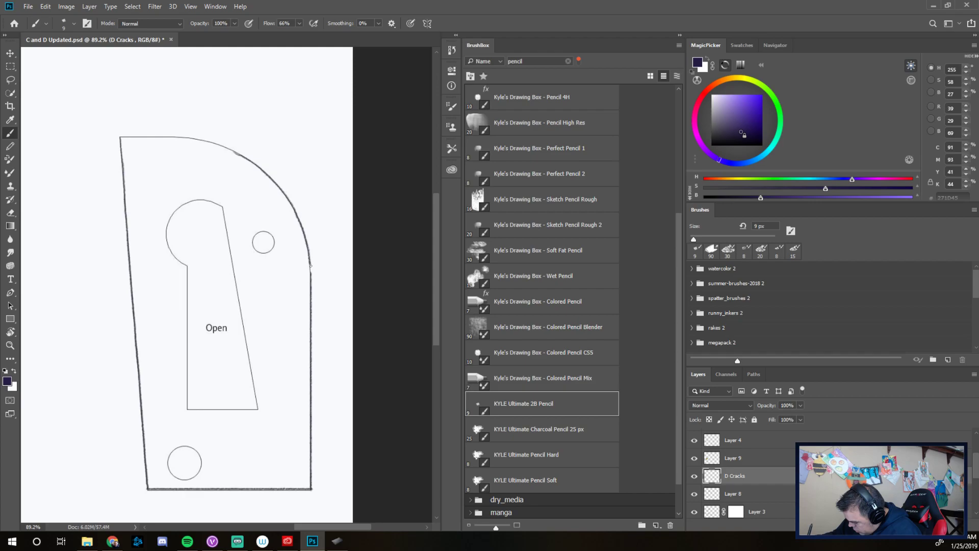
pyautogui.moveTo(121, 136); pyautogui.dragTo(134, 138)
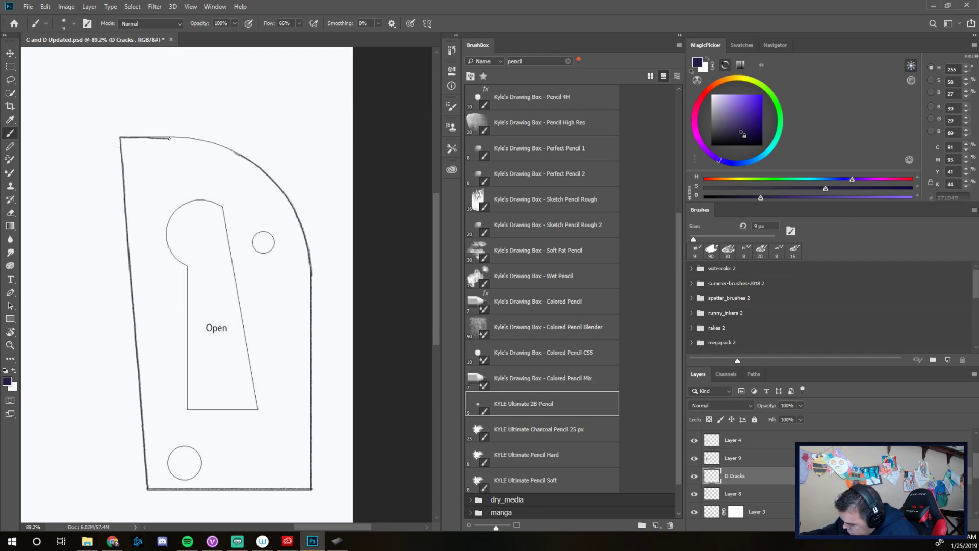
pyautogui.hotkey('ctrl', 'z')
pyautogui.moveTo(121, 136)
pyautogui.mouseDown()
pyautogui.moveTo(131, 136)
pyautogui.moveTo(186, 140)
pyautogui.mouseUp()
pyautogui.hotkey('ctrl', 'z')
pyautogui.hotkey('ctrl', 'z')
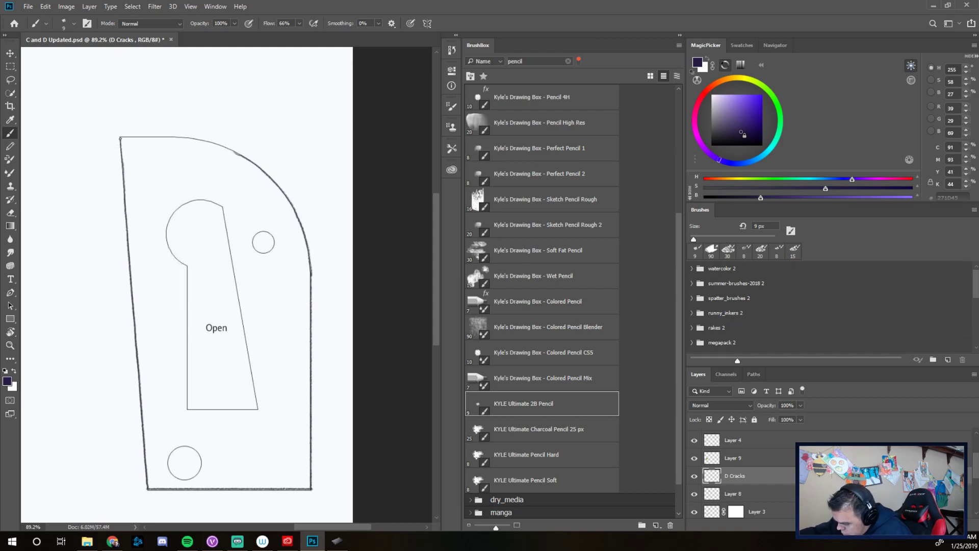
# Trace the D's top edge and the slanted right side of its inner keyhole opening in pencil.
pyautogui.moveTo(120, 136); pyautogui.dragTo(213, 143)
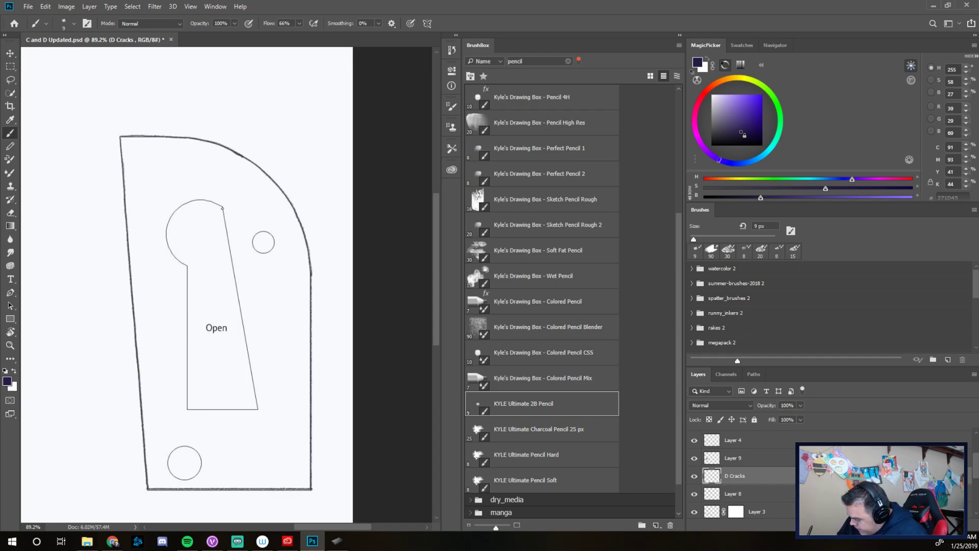
pyautogui.moveTo(222, 207); pyautogui.dragTo(258, 407)
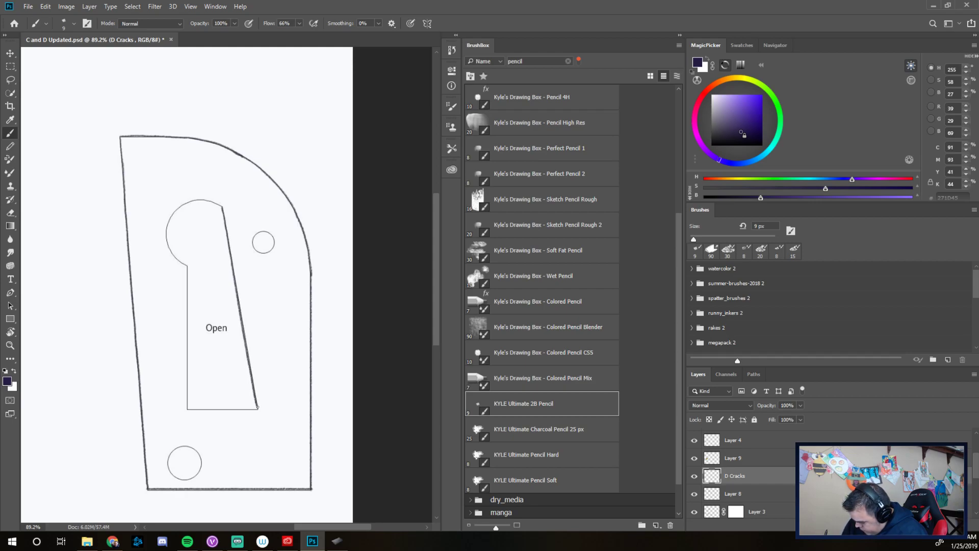
pyautogui.moveTo(186, 266); pyautogui.dragTo(187, 295)
pyautogui.hotkey('ctrl', 'z')
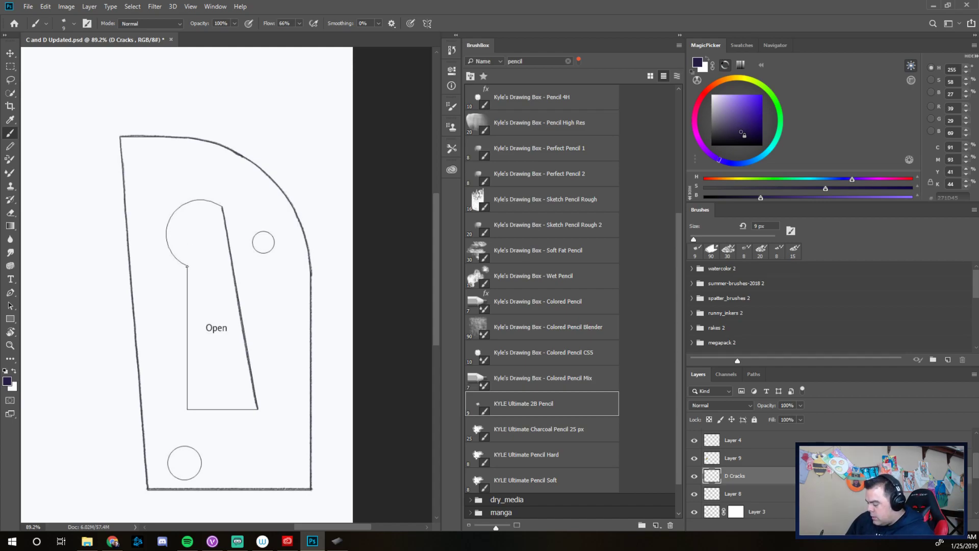
pyautogui.moveTo(188, 266); pyautogui.dragTo(187, 291)
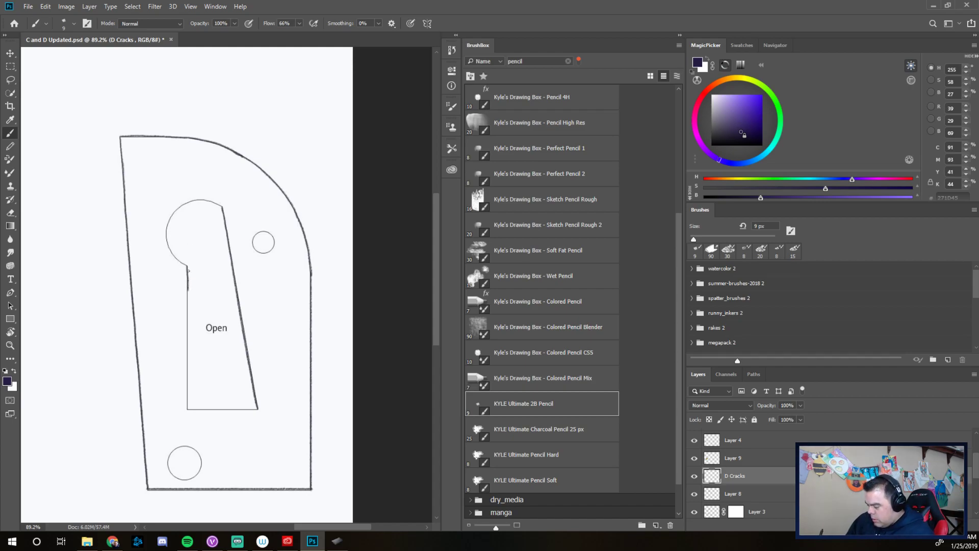
pyautogui.hotkey('ctrl', 'z')
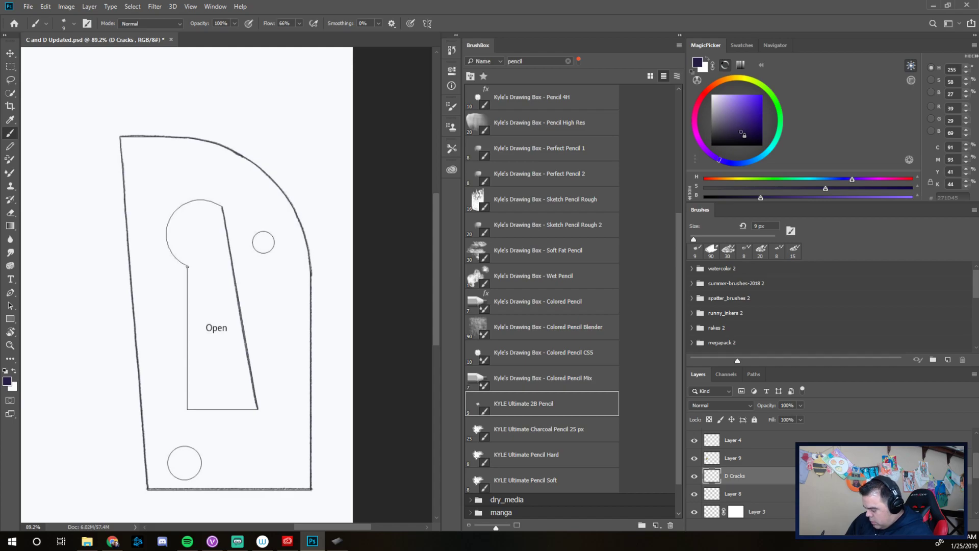
# Trace the left and bottom edges and the rounded head of the keyhole opening to close its pencil outline.
pyautogui.moveTo(187, 266); pyautogui.dragTo(187, 403)
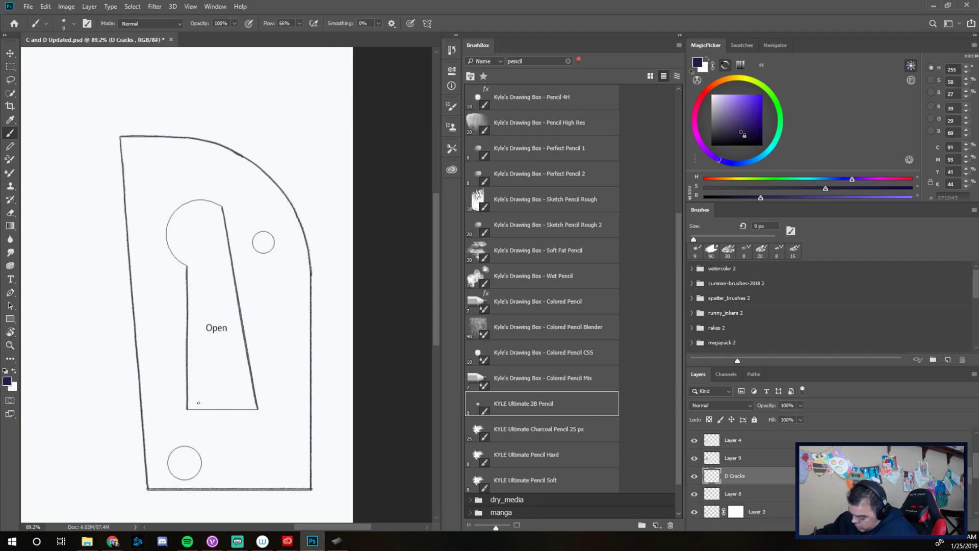
pyautogui.moveTo(187, 409); pyautogui.dragTo(254, 409)
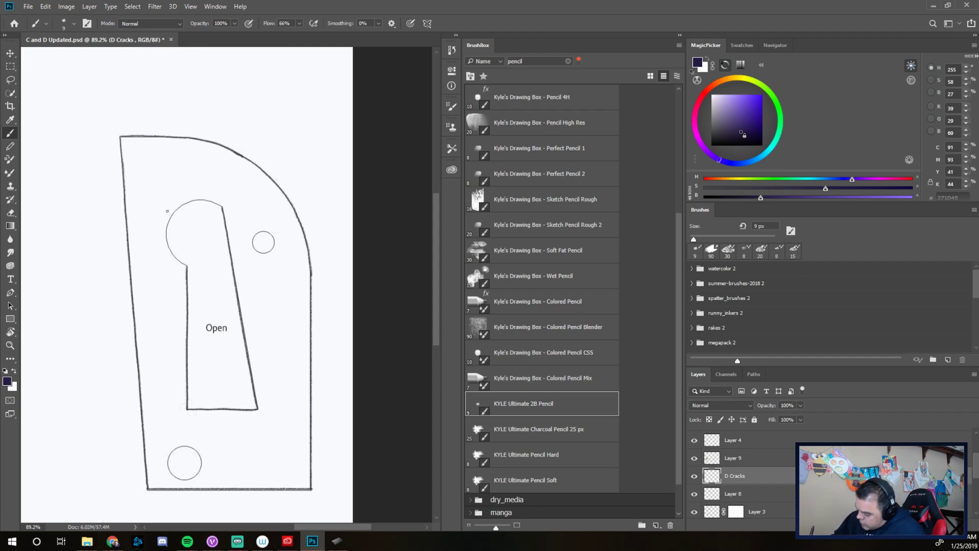
pyautogui.moveTo(175, 210)
pyautogui.mouseDown()
pyautogui.moveTo(167, 238)
pyautogui.moveTo(182, 263)
pyautogui.mouseUp()
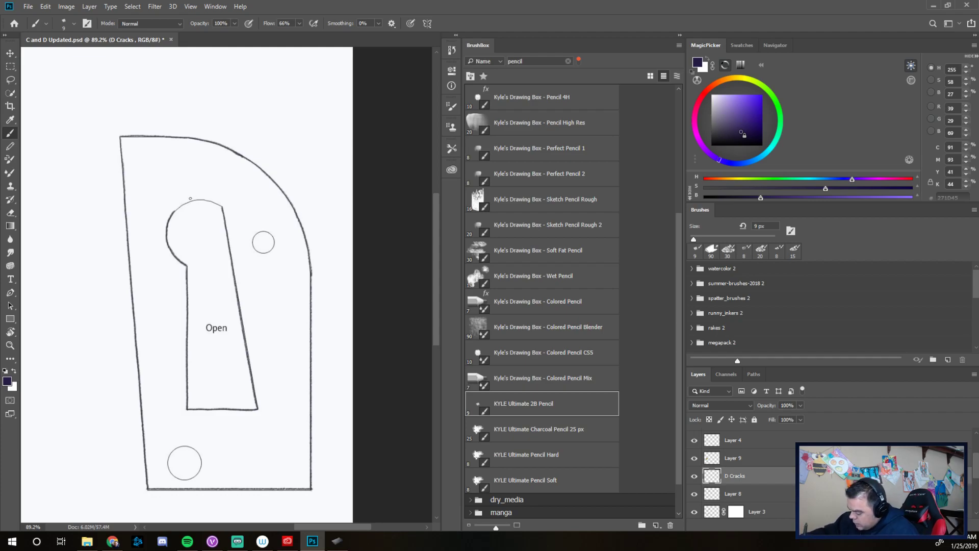
pyautogui.moveTo(197, 199); pyautogui.dragTo(217, 204)
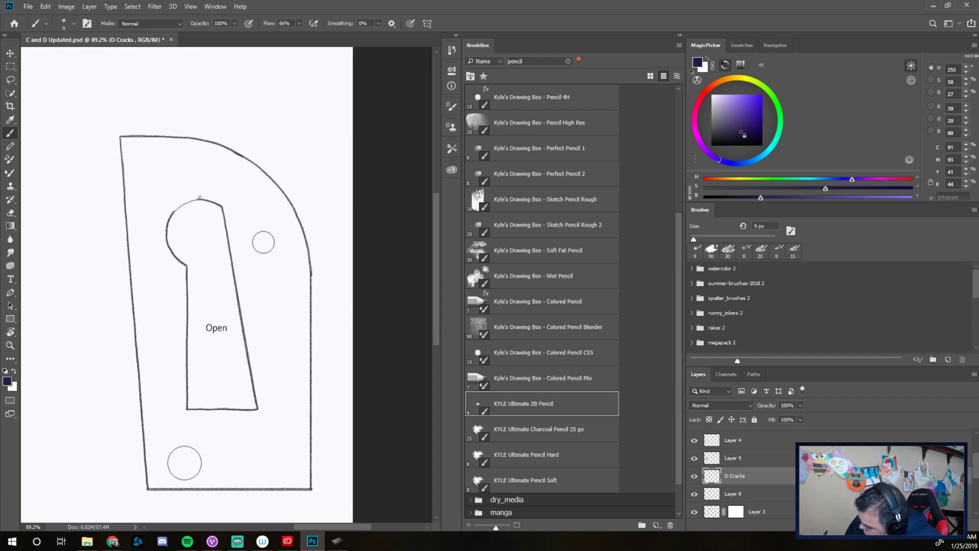
pyautogui.moveTo(199, 199); pyautogui.dragTo(173, 209)
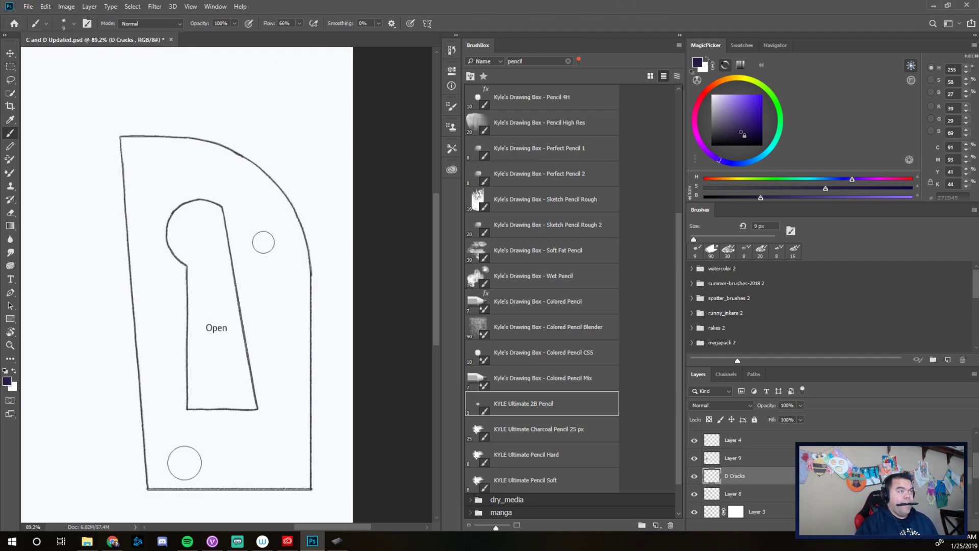
pyautogui.click(113, 541)
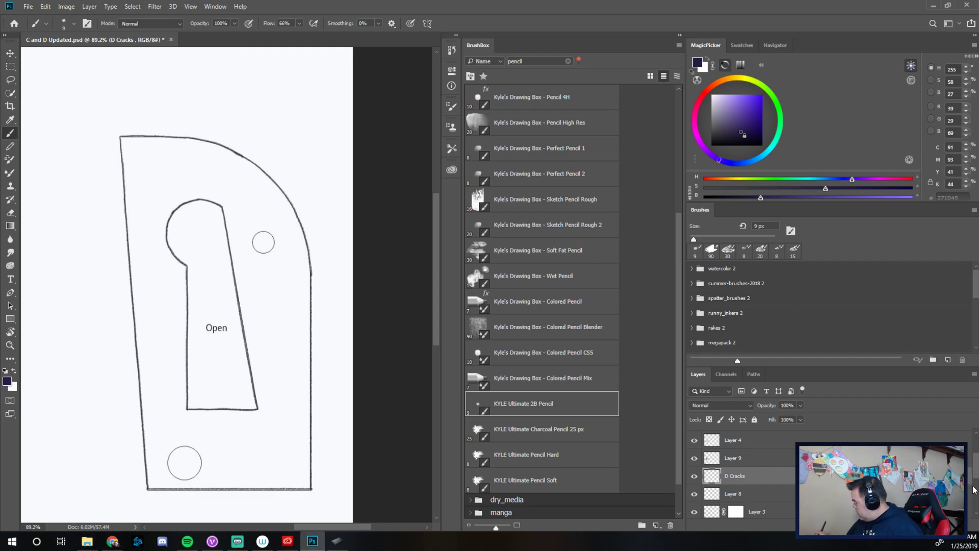
# Hide Layer 0 with the template outlines and show Layer 2 as the plain white background.
pyautogui.scroll(-5, 973, 489)
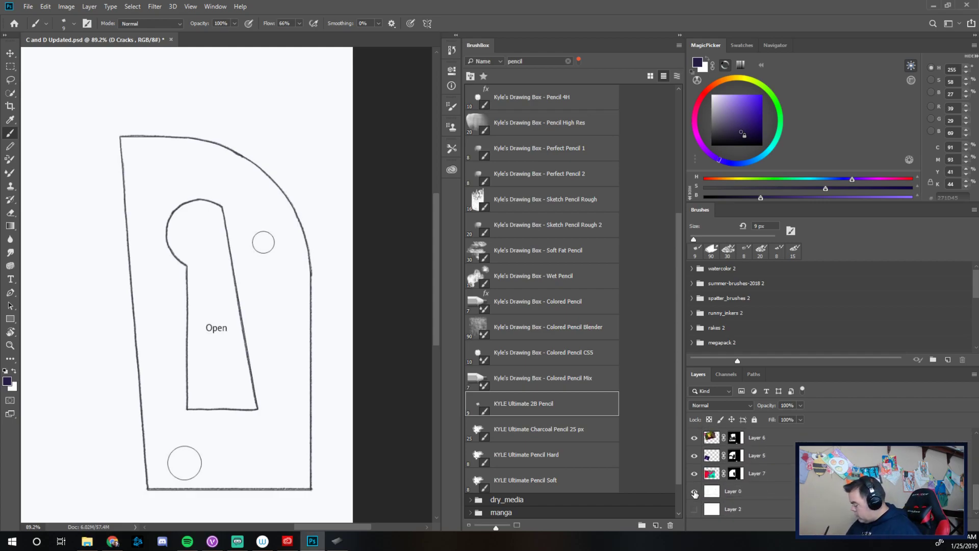
pyautogui.click(694, 492)
pyautogui.click(694, 509)
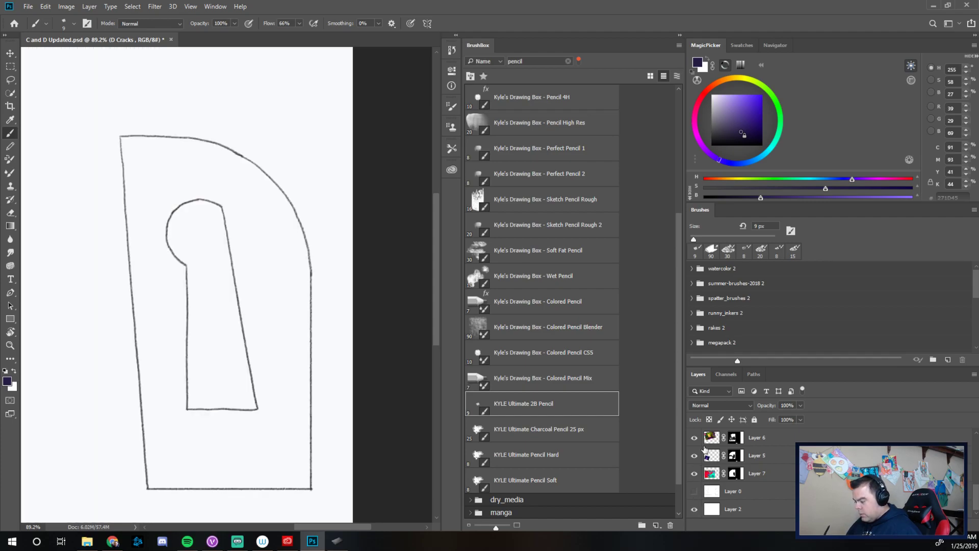
pyautogui.scroll(4, 975, 474)
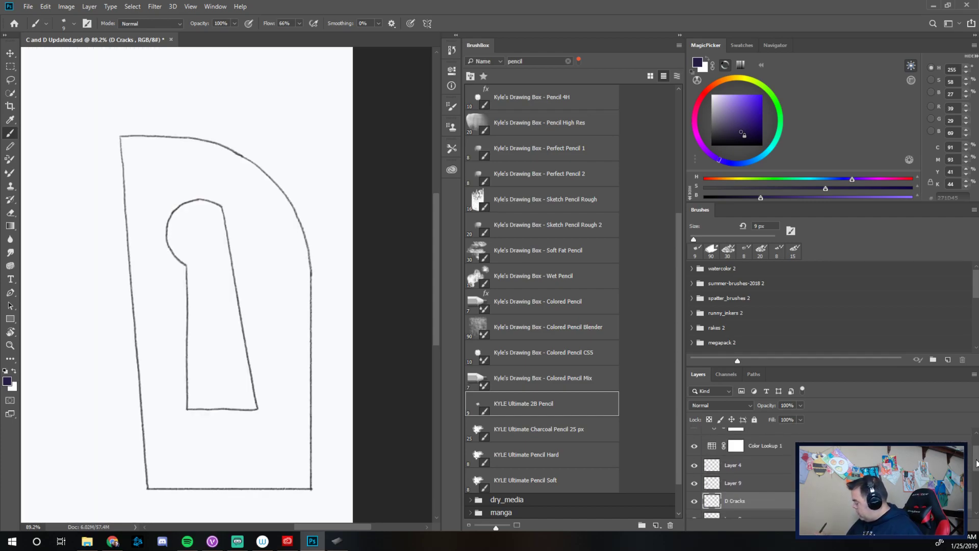
# Draw a small jagged hole outline between the keyhole's head and the D's curved edge on the D Cracks layer.
pyautogui.moveTo(358, 432); pyautogui.dragTo(294, 318)
pyautogui.moveTo(346, 376); pyautogui.dragTo(245, 471)
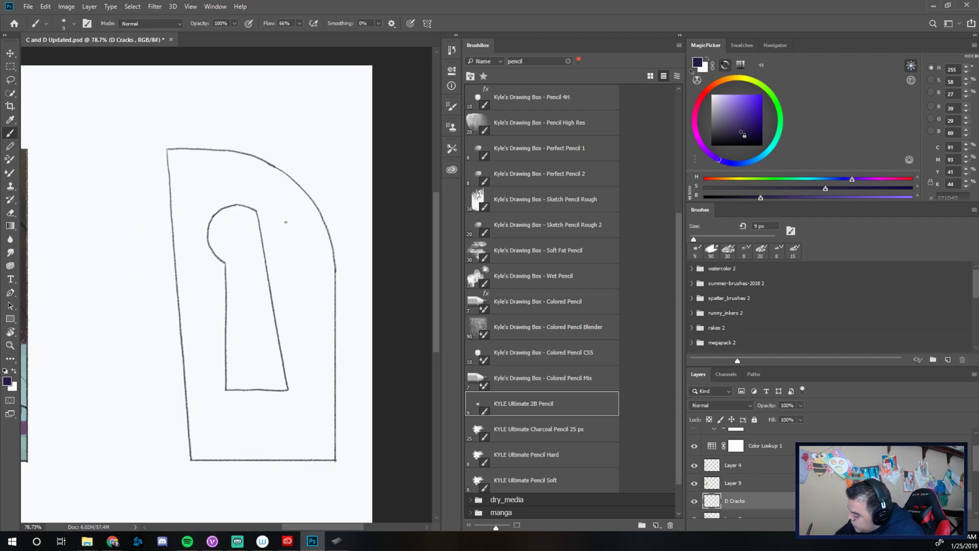
pyautogui.press('ctrl')
pyautogui.moveTo(278, 213); pyautogui.dragTo(304, 218)
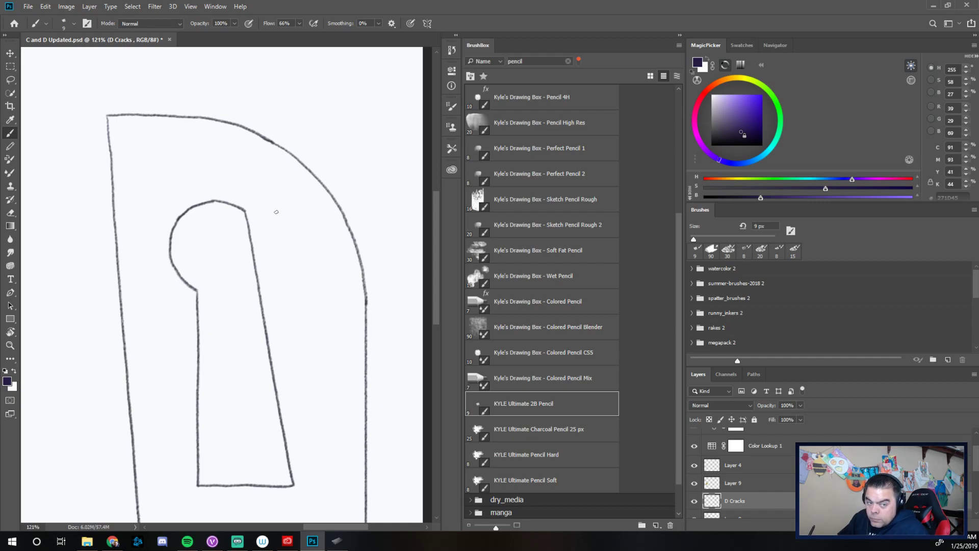
pyautogui.moveTo(294, 222)
pyautogui.mouseDown()
pyautogui.moveTo(289, 252)
pyautogui.moveTo(298, 249)
pyautogui.moveTo(296, 229)
pyautogui.moveTo(314, 238)
pyautogui.moveTo(298, 249)
pyautogui.mouseUp()
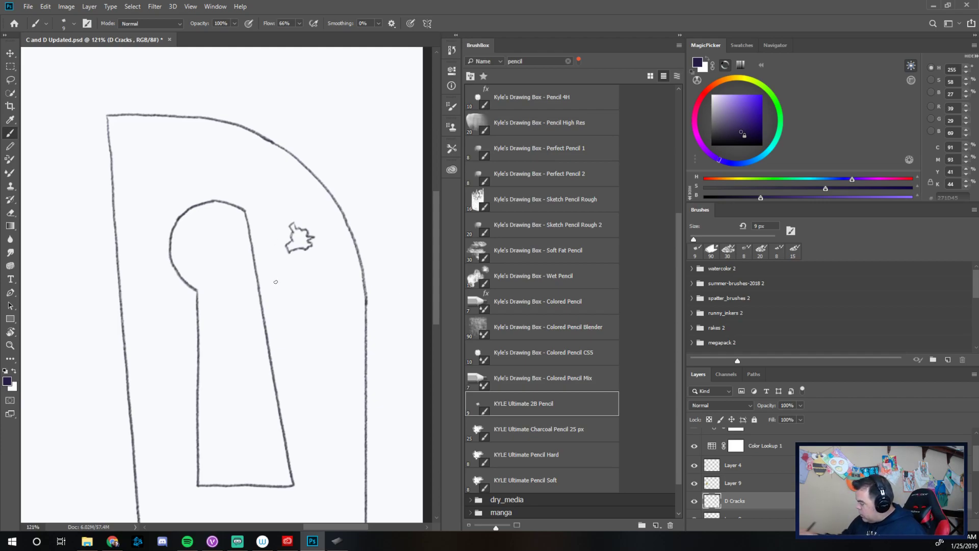
# Mark the KYLE Ultimate 2B Pencil preset in the megapack group as a favorite.
pyautogui.click(483, 76)
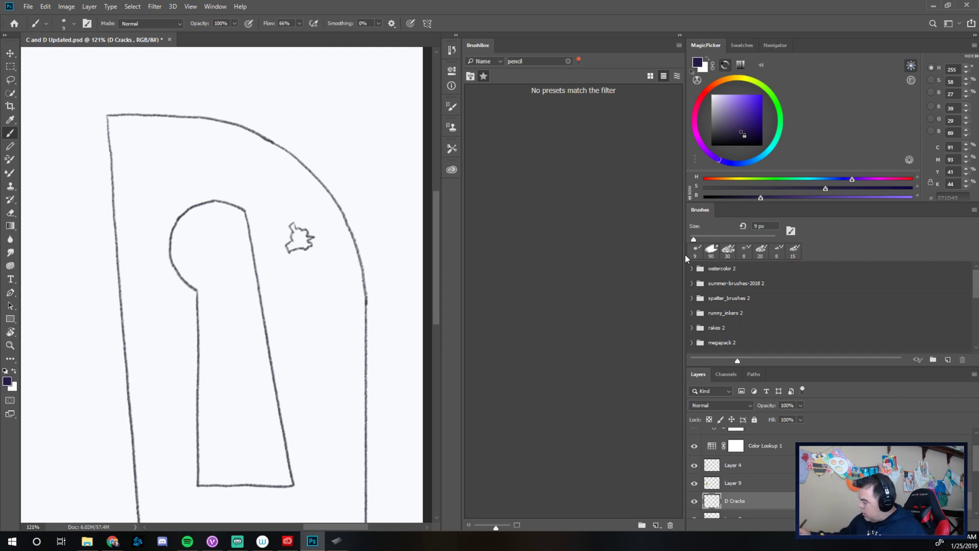
pyautogui.click(470, 76)
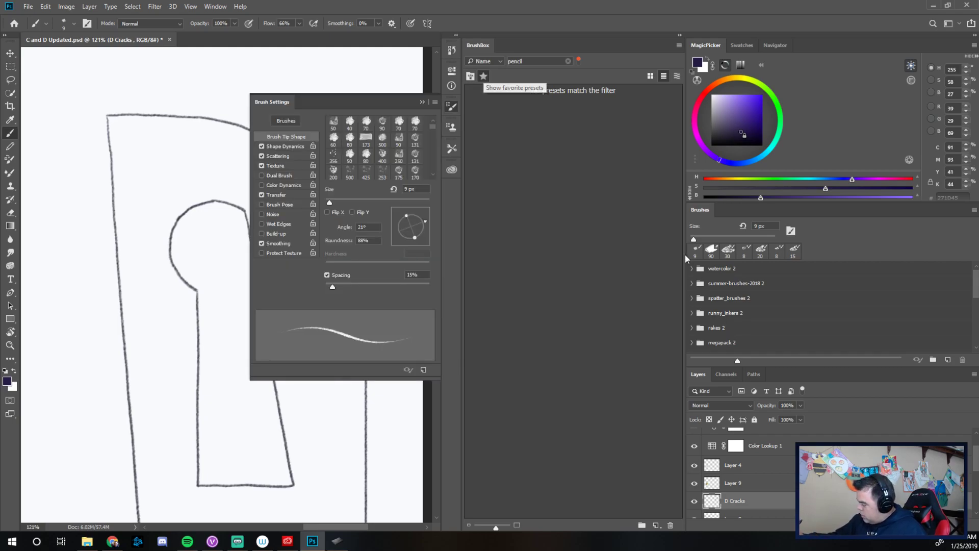
pyautogui.click(483, 76)
pyautogui.scroll(-8, 685, 255)
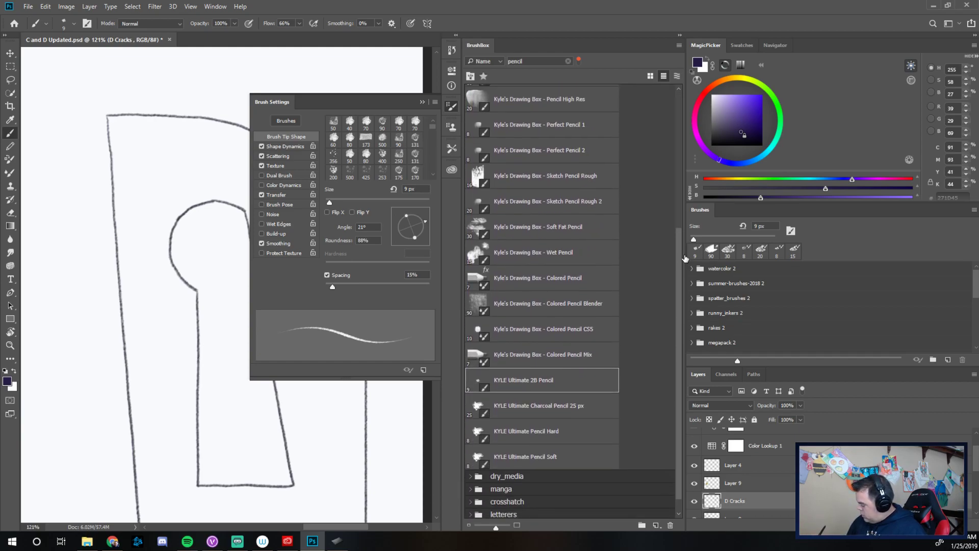
pyautogui.rightClick(584, 381)
pyautogui.click(610, 410)
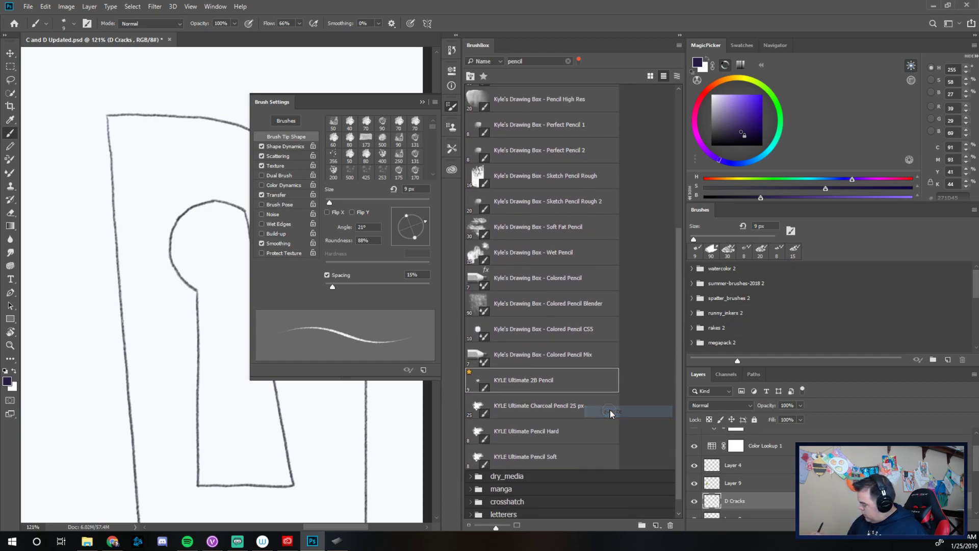
# Mark the Kyle's Drawing Box - Colored Pencil preset as a favorite and close the brush settings.
pyautogui.scroll(3, 610, 409)
pyautogui.scroll(3, 609, 410)
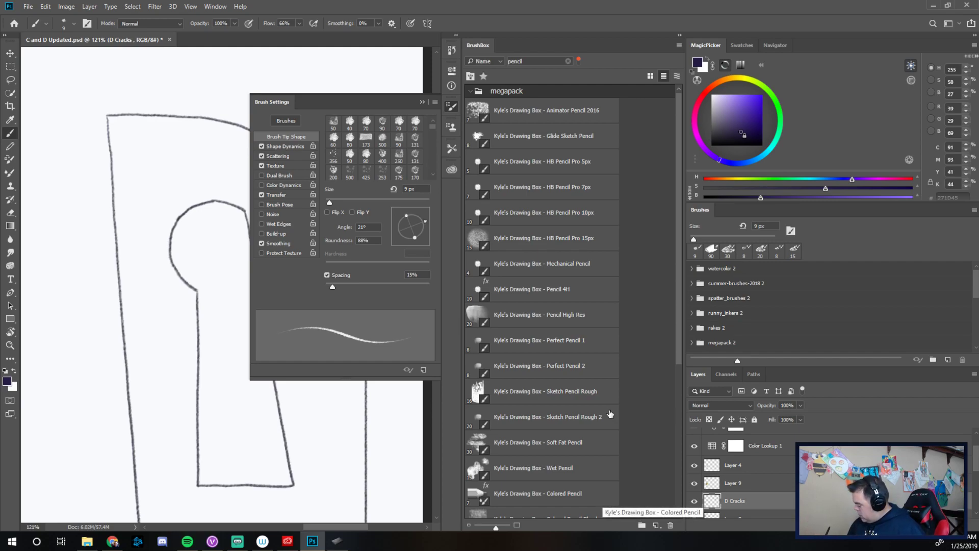
pyautogui.click(604, 494)
pyautogui.rightClick(602, 390)
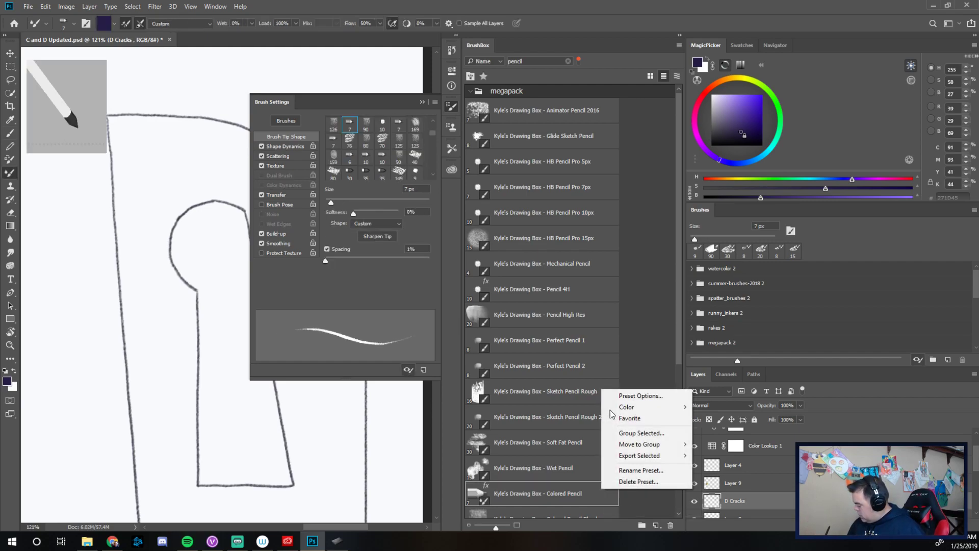
pyautogui.click(640, 419)
pyautogui.click(451, 105)
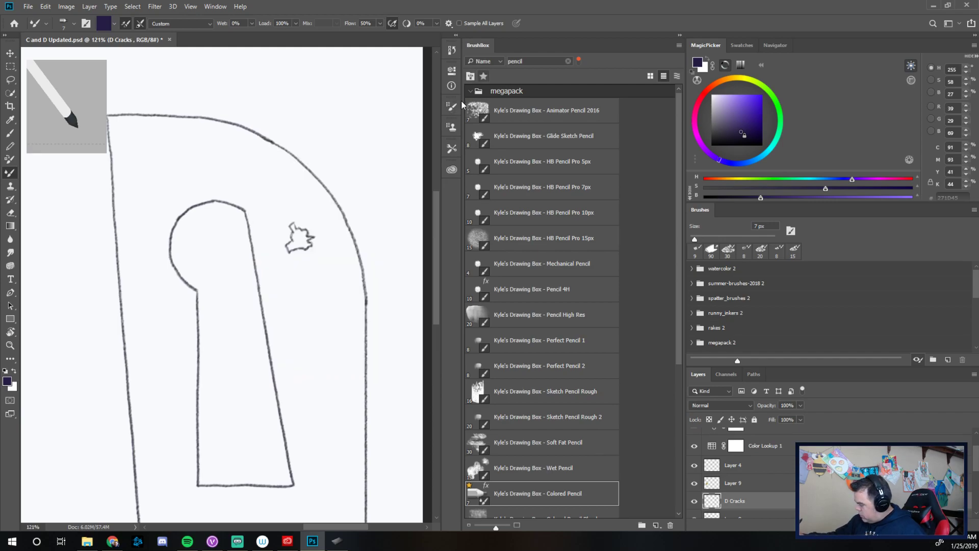
# Show only the favorite brush presets and switch back to the KYLE Ultimate 2B Pencil brush.
pyautogui.click(483, 76)
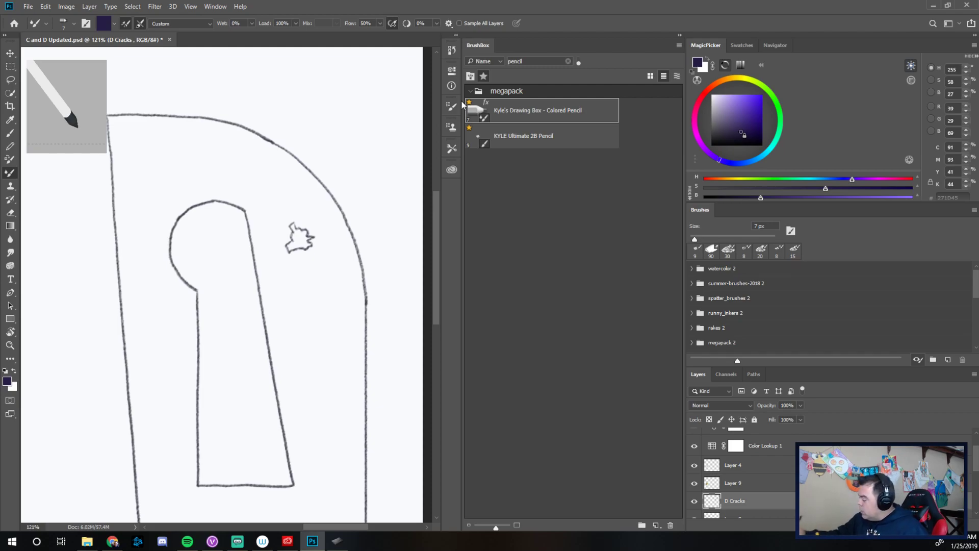
pyautogui.press('b')
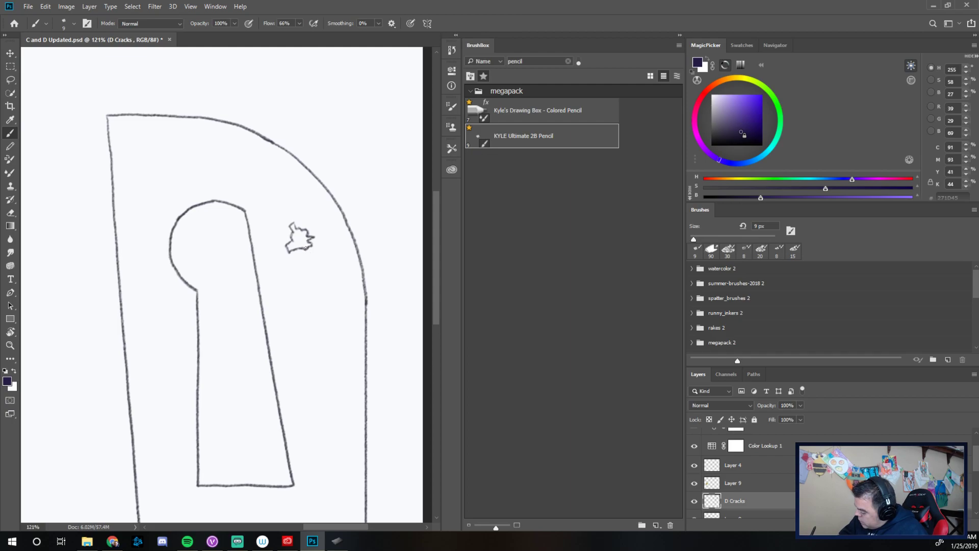
# Draw thin pencil cracks of varying length running down from the jagged hole, with a short slanted line joining two of them.
pyautogui.moveTo(308, 278); pyautogui.dragTo(316, 347)
pyautogui.moveTo(305, 249); pyautogui.dragTo(316, 359)
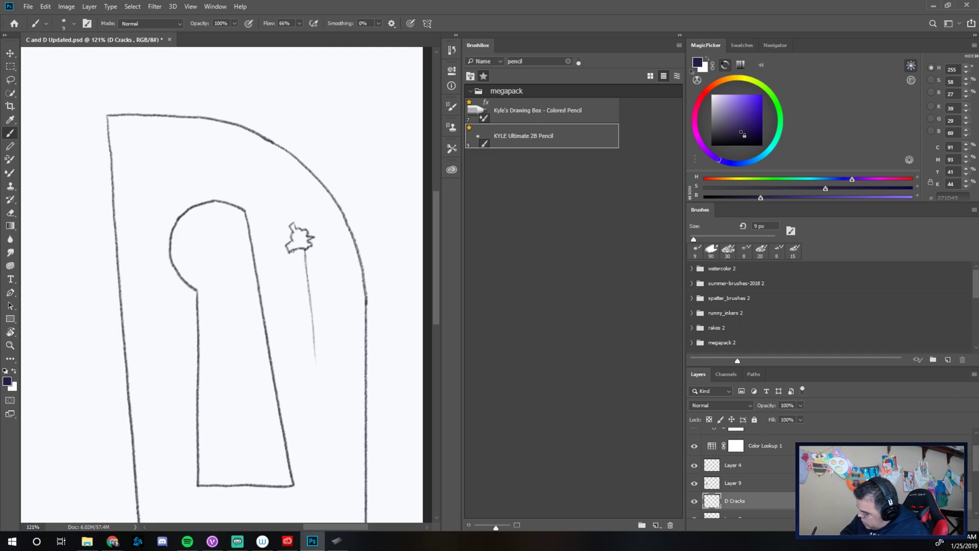
pyautogui.moveTo(304, 320)
pyautogui.mouseDown()
pyautogui.moveTo(295, 263)
pyautogui.moveTo(293, 272)
pyautogui.mouseUp()
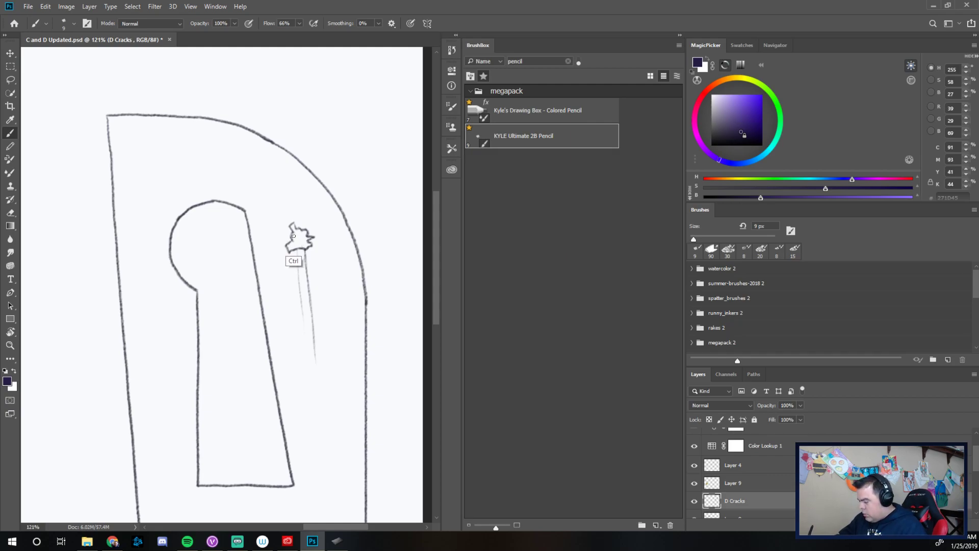
pyautogui.moveTo(291, 251); pyautogui.dragTo(293, 273)
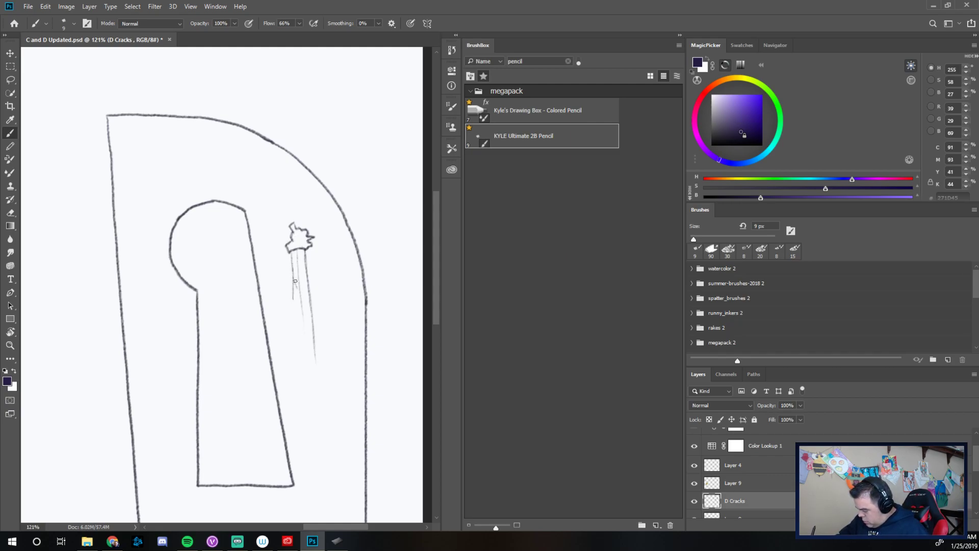
pyautogui.moveTo(298, 258); pyautogui.dragTo(298, 292)
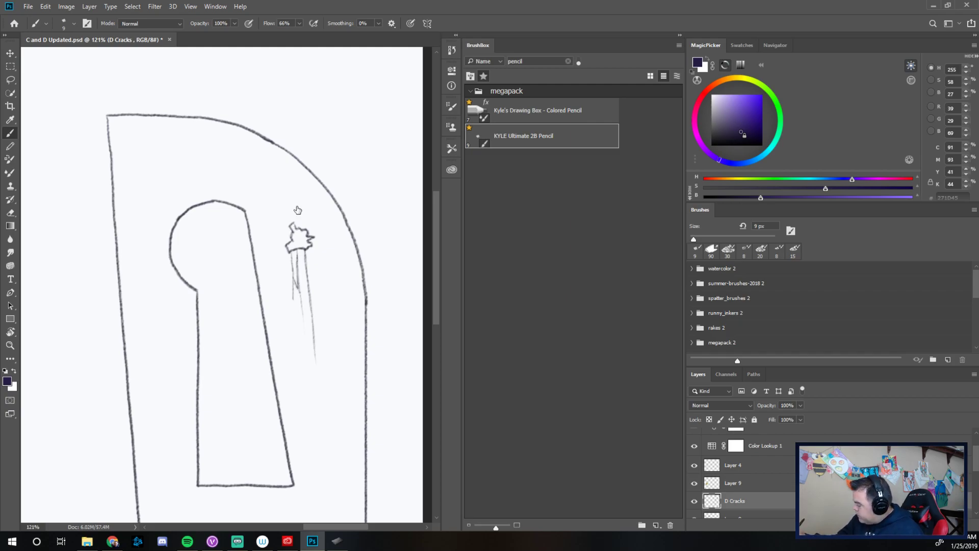
# Switch to the Kyle's Drawing Box - Colored Pencil brush and fill the jagged hole with solid dark color.
pyautogui.hotkey('shift', 'b')
pyautogui.moveTo(295, 227); pyautogui.dragTo(294, 229)
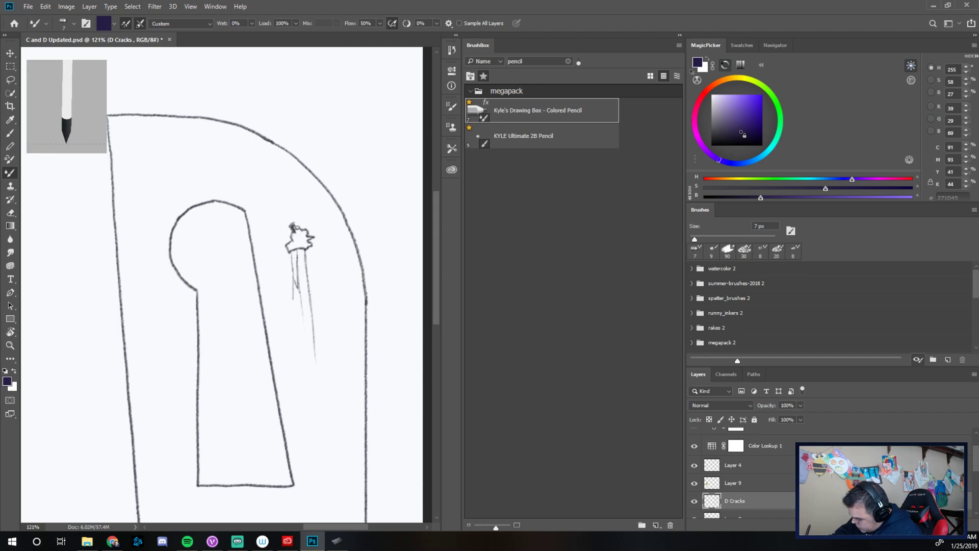
pyautogui.moveTo(294, 228)
pyautogui.mouseDown()
pyautogui.moveTo(291, 252)
pyautogui.moveTo(305, 247)
pyautogui.moveTo(305, 232)
pyautogui.mouseUp()
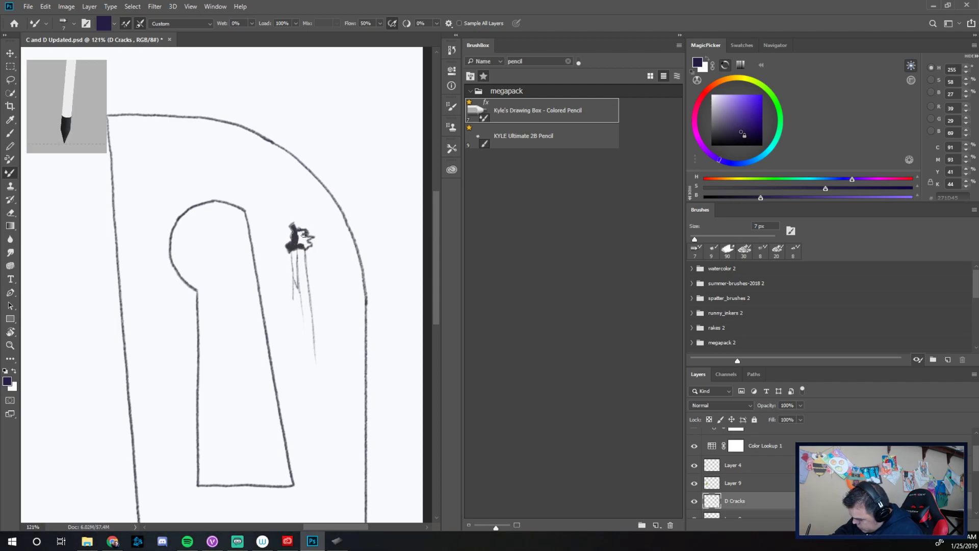
pyautogui.moveTo(306, 235); pyautogui.dragTo(306, 248)
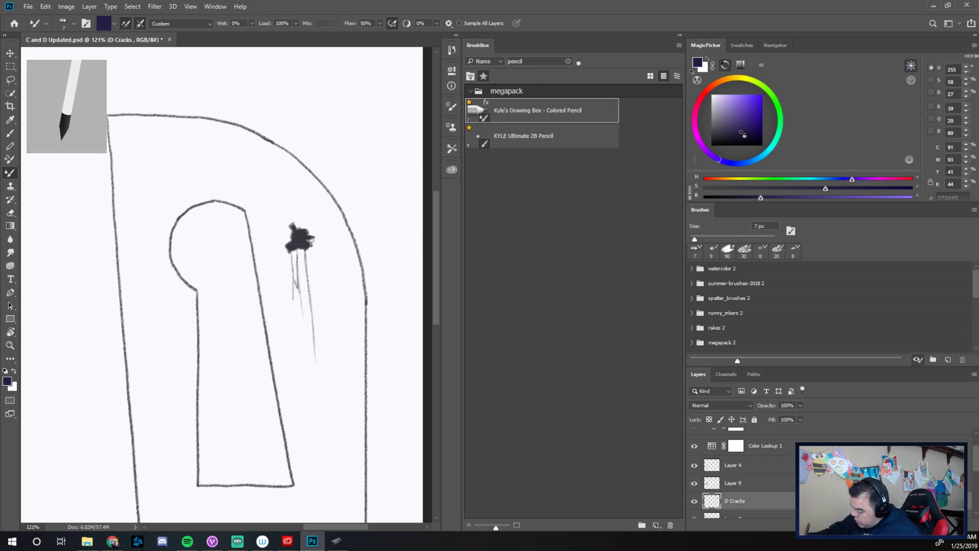
# Draw a diagonal crack from the hole down to the D's curved edge and darken the cracks running below the hole.
pyautogui.moveTo(311, 239); pyautogui.dragTo(361, 294)
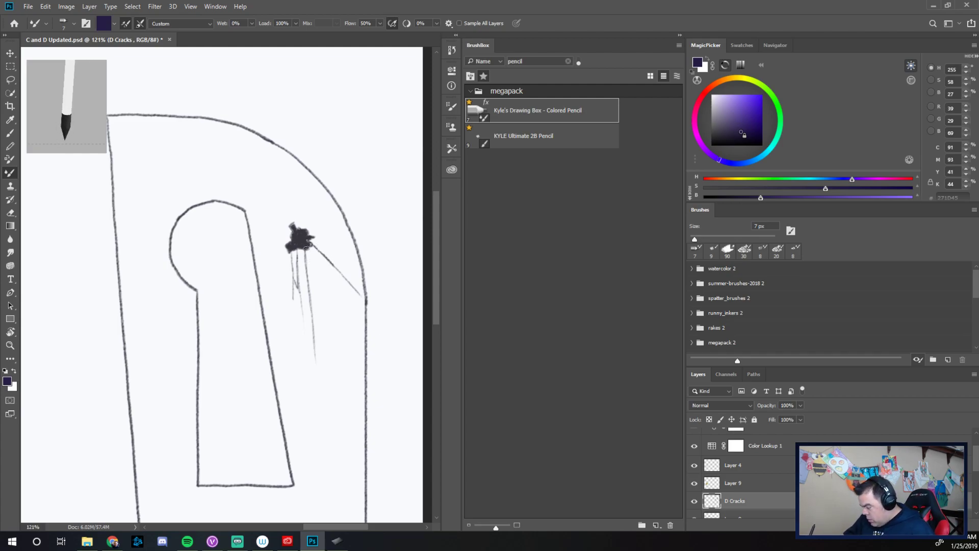
pyautogui.moveTo(307, 264); pyautogui.dragTo(310, 349)
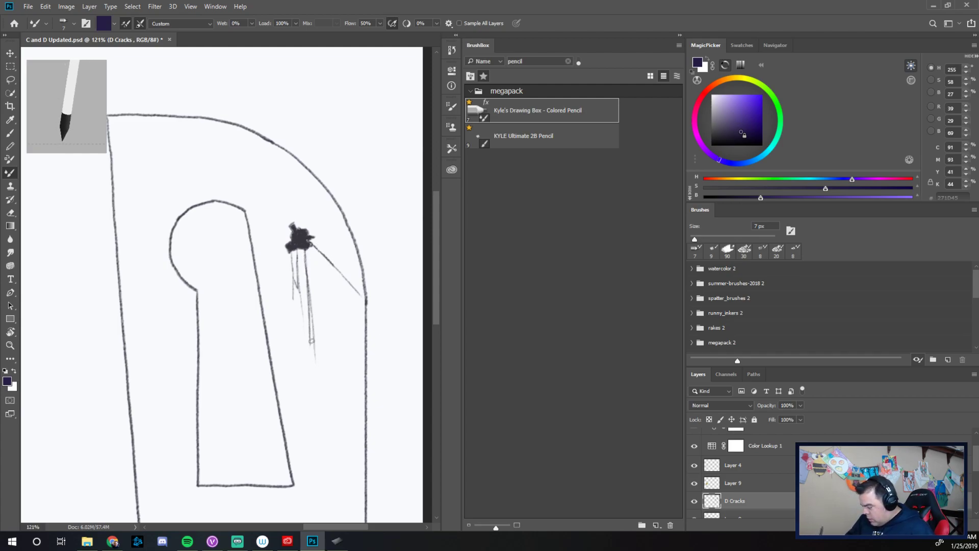
pyautogui.moveTo(299, 254); pyautogui.dragTo(298, 309)
pyautogui.moveTo(294, 251)
pyautogui.mouseDown()
pyautogui.moveTo(292, 296)
pyautogui.moveTo(297, 285)
pyautogui.mouseUp()
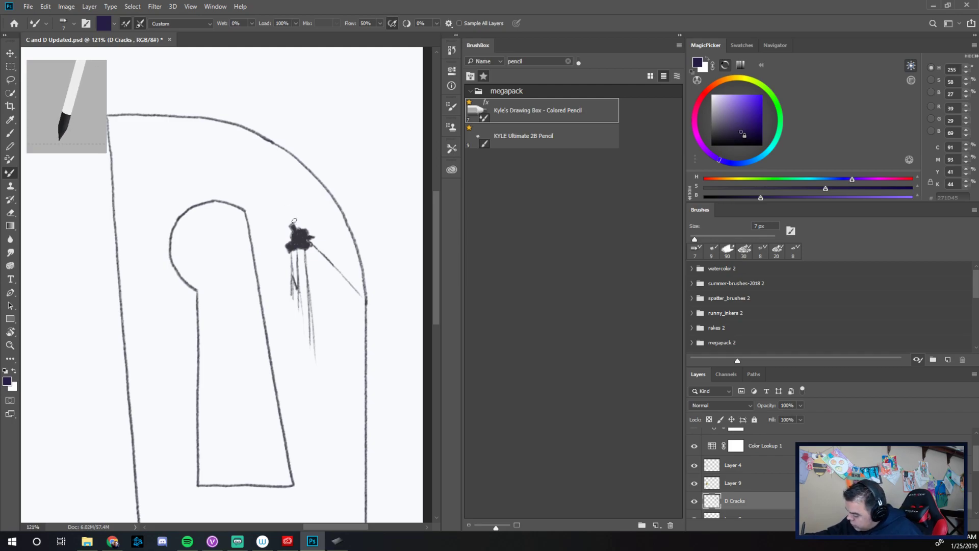
# Draw cracks radiating upward from the hole, link the upper-left pair with a zigzag, and extend one crack across the D's curved edge.
pyautogui.moveTo(294, 223); pyautogui.dragTo(258, 153)
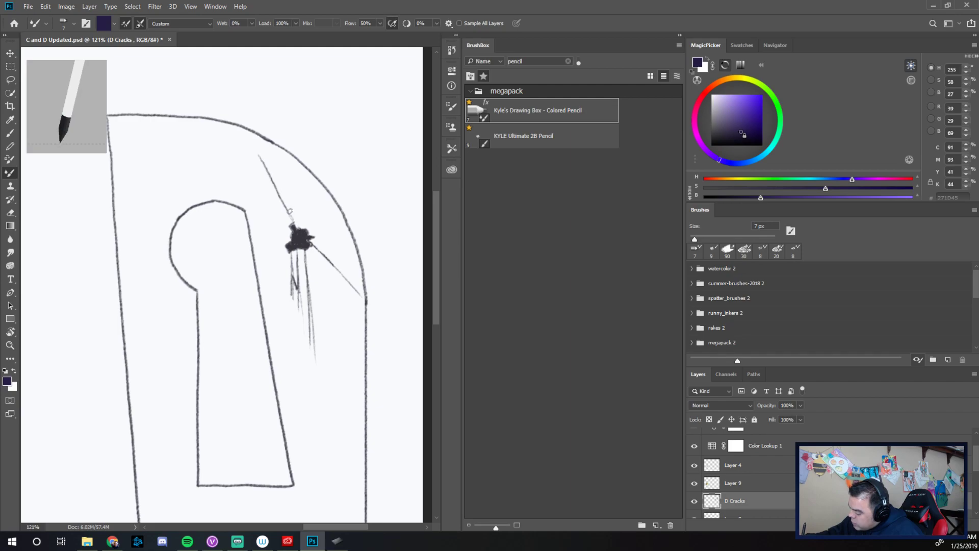
pyautogui.moveTo(294, 220); pyautogui.dragTo(288, 206)
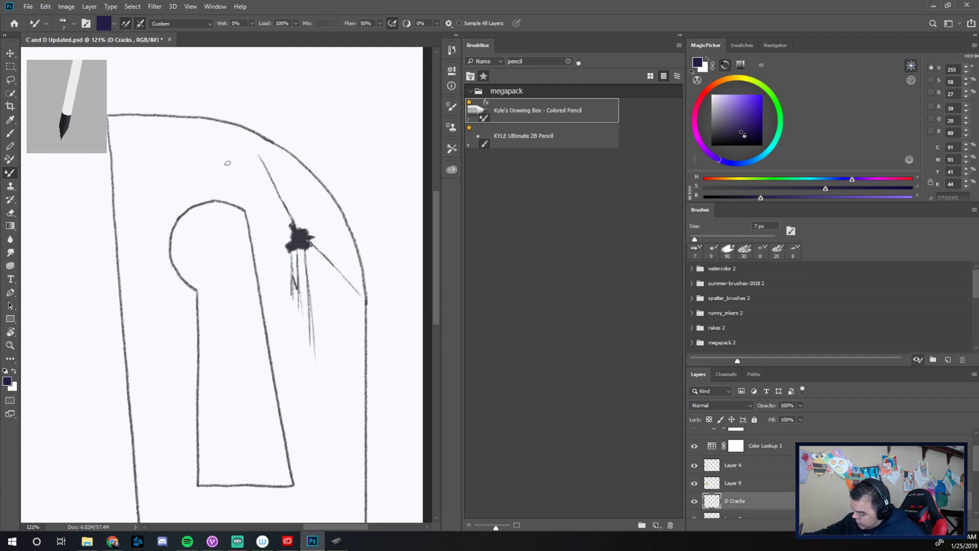
pyautogui.moveTo(228, 161); pyautogui.dragTo(286, 223)
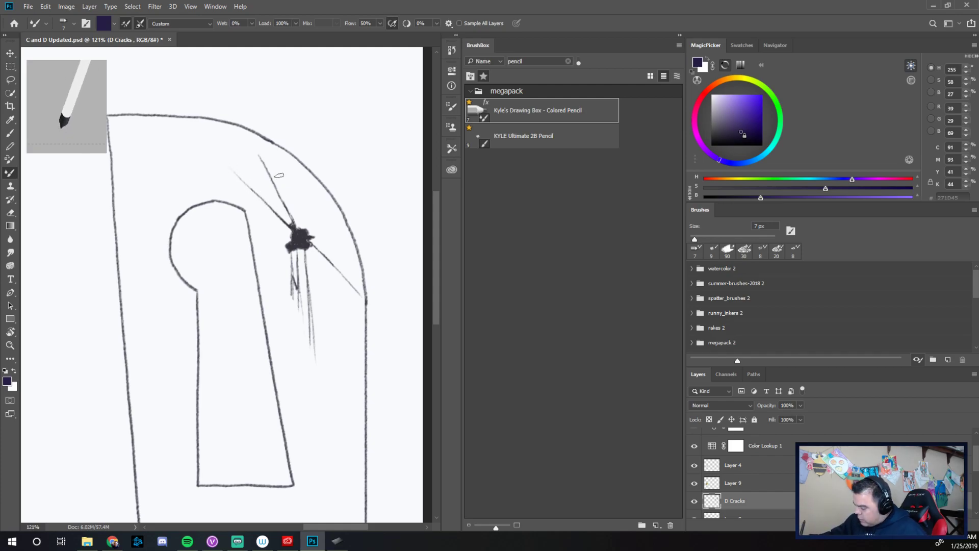
pyautogui.moveTo(265, 162); pyautogui.dragTo(266, 185)
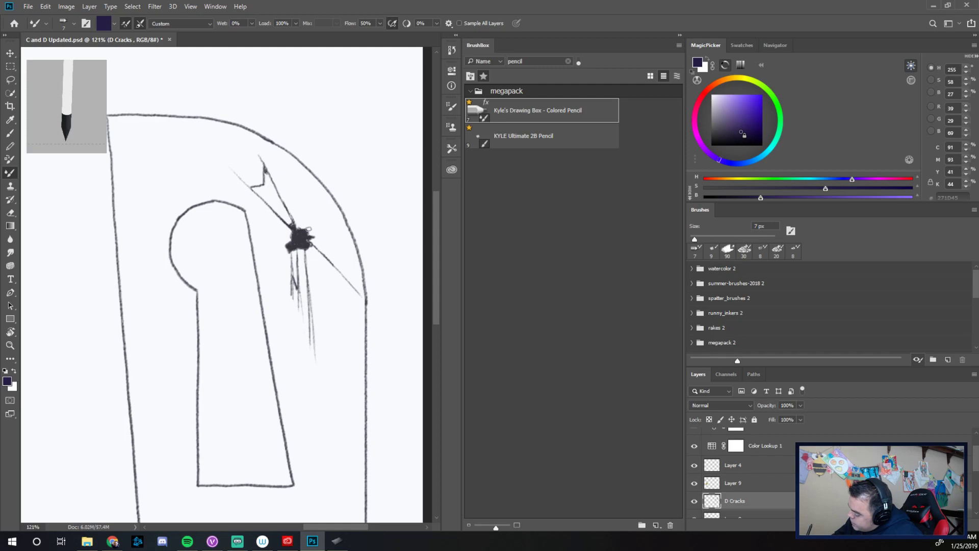
pyautogui.moveTo(317, 203); pyautogui.dragTo(308, 230)
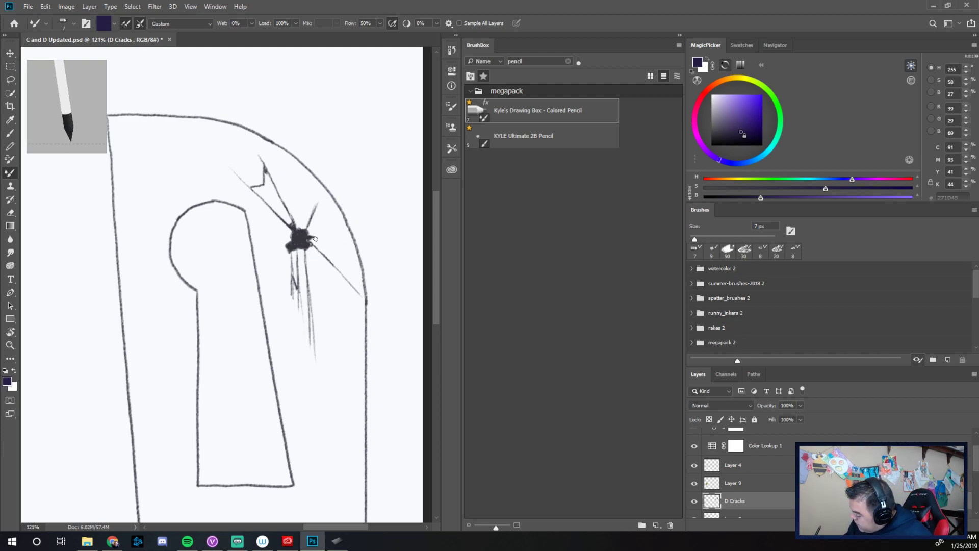
pyautogui.moveTo(315, 239); pyautogui.dragTo(357, 230)
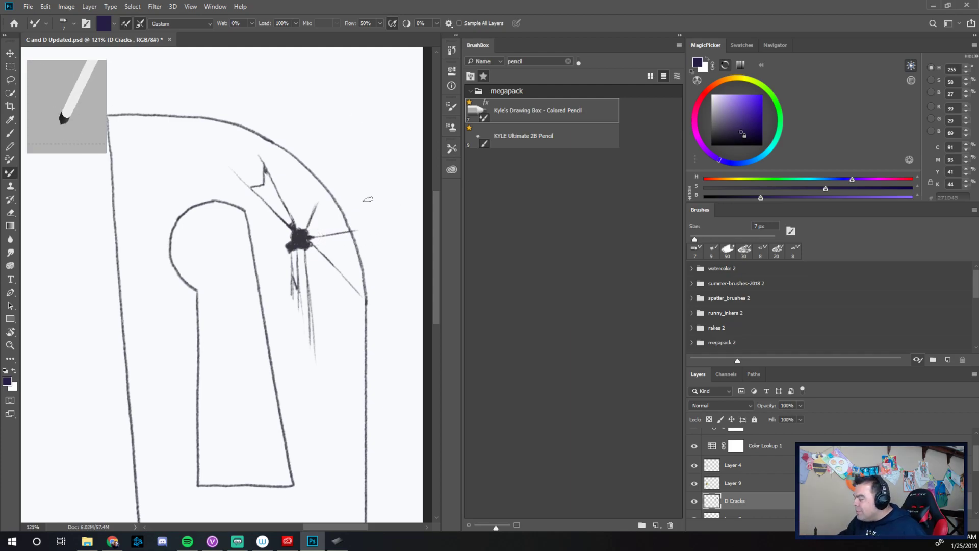
# Set the Eraser to 25 px and erase the crack end that sticks out past the D's curved edge.
pyautogui.click(14, 212)
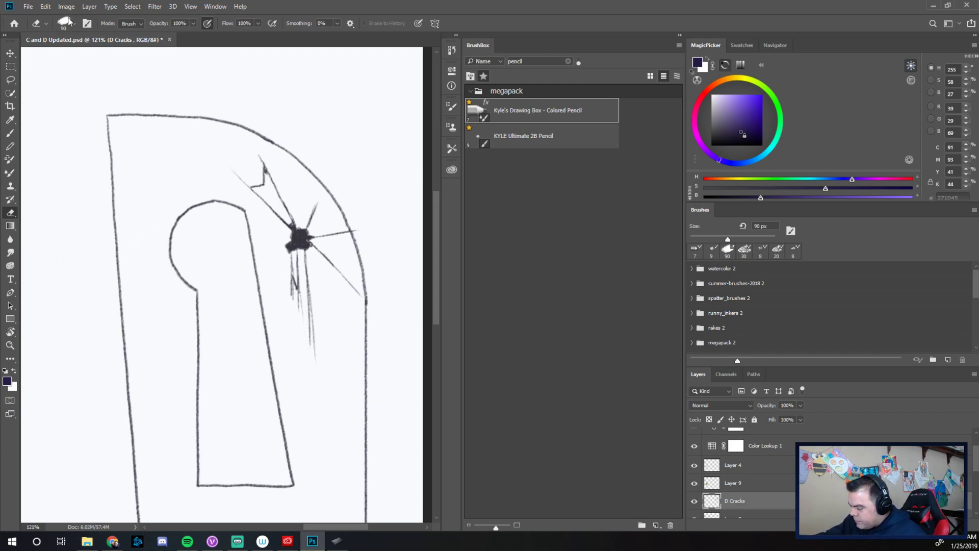
pyautogui.rightClick(334, 311)
pyautogui.moveTo(431, 338); pyautogui.dragTo(399, 350)
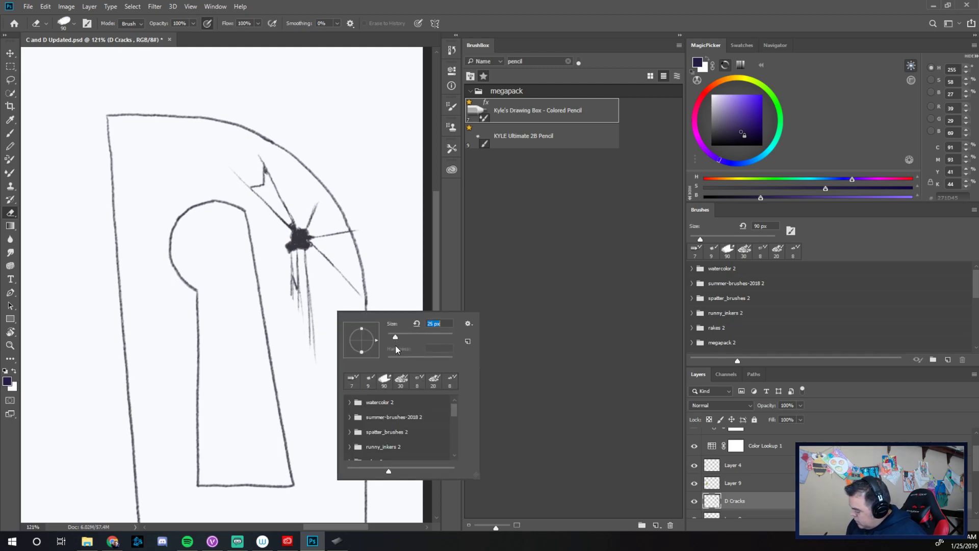
pyautogui.rightClick(343, 190)
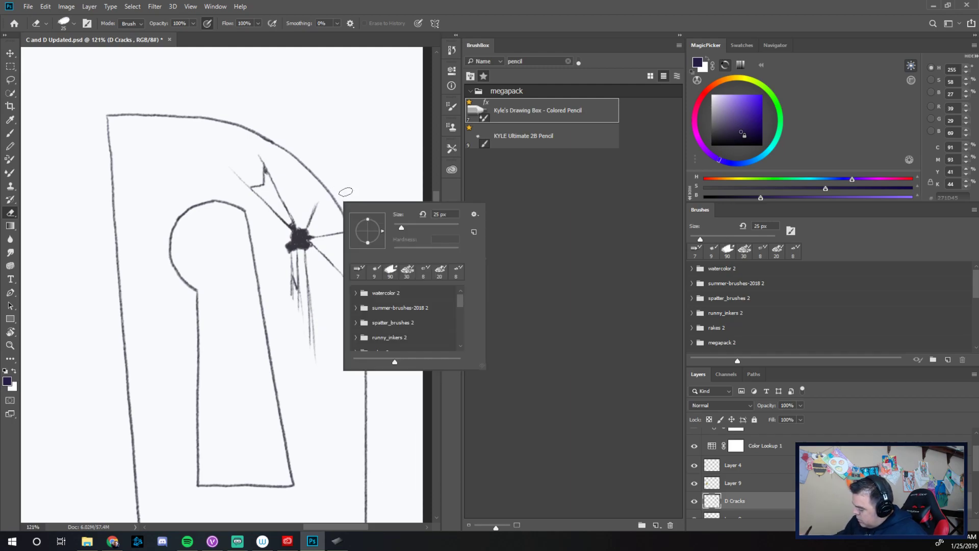
pyautogui.rightClick(345, 137)
pyautogui.click(330, 99)
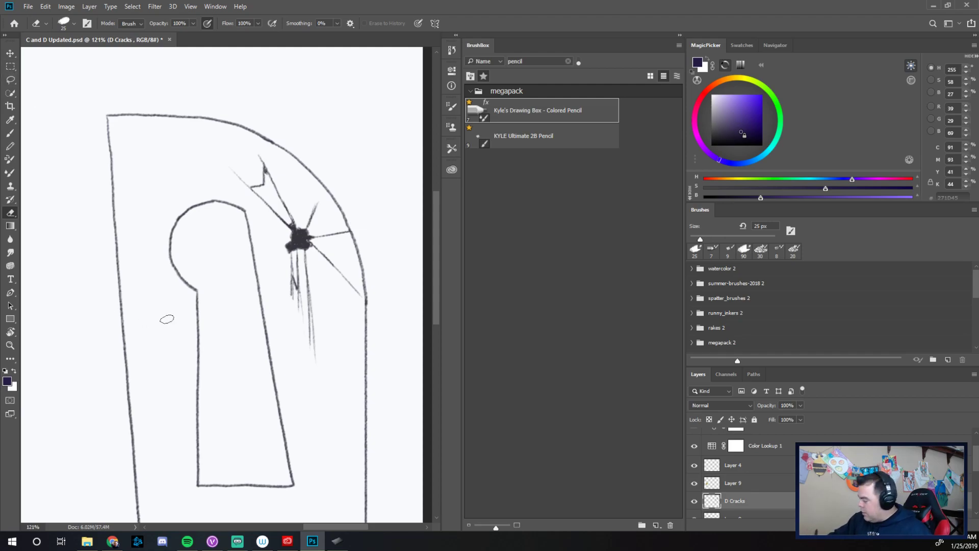
# With the colored pencil, draw short cracks from the hole to the keyhole and a long vertical crack beside the D's straight outer edge.
pyautogui.press('b')
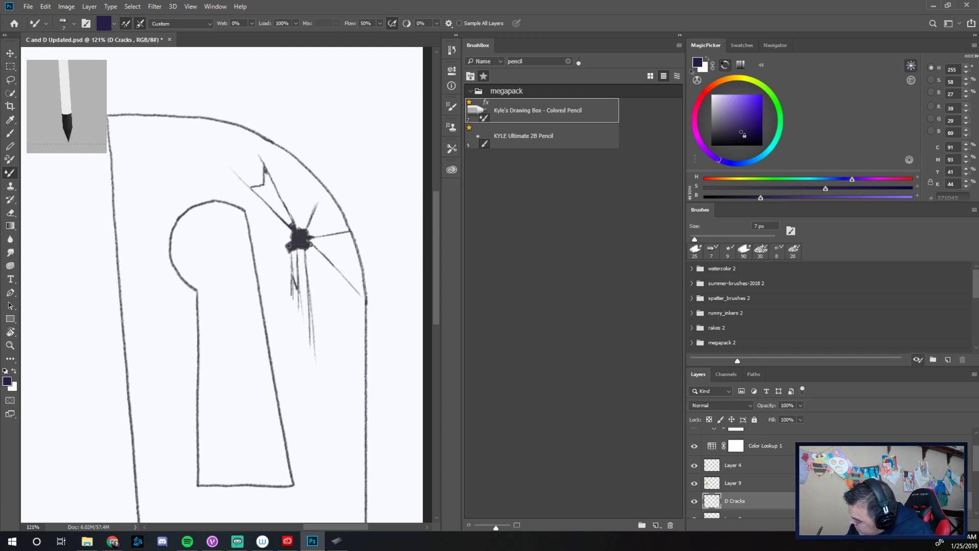
pyautogui.moveTo(248, 264)
pyautogui.mouseDown()
pyautogui.moveTo(288, 249)
pyautogui.moveTo(258, 263)
pyautogui.moveTo(261, 276)
pyautogui.mouseUp()
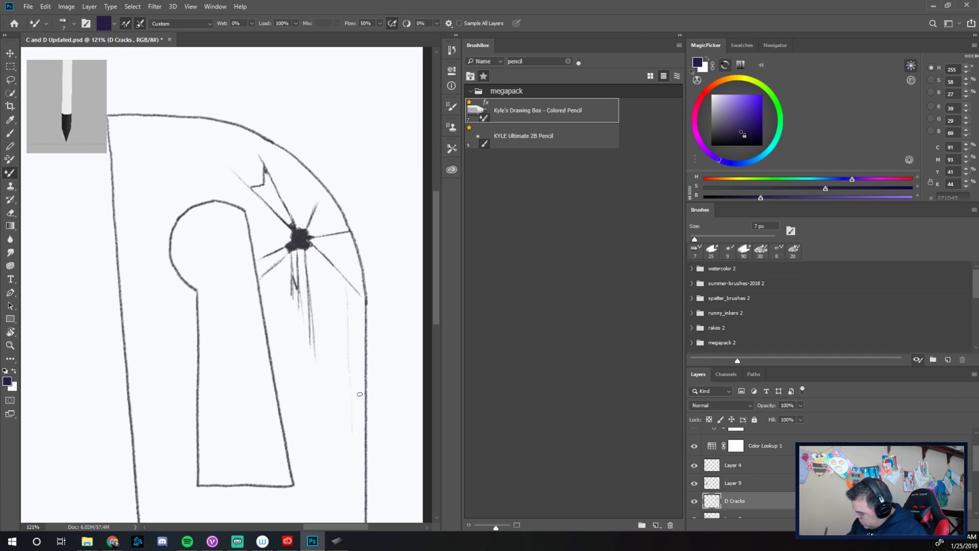
pyautogui.moveTo(348, 287); pyautogui.dragTo(349, 445)
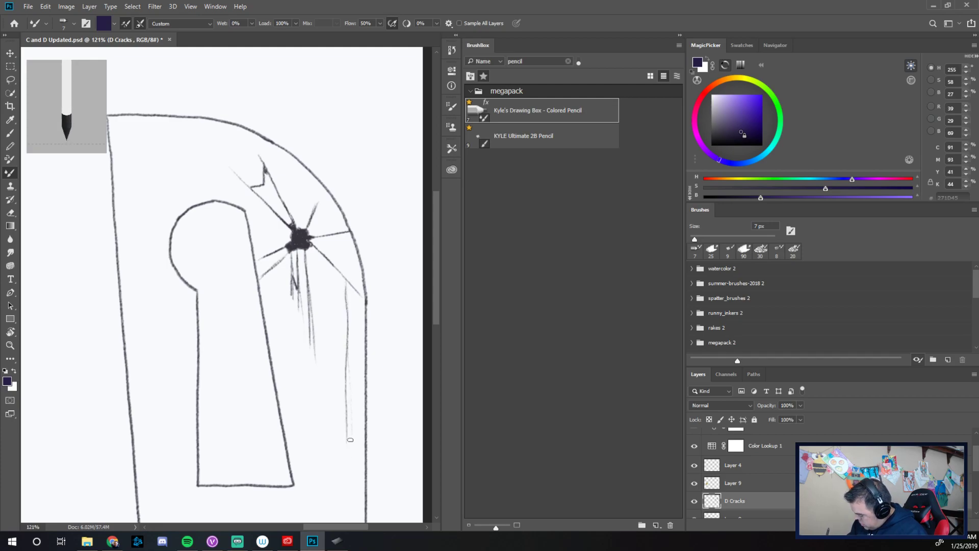
pyautogui.moveTo(346, 278); pyautogui.dragTo(348, 443)
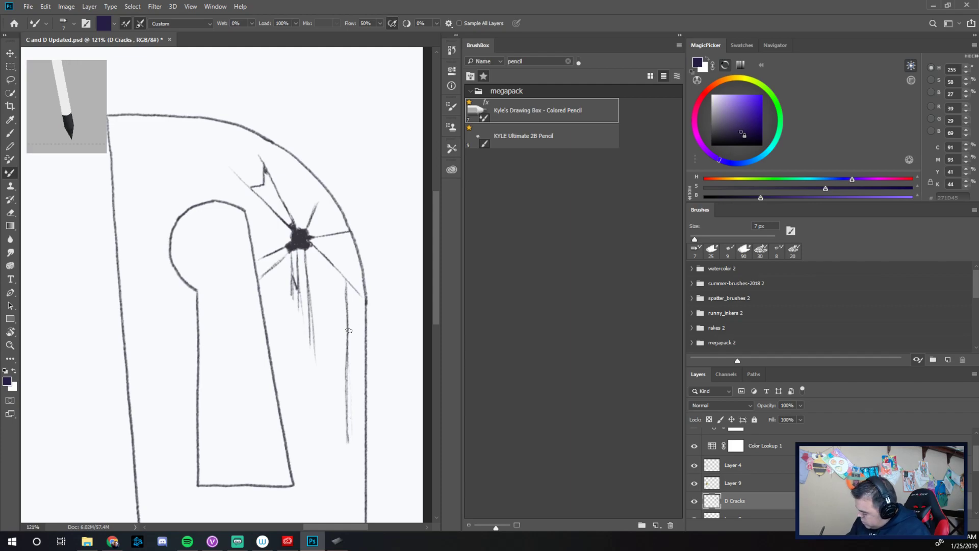
# Draw a V-shaped crack between the long vertical crack and the keyhole's slanted side, and connect its point to the hole's longest crack.
pyautogui.moveTo(343, 348); pyautogui.dragTo(306, 401)
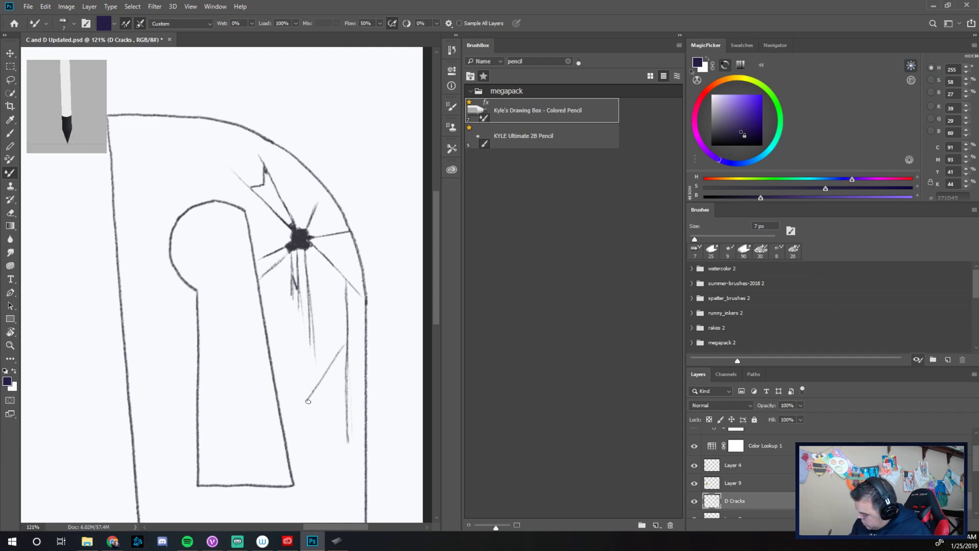
pyautogui.moveTo(273, 372); pyautogui.dragTo(306, 397)
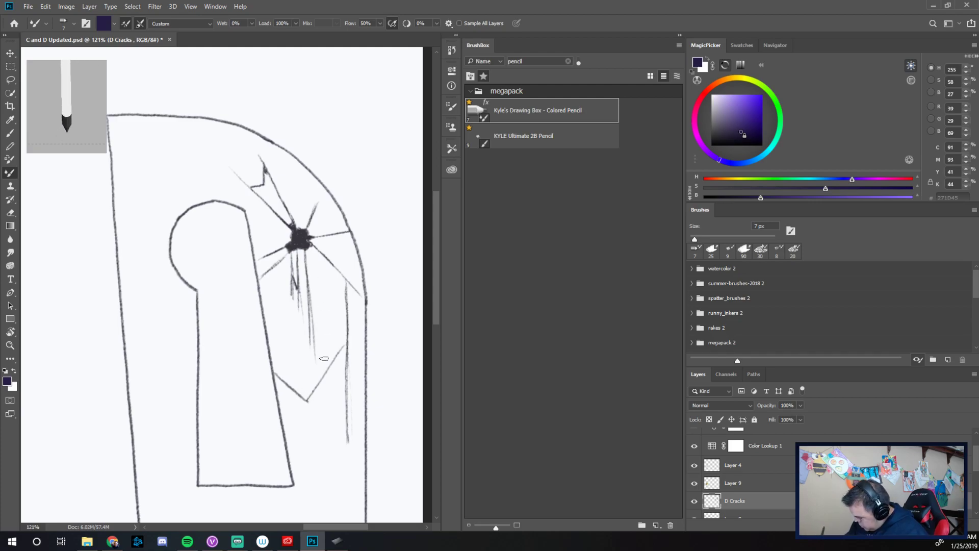
pyautogui.moveTo(317, 358); pyautogui.dragTo(307, 400)
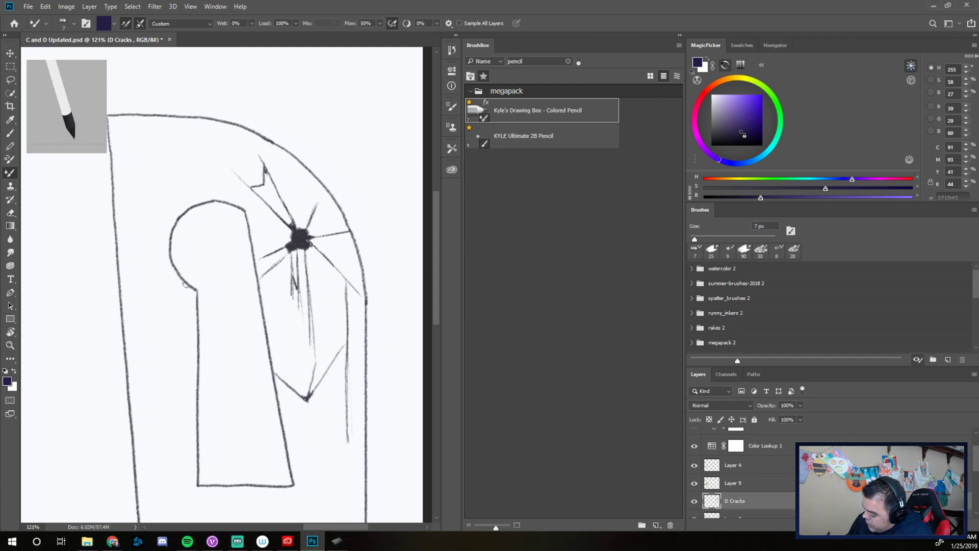
# Draw branching cracks from the lower left of the keyhole's head, running one to the D's left edge and fanning shorter lines beside it.
pyautogui.moveTo(184, 286)
pyautogui.mouseDown()
pyautogui.moveTo(141, 344)
pyautogui.moveTo(168, 383)
pyautogui.mouseUp()
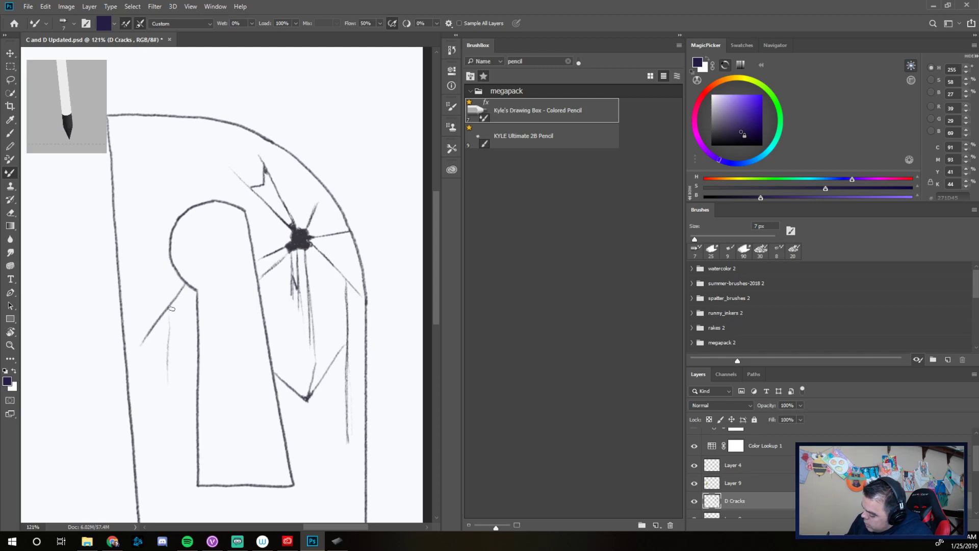
pyautogui.moveTo(172, 332); pyautogui.dragTo(168, 397)
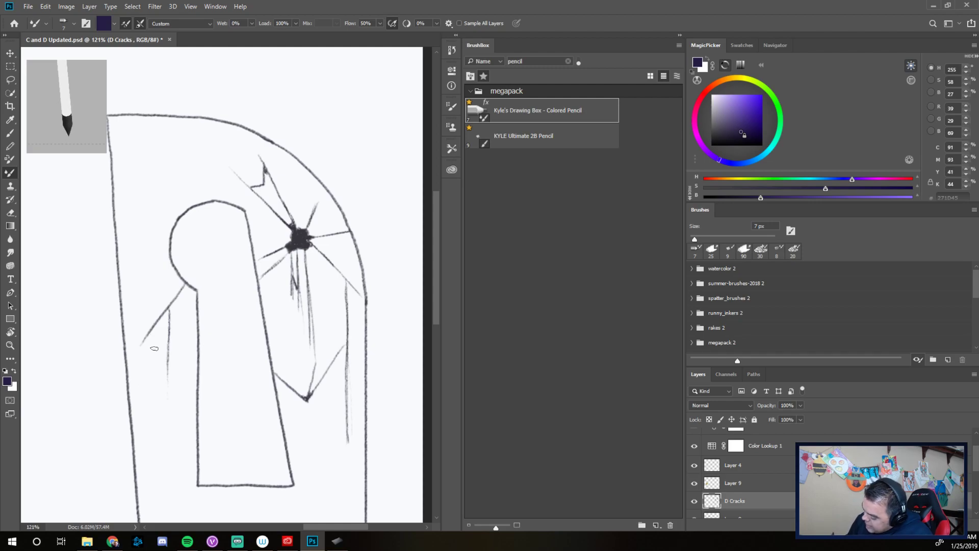
pyautogui.moveTo(144, 345); pyautogui.dragTo(131, 411)
pyautogui.moveTo(144, 343); pyautogui.dragTo(132, 421)
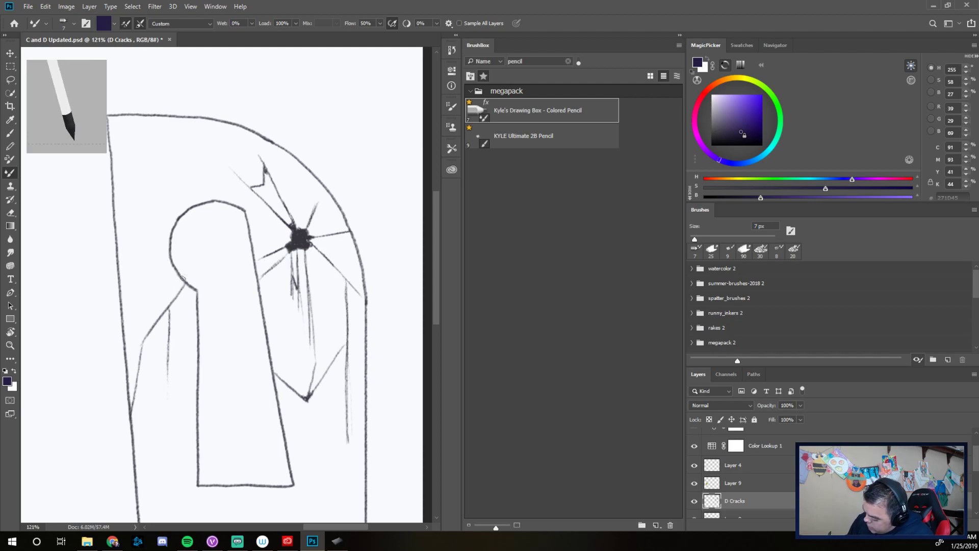
pyautogui.moveTo(183, 279)
pyautogui.mouseDown()
pyautogui.moveTo(149, 312)
pyautogui.moveTo(182, 276)
pyautogui.moveTo(134, 308)
pyautogui.moveTo(178, 271)
pyautogui.moveTo(143, 290)
pyautogui.moveTo(185, 270)
pyautogui.moveTo(142, 290)
pyautogui.moveTo(185, 278)
pyautogui.moveTo(138, 301)
pyautogui.moveTo(182, 280)
pyautogui.moveTo(157, 304)
pyautogui.moveTo(193, 281)
pyautogui.moveTo(161, 314)
pyautogui.moveTo(164, 298)
pyautogui.moveTo(160, 319)
pyautogui.mouseUp()
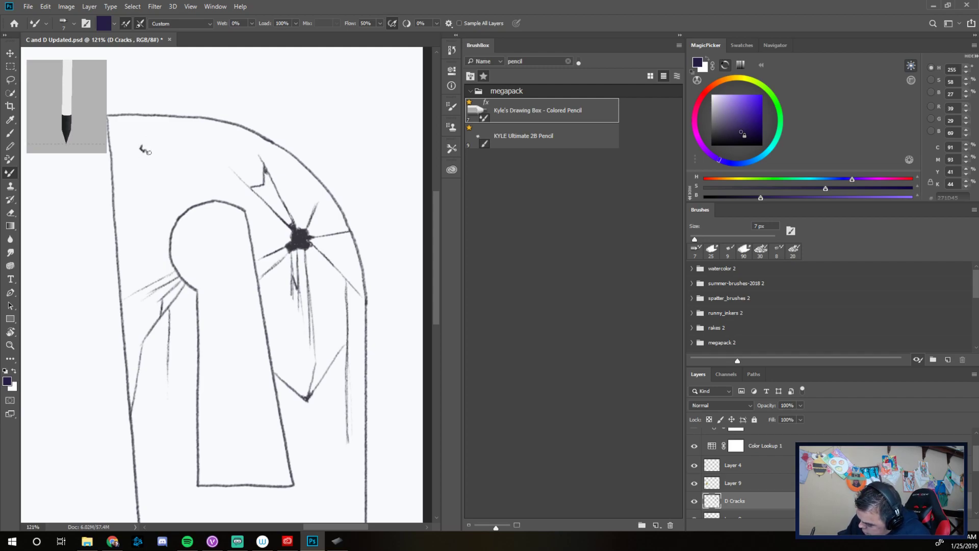
# Draw a small filled hole near the D's upper-left corner with cracks radiating downward and sideways, joined by short connecting lines.
pyautogui.moveTo(144, 145); pyautogui.dragTo(146, 139)
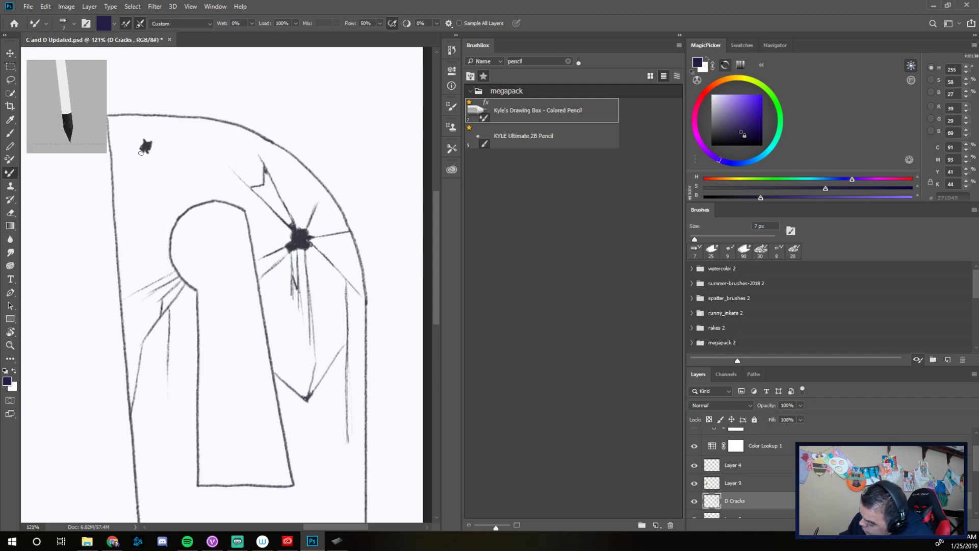
pyautogui.moveTo(141, 148)
pyautogui.mouseDown()
pyautogui.moveTo(114, 173)
pyautogui.moveTo(123, 201)
pyautogui.moveTo(138, 165)
pyautogui.moveTo(125, 203)
pyautogui.mouseUp()
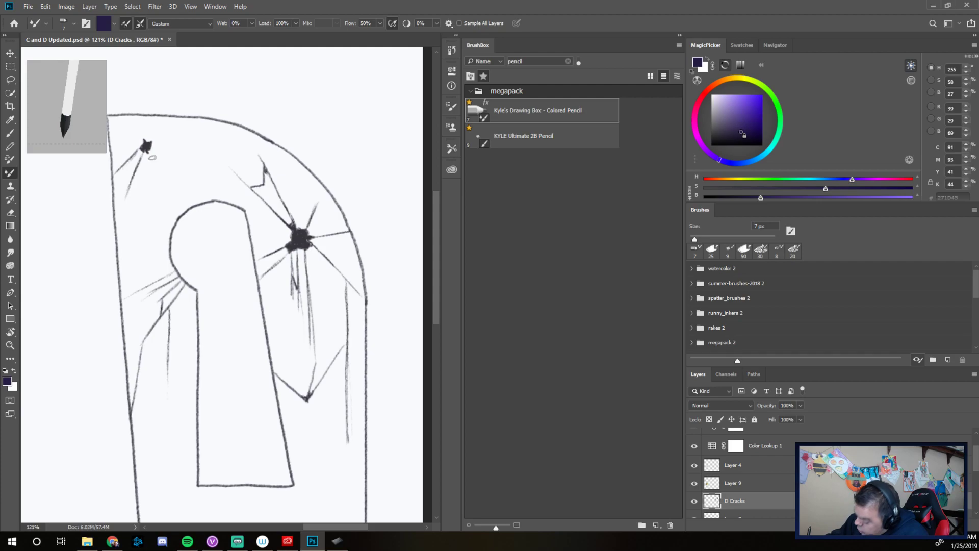
pyautogui.moveTo(148, 149); pyautogui.dragTo(166, 202)
pyautogui.moveTo(148, 151)
pyautogui.mouseDown()
pyautogui.moveTo(167, 202)
pyautogui.moveTo(139, 164)
pyautogui.moveTo(134, 175)
pyautogui.moveTo(158, 182)
pyautogui.moveTo(125, 162)
pyautogui.moveTo(135, 179)
pyautogui.moveTo(132, 157)
pyautogui.moveTo(131, 178)
pyautogui.mouseUp()
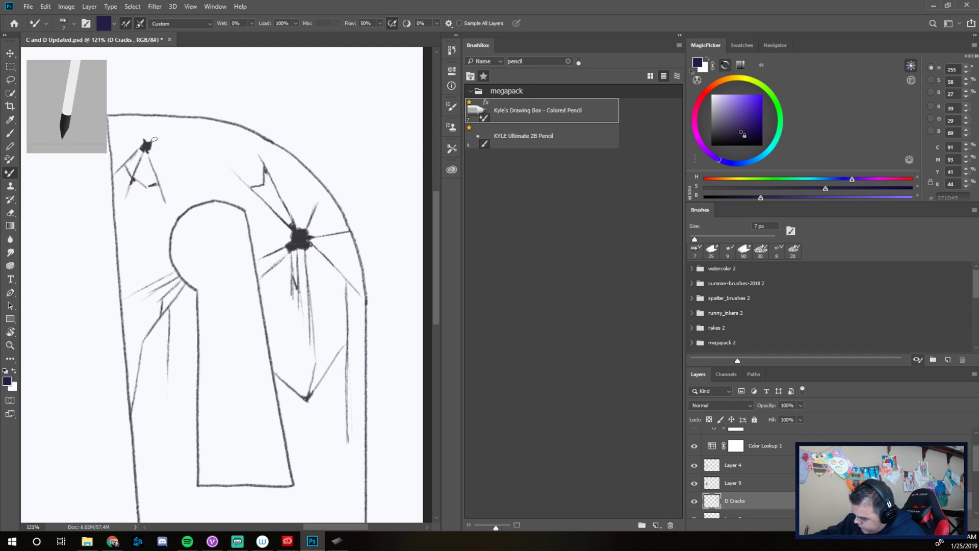
pyautogui.moveTo(153, 140); pyautogui.dragTo(185, 169)
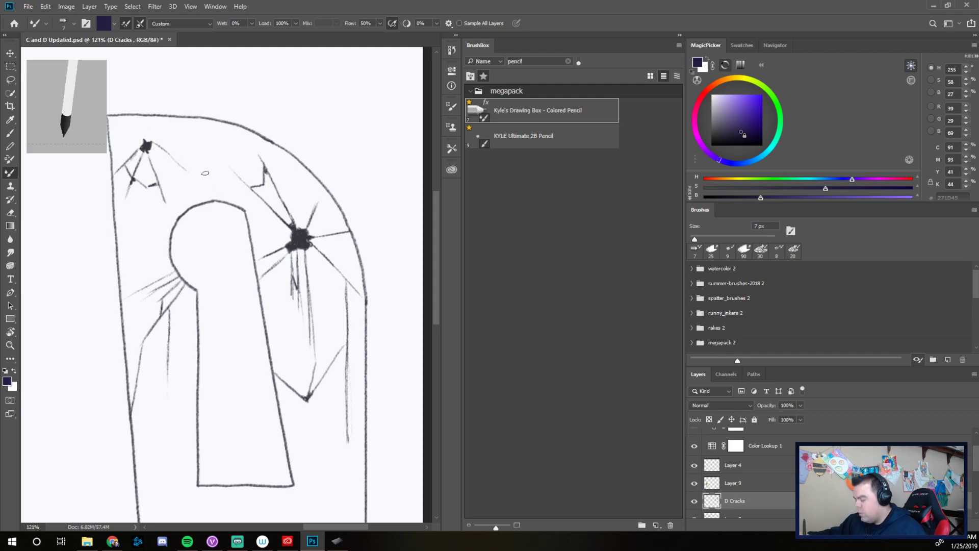
# Undo the last sideways crack and redraw one long and several shorter cracks fanning from the upper-left hole toward the larger hole's cracks and keyhole.
pyautogui.hotkey('ctrl', 'z')
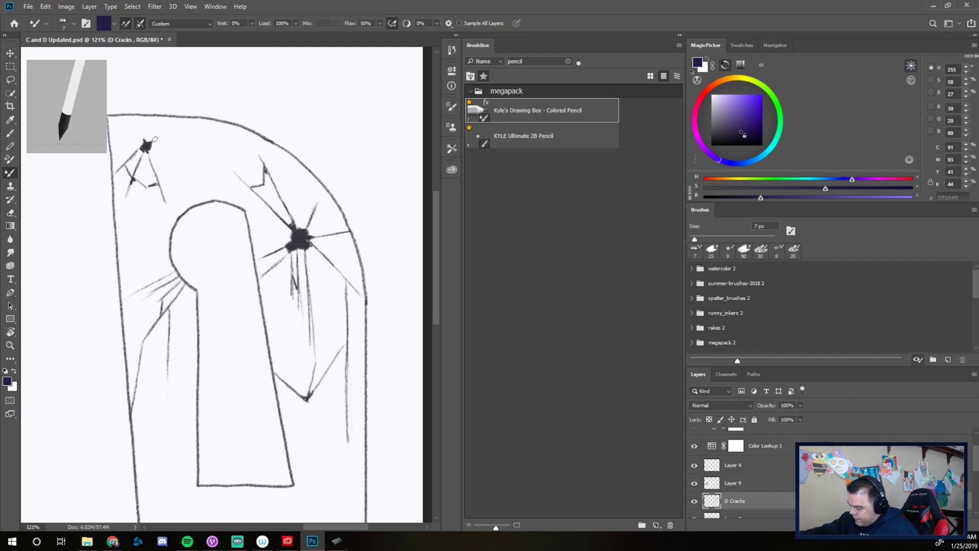
pyautogui.moveTo(153, 140); pyautogui.dragTo(235, 187)
pyautogui.moveTo(152, 141); pyautogui.dragTo(222, 182)
pyautogui.moveTo(154, 139); pyautogui.dragTo(236, 189)
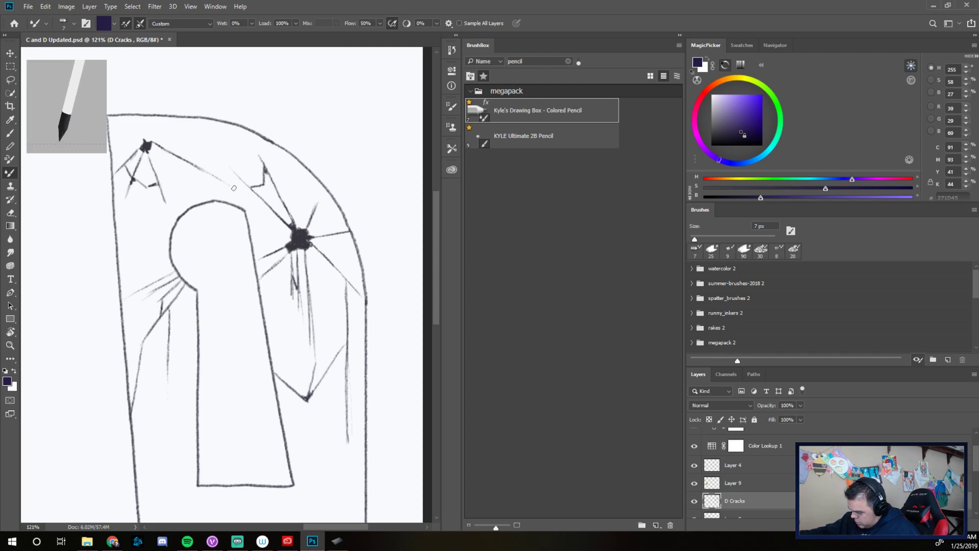
pyautogui.moveTo(151, 147); pyautogui.dragTo(195, 187)
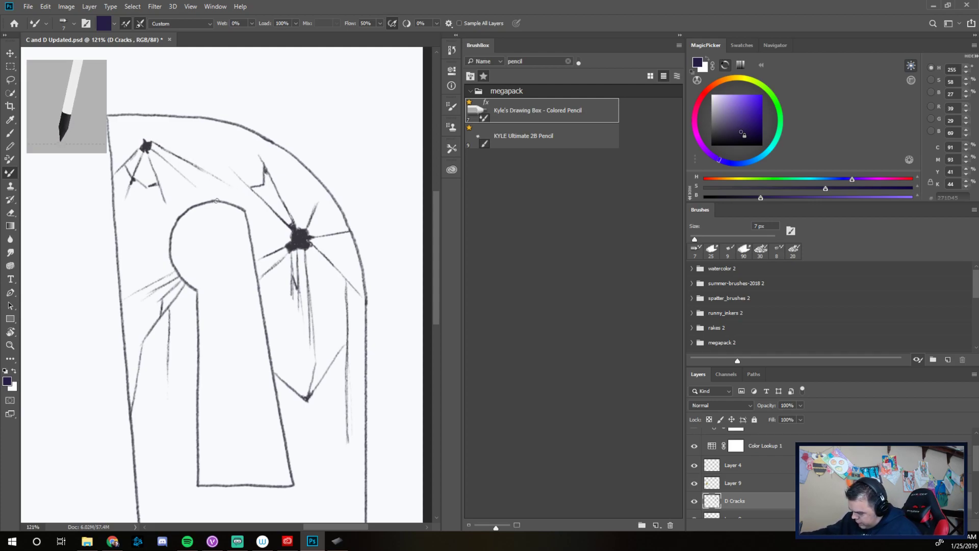
pyautogui.moveTo(148, 148); pyautogui.dragTo(174, 182)
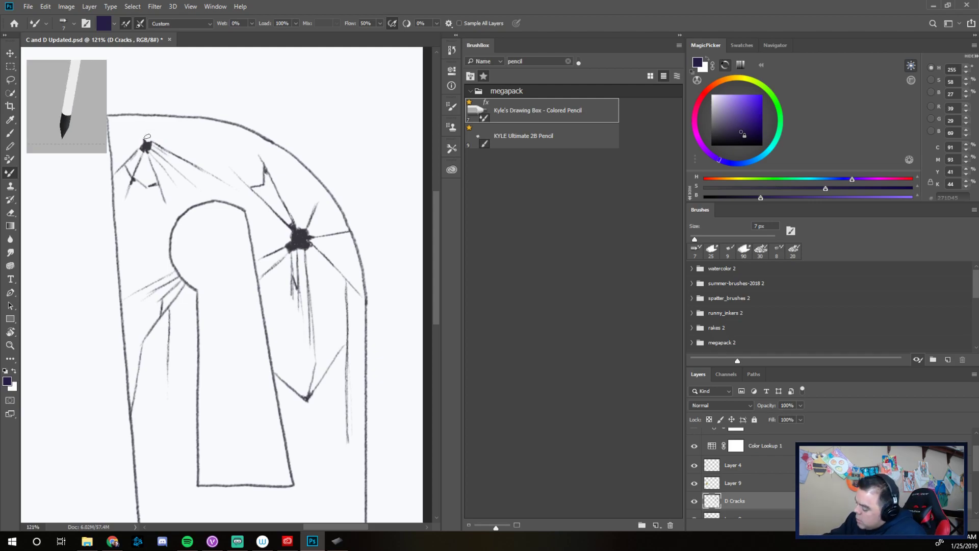
# Draw two short cracks from the small hole to the D's top edge joined by a jagged line, and two cracks from its lowest crack to the left edge.
pyautogui.moveTo(146, 139); pyautogui.dragTo(139, 115)
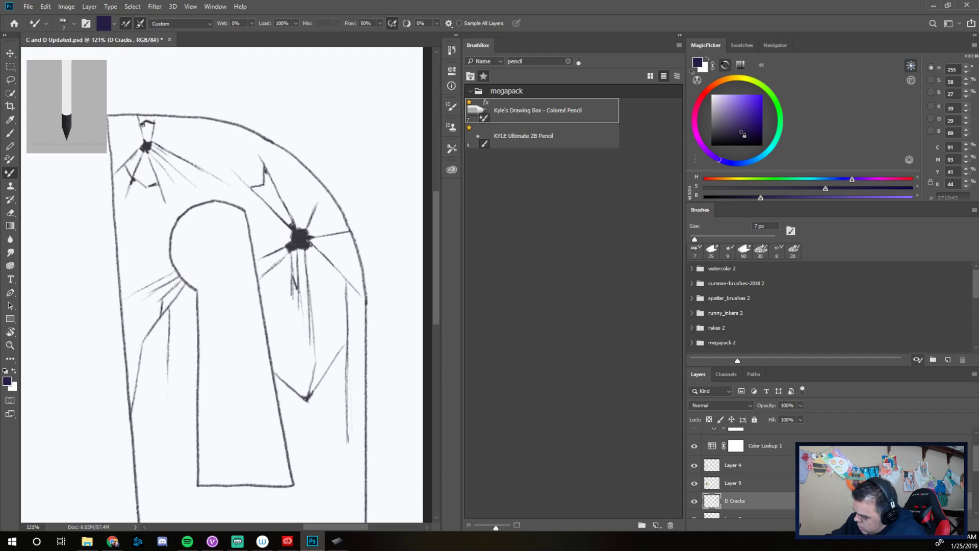
pyautogui.moveTo(154, 123); pyautogui.dragTo(155, 124)
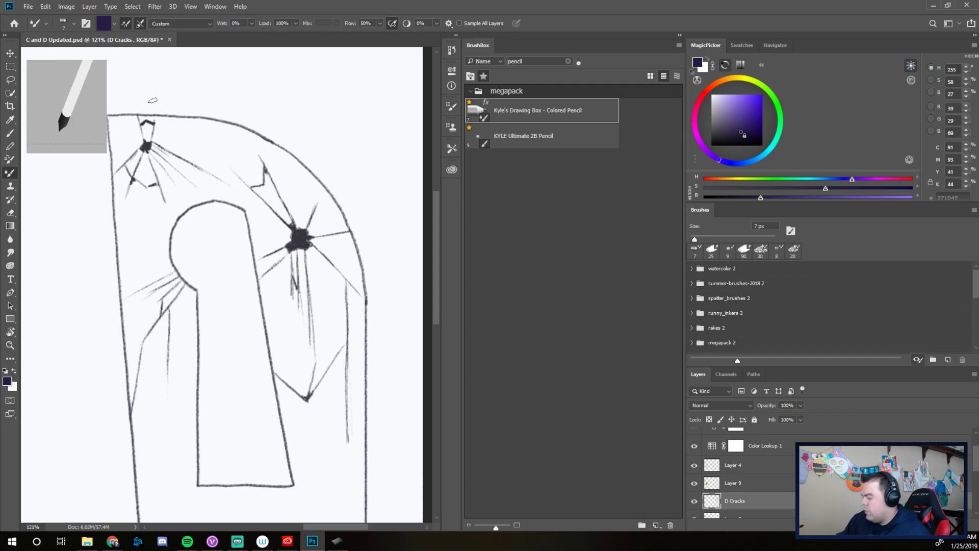
pyautogui.moveTo(162, 197); pyautogui.dragTo(117, 269)
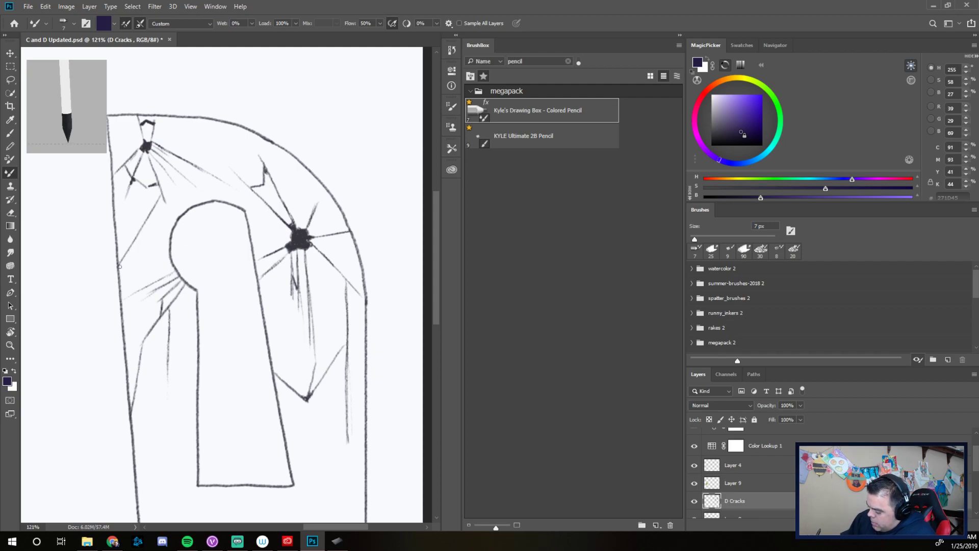
pyautogui.moveTo(166, 199); pyautogui.dragTo(125, 294)
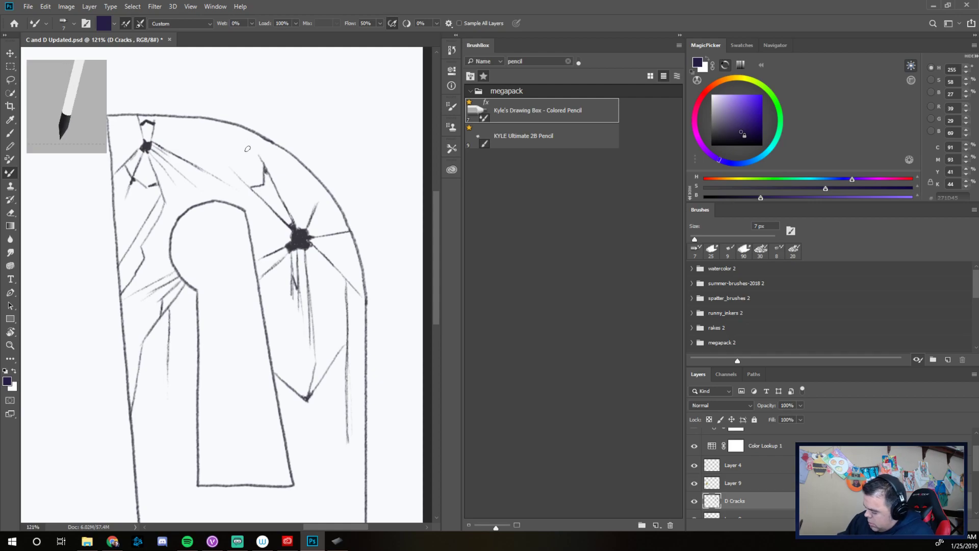
# Draw a jagged crack from the keyhole's lower slanted side to the D's right edge, with a branch rising to the long vertical crack.
pyautogui.moveTo(290, 440); pyautogui.dragTo(339, 474)
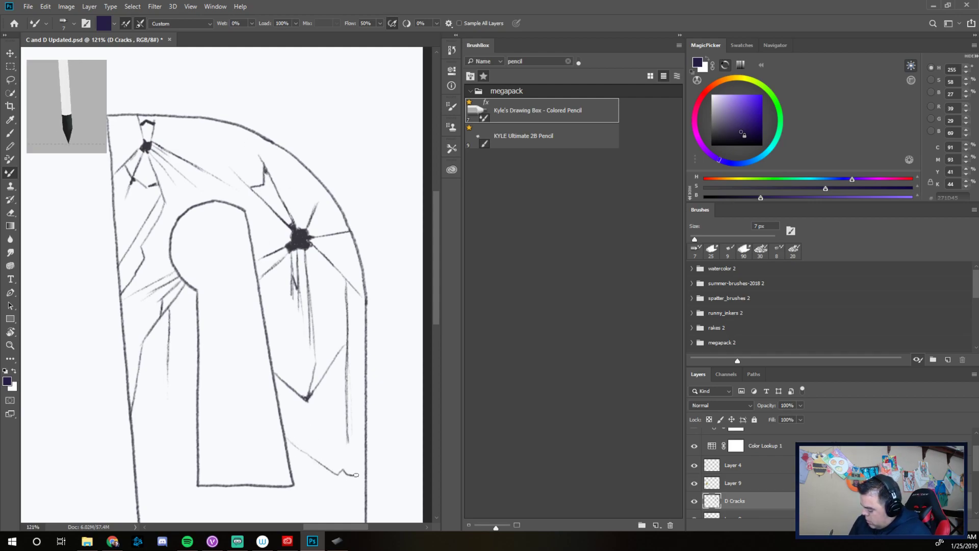
pyautogui.moveTo(308, 451); pyautogui.dragTo(346, 407)
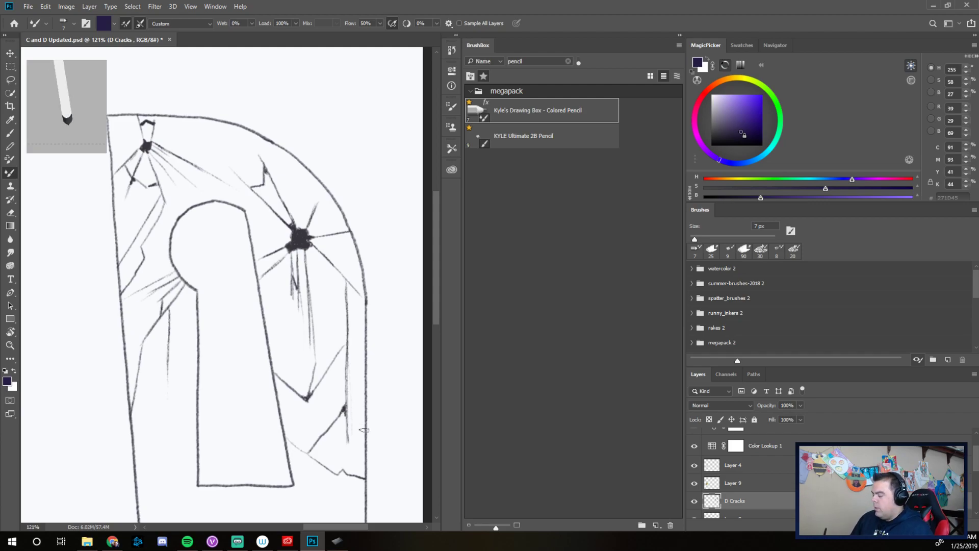
# Open a second window of C and D Updated.psd, widen the document area beside the BrushBox panel, and float the new window.
pyautogui.moveTo(349, 377); pyautogui.dragTo(288, 382)
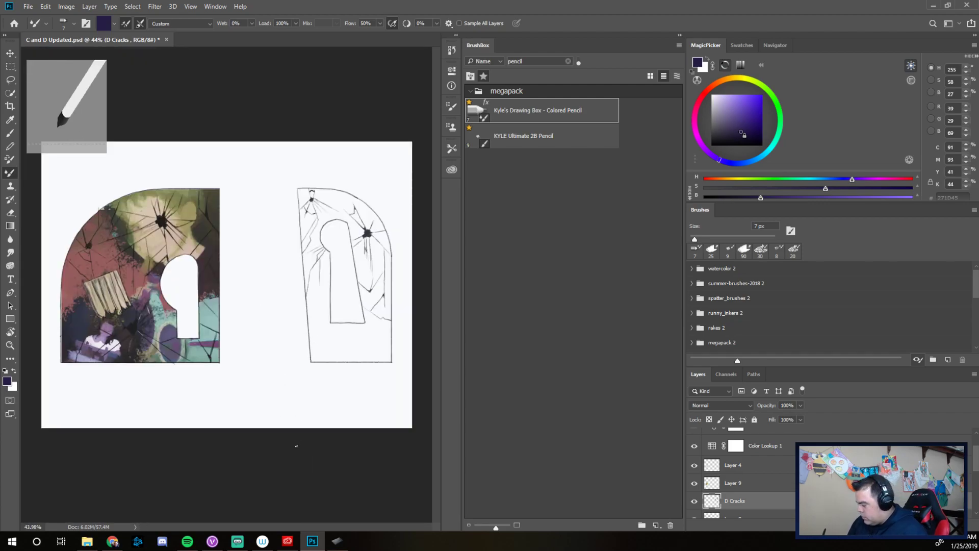
pyautogui.click(223, 7)
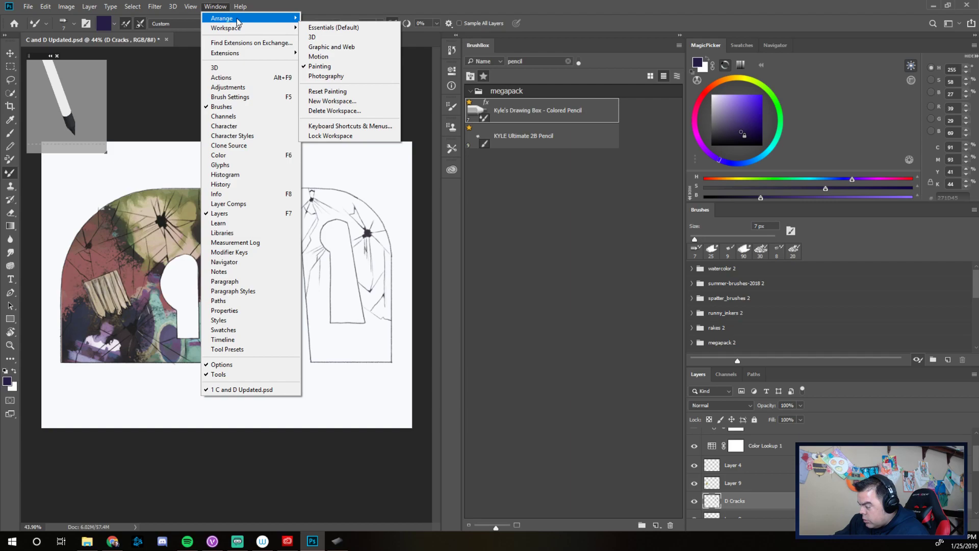
pyautogui.moveTo(229, 19)
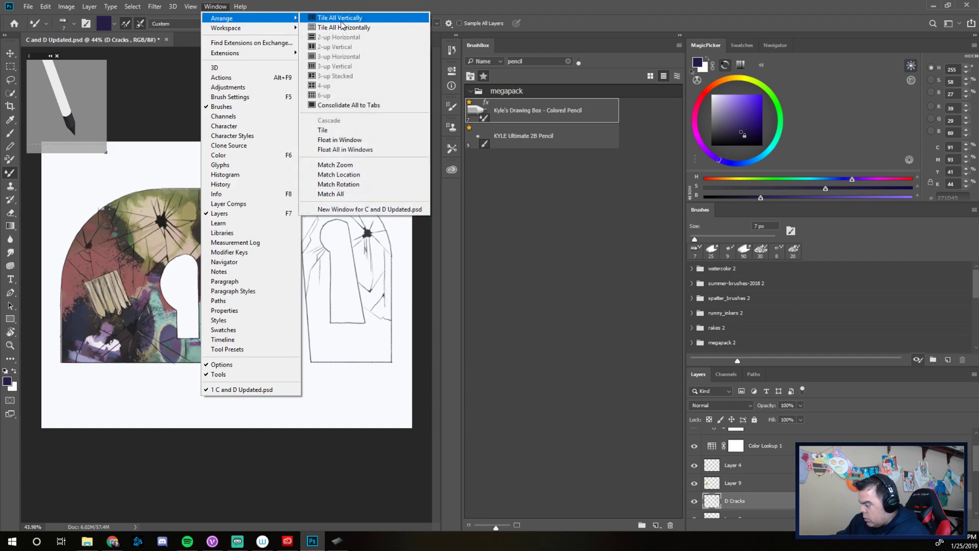
pyautogui.click(360, 210)
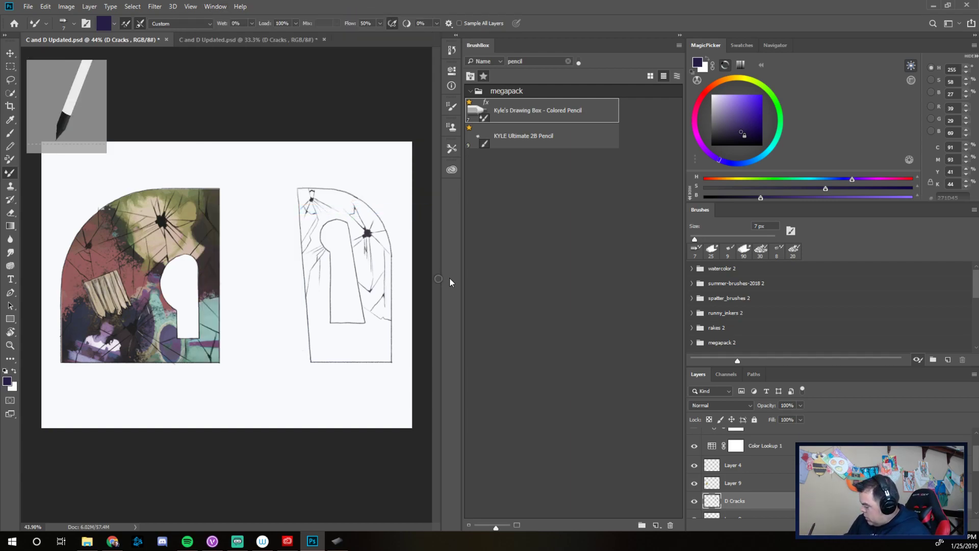
pyautogui.moveTo(461, 278); pyautogui.dragTo(523, 284)
pyautogui.moveTo(235, 44); pyautogui.dragTo(216, 109)
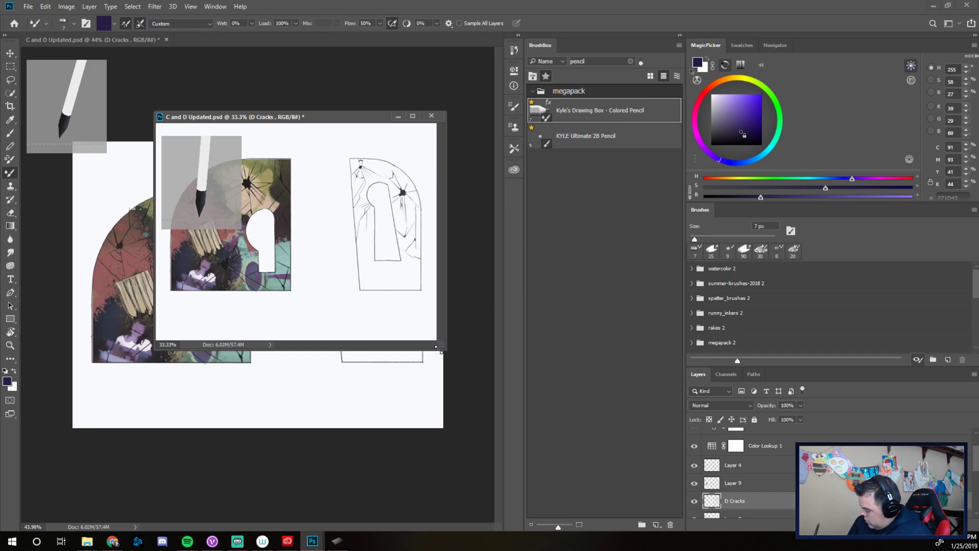
# Shrink the floating window to frame only the D and park it over the main document's lower-left corner as a reference view.
pyautogui.moveTo(443, 348); pyautogui.dragTo(316, 339)
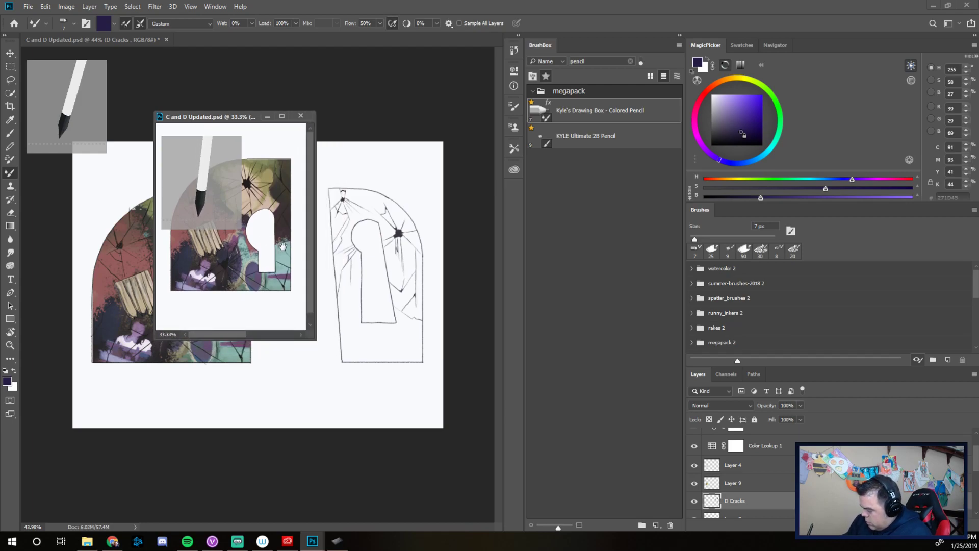
pyautogui.moveTo(300, 241); pyautogui.dragTo(248, 253)
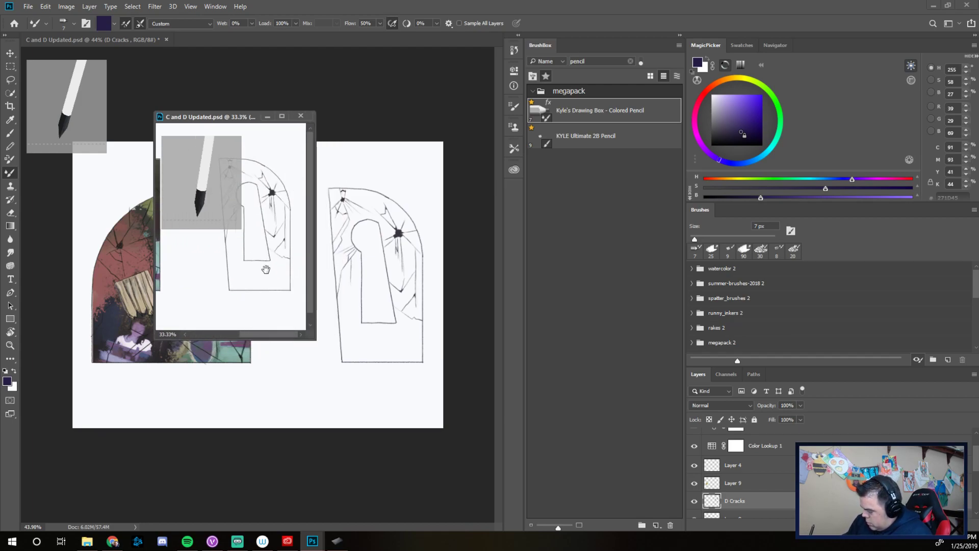
pyautogui.moveTo(220, 120)
pyautogui.mouseDown()
pyautogui.moveTo(372, 70)
pyautogui.moveTo(132, 249)
pyautogui.moveTo(89, 304)
pyautogui.mouseUp()
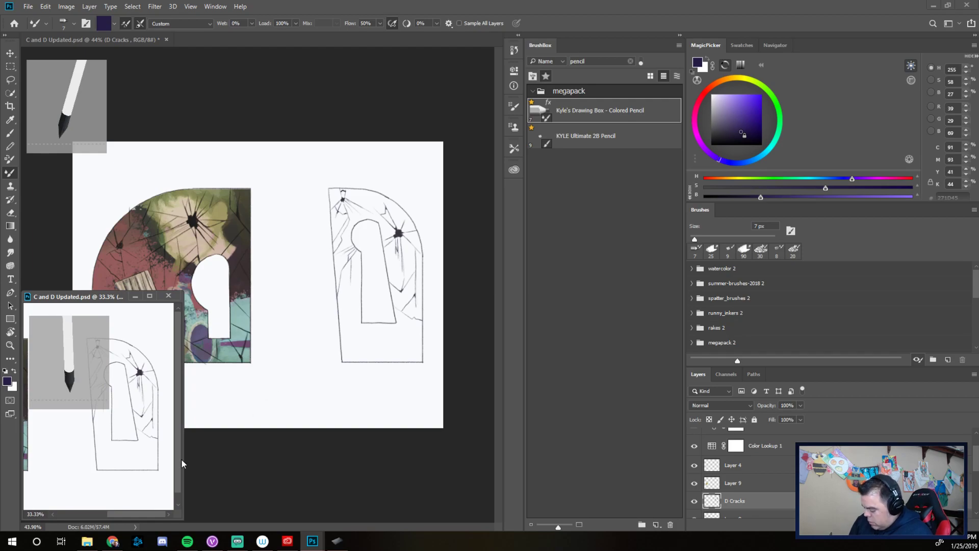
pyautogui.moveTo(184, 459); pyautogui.dragTo(210, 456)
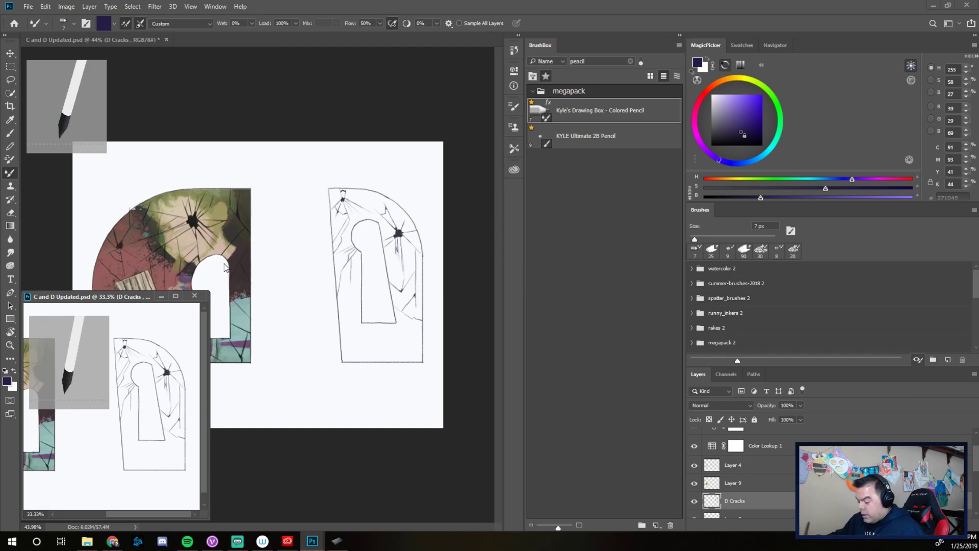
pyautogui.click(293, 96)
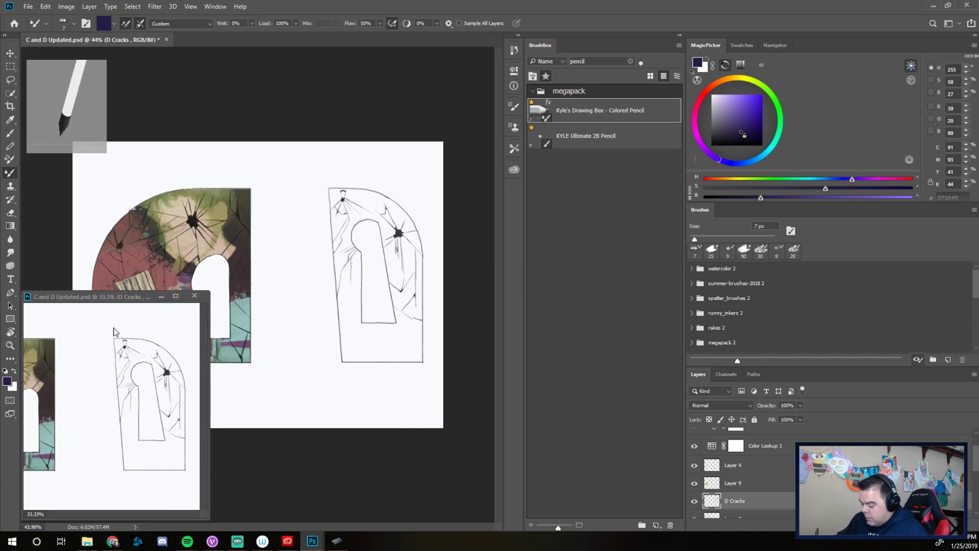
pyautogui.click(204, 378)
pyautogui.moveTo(209, 379); pyautogui.dragTo(171, 379)
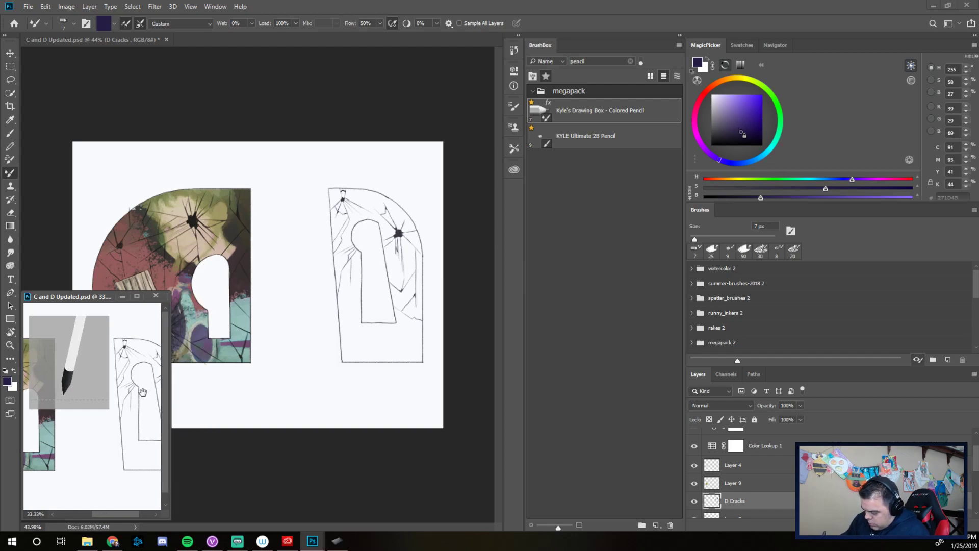
pyautogui.hscroll(3, 141, 391)
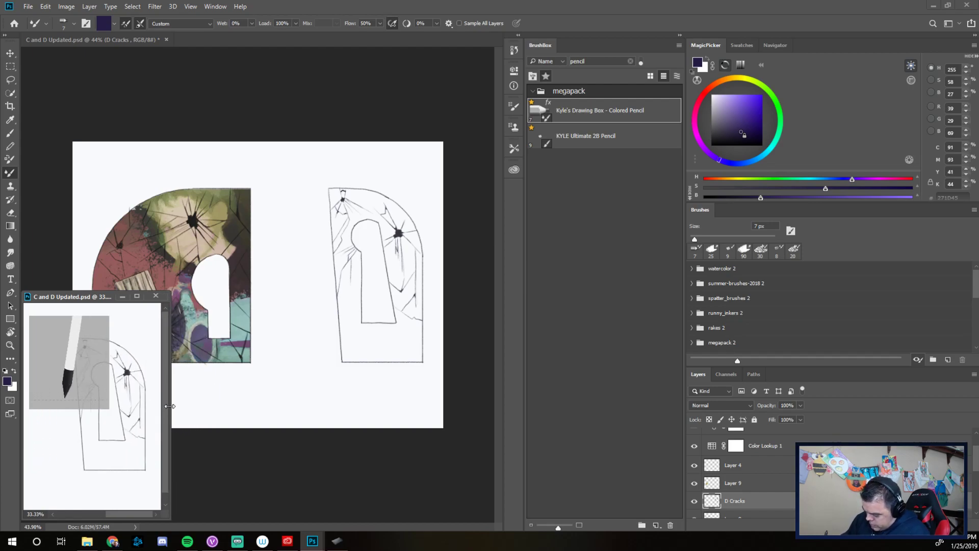
pyautogui.moveTo(171, 410); pyautogui.dragTo(147, 410)
pyautogui.moveTo(111, 445); pyautogui.dragTo(83, 445)
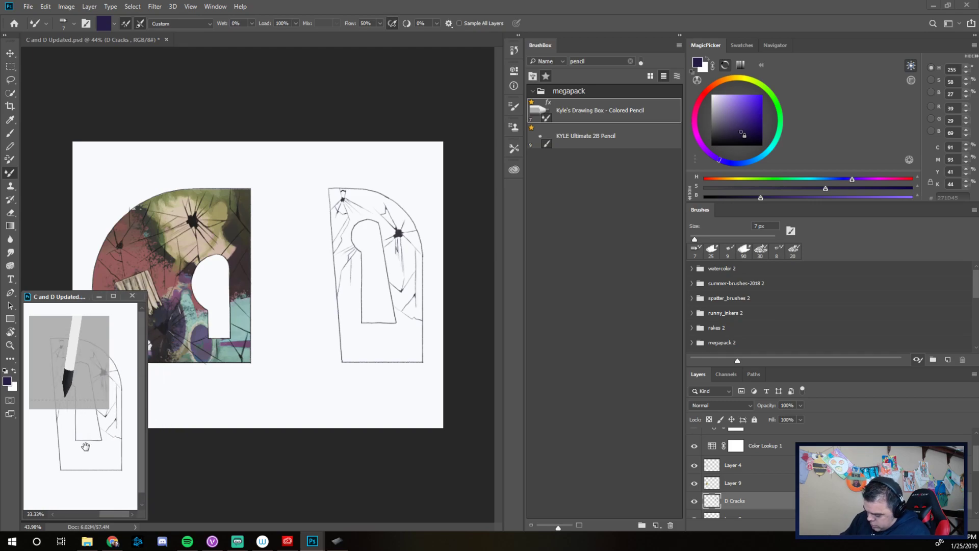
pyautogui.click(412, 96)
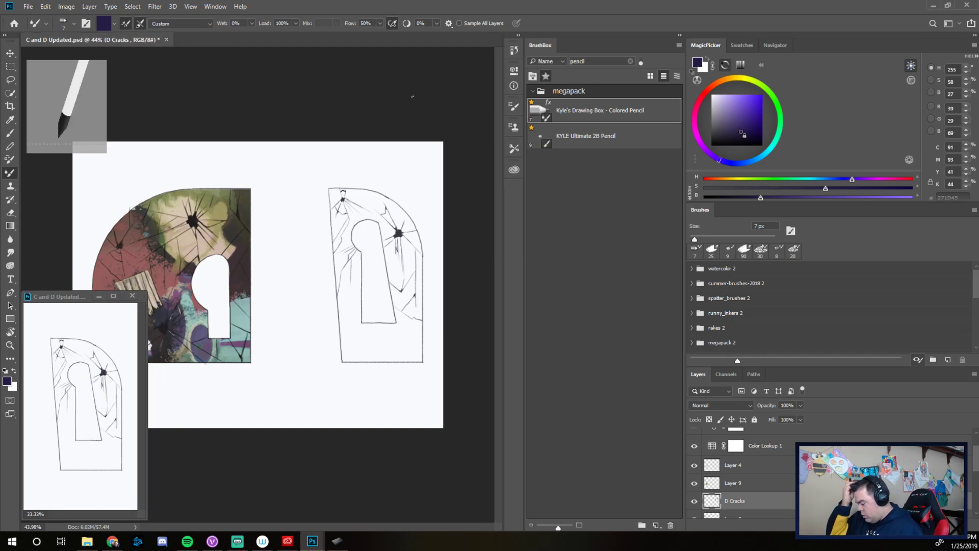
# Draw a forked crack from the lower end of the keyhole's straight side, with one branch reaching the D's bottom edge.
pyautogui.moveTo(404, 271); pyautogui.dragTo(448, 283)
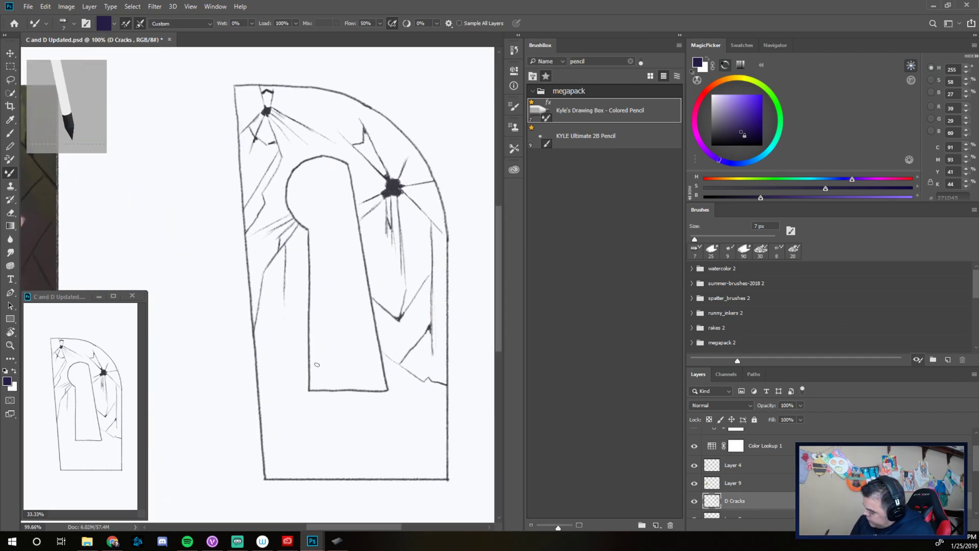
pyautogui.moveTo(308, 368)
pyautogui.mouseDown()
pyautogui.moveTo(286, 393)
pyautogui.moveTo(294, 424)
pyautogui.mouseUp()
pyautogui.moveTo(291, 402); pyautogui.dragTo(277, 477)
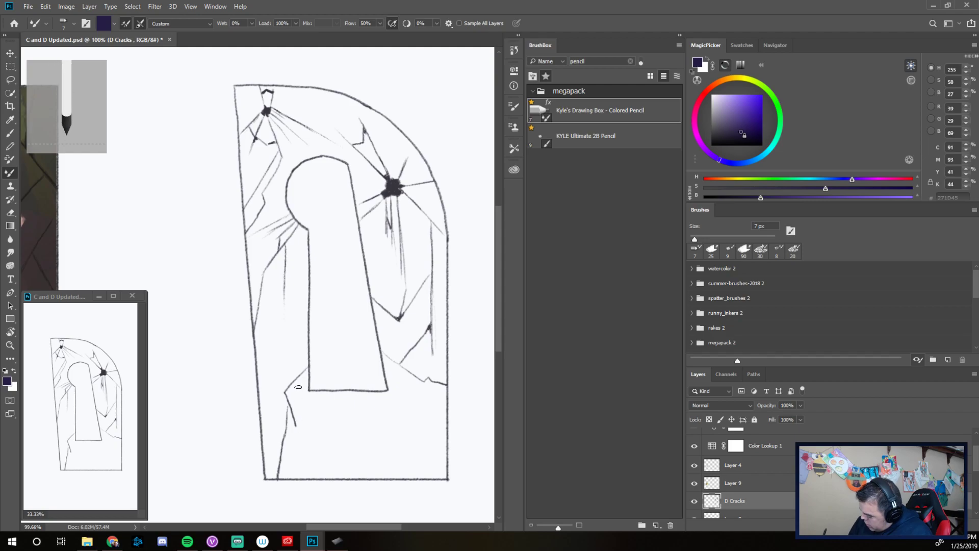
pyautogui.moveTo(300, 433); pyautogui.dragTo(305, 454)
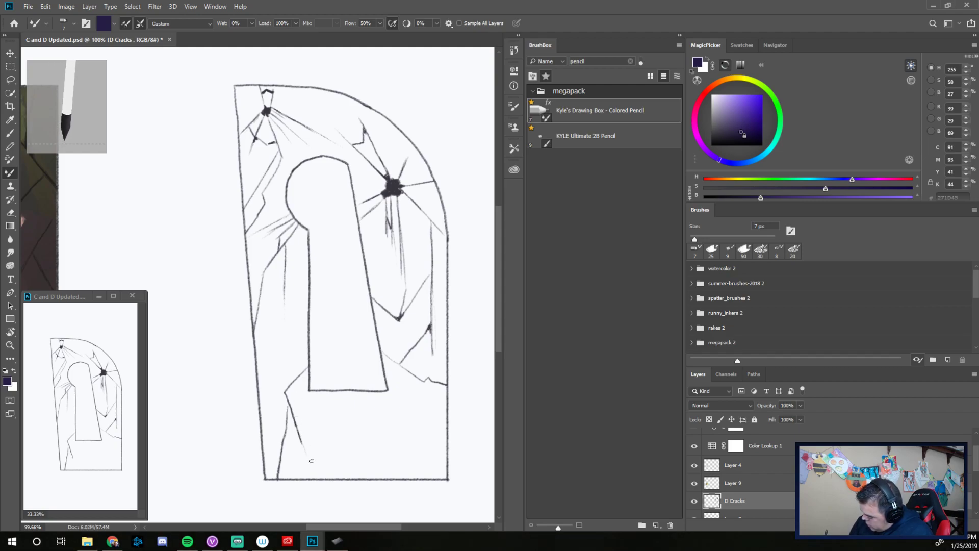
pyautogui.moveTo(301, 438); pyautogui.dragTo(307, 456)
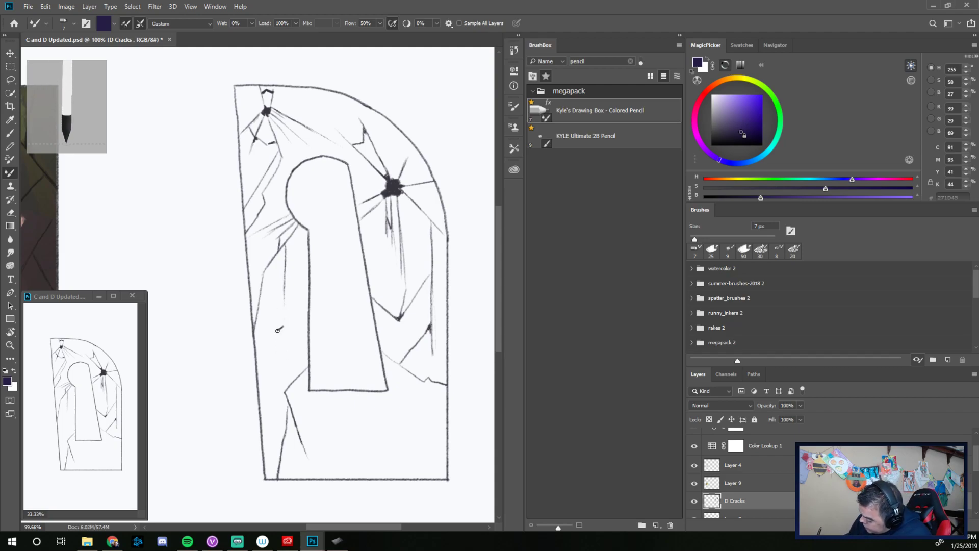
# Draw a filled hole between the D's left edge and the keyhole's lower part, with cracks radiating to both edges, upward and downward.
pyautogui.moveTo(278, 335); pyautogui.dragTo(285, 327)
pyautogui.moveTo(283, 342); pyautogui.dragTo(278, 339)
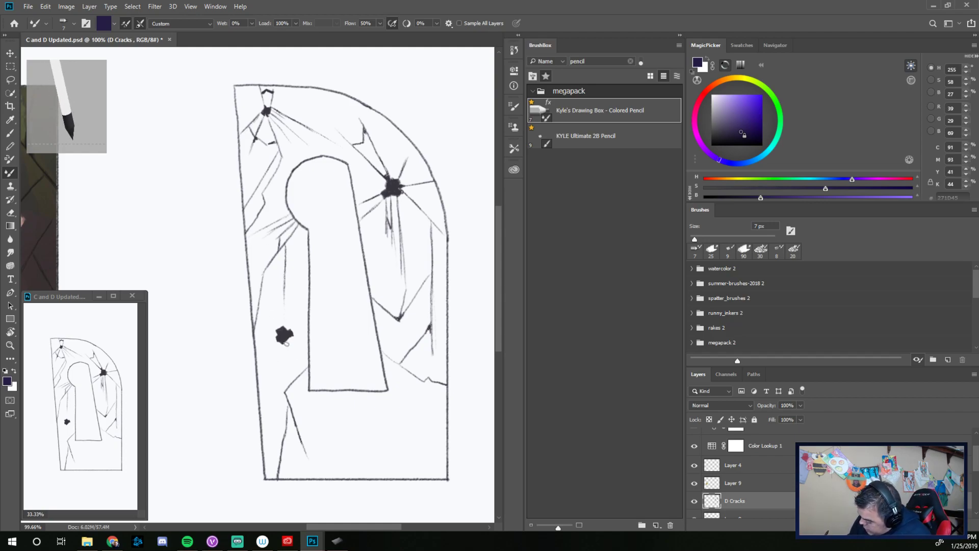
pyautogui.moveTo(283, 346)
pyautogui.mouseDown()
pyautogui.moveTo(268, 366)
pyautogui.moveTo(284, 343)
pyautogui.moveTo(296, 363)
pyautogui.moveTo(285, 342)
pyautogui.moveTo(298, 364)
pyautogui.moveTo(285, 346)
pyautogui.mouseUp()
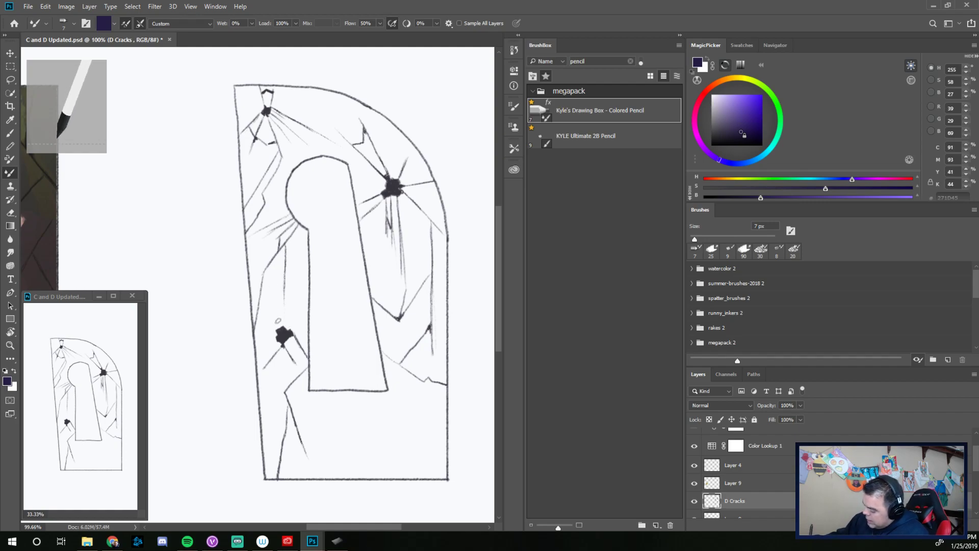
pyautogui.moveTo(261, 301)
pyautogui.mouseDown()
pyautogui.moveTo(276, 327)
pyautogui.moveTo(291, 314)
pyautogui.moveTo(285, 326)
pyautogui.moveTo(276, 272)
pyautogui.moveTo(273, 300)
pyautogui.mouseUp()
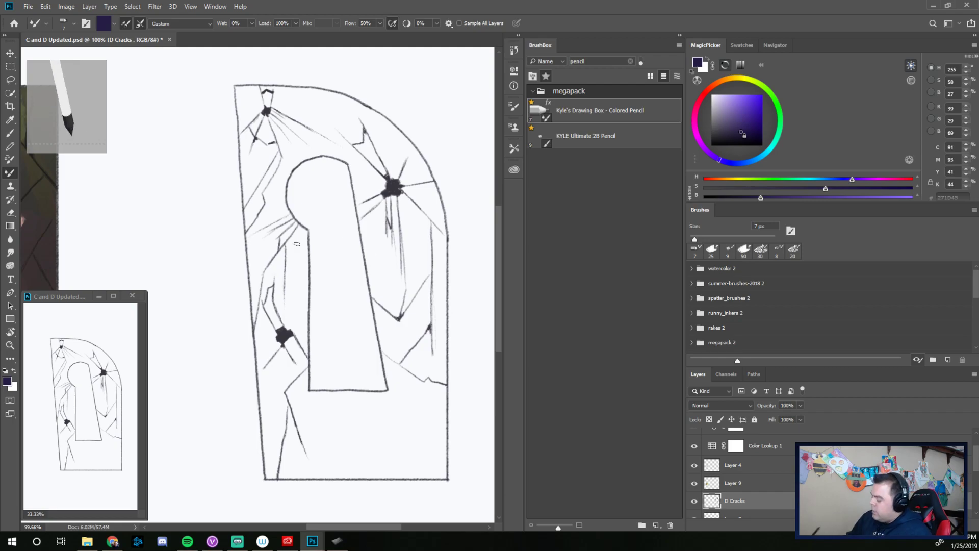
pyautogui.moveTo(290, 331); pyautogui.dragTo(308, 308)
pyautogui.moveTo(260, 341); pyautogui.dragTo(278, 339)
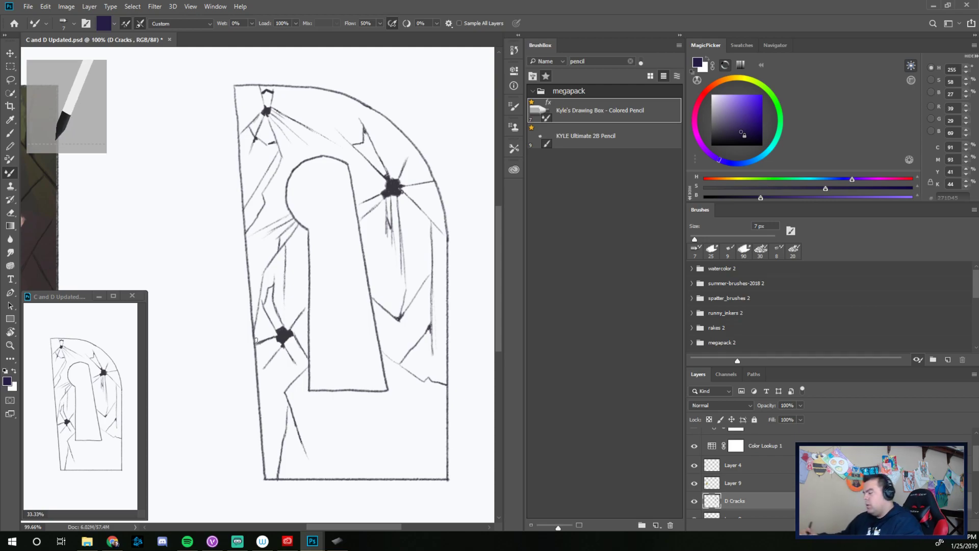
# With the brush size set to 8 px, touch up the cracks above the upper-left hole and draw a forked crack from the keyhole's base to the D's bottom edge.
pyautogui.press(']')
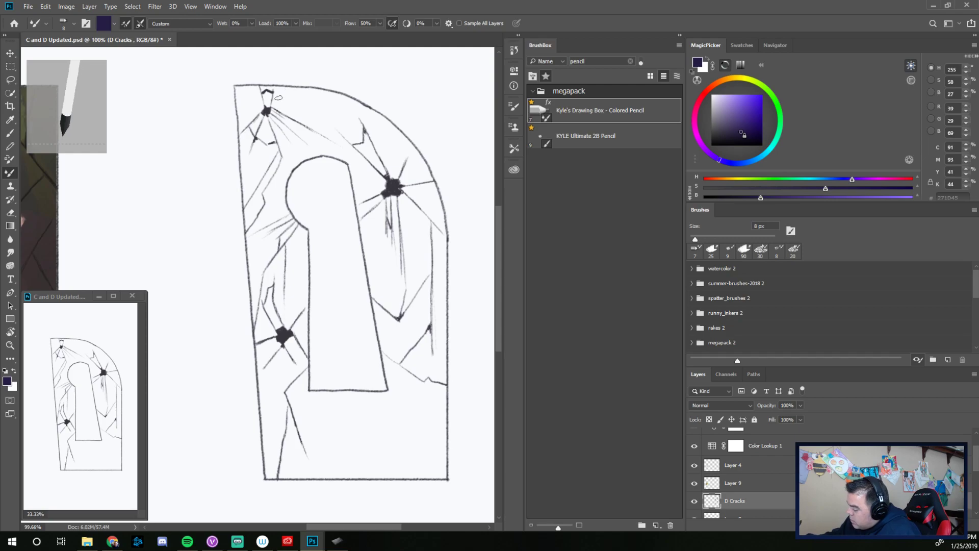
pyautogui.moveTo(272, 107); pyautogui.dragTo(279, 97)
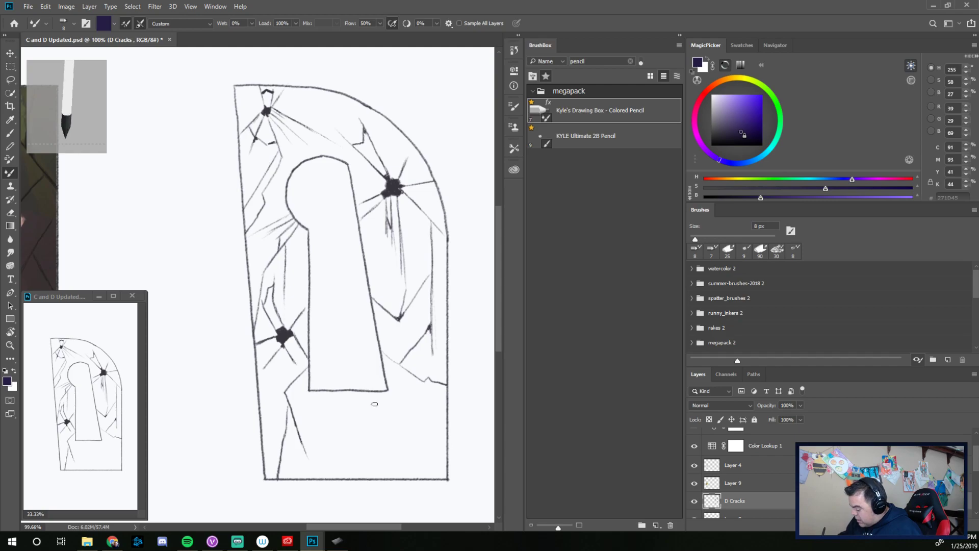
pyautogui.moveTo(370, 392)
pyautogui.mouseDown()
pyautogui.moveTo(397, 453)
pyautogui.moveTo(368, 387)
pyautogui.moveTo(401, 455)
pyautogui.moveTo(388, 435)
pyautogui.moveTo(380, 474)
pyautogui.mouseUp()
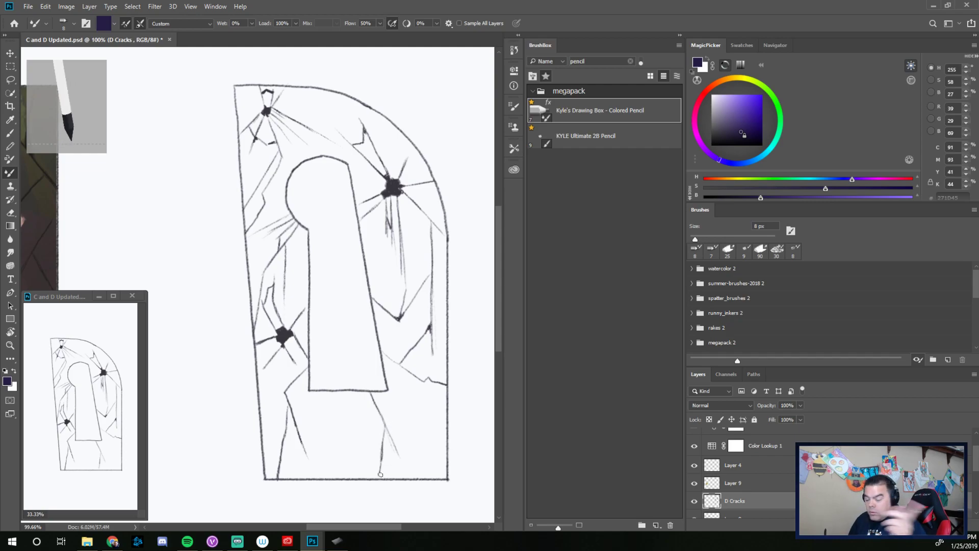
# Add branches toward the D's right edge on the crack below the keyhole, and darken the lower-left crack and the one under the upper-right hole.
pyautogui.moveTo(380, 411); pyautogui.dragTo(429, 448)
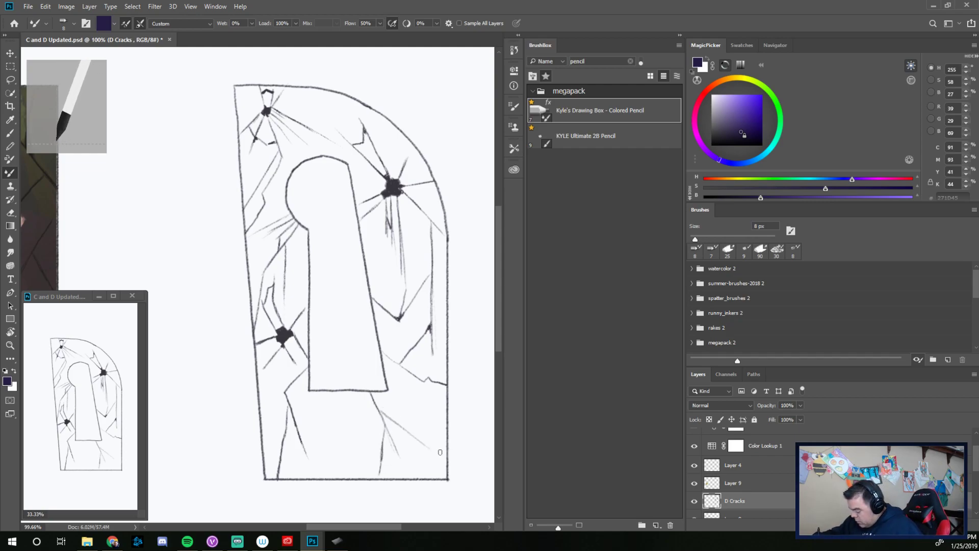
pyautogui.moveTo(381, 411); pyautogui.dragTo(422, 439)
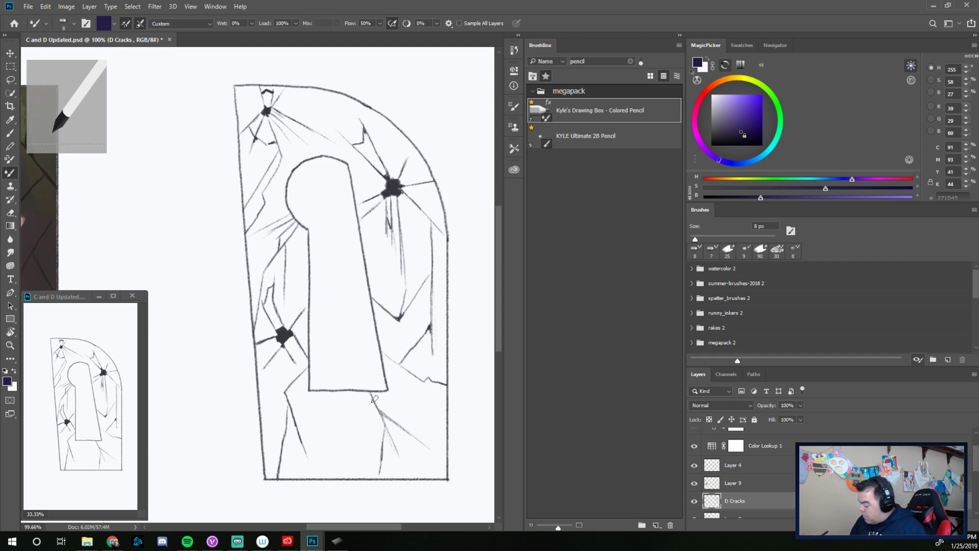
pyautogui.moveTo(418, 439); pyautogui.dragTo(441, 421)
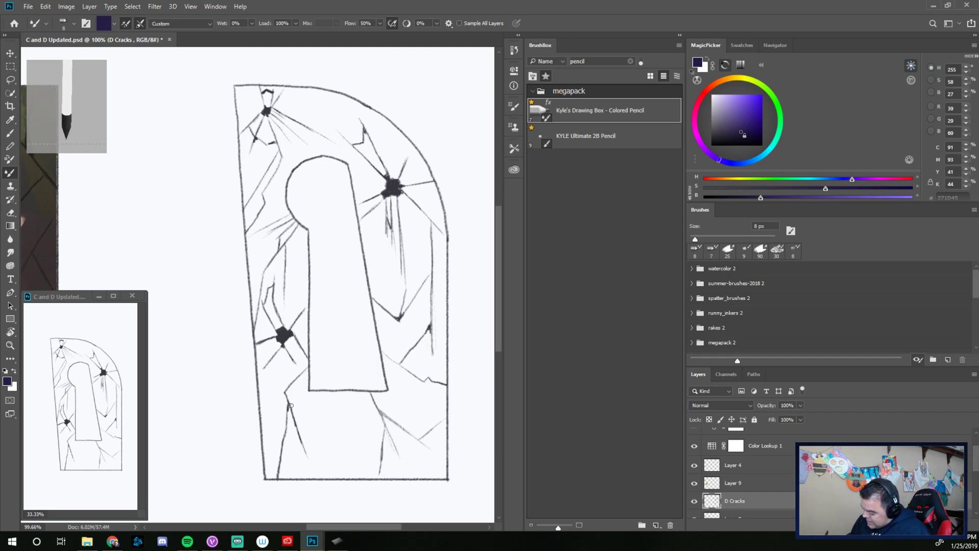
pyautogui.moveTo(295, 413); pyautogui.dragTo(306, 436)
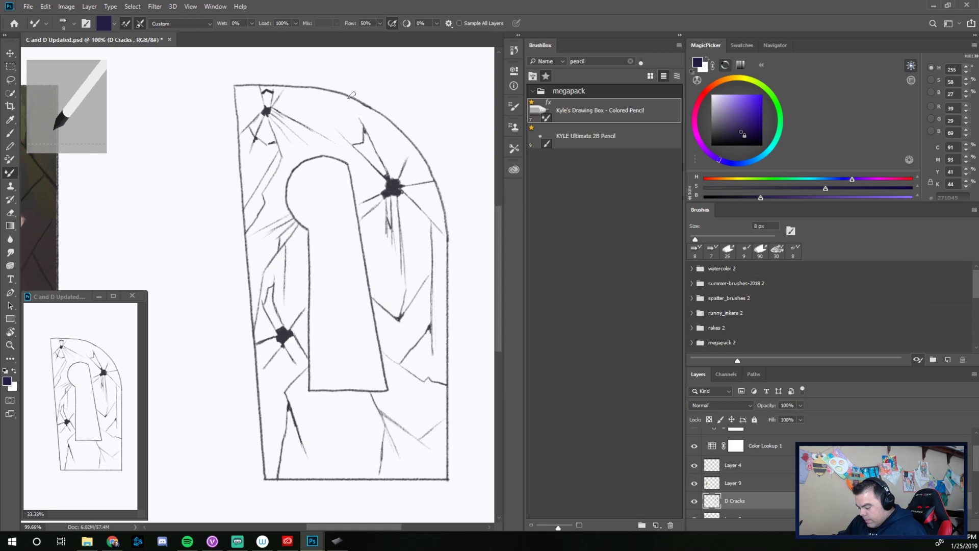
pyautogui.moveTo(397, 197); pyautogui.dragTo(401, 225)
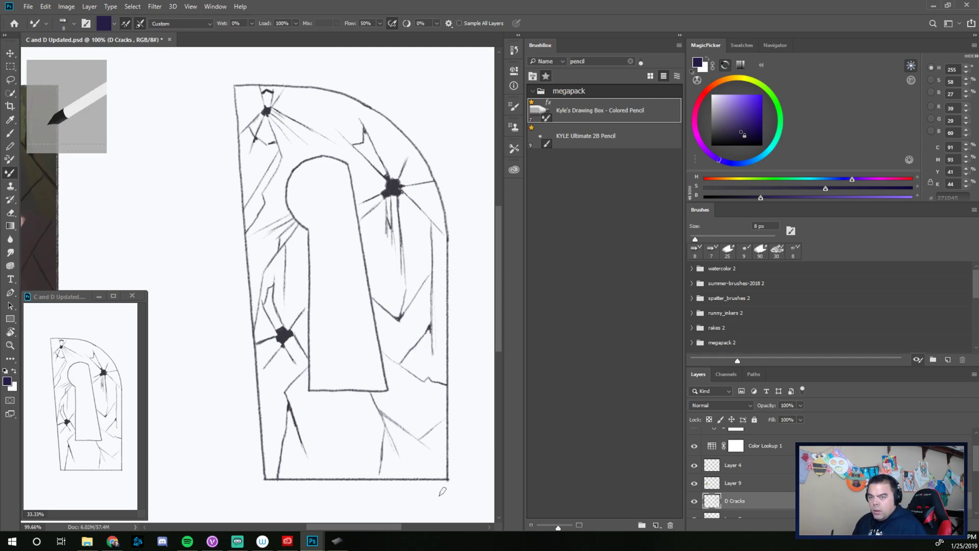
# Save the artwork and open the six pictures from the black-and-white street photo through the-anonymous-project-15.
pyautogui.click(29, 7)
pyautogui.click(40, 114)
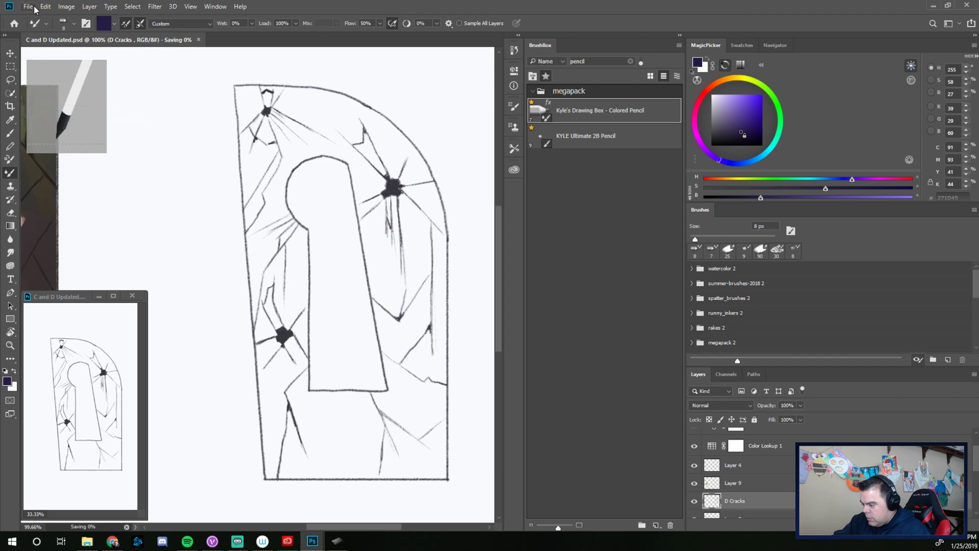
pyautogui.click(35, 8)
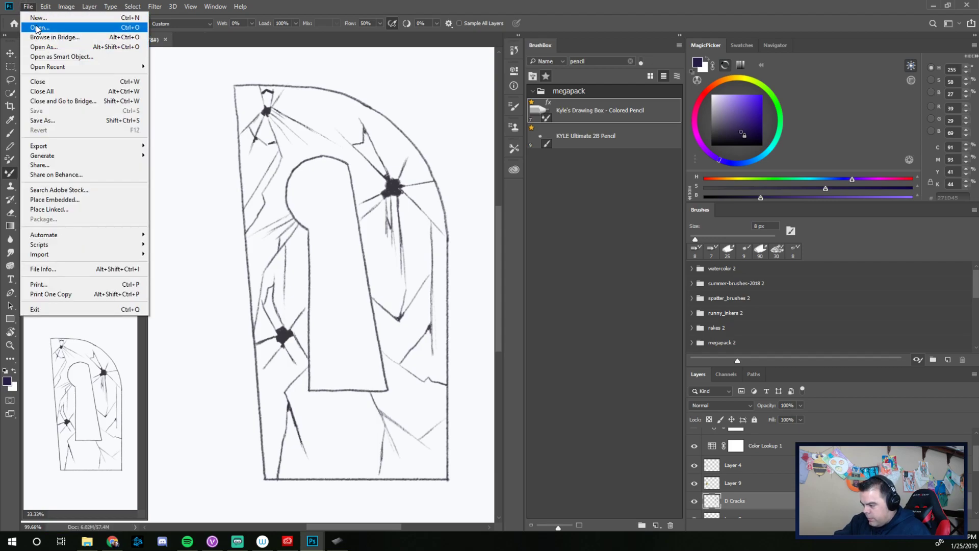
pyautogui.click(38, 28)
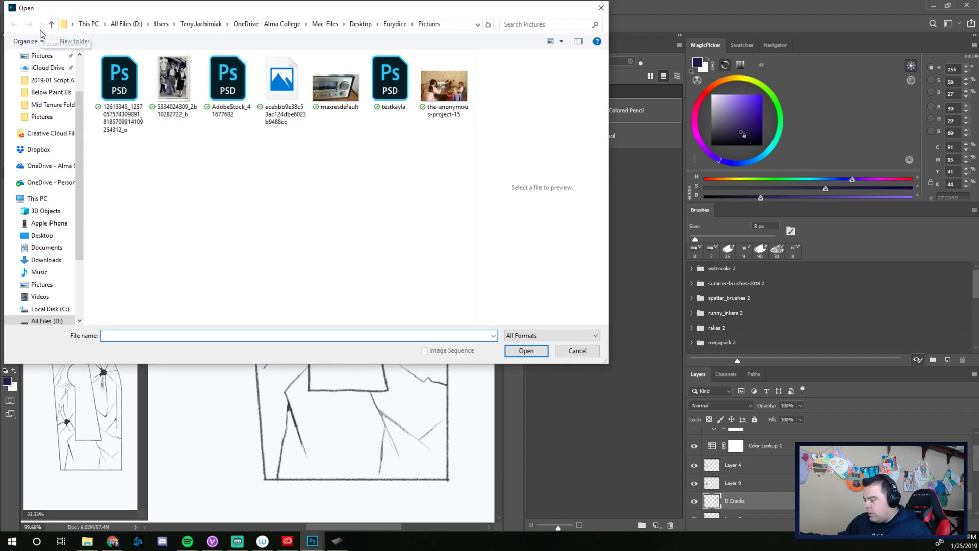
pyautogui.click(448, 93)
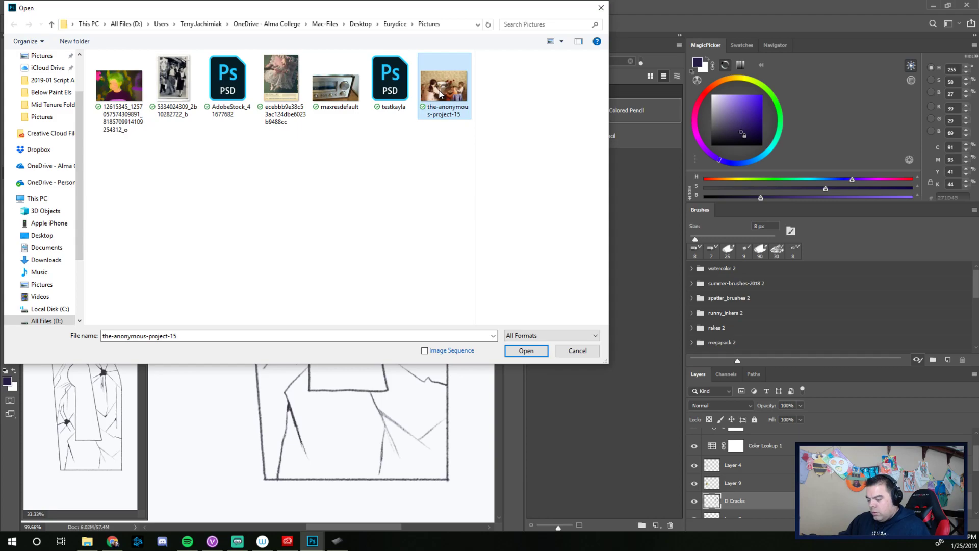
pyautogui.keyDown('shift'); pyautogui.click(286, 78); pyautogui.keyUp('shift')
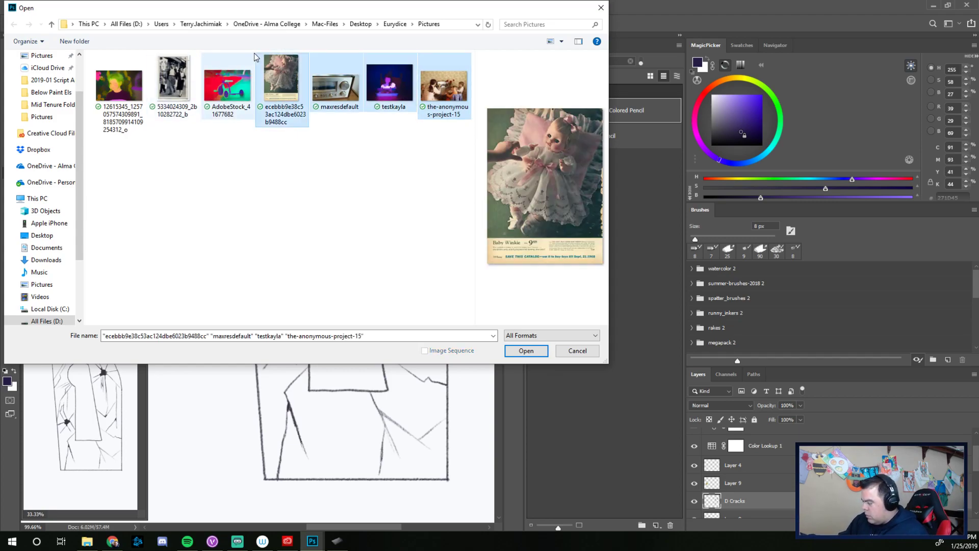
pyautogui.keyDown('shift'); pyautogui.click(188, 90); pyautogui.keyUp('shift')
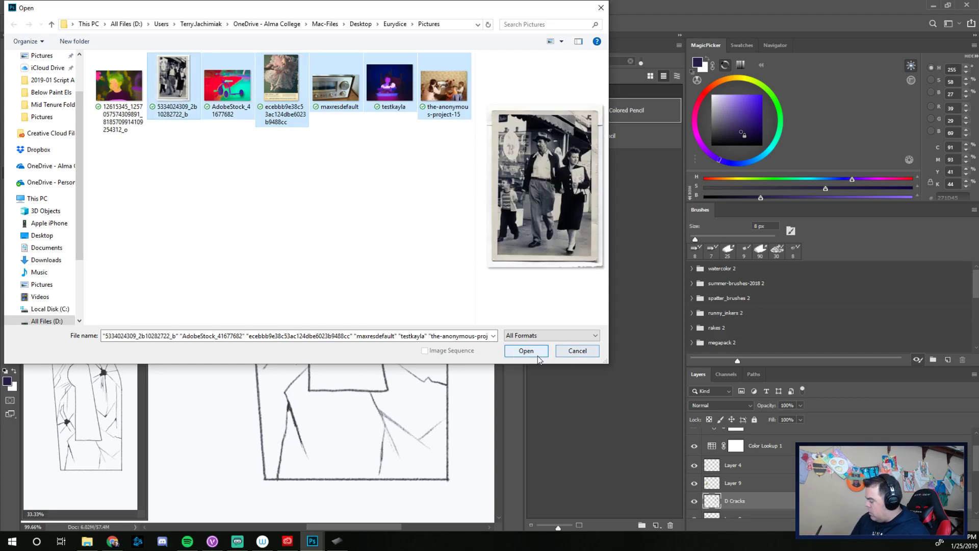
pyautogui.click(536, 352)
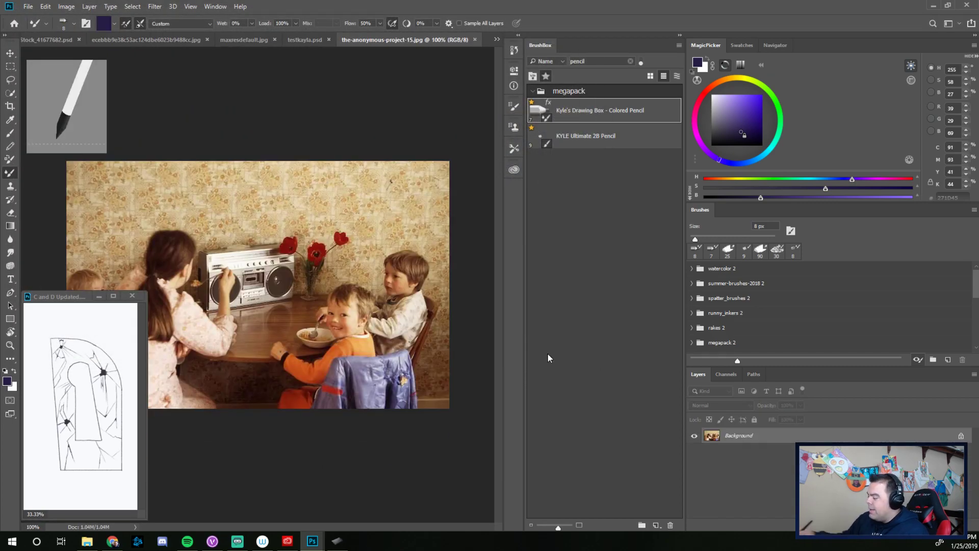
# Look through the opened reference images and close testkayla.psd and AdobeStock_41677682.psd.
pyautogui.click(313, 40)
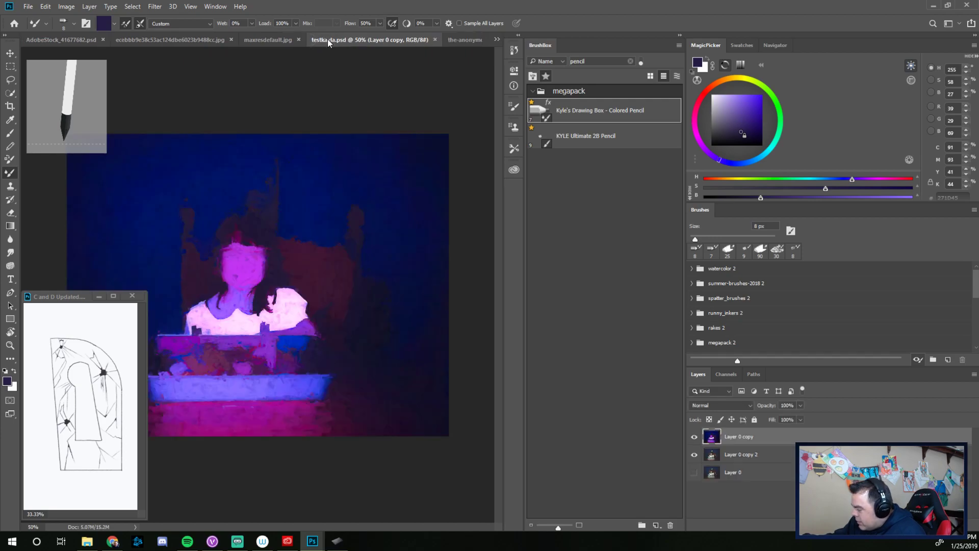
pyautogui.click(434, 39)
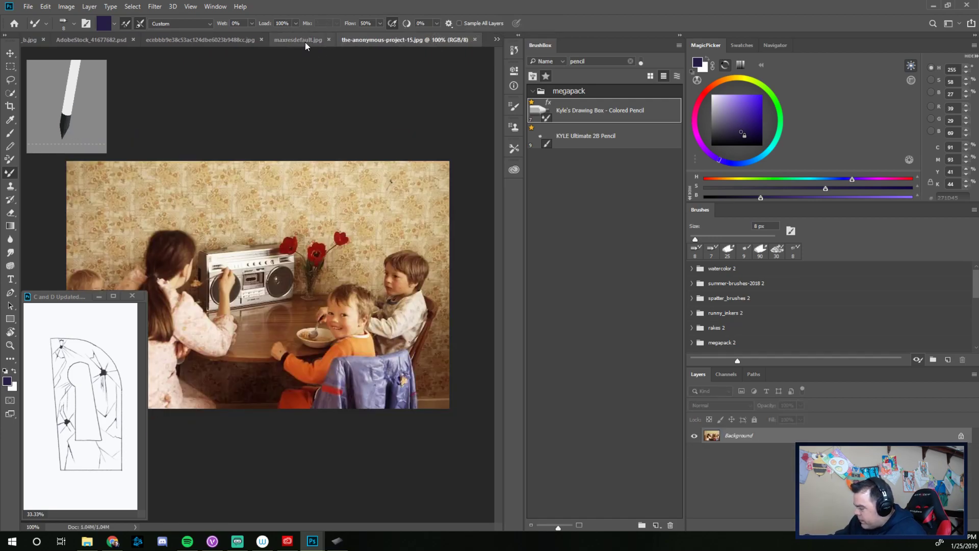
pyautogui.click(305, 41)
pyautogui.click(242, 39)
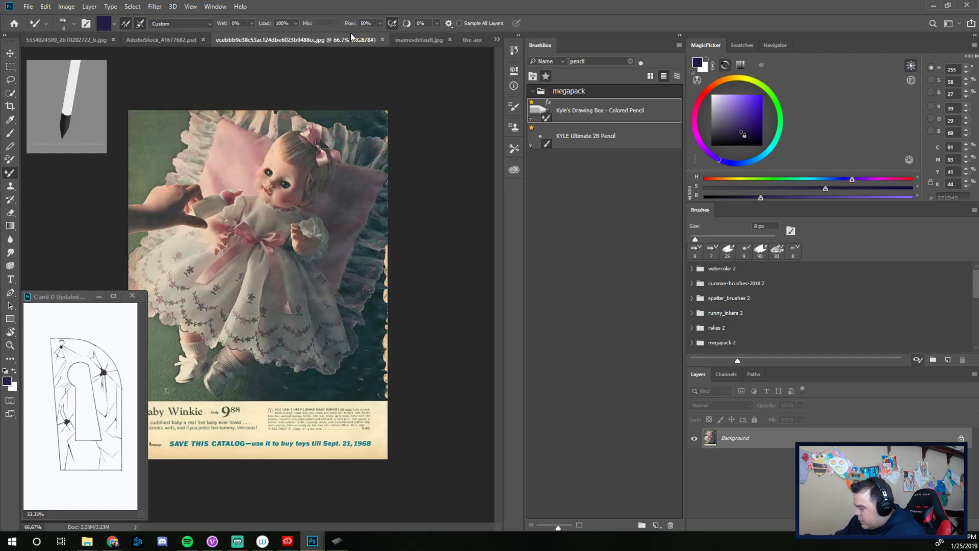
pyautogui.click(173, 41)
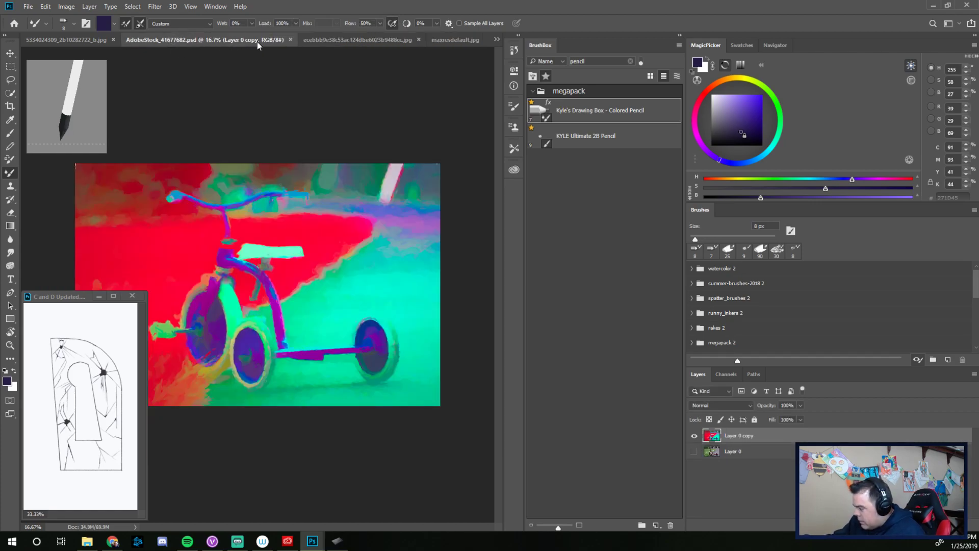
pyautogui.click(291, 40)
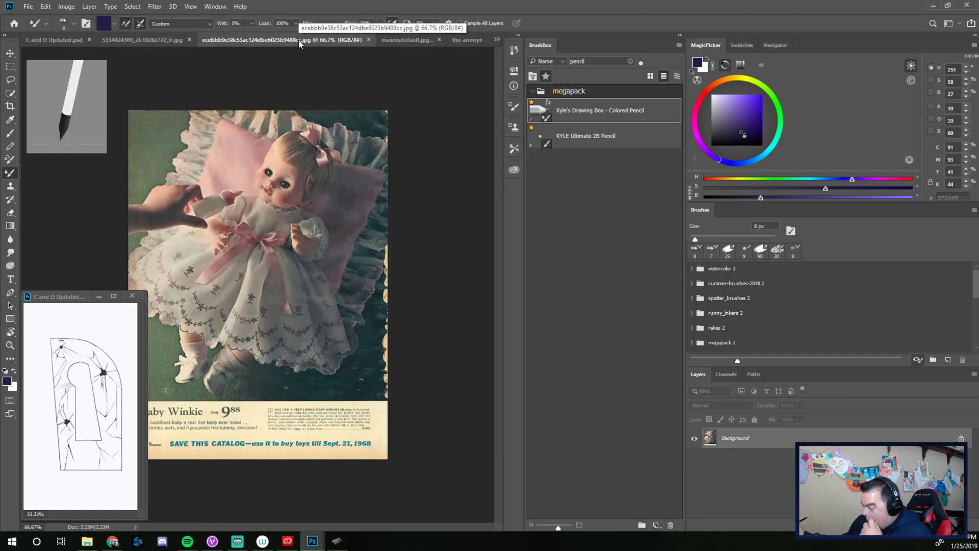
# Widen the document area, review the remaining reference photos, and close maxresdefault.jpg.
pyautogui.moveTo(684, 225); pyautogui.dragTo(780, 238)
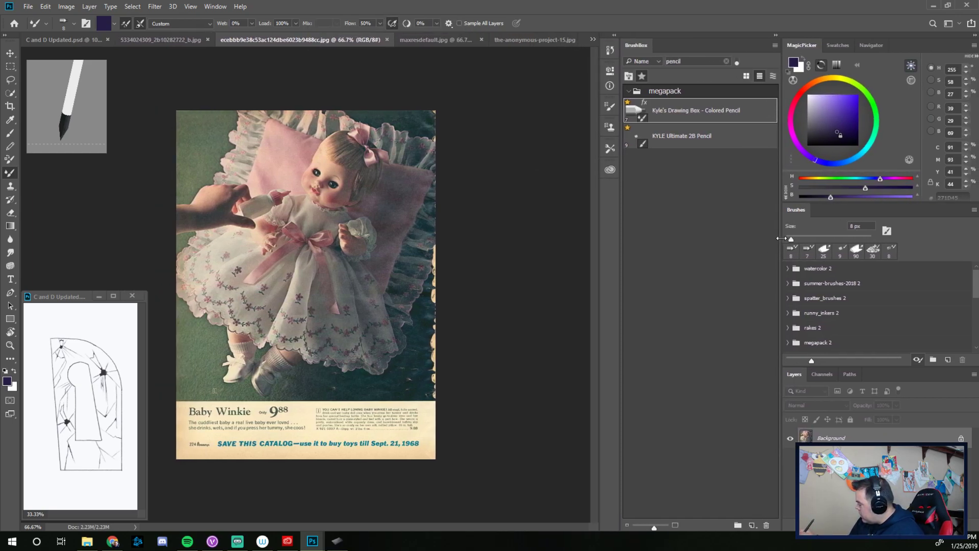
pyautogui.click(177, 40)
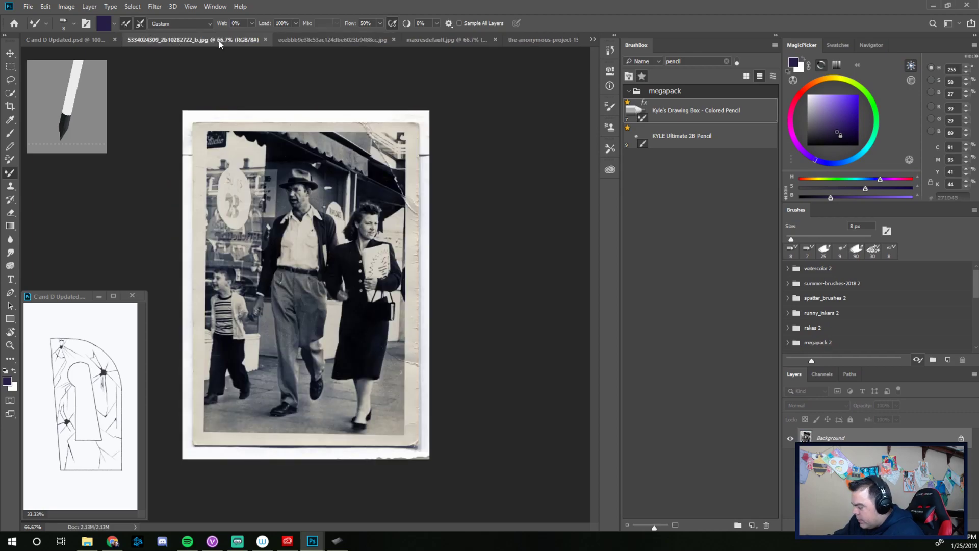
pyautogui.click(329, 38)
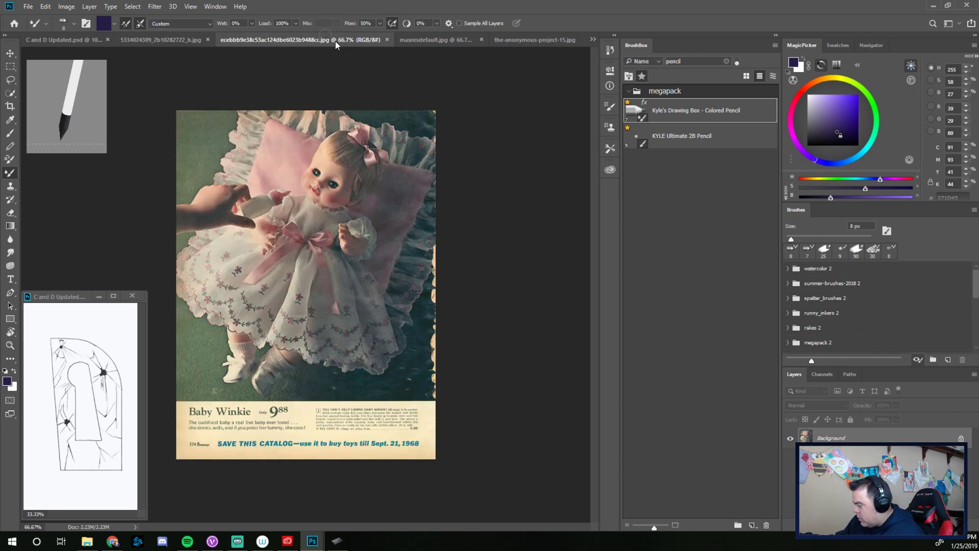
pyautogui.click(464, 40)
pyautogui.click(548, 39)
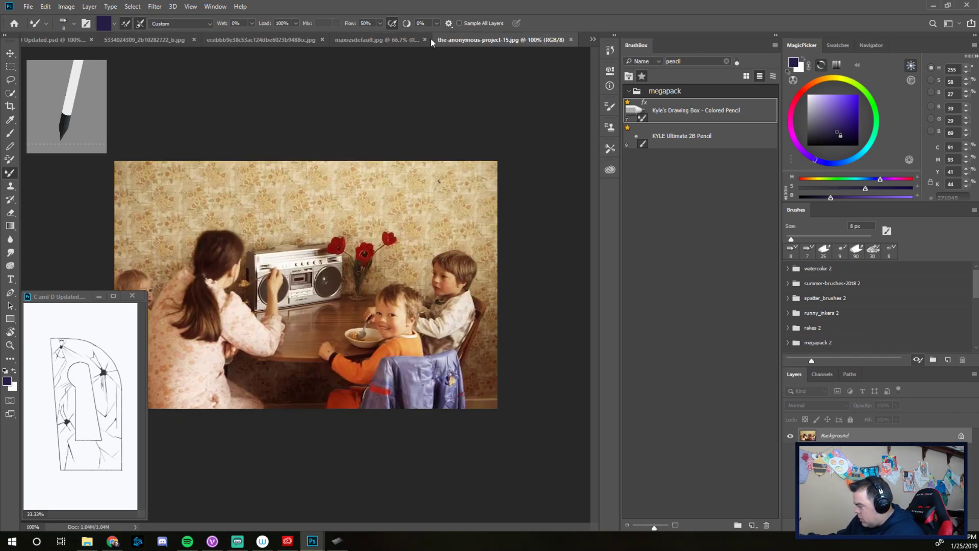
pyautogui.click(437, 42)
pyautogui.click(479, 39)
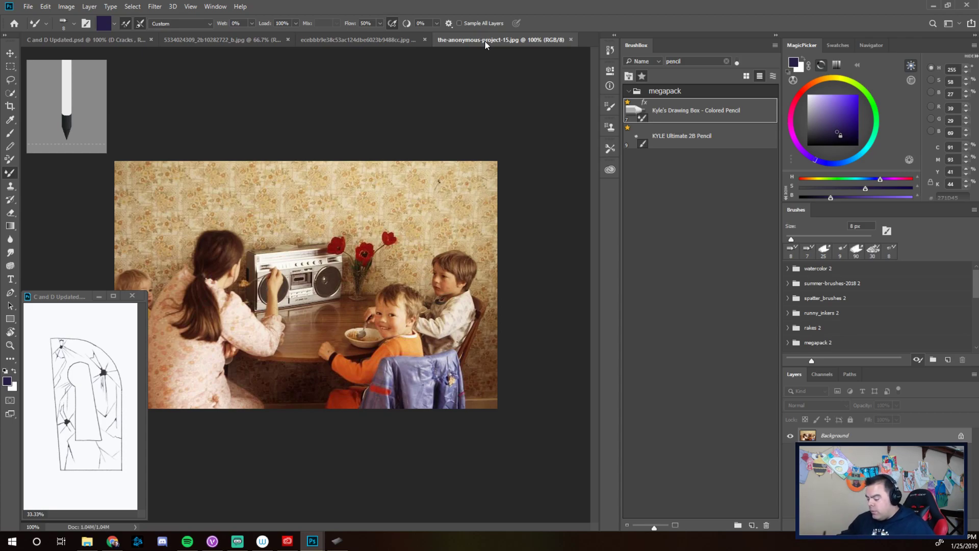
# Examine the painted C and the cracked D in C and D Updated.psd, and compare them with the doll advertisement.
pyautogui.click(65, 39)
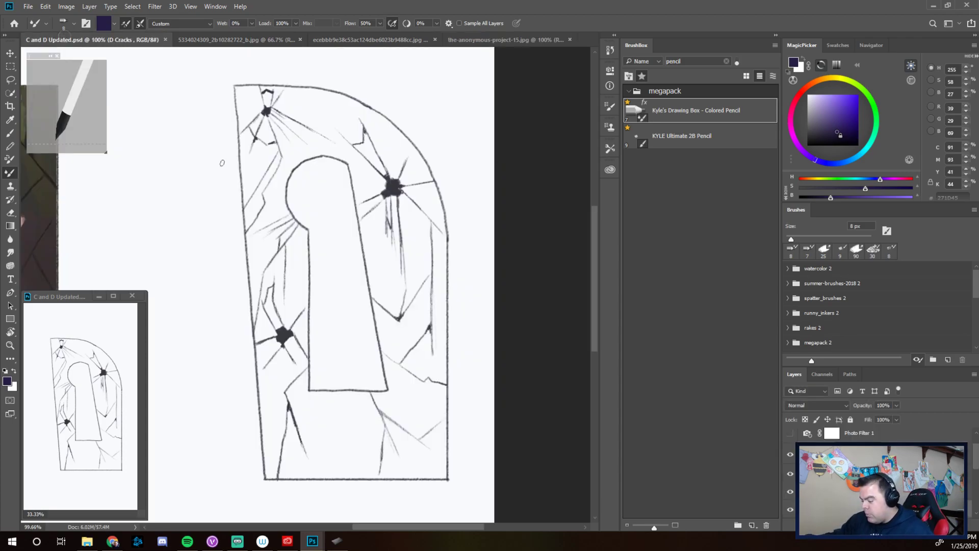
pyautogui.hotkey('ctrl', '0')
pyautogui.moveTo(211, 259); pyautogui.dragTo(329, 200)
pyautogui.moveTo(359, 274); pyautogui.dragTo(483, 237)
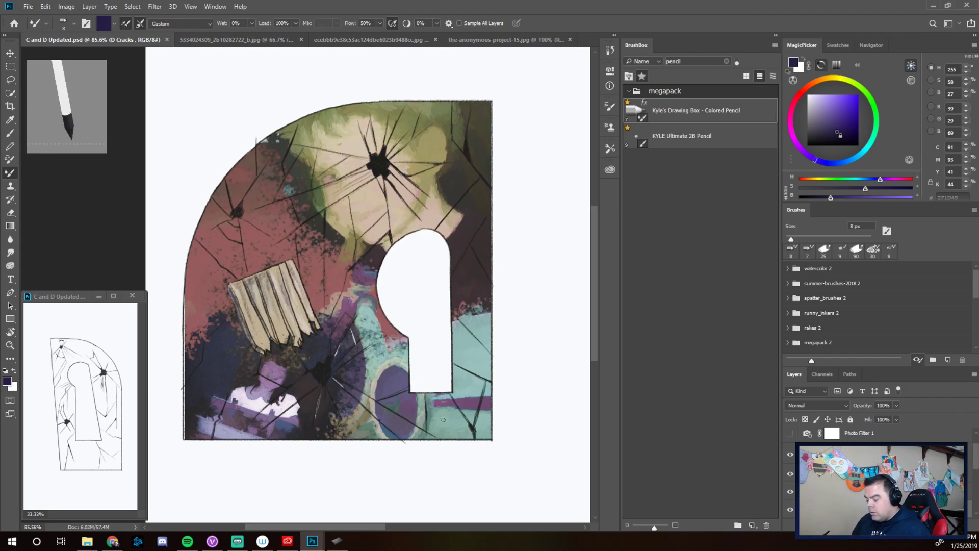
pyautogui.hotkey('ctrl', 'space')
pyautogui.moveTo(477, 466); pyautogui.dragTo(451, 465)
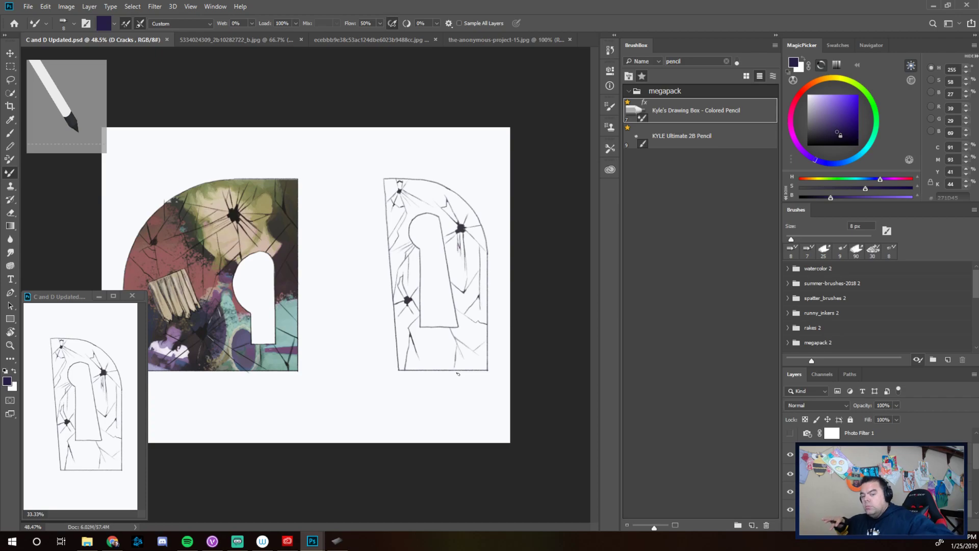
pyautogui.click(385, 41)
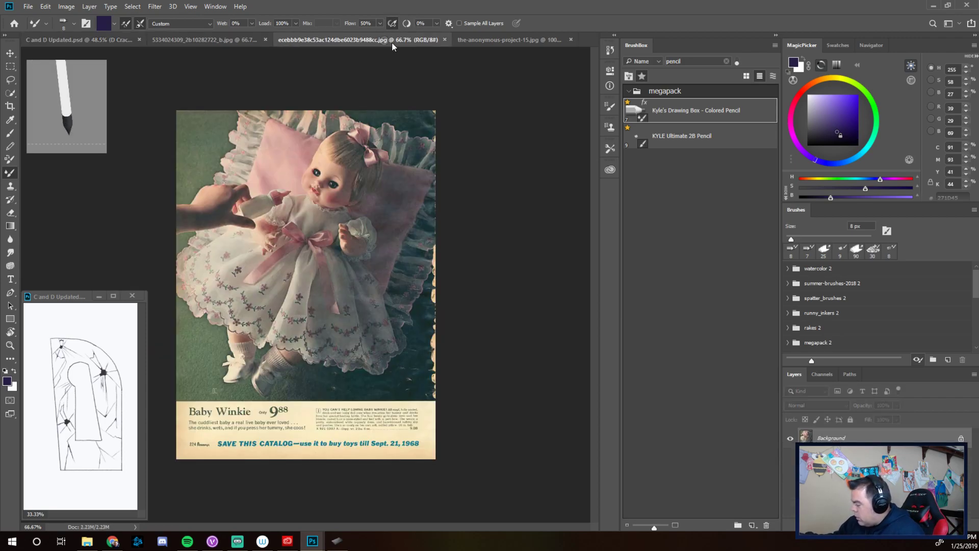
# In the-anonymous-project-15.jpg, unlock the background layer and duplicate it, hiding the original layer.
pyautogui.click(501, 42)
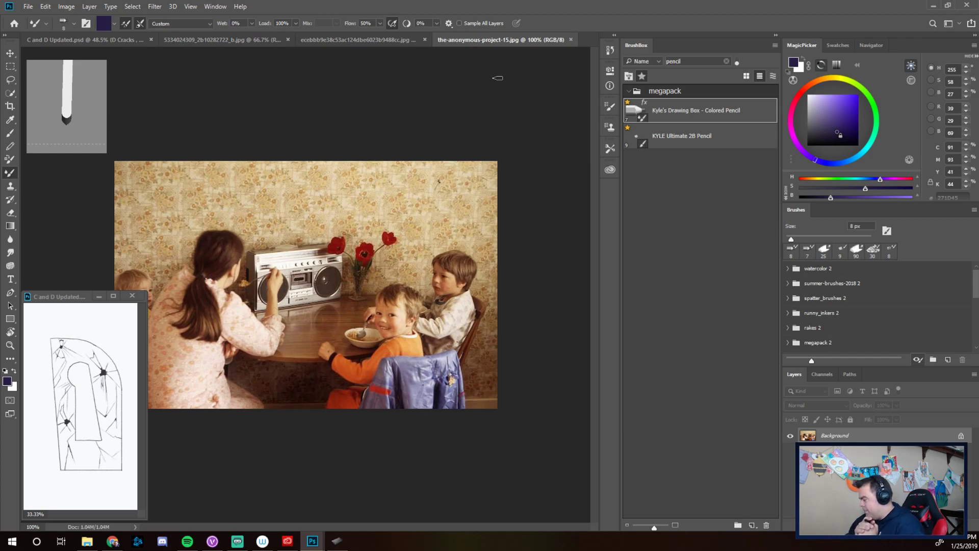
pyautogui.click(960, 435)
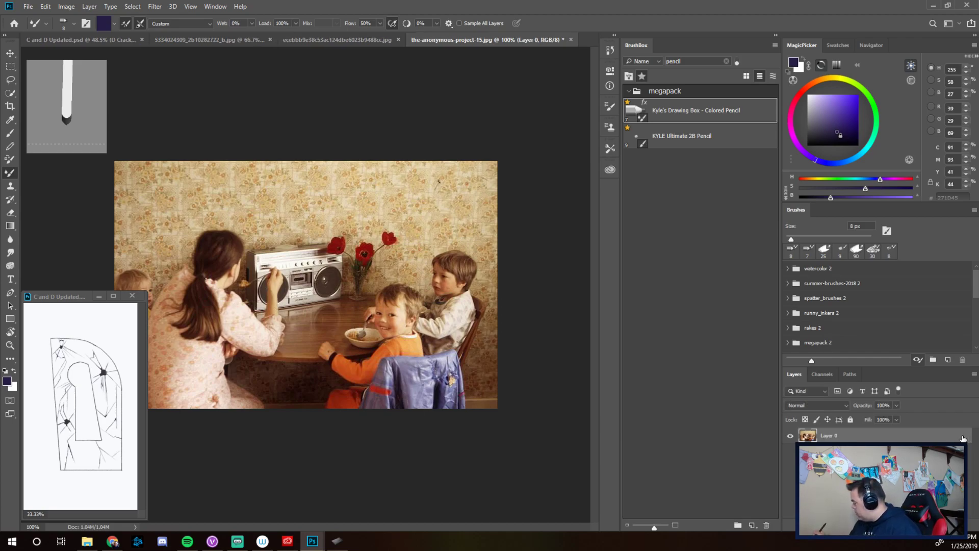
pyautogui.rightClick(893, 436)
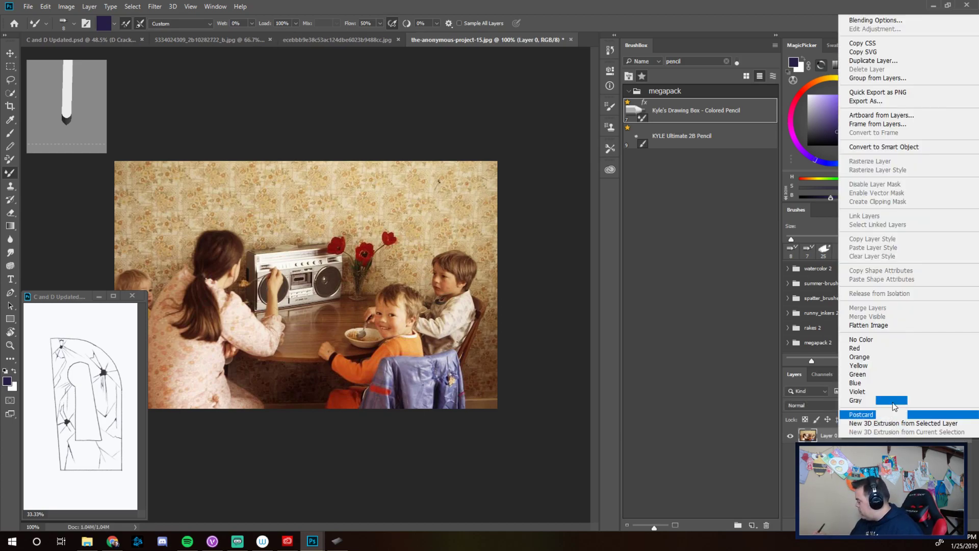
pyautogui.click(873, 61)
pyautogui.press('Return')
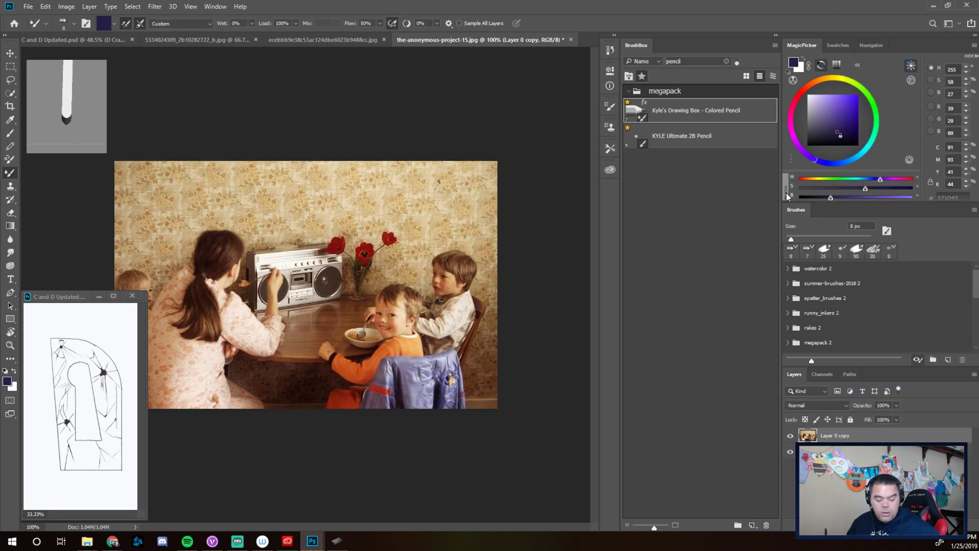
pyautogui.click(791, 452)
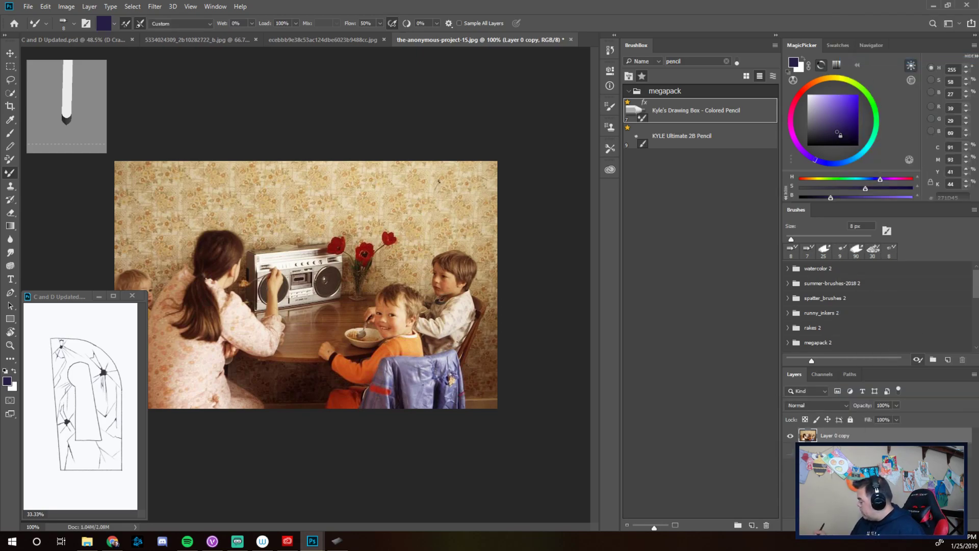
# Send the duplicated family photo layer to the Topaz Studio filter and maximize its window for browsing effects.
pyautogui.click(154, 7)
pyautogui.moveTo(198, 236)
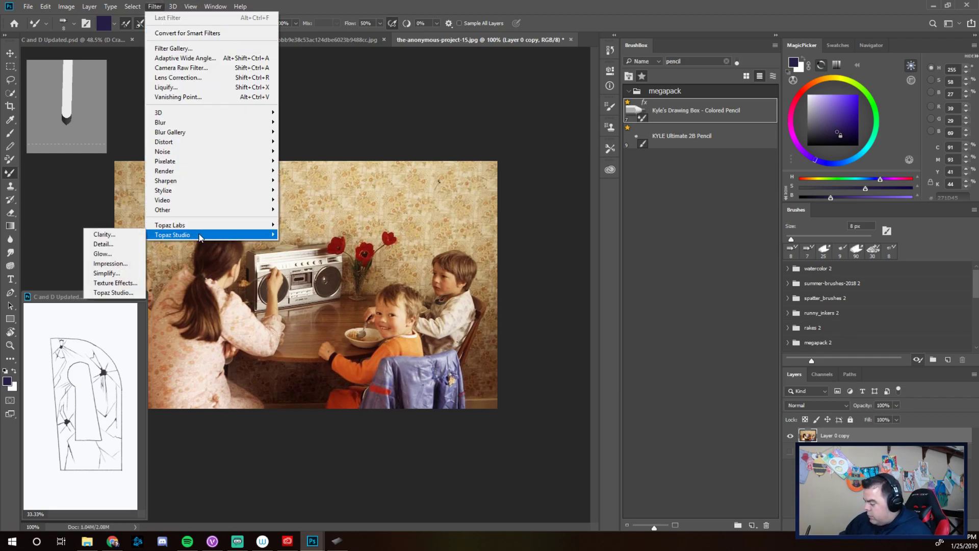
pyautogui.click(113, 293)
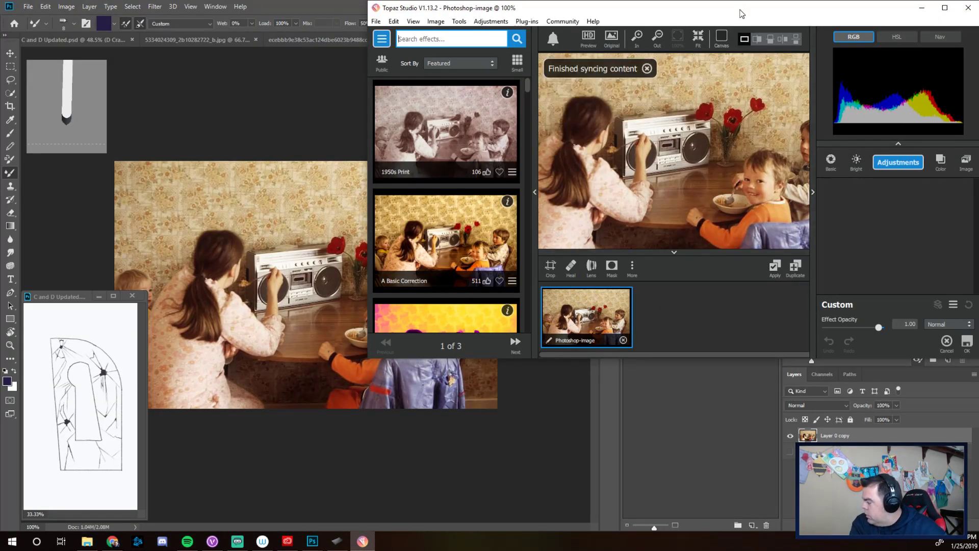
pyautogui.moveTo(740, 6); pyautogui.dragTo(597, 2)
pyautogui.doubleClick(597, 3)
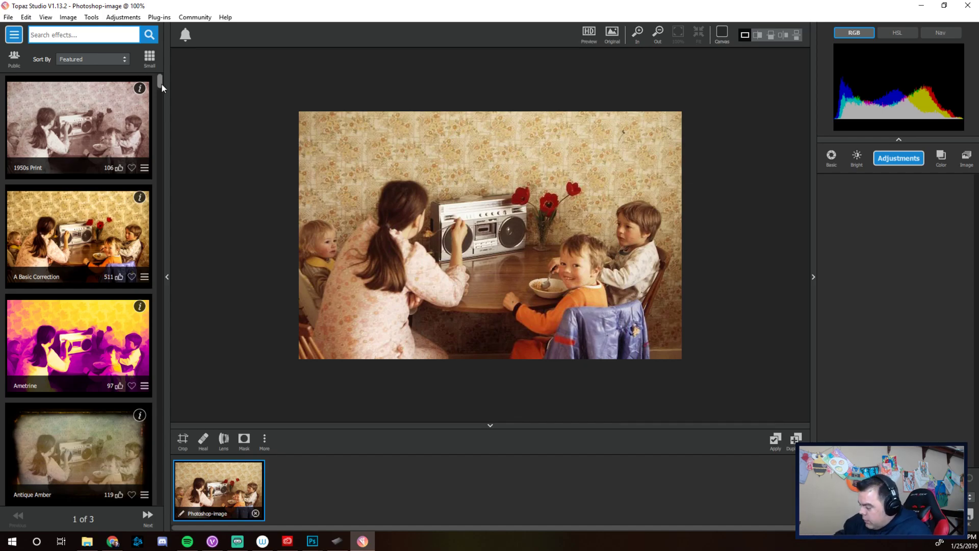
pyautogui.moveTo(160, 81); pyautogui.dragTo(160, 89)
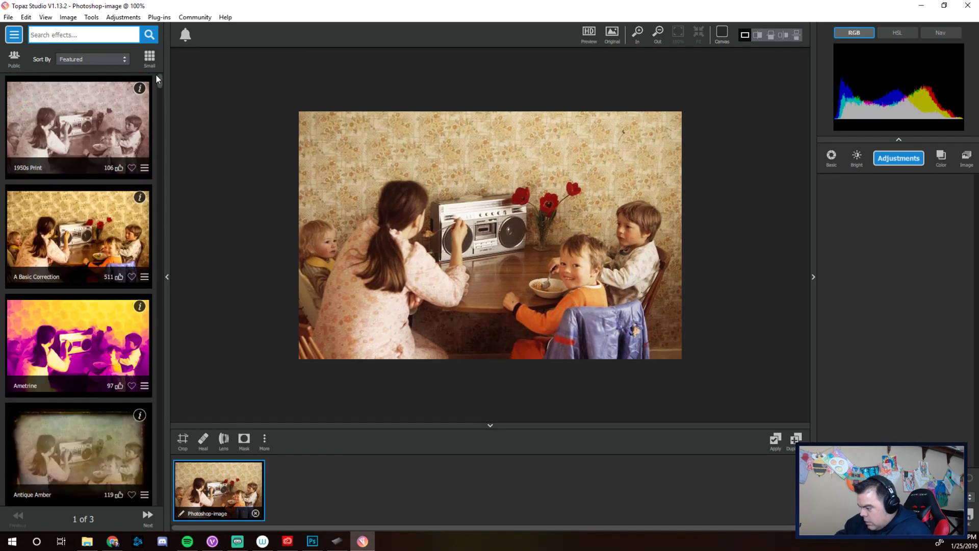
# Filter the effects to the Studio Duotone category and apply Paint by Numbers to the family photo.
pyautogui.click(14, 35)
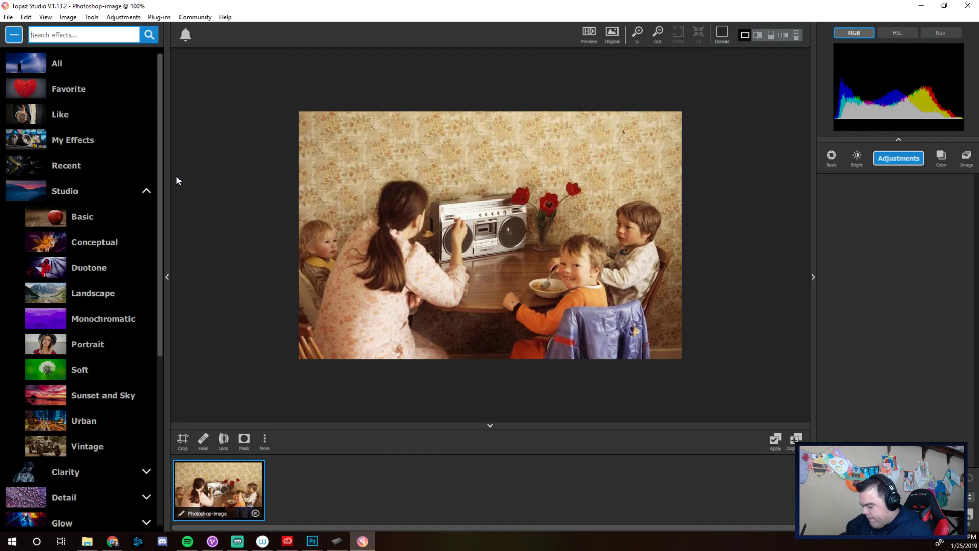
pyautogui.click(91, 269)
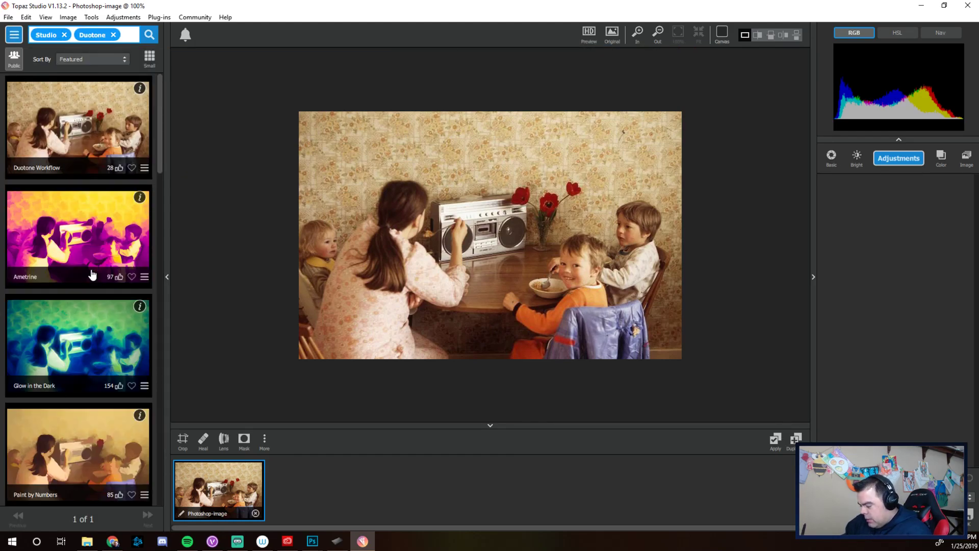
pyautogui.click(22, 66)
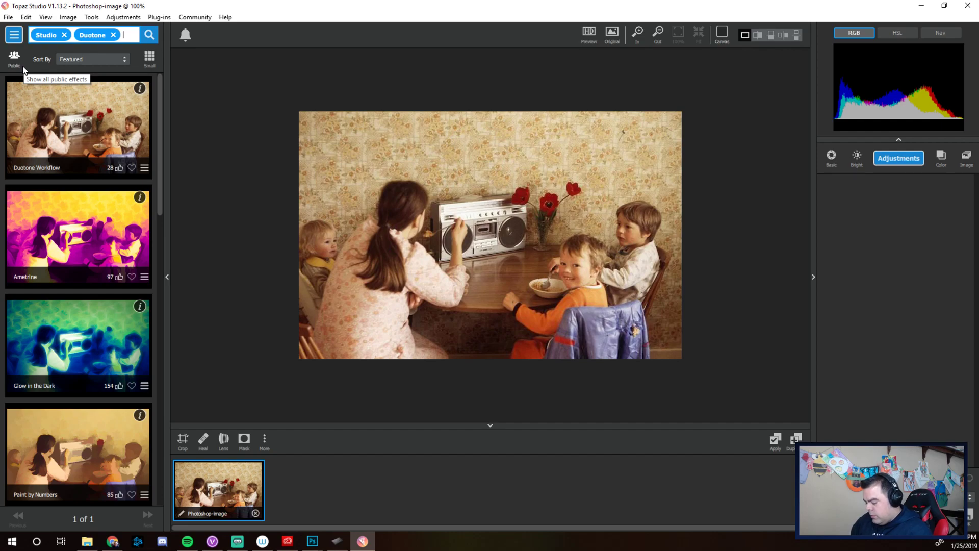
pyautogui.click(137, 497)
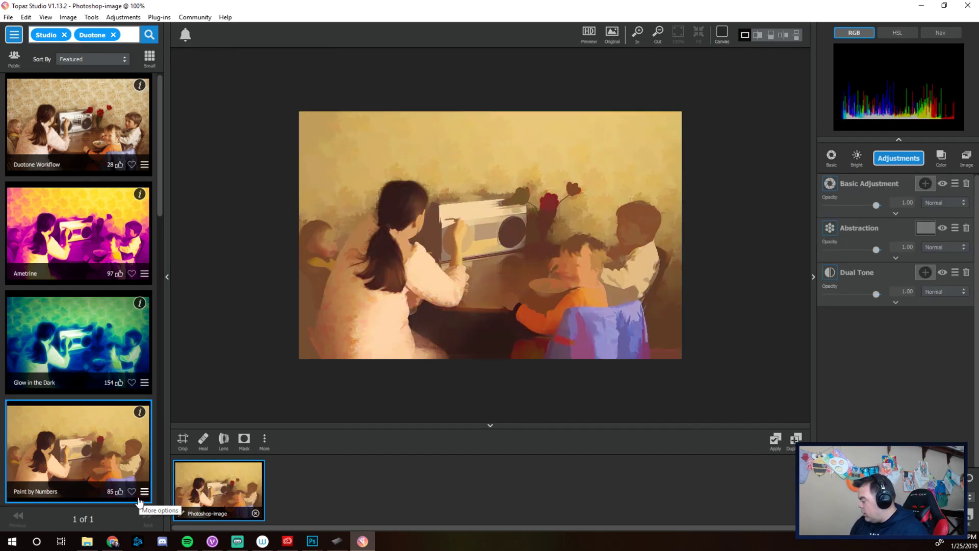
# Review the other Duotone effects and available adjustments, and send the Paint by Numbers result back to Photoshop.
pyautogui.moveTo(160, 195); pyautogui.dragTo(157, 417)
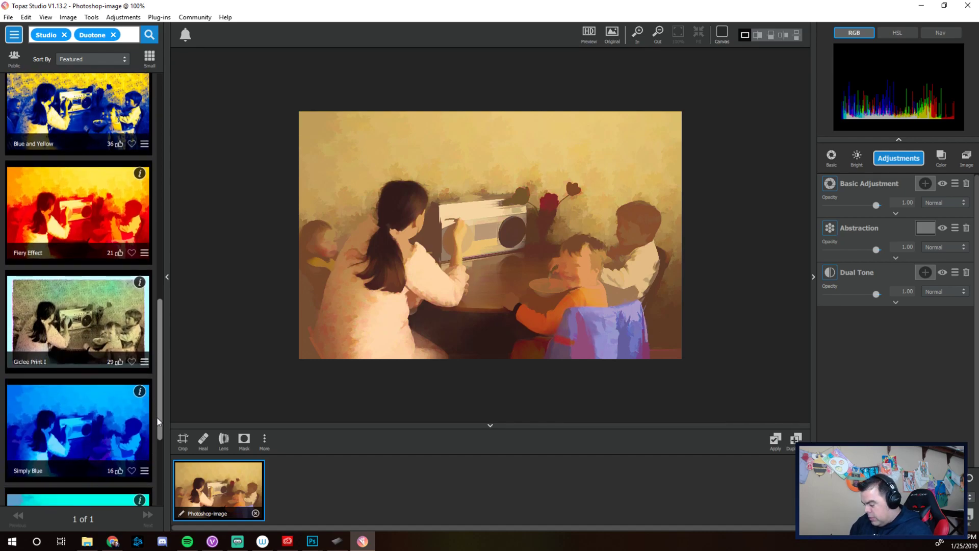
pyautogui.moveTo(158, 422); pyautogui.dragTo(140, 143)
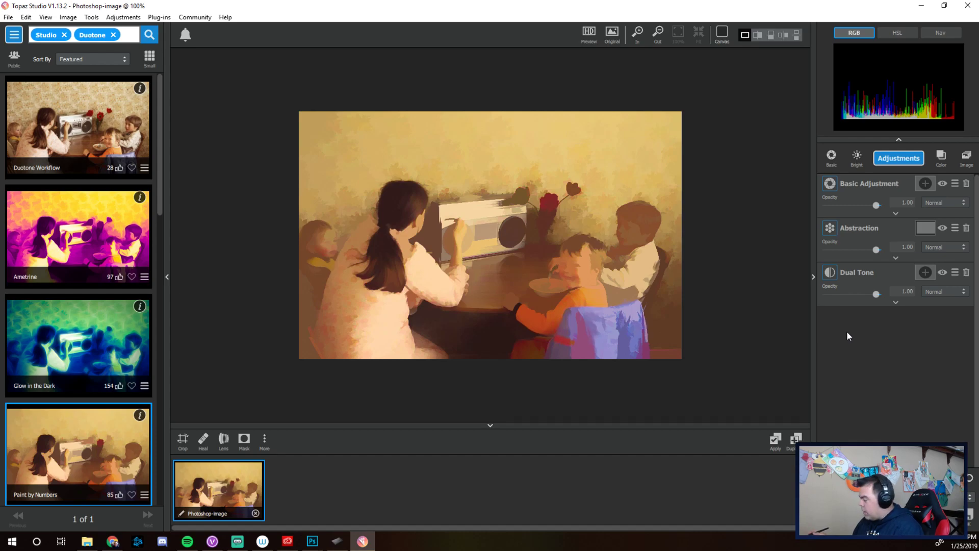
pyautogui.click(897, 161)
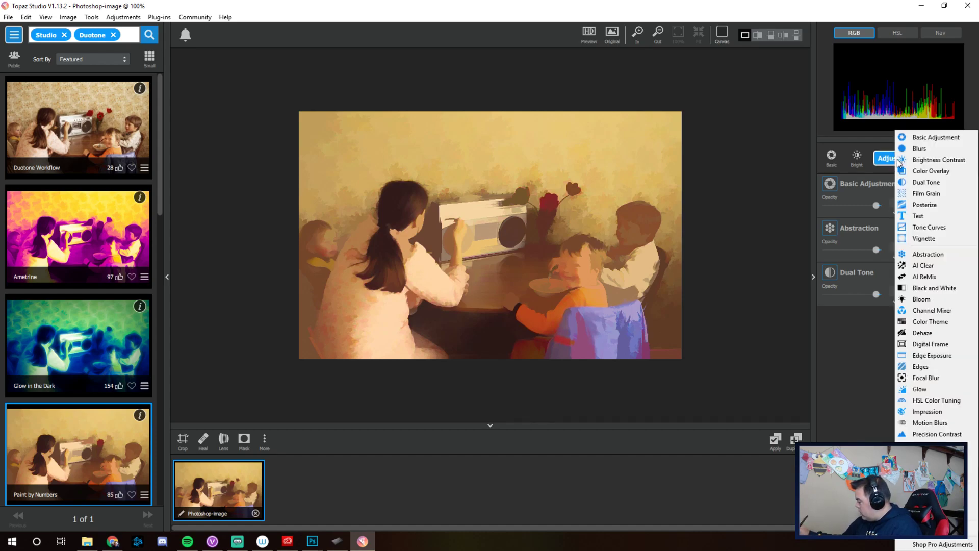
pyautogui.click(857, 362)
pyautogui.click(968, 518)
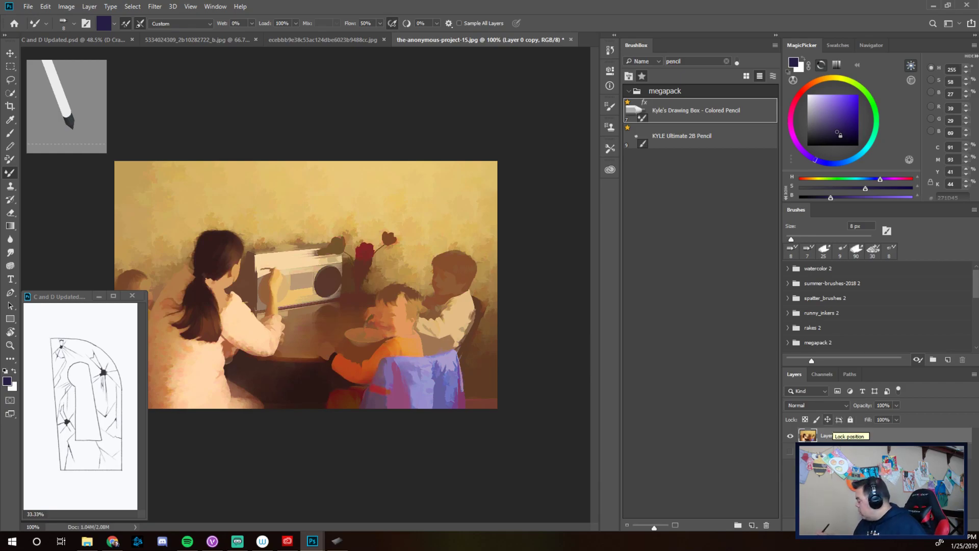
# Duplicate the stylized Layer 0 copy, keeping the suggested layer name.
pyautogui.rightClick(880, 433)
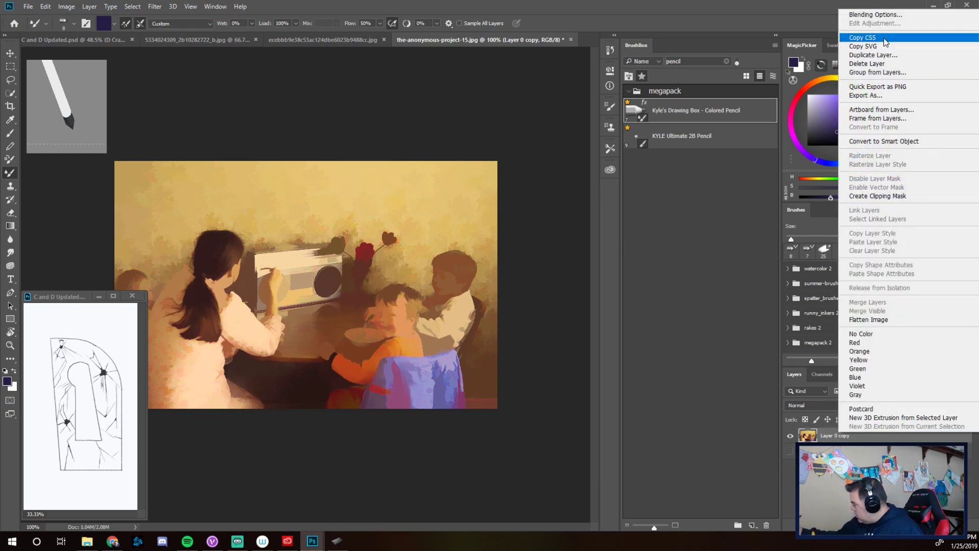
pyautogui.click(877, 55)
pyautogui.press('Return')
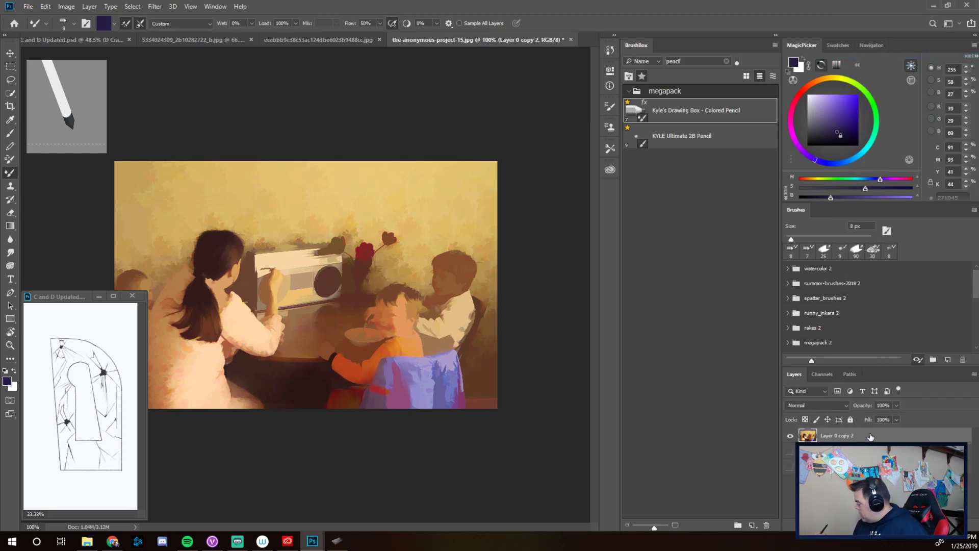
# Try to send Layer 0 copy 2 to the Topaz Studio filter for another effect.
pyautogui.click(154, 6)
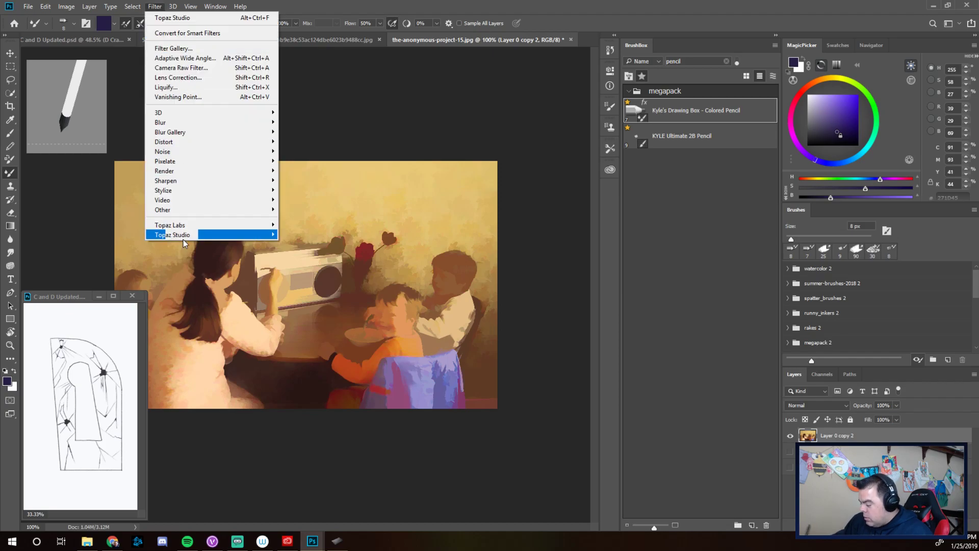
pyautogui.moveTo(274, 233)
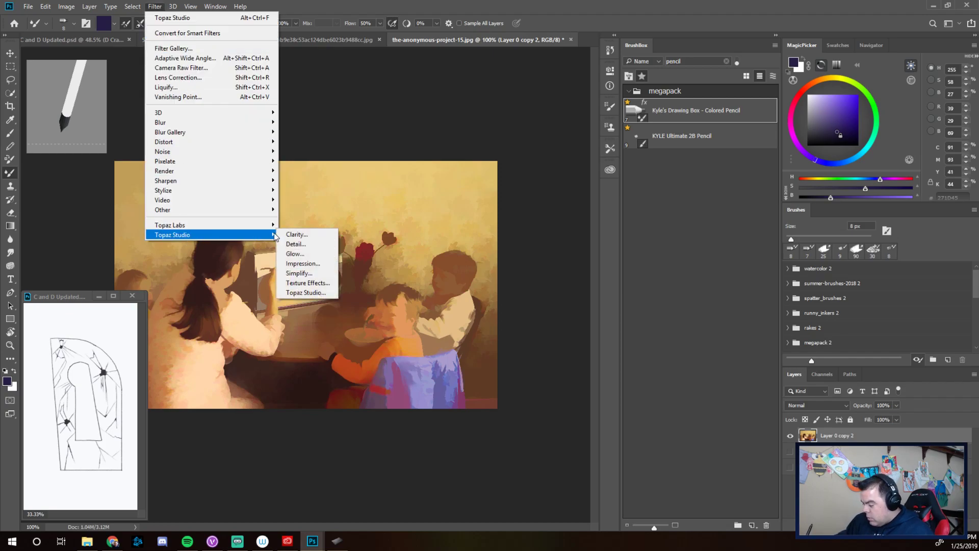
pyautogui.click(307, 292)
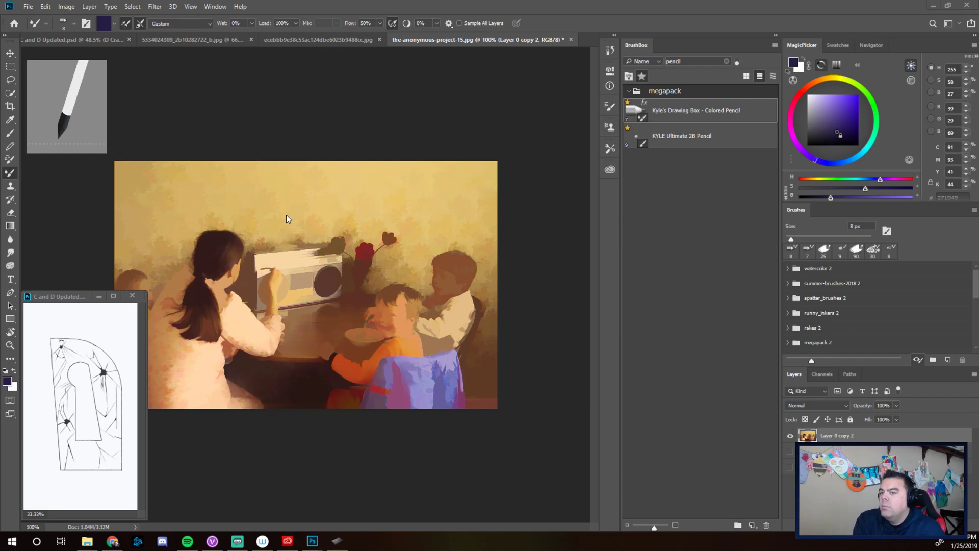
pyautogui.click(174, 7)
pyautogui.click(176, 7)
pyautogui.click(155, 6)
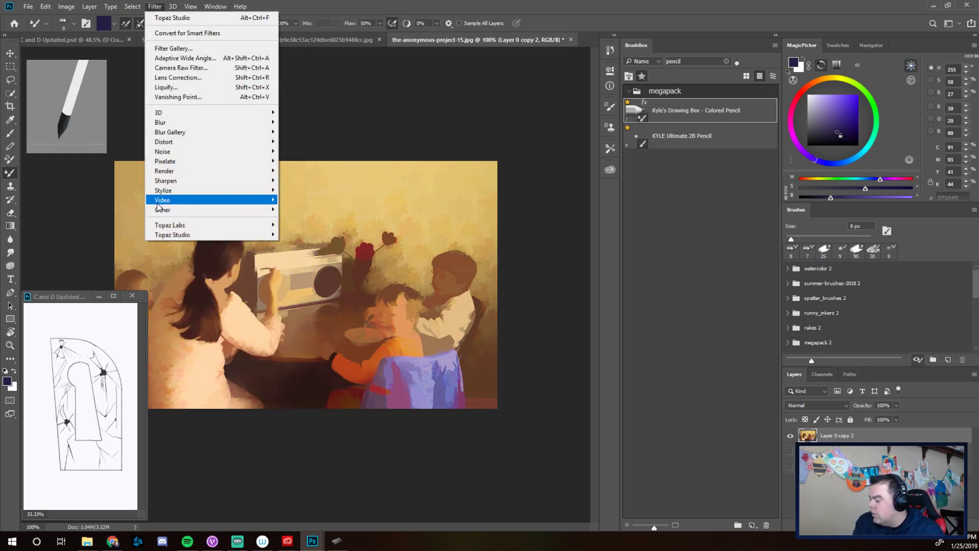
pyautogui.moveTo(209, 235)
pyautogui.click(297, 287)
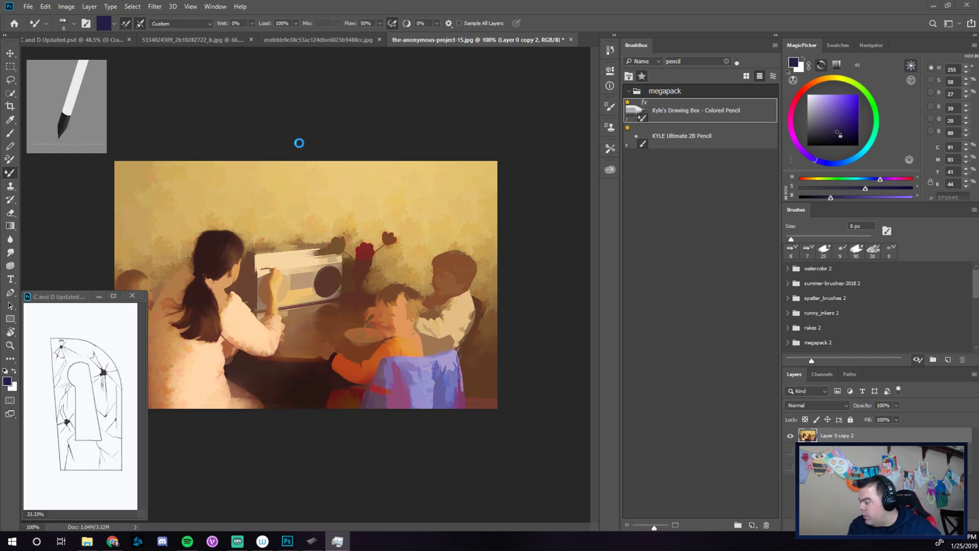
pyautogui.click(251, 125)
pyautogui.click(132, 6)
pyautogui.click(132, 8)
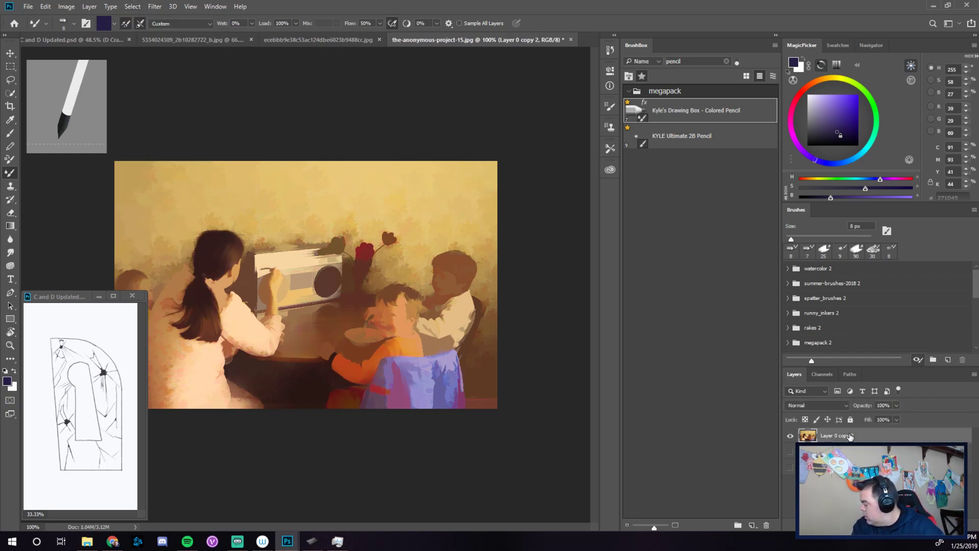
pyautogui.click(154, 7)
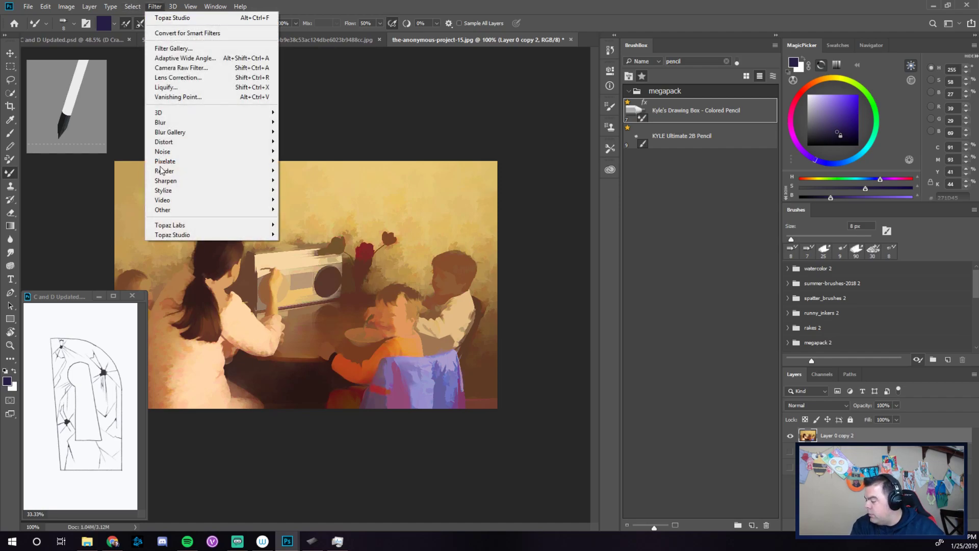
pyautogui.moveTo(180, 236)
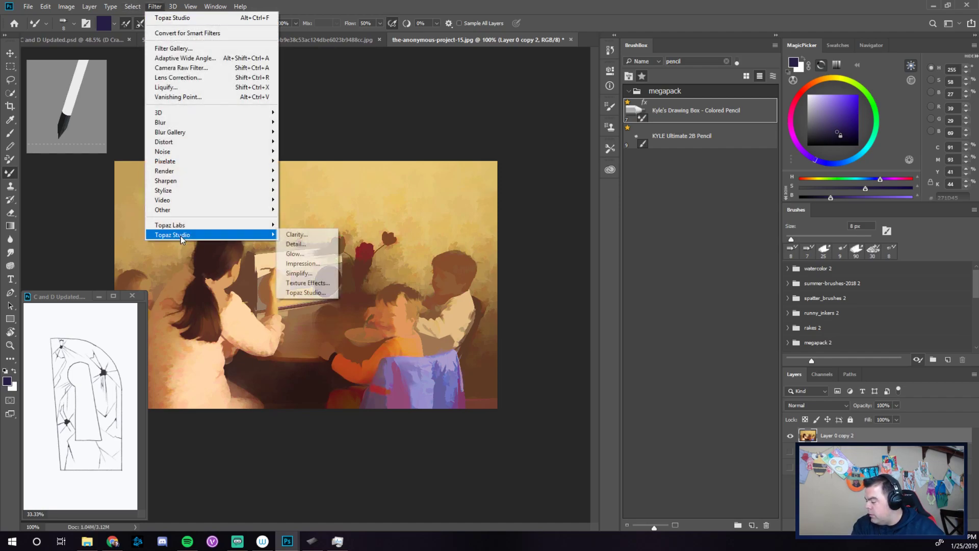
pyautogui.click(305, 292)
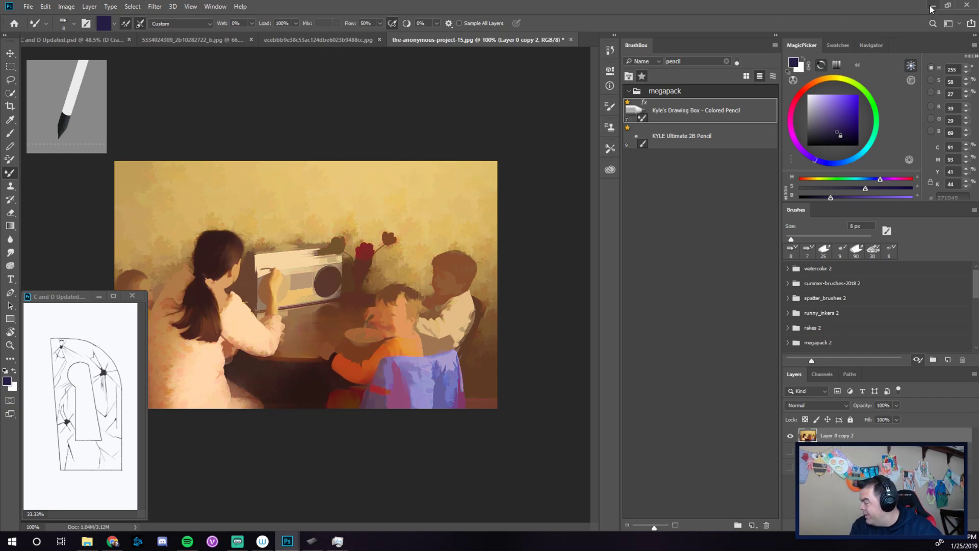
# Save the layered family image as the Photoshop file the-anonymous-project-15 in the Pictures folder.
pyautogui.click(28, 6)
pyautogui.click(58, 119)
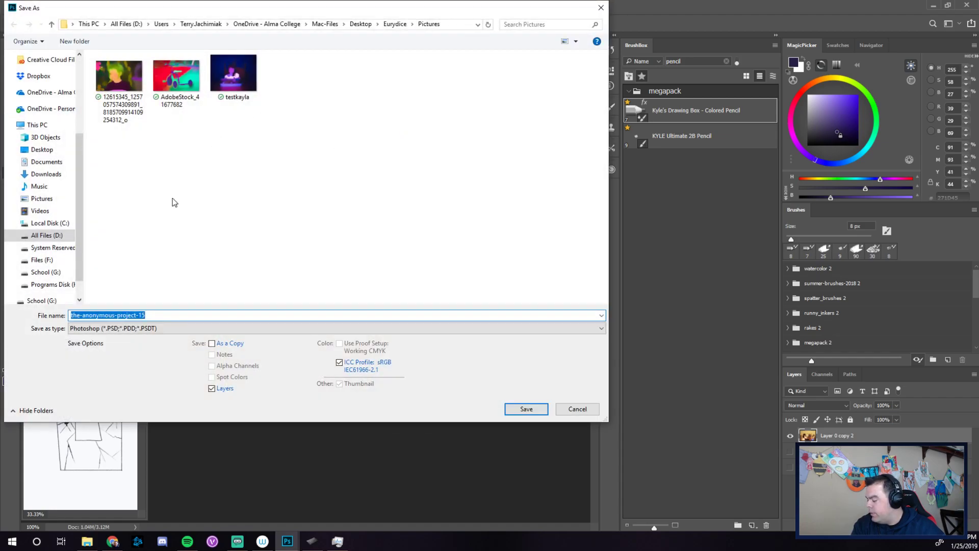
pyautogui.click(530, 408)
pyautogui.click(600, 153)
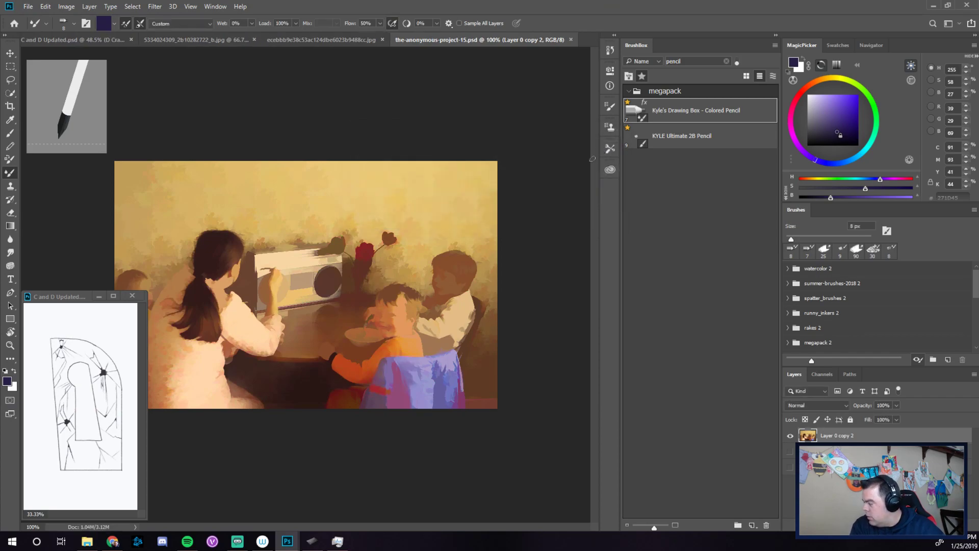
# Try launching the Topaz Studio filter on the doll advertisement, and quit at the duplicate layer reminder.
pyautogui.click(333, 39)
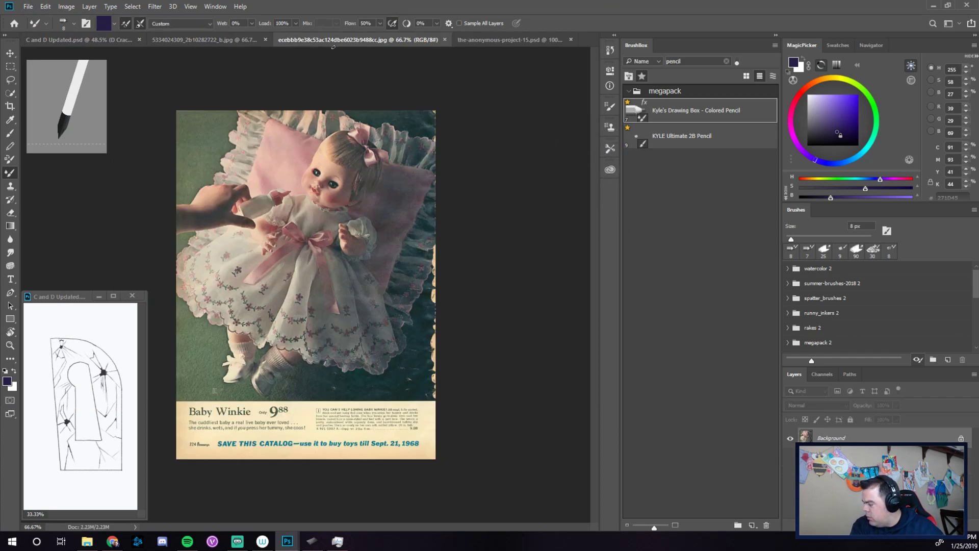
pyautogui.click(114, 6)
pyautogui.moveTo(155, 7)
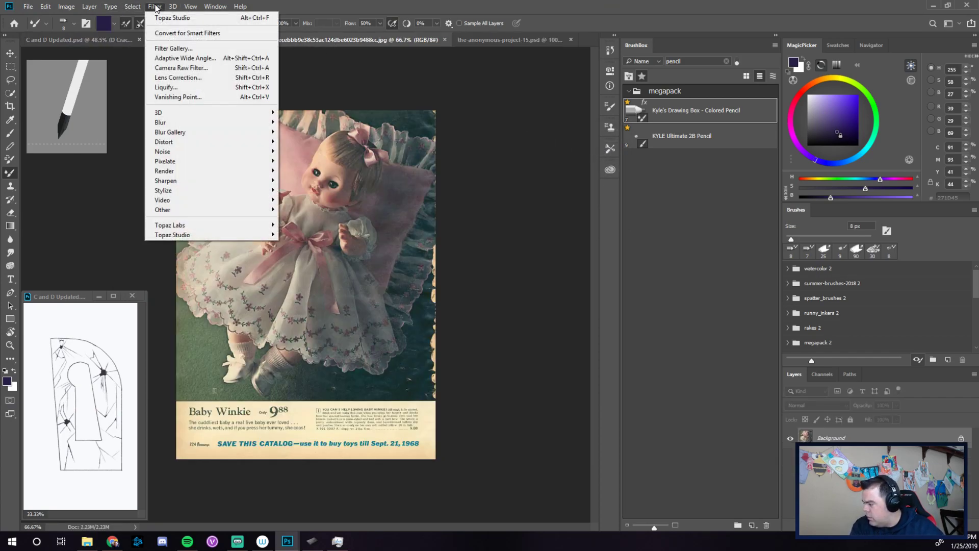
pyautogui.moveTo(188, 235)
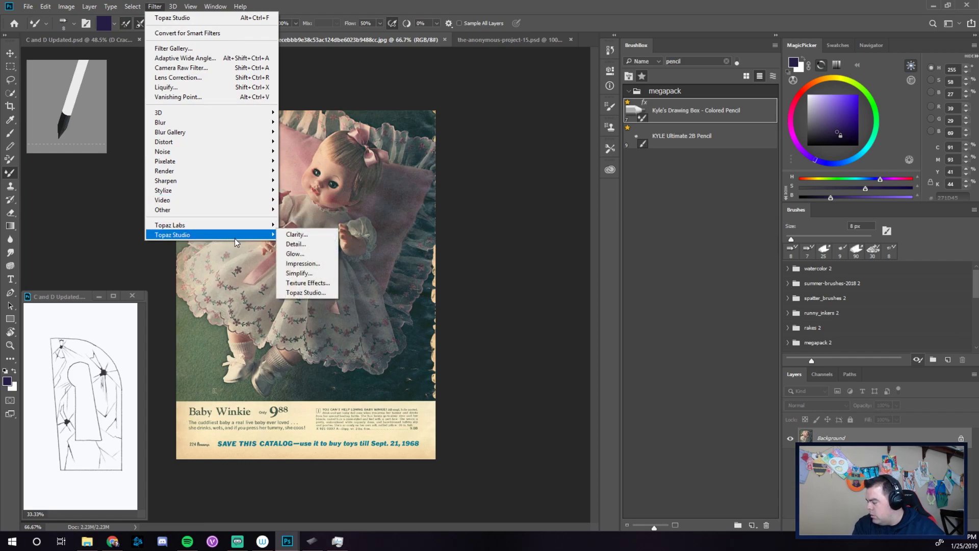
pyautogui.click(314, 293)
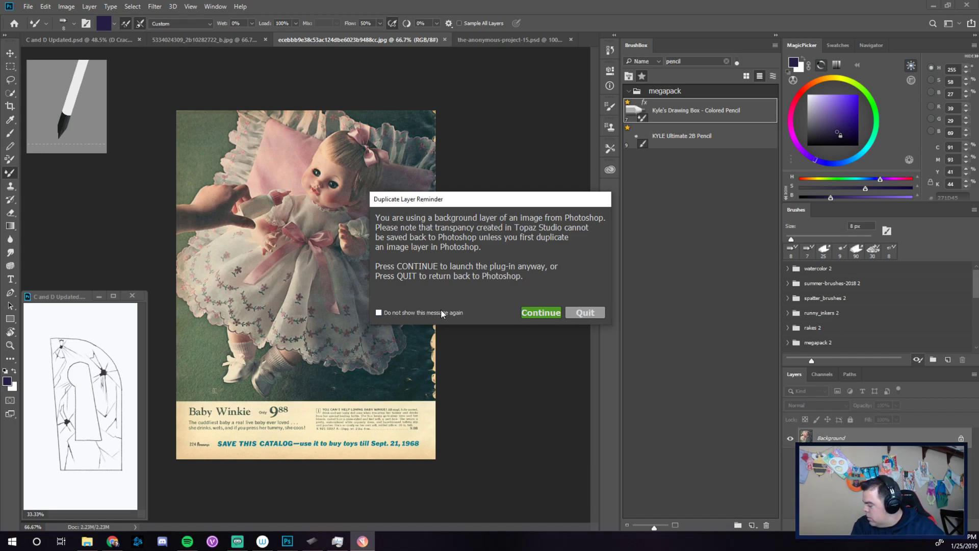
pyautogui.click(584, 315)
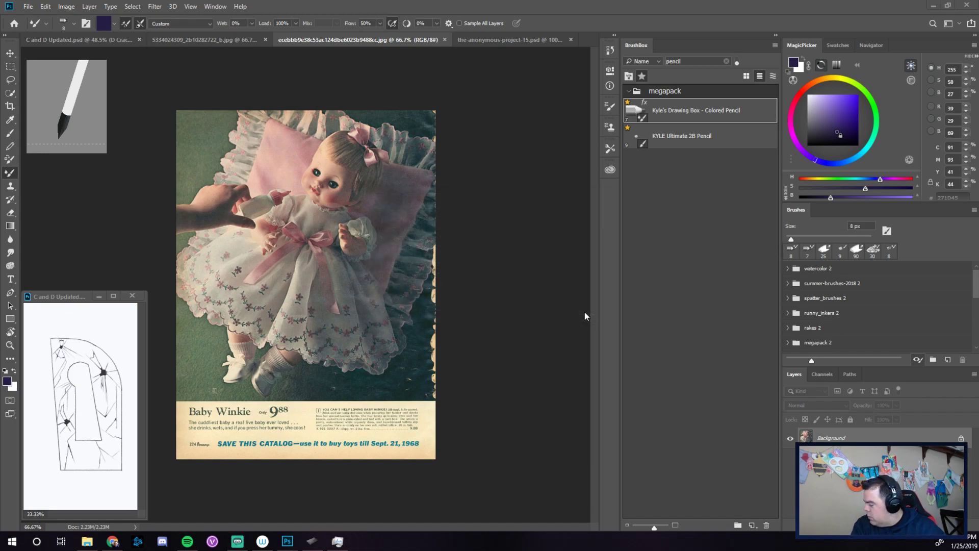
# Close the-anonymous-project-15.psd and reopen it from the recent files.
pyautogui.click(518, 39)
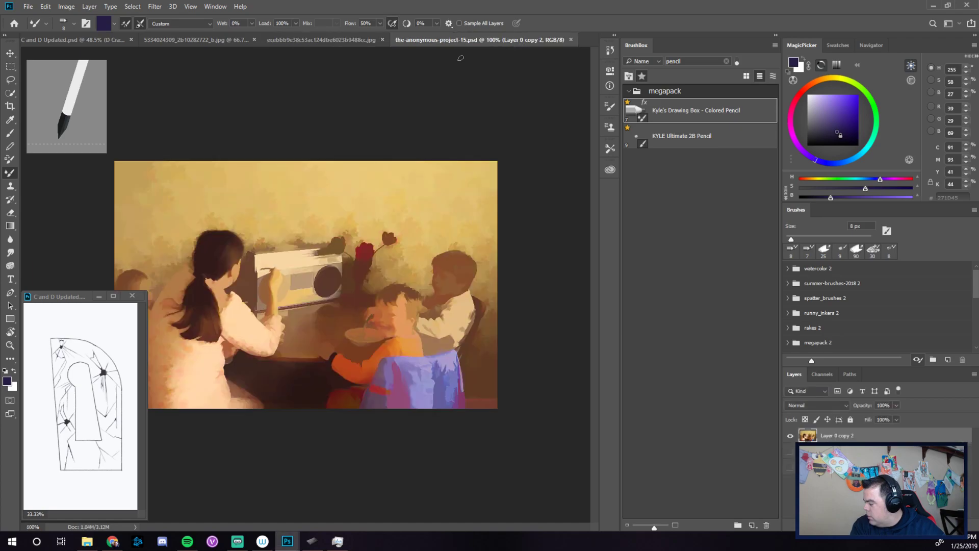
pyautogui.click(571, 39)
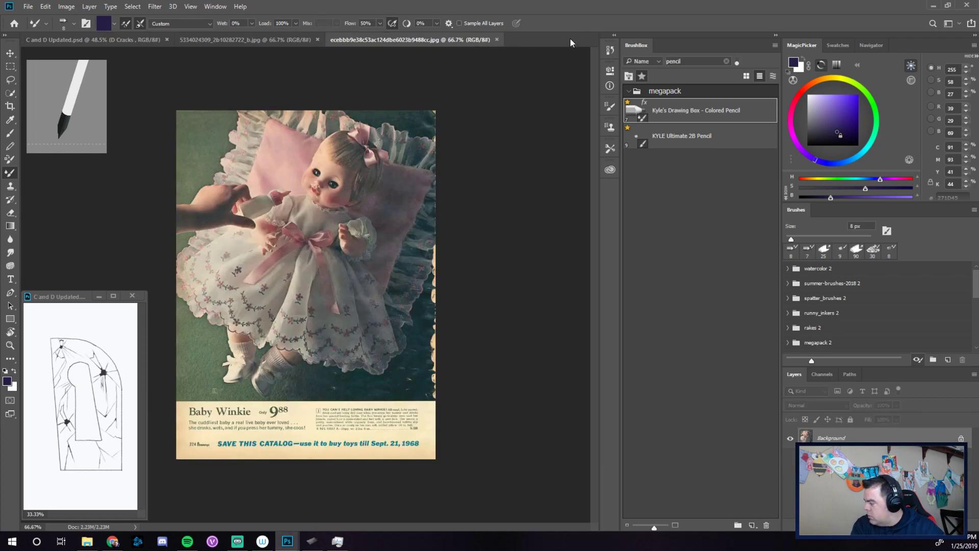
pyautogui.click(21, 6)
pyautogui.moveTo(122, 67)
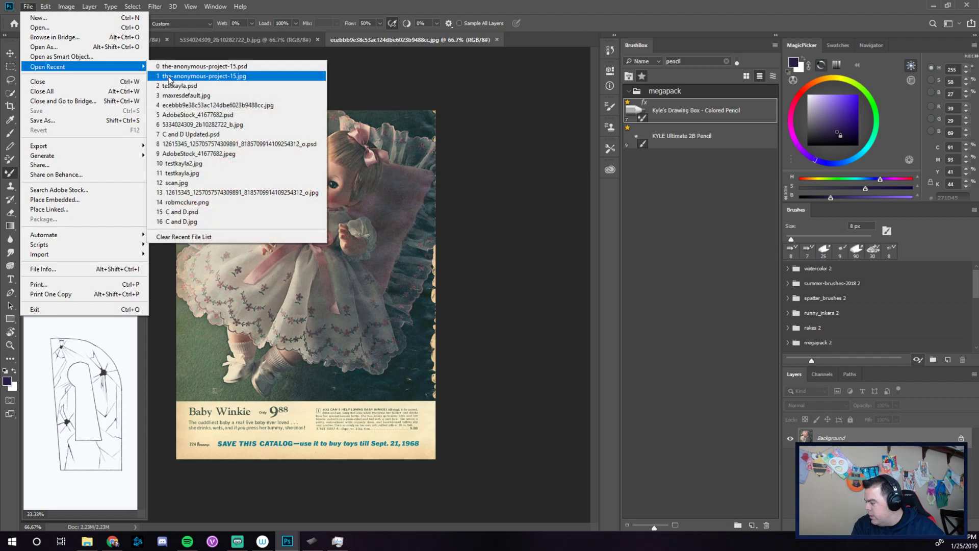
pyautogui.click(240, 66)
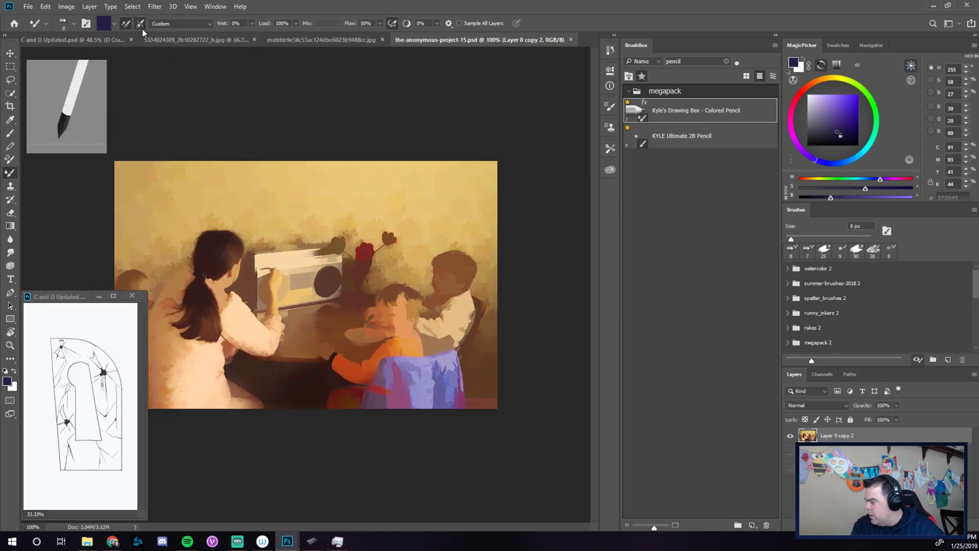
# Try running the Topaz Studio filter on the reopened the-anonymous-project-15.psd.
pyautogui.click(157, 6)
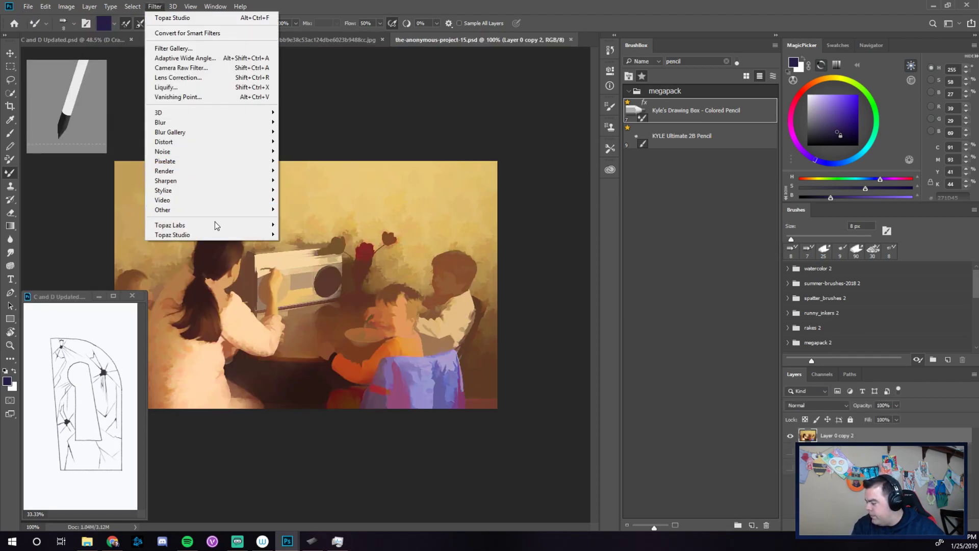
pyautogui.moveTo(221, 234)
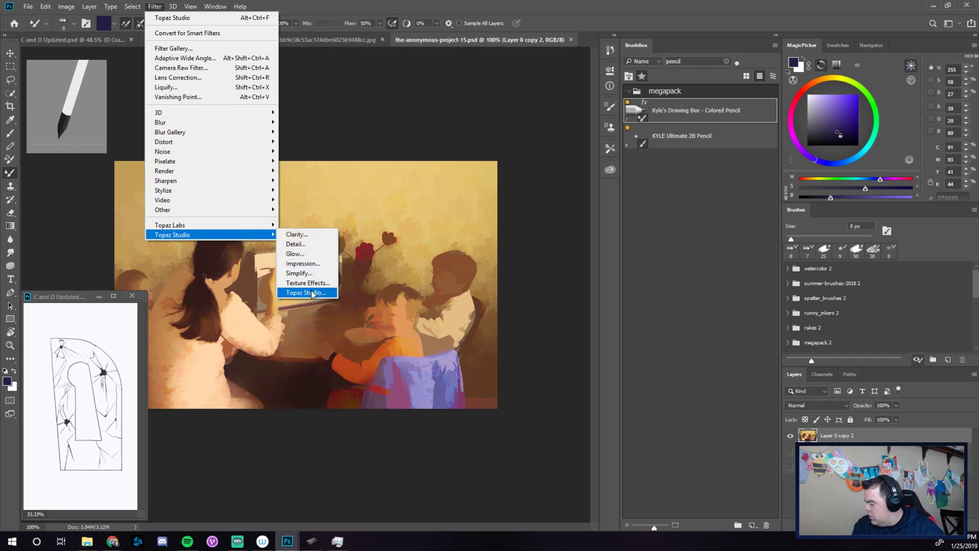
pyautogui.click(311, 289)
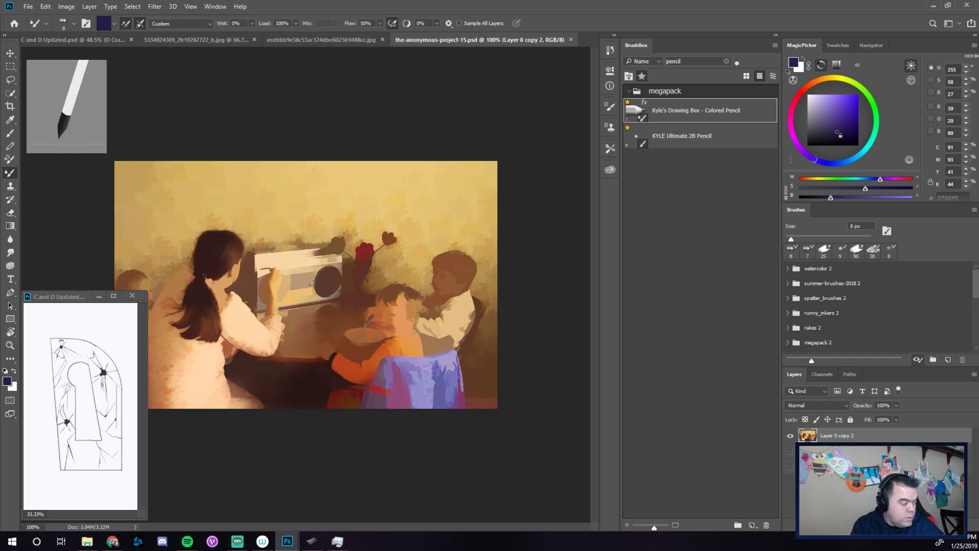
# Open the family image in the Topaz Impression 2 filter, dismiss the welcome tour and maximize the filter window.
pyautogui.click(156, 7)
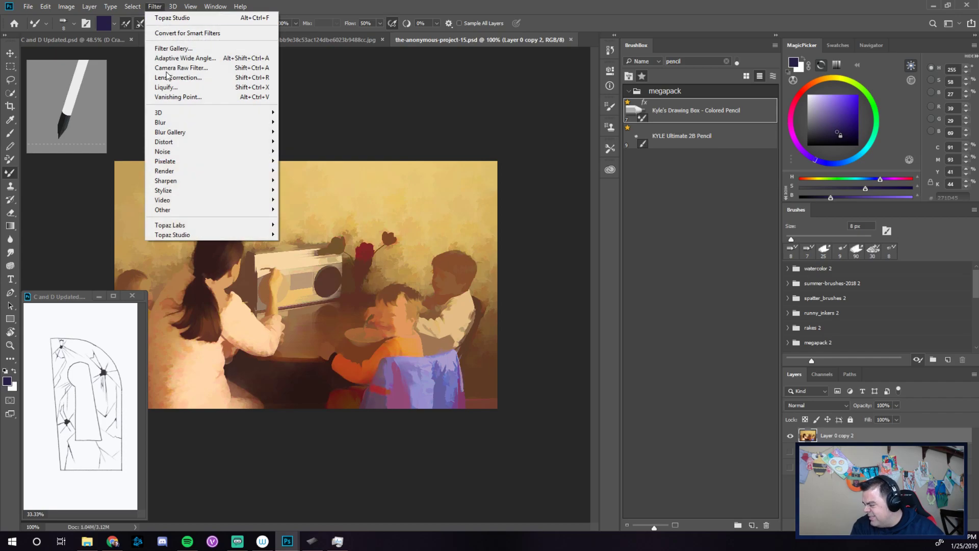
pyautogui.moveTo(189, 235)
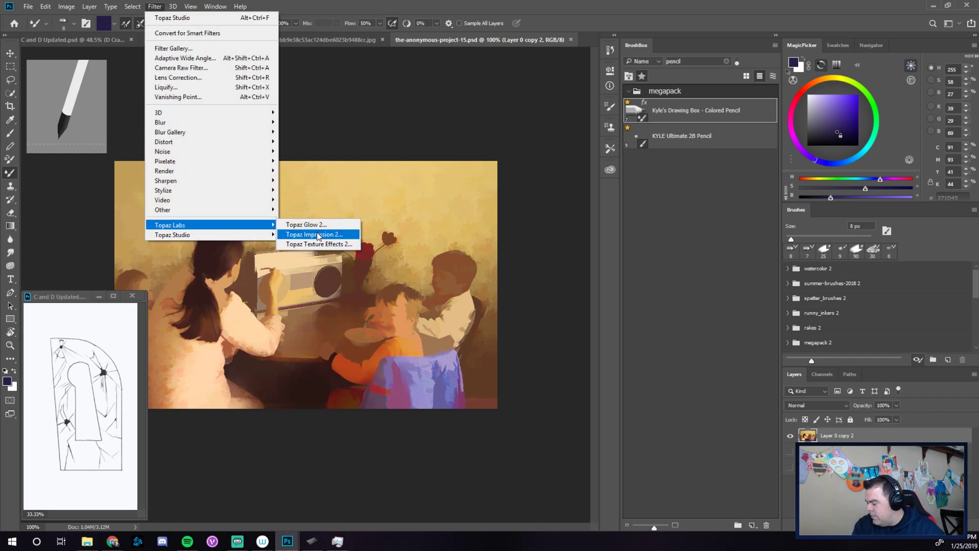
pyautogui.click(317, 231)
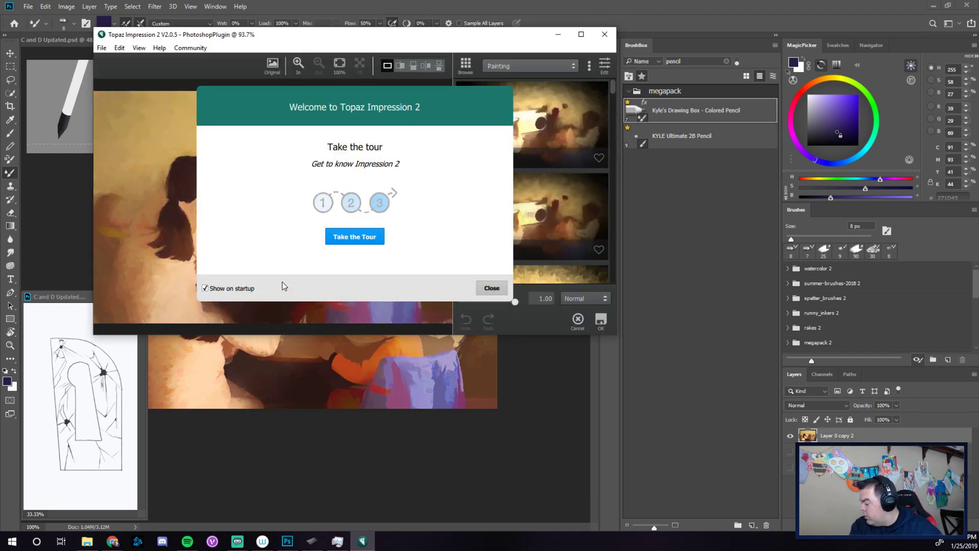
pyautogui.click(491, 289)
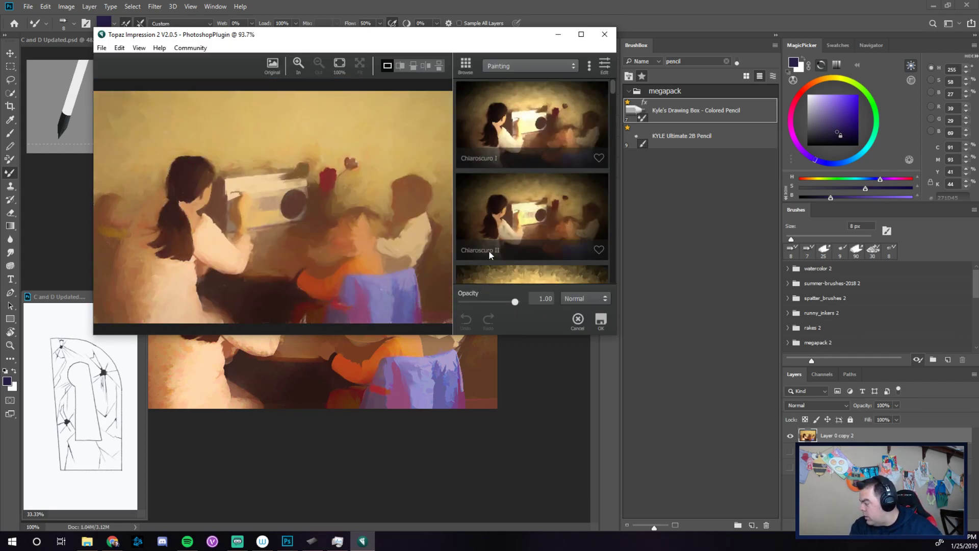
pyautogui.click(580, 36)
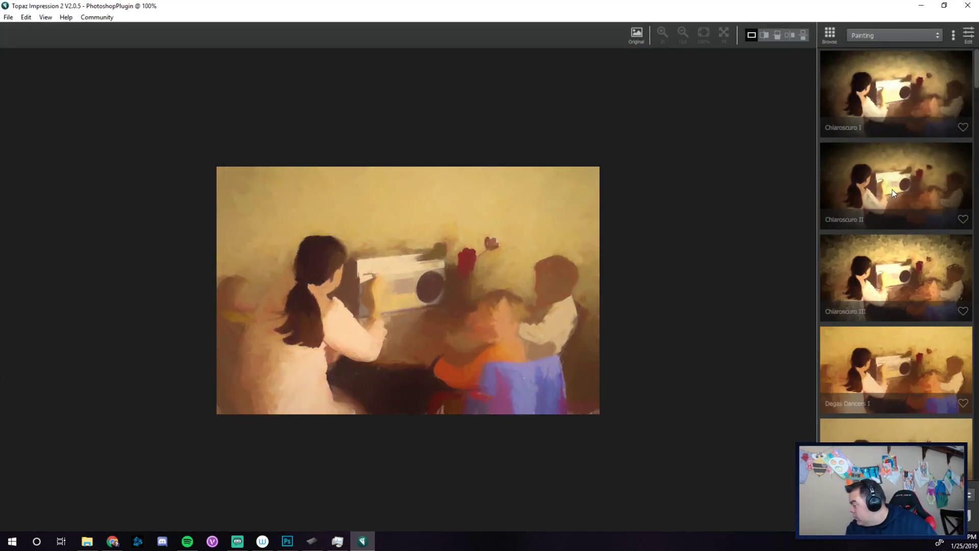
# Compare the Painterly I, Painterly II and Palette Knife and Oil I presets, and apply Painterly II to the family image.
pyautogui.scroll(-4, 923, 275)
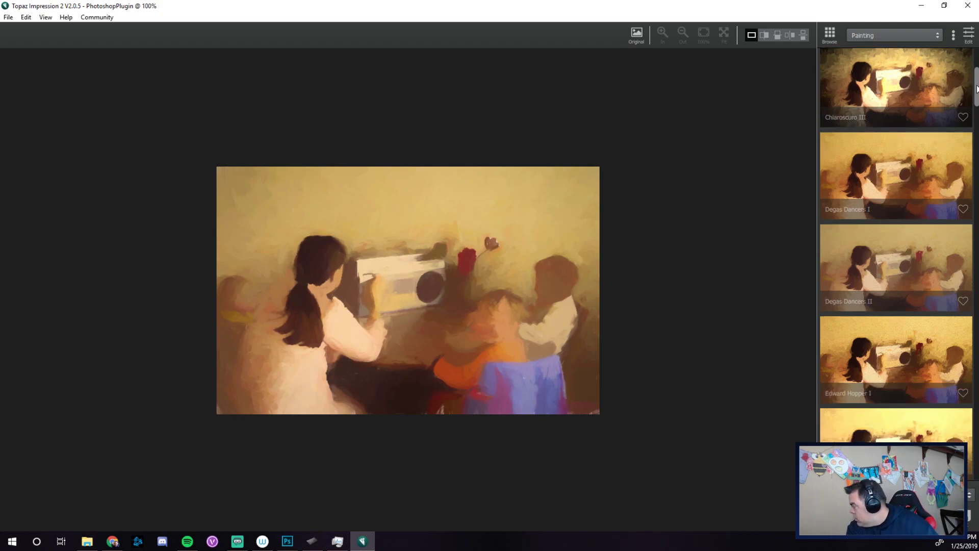
pyautogui.scroll(-20, 959, 204)
pyautogui.scroll(-10, 965, 217)
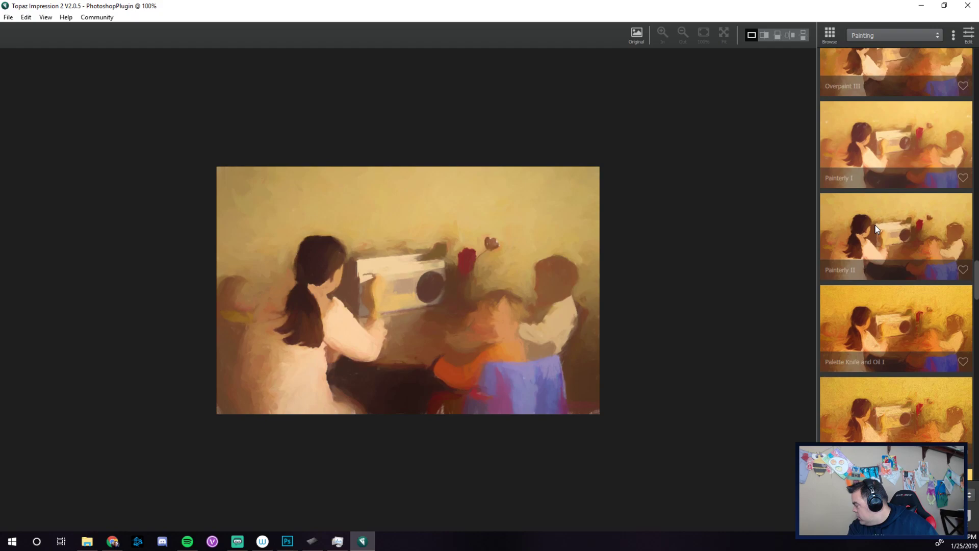
pyautogui.click(875, 225)
pyautogui.click(916, 317)
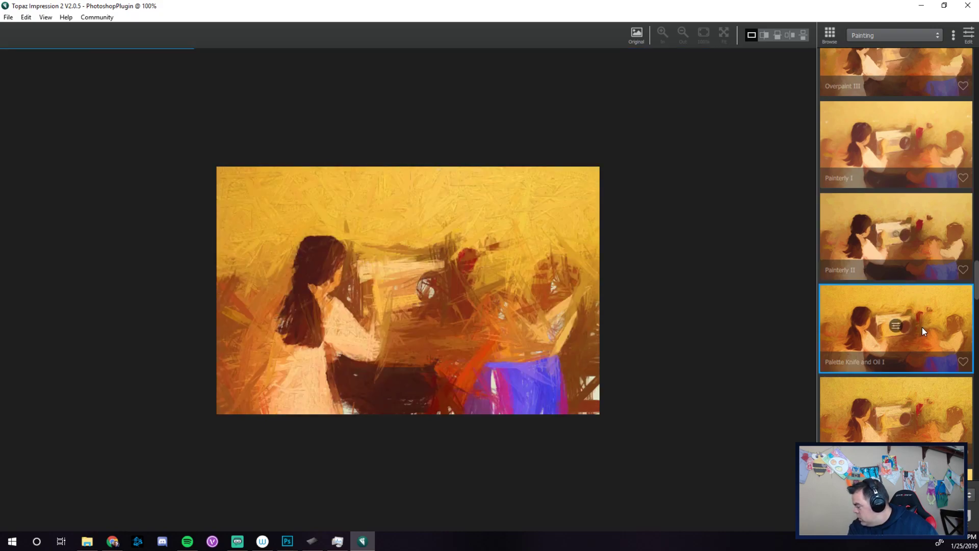
pyautogui.click(879, 253)
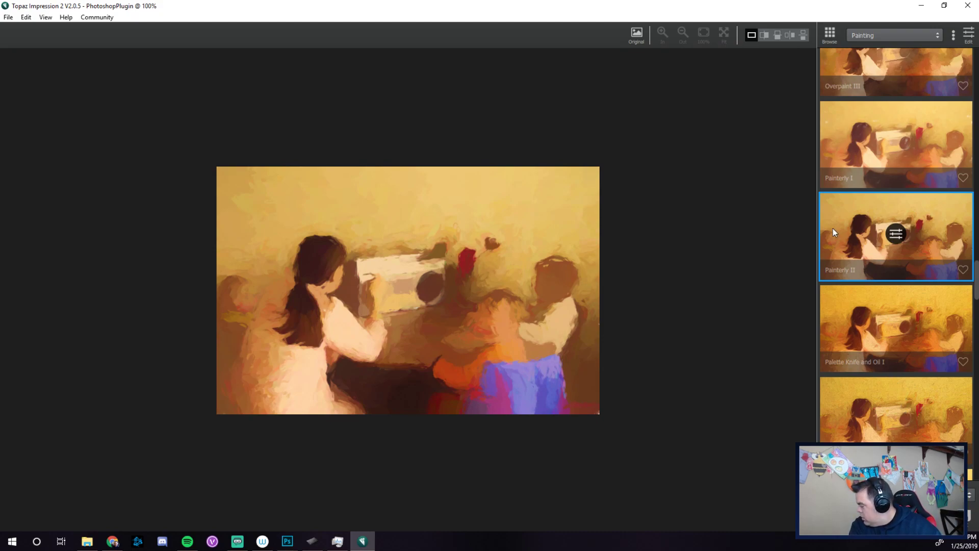
pyautogui.click(869, 140)
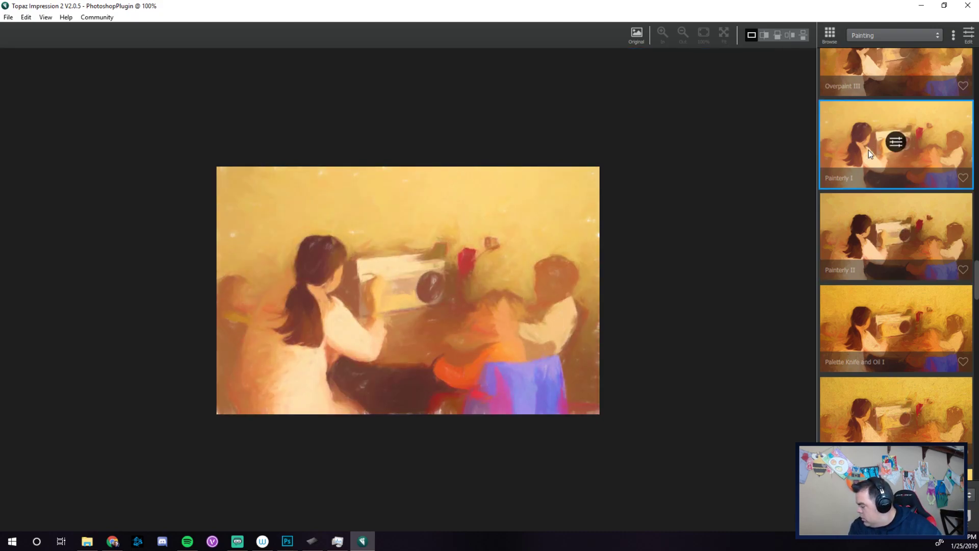
pyautogui.click(912, 233)
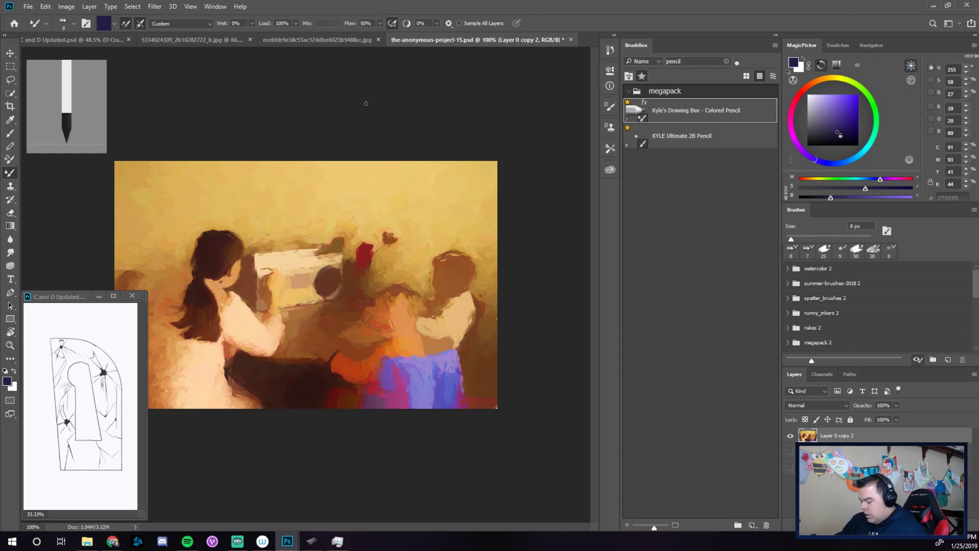
# Copy the whole stylized family image and paste it into C and D Updated.psd.
pyautogui.hotkey('ctrl', 'a')
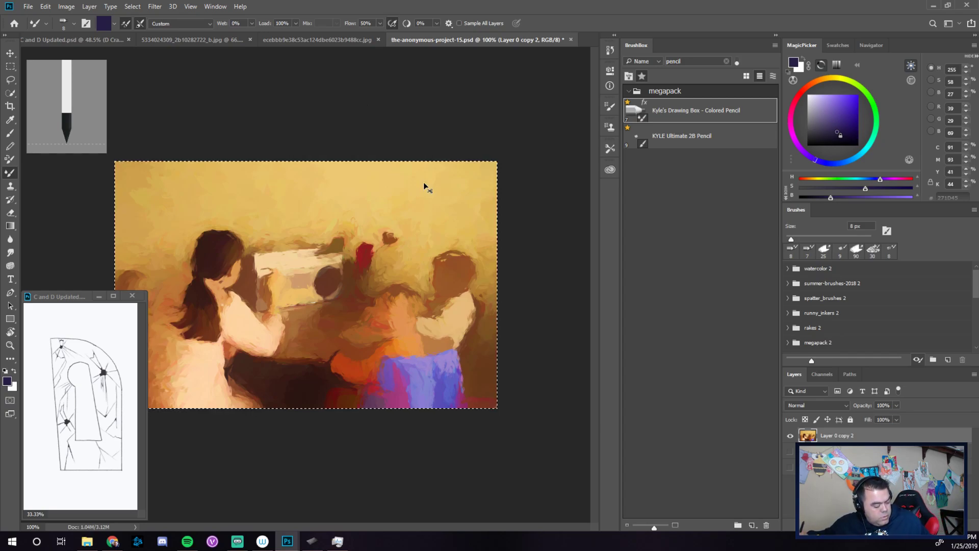
pyautogui.click(86, 39)
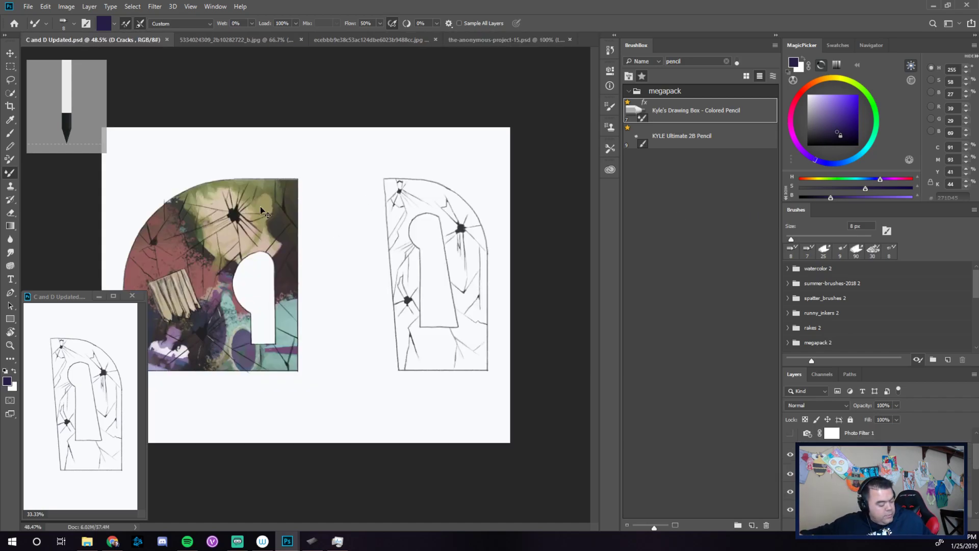
pyautogui.hotkey('ctrl', 'v')
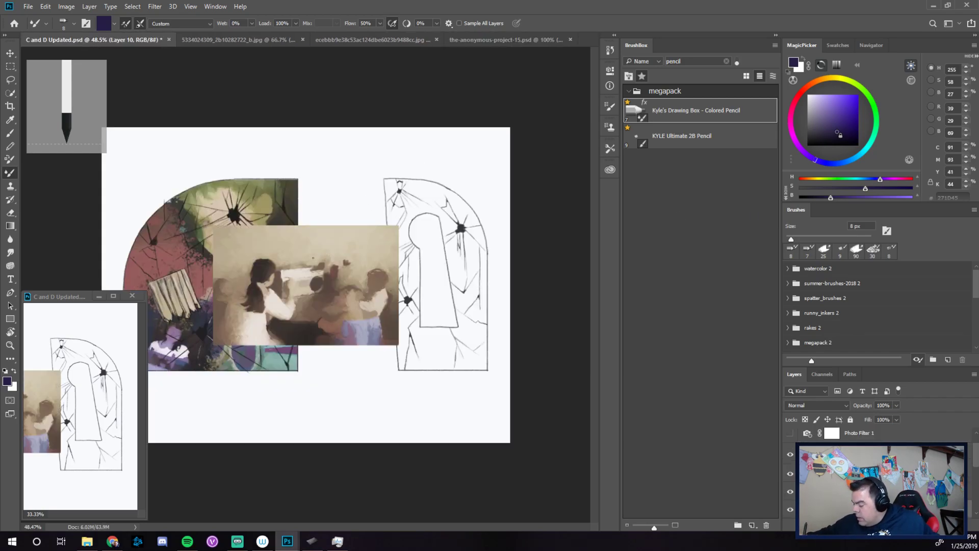
# Check the effect of the Hue/Saturation 1 layer and try to move the pasted family image towards the D.
pyautogui.click(11, 54)
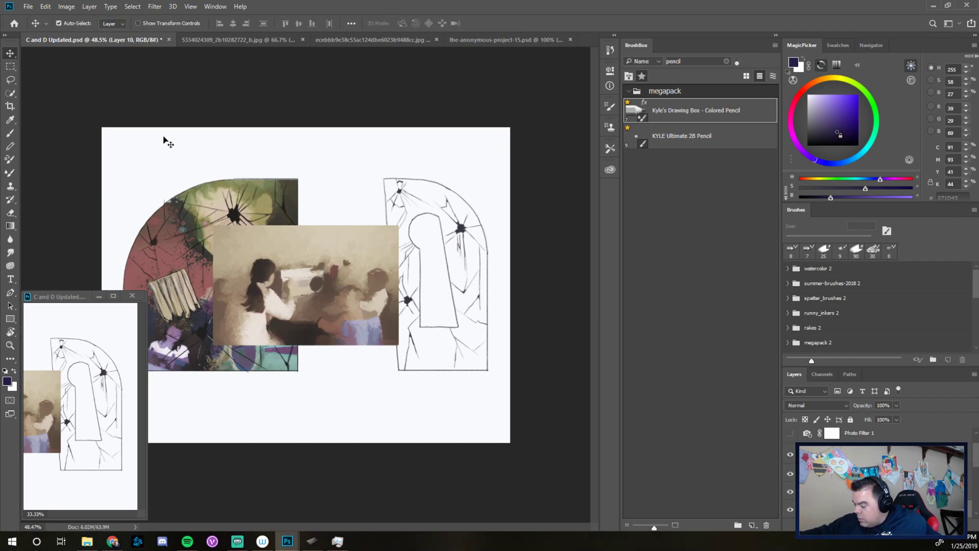
pyautogui.scroll(1, 974, 435)
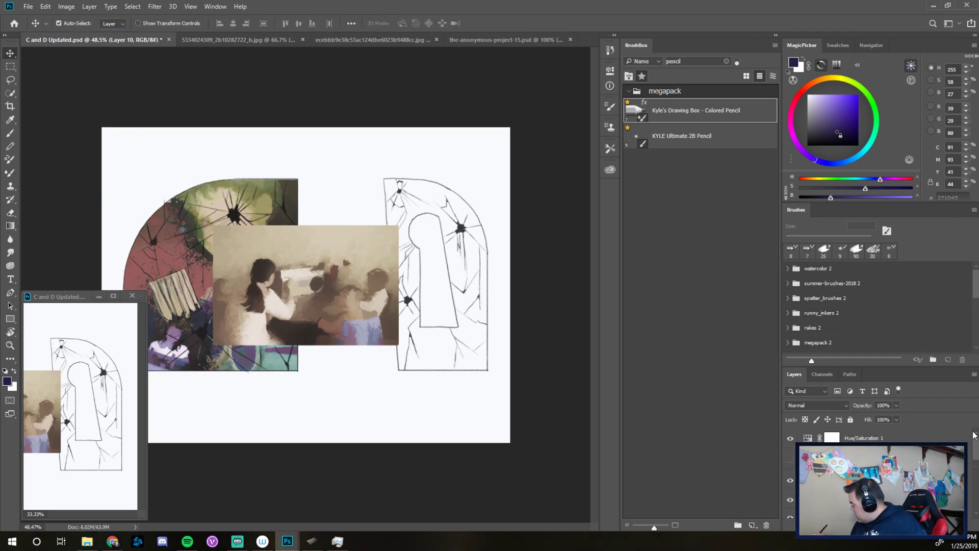
pyautogui.click(790, 438)
pyautogui.click(790, 438)
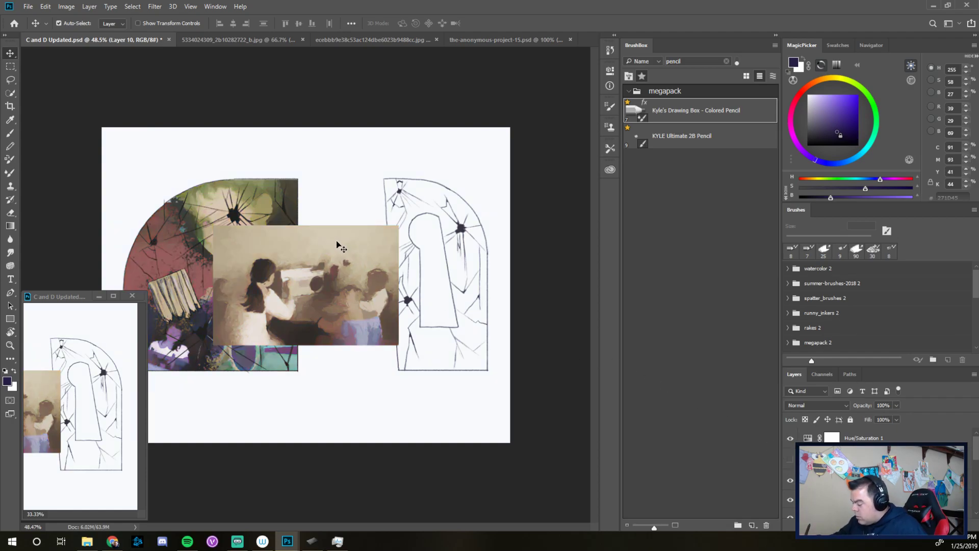
pyautogui.moveTo(338, 250); pyautogui.dragTo(367, 225)
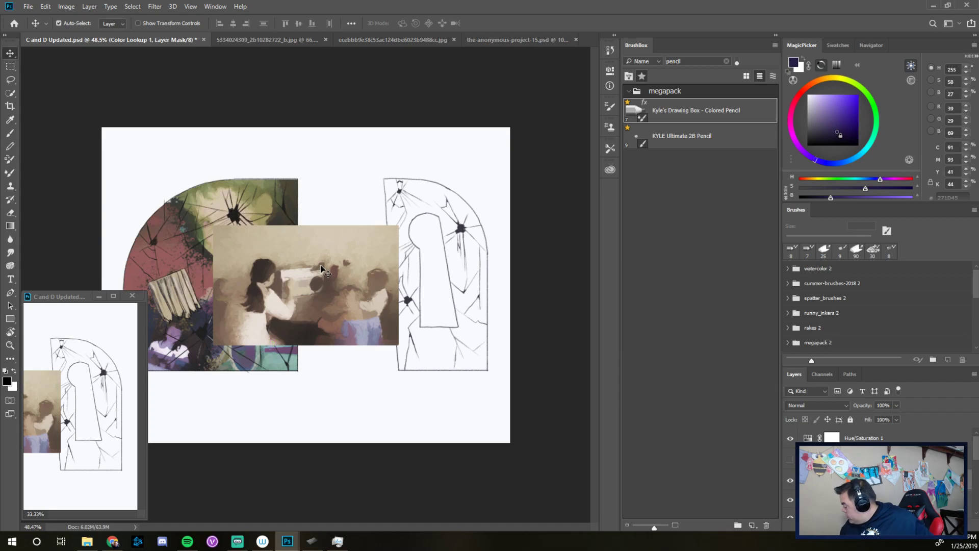
# Reselect the pasted family image's layer, retry moving the image towards the D, and undo the moves.
pyautogui.moveTo(975, 450); pyautogui.dragTo(977, 459)
pyautogui.click(893, 498)
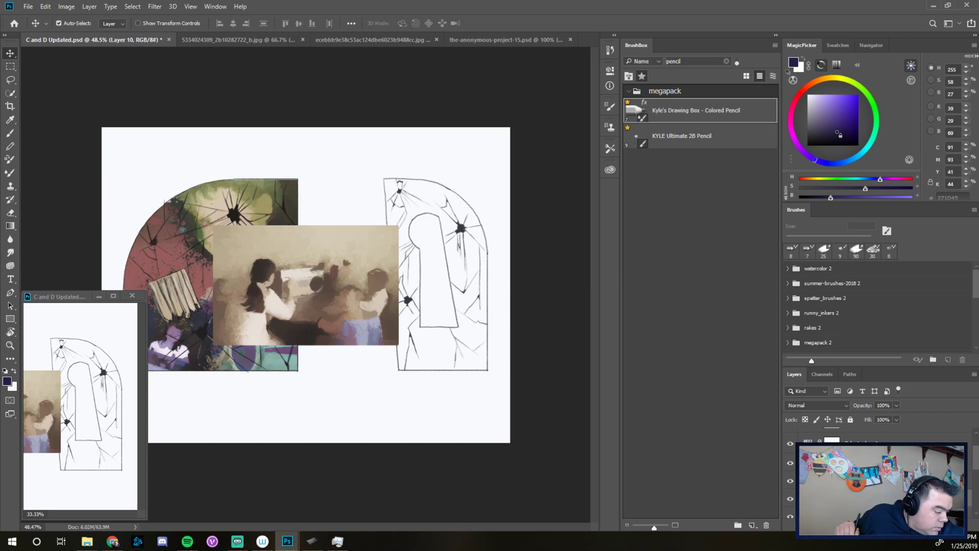
pyautogui.moveTo(339, 252)
pyautogui.mouseDown()
pyautogui.moveTo(426, 227)
pyautogui.moveTo(340, 253)
pyautogui.mouseUp()
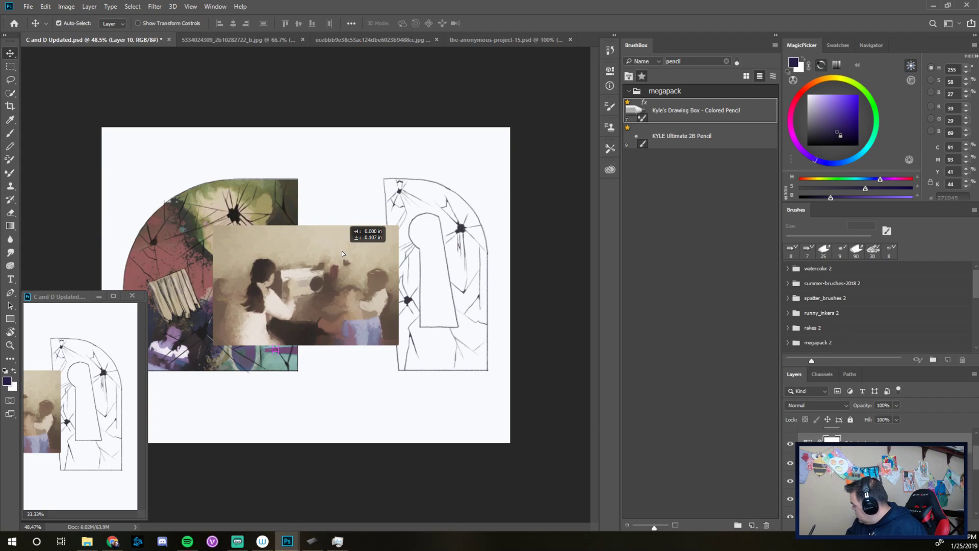
pyautogui.hotkey('ctrl', 'z')
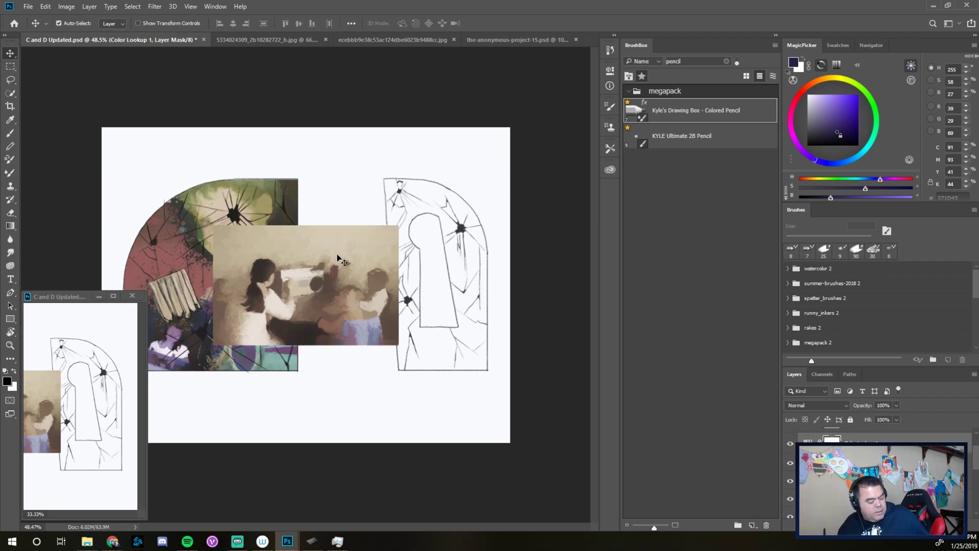
pyautogui.keyDown('ctrl'); pyautogui.click(331, 265); pyautogui.keyUp('ctrl')
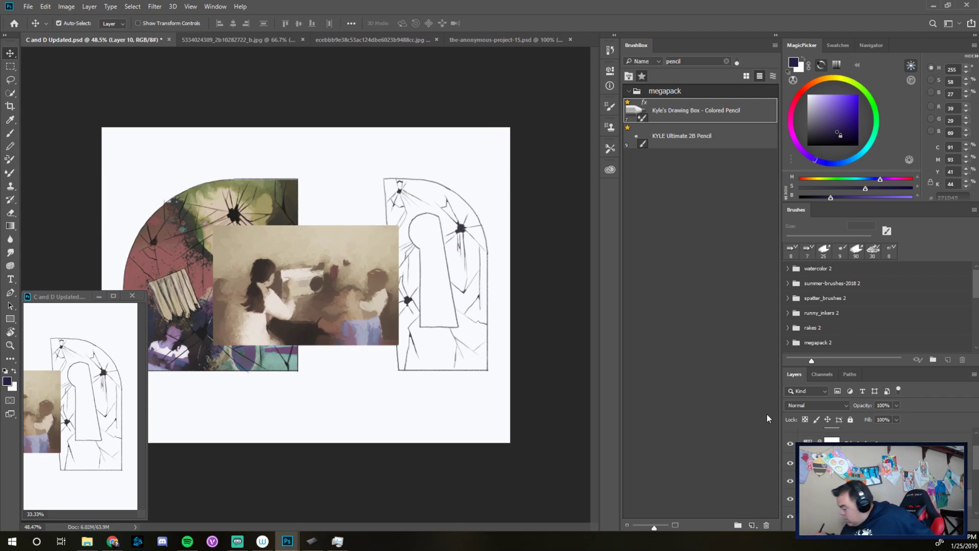
pyautogui.moveTo(314, 276); pyautogui.dragTo(367, 268)
pyautogui.hotkey('ctrl', 'z')
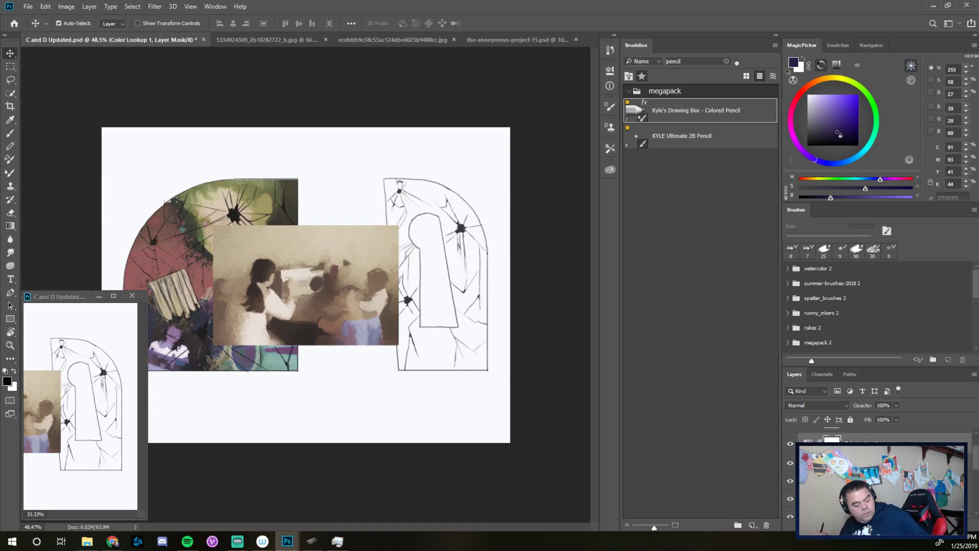
# Select the sepia painting's layer and move the painting over the upper part of the D on the canvas.
pyautogui.press('ctrl')
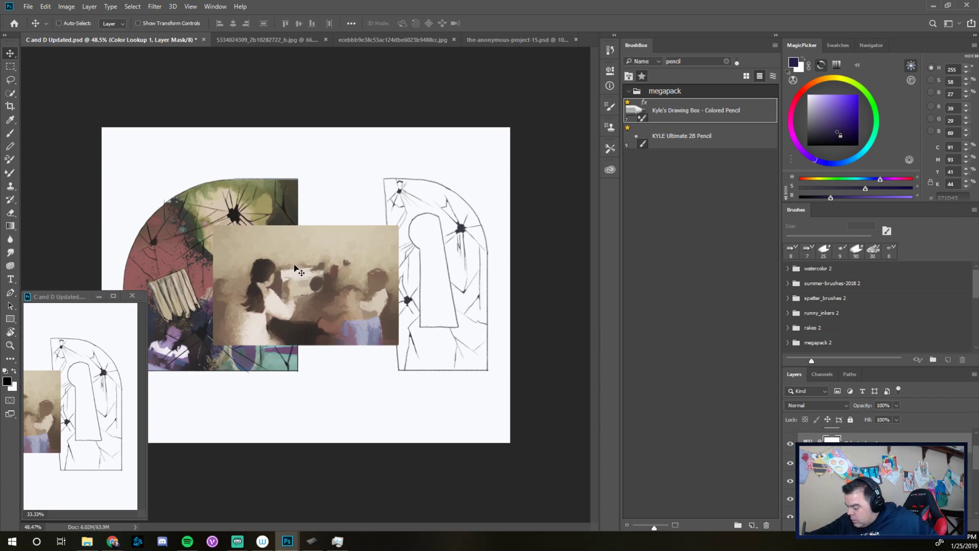
pyautogui.keyDown('ctrl'); pyautogui.click(381, 290); pyautogui.keyUp('ctrl')
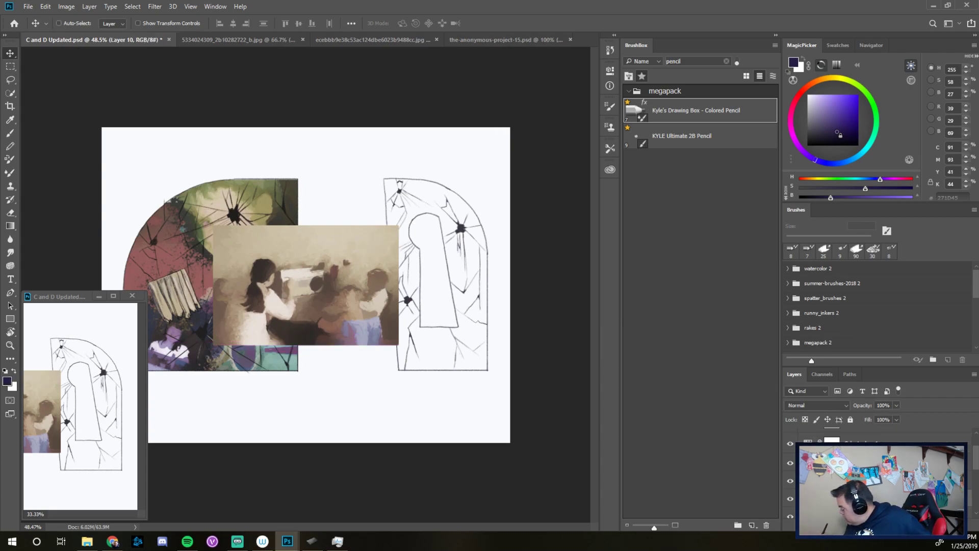
pyautogui.moveTo(285, 255)
pyautogui.mouseDown()
pyautogui.moveTo(345, 243)
pyautogui.moveTo(408, 197)
pyautogui.moveTo(395, 195)
pyautogui.mouseUp()
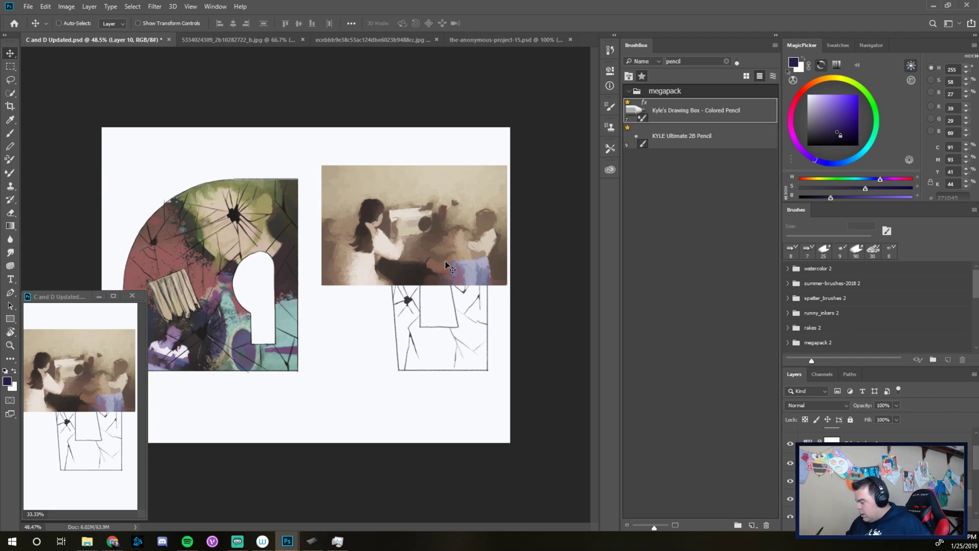
pyautogui.press('ctrl')
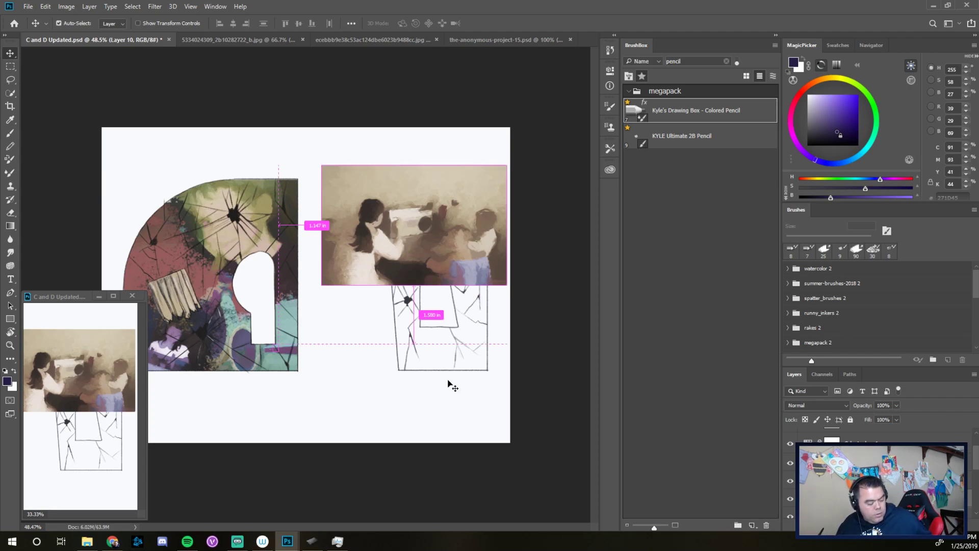
# Free-transform the painting: scale it down, tilt it clockwise and place it over the top of the D.
pyautogui.hotkey('ctrl', 't')
pyautogui.moveTo(507, 284); pyautogui.dragTo(465, 249)
pyautogui.moveTo(468, 154); pyautogui.dragTo(491, 173)
pyautogui.moveTo(421, 193); pyautogui.dragTo(461, 210)
pyautogui.press('Return')
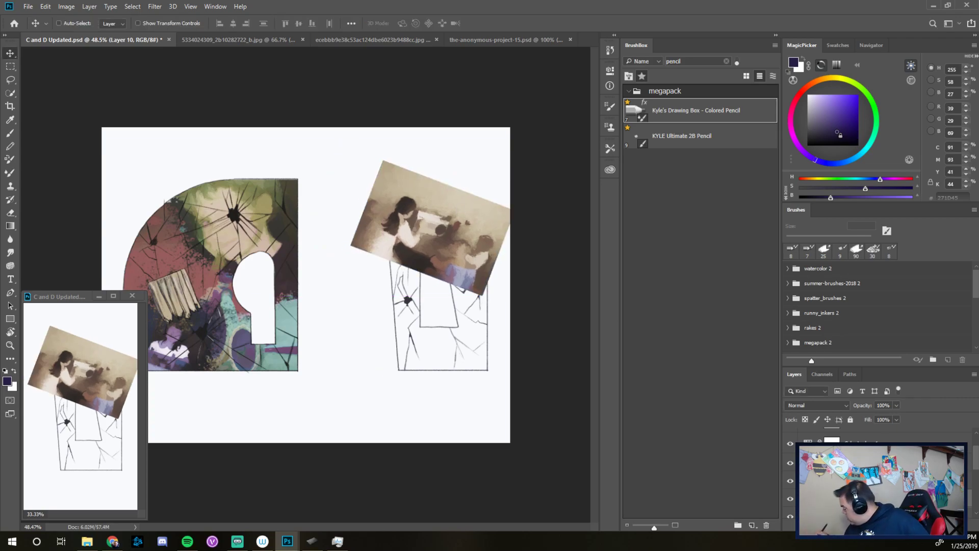
# Move Layer 10 beneath the D Cracks layer and nudge the painting into position under the D's line art.
pyautogui.moveTo(975, 462); pyautogui.dragTo(976, 478)
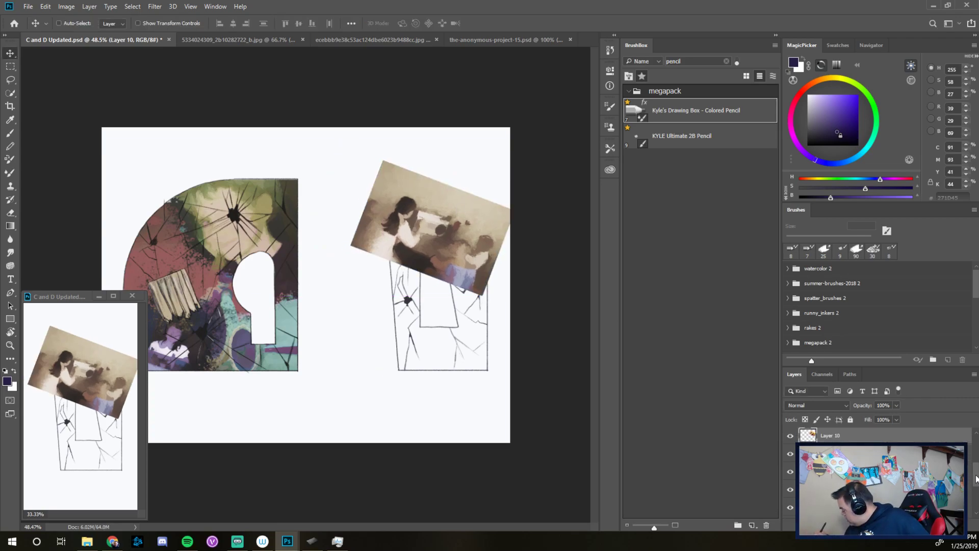
pyautogui.moveTo(859, 437); pyautogui.dragTo(858, 461)
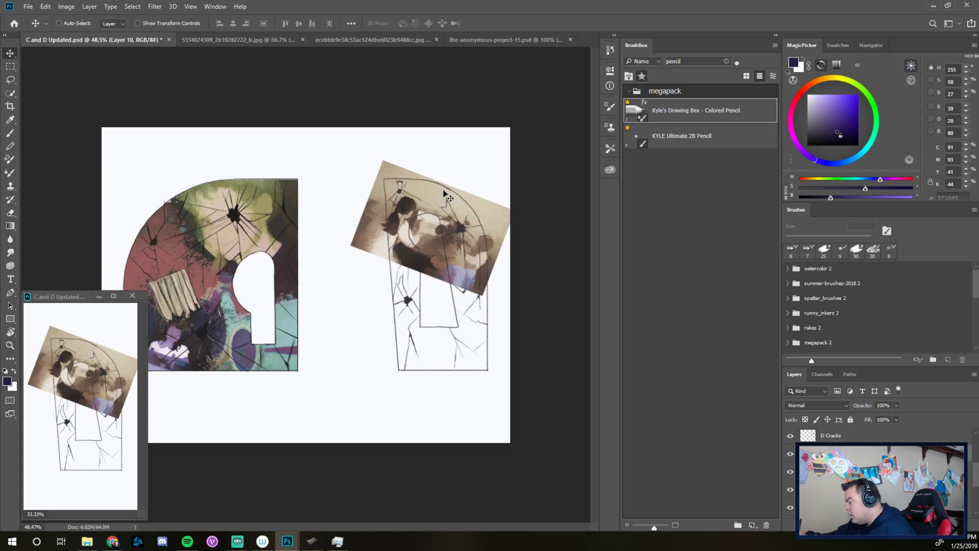
pyautogui.moveTo(431, 196); pyautogui.dragTo(431, 192)
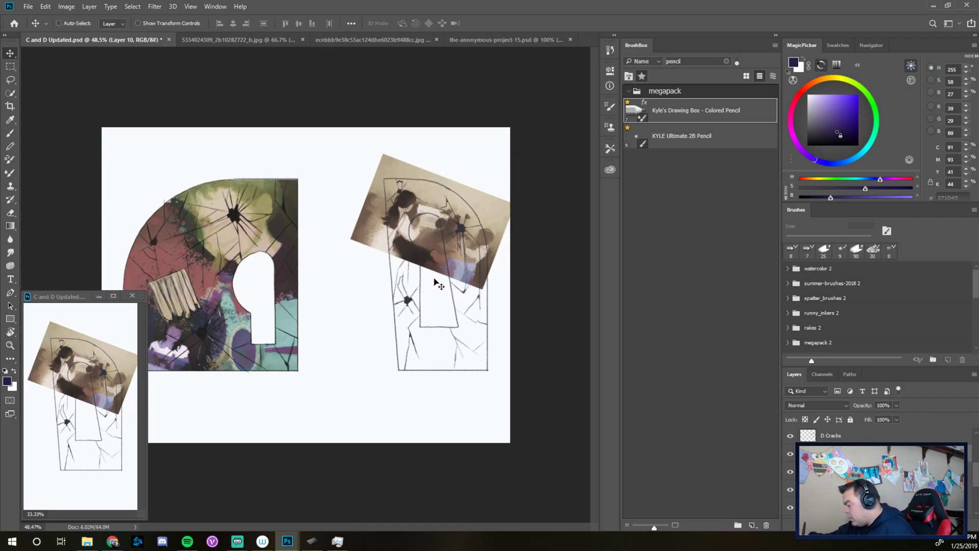
pyautogui.moveTo(433, 205)
pyautogui.mouseDown()
pyautogui.moveTo(427, 194)
pyautogui.moveTo(427, 210)
pyautogui.mouseUp()
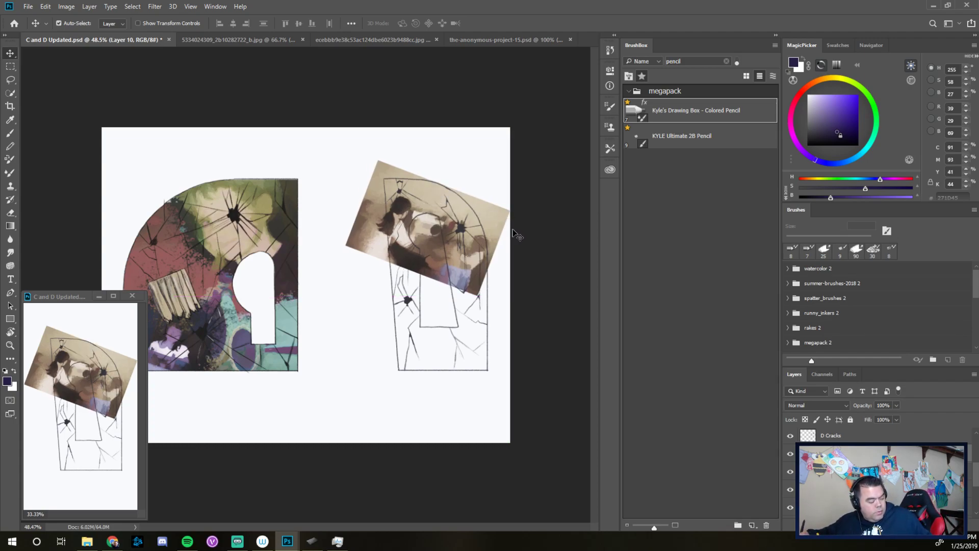
# Rotate the painting by -36.66 degrees, scale it to 91.50% and reposition it behind the top of the D.
pyautogui.hotkey('ctrl', 't')
pyautogui.moveTo(518, 221); pyautogui.dragTo(480, 119)
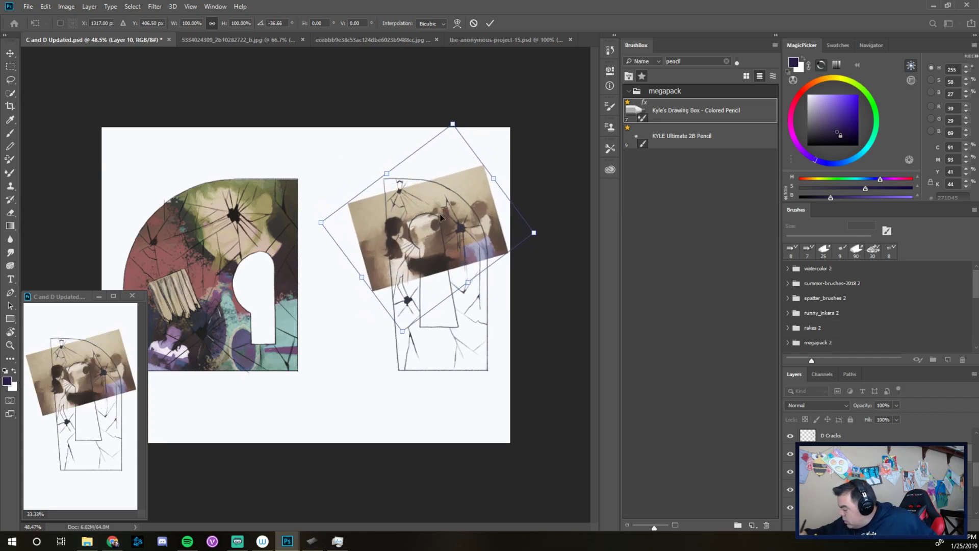
pyautogui.moveTo(447, 190); pyautogui.dragTo(449, 170)
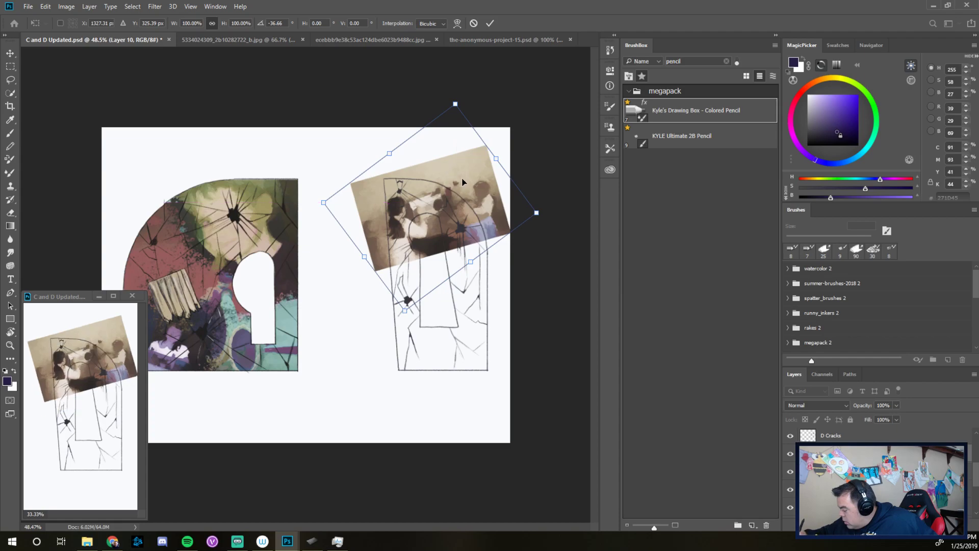
pyautogui.moveTo(536, 212); pyautogui.dragTo(499, 213)
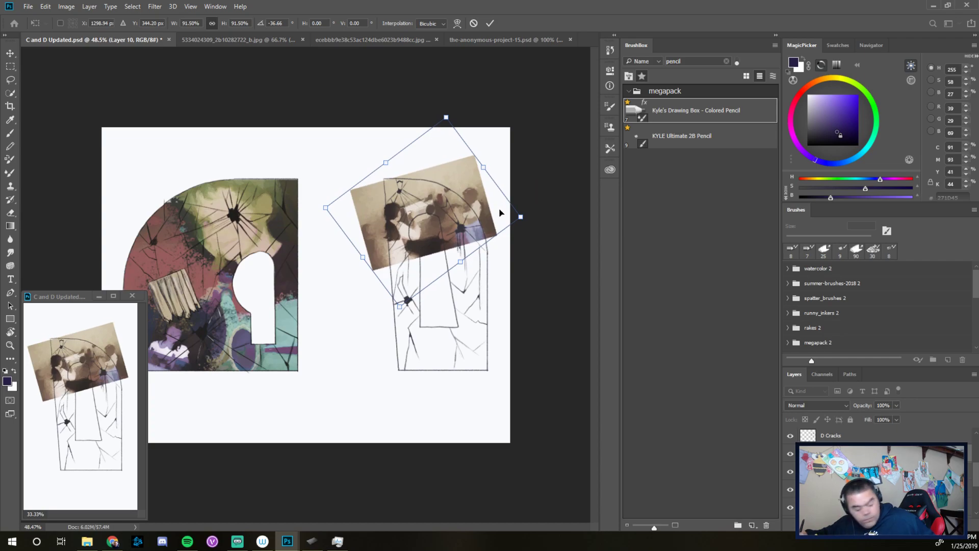
pyautogui.press('Return')
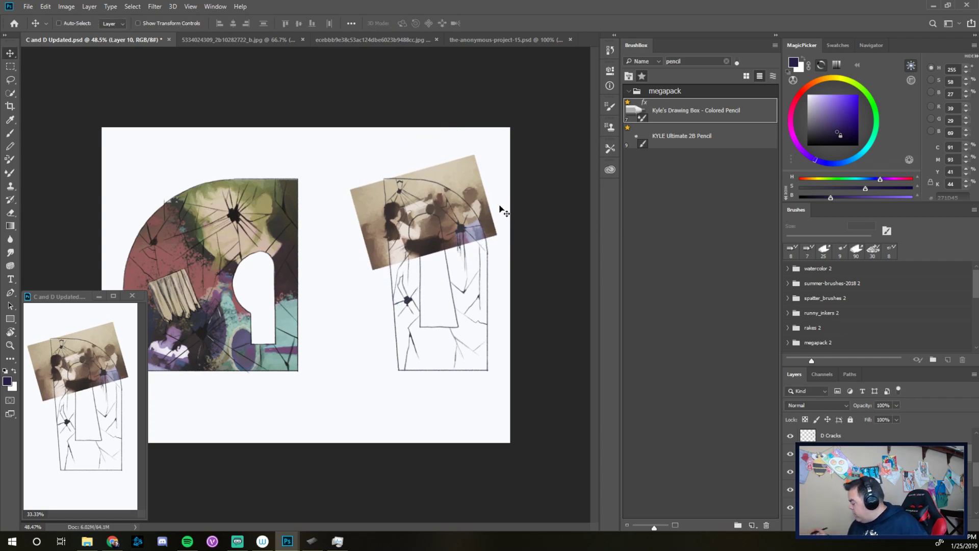
# Select the areas beside and above the D with combined rectangular marquee selections.
pyautogui.press('m')
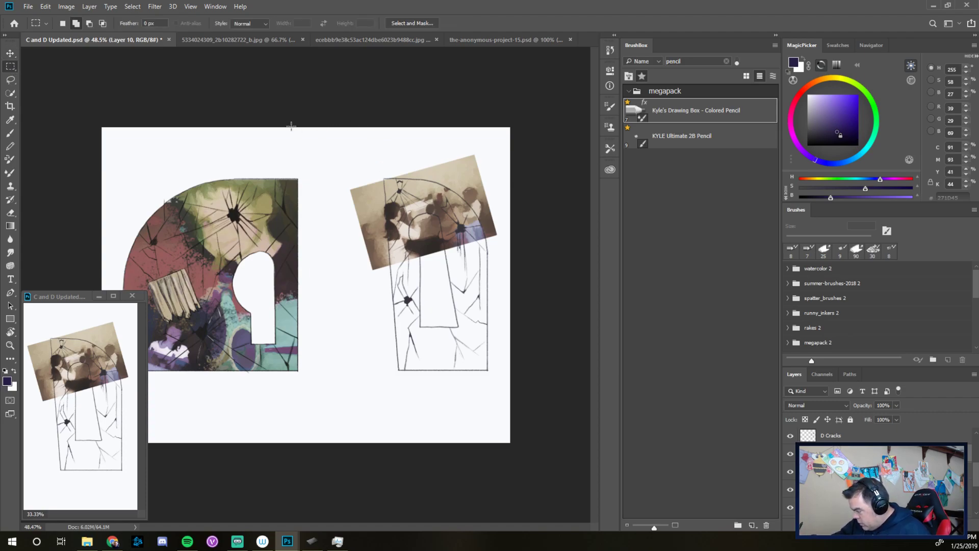
pyautogui.moveTo(290, 127); pyautogui.dragTo(383, 421)
pyautogui.moveTo(275, 127); pyautogui.dragTo(561, 178)
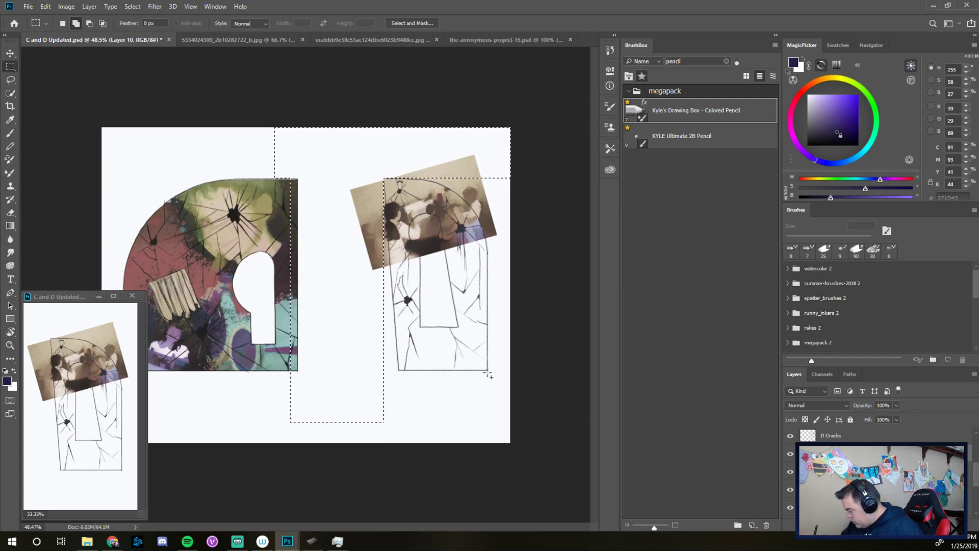
pyautogui.moveTo(488, 371); pyautogui.dragTo(540, 105)
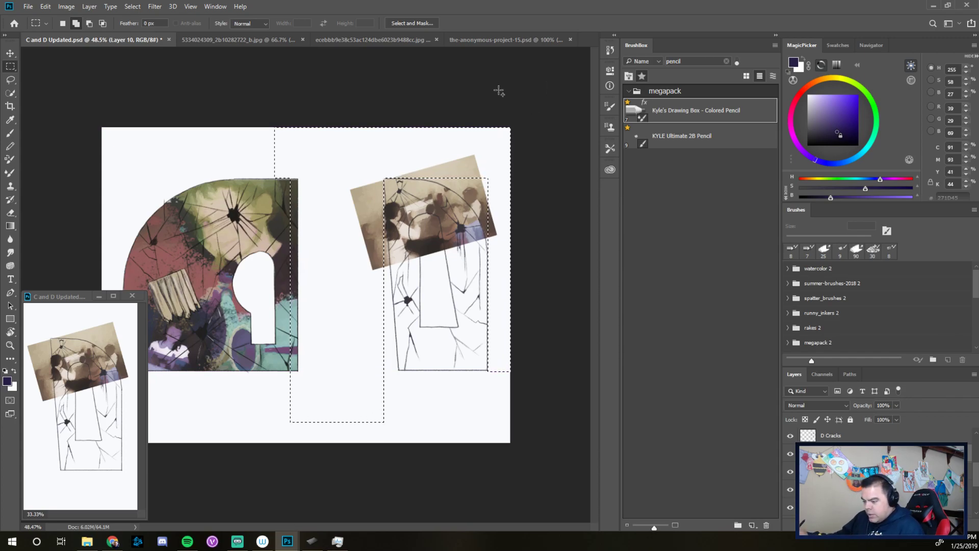
# Extend the selection along the D's slanted side and curved edge with the Lasso tool, and invert it.
pyautogui.click(12, 80)
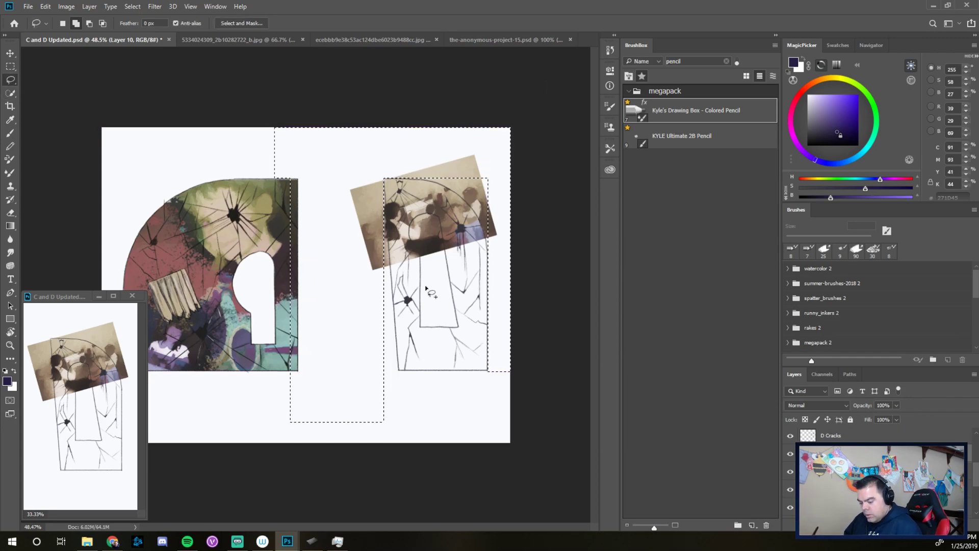
pyautogui.moveTo(361, 277); pyautogui.dragTo(428, 280)
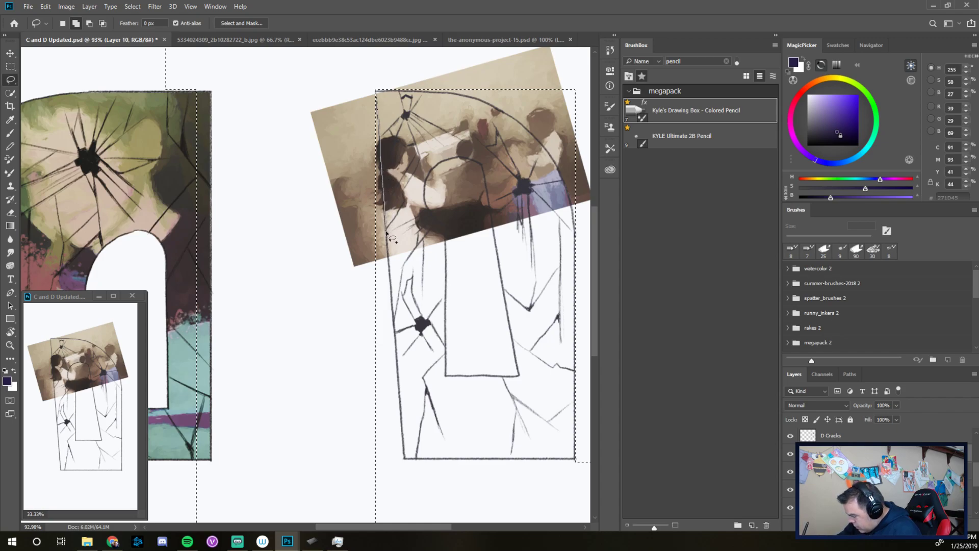
pyautogui.moveTo(387, 264)
pyautogui.mouseDown()
pyautogui.moveTo(360, 287)
pyautogui.moveTo(312, 289)
pyautogui.moveTo(289, 212)
pyautogui.mouseUp()
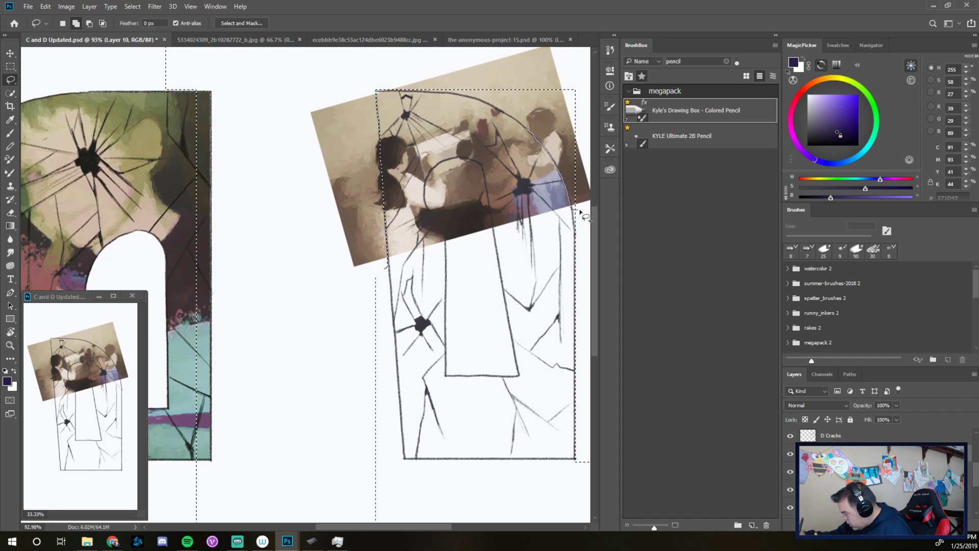
pyautogui.moveTo(591, 188)
pyautogui.mouseDown()
pyautogui.moveTo(591, 102)
pyautogui.moveTo(566, 77)
pyautogui.moveTo(544, 102)
pyautogui.moveTo(493, 108)
pyautogui.mouseUp()
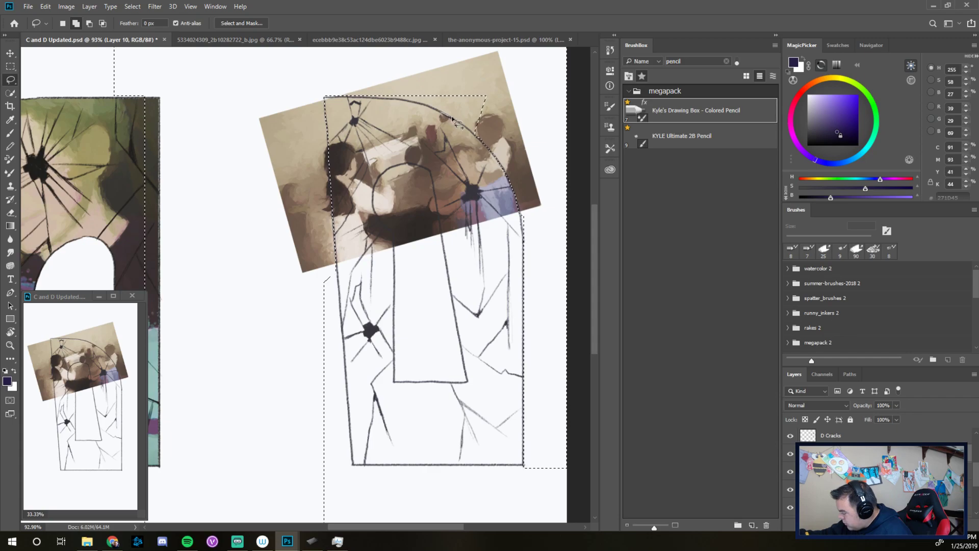
pyautogui.moveTo(478, 139)
pyautogui.mouseDown()
pyautogui.moveTo(485, 88)
pyautogui.moveTo(439, 65)
pyautogui.moveTo(379, 76)
pyautogui.moveTo(356, 93)
pyautogui.mouseUp()
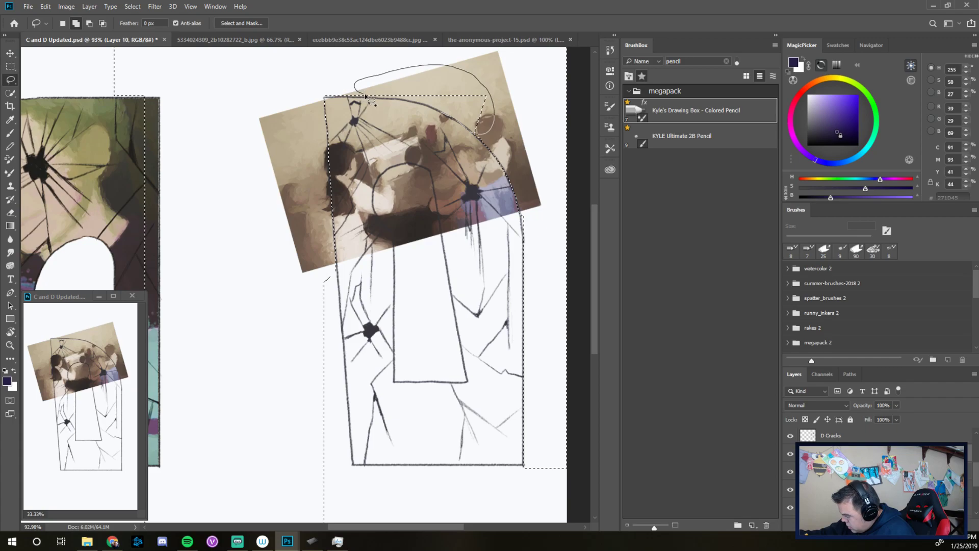
pyautogui.moveTo(392, 101); pyautogui.dragTo(407, 103)
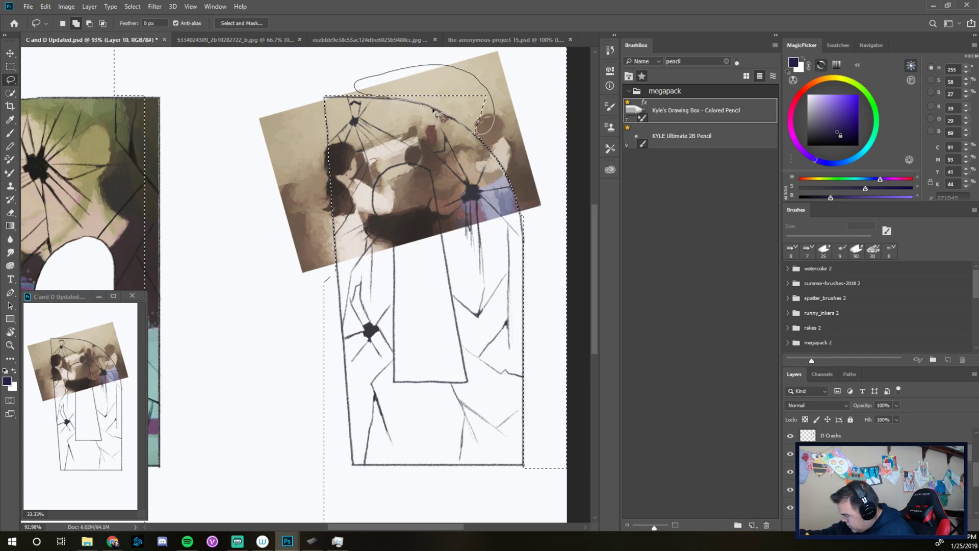
pyautogui.moveTo(441, 114); pyautogui.dragTo(443, 115)
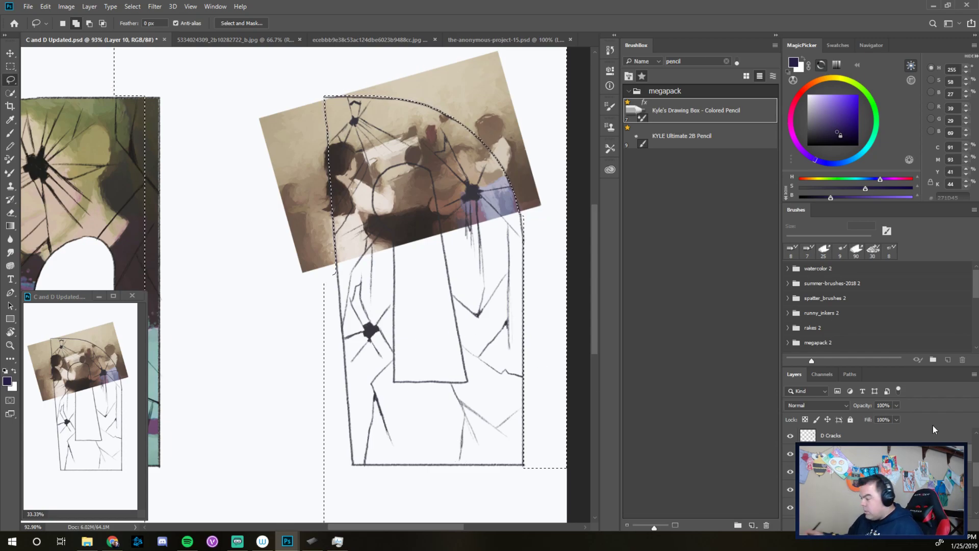
pyautogui.click(132, 6)
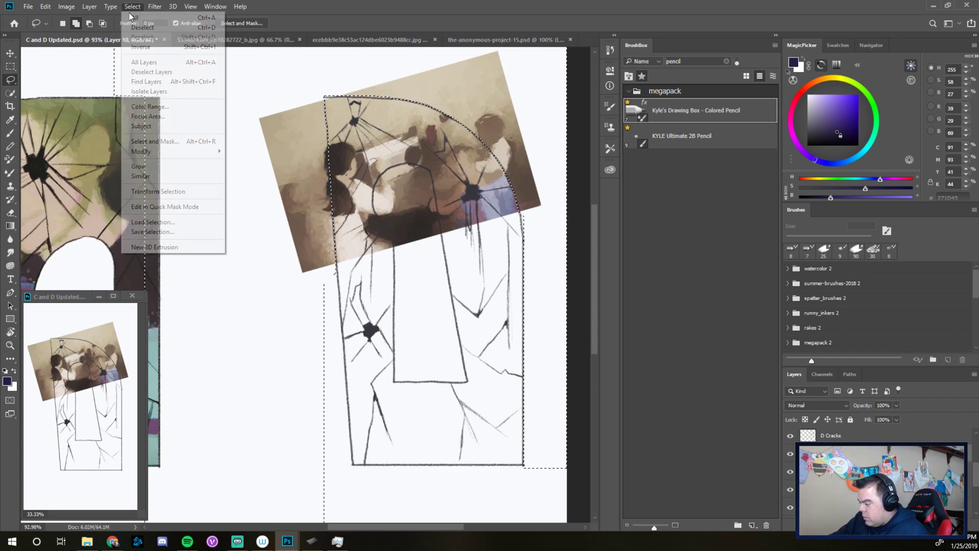
pyautogui.click(144, 47)
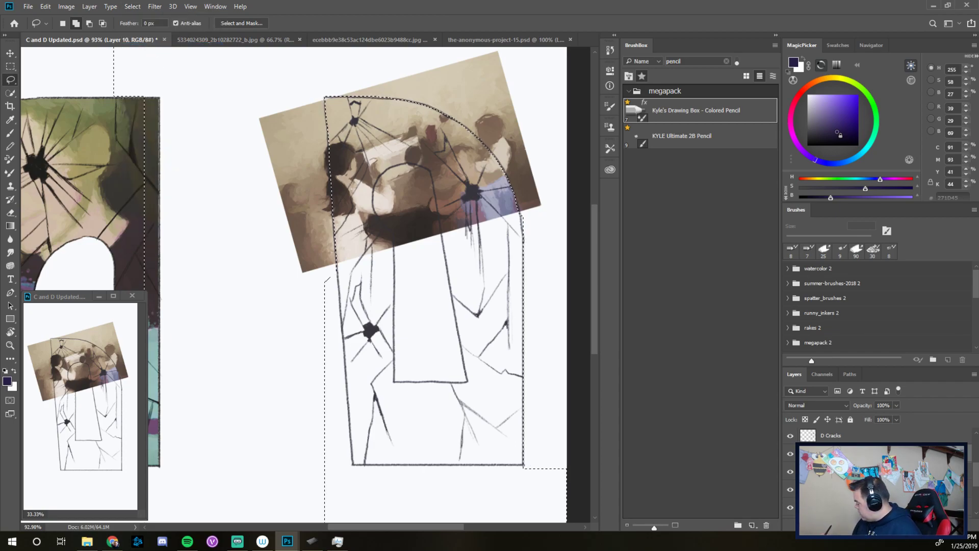
# Try masking the painting with the D-shaped selection, and undo the mask.
pyautogui.press('Delete')
pyautogui.hotkey('ctrl', 'd')
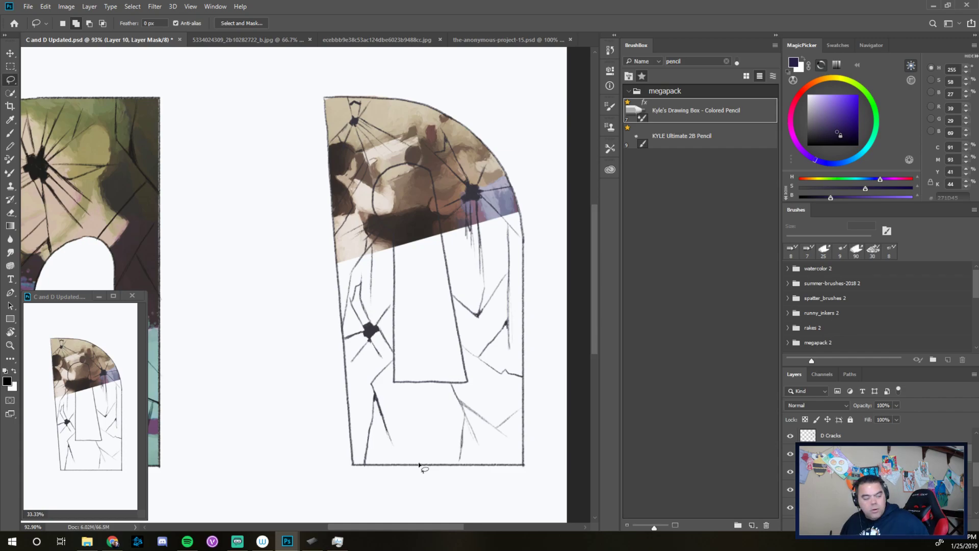
pyautogui.hotkey('ctrl', 'z')
pyautogui.hotkey('ctrl', 'z')
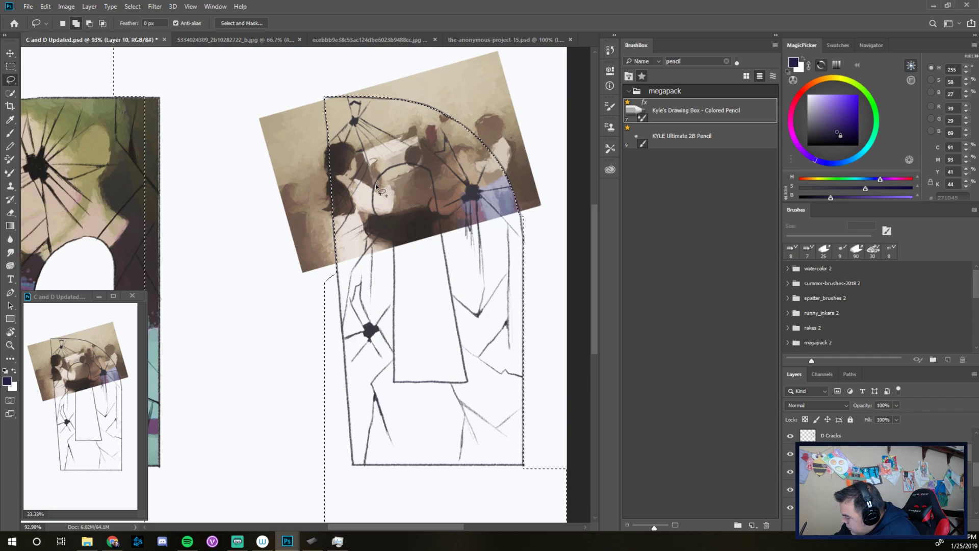
# Subtract the D's keyhole opening from the selection with the Lasso tool, and add a layer mask to Layer 10 from it.
pyautogui.moveTo(375, 209)
pyautogui.mouseDown()
pyautogui.moveTo(395, 235)
pyautogui.moveTo(396, 263)
pyautogui.moveTo(420, 268)
pyautogui.moveTo(435, 260)
pyautogui.moveTo(441, 235)
pyautogui.moveTo(433, 185)
pyautogui.mouseUp()
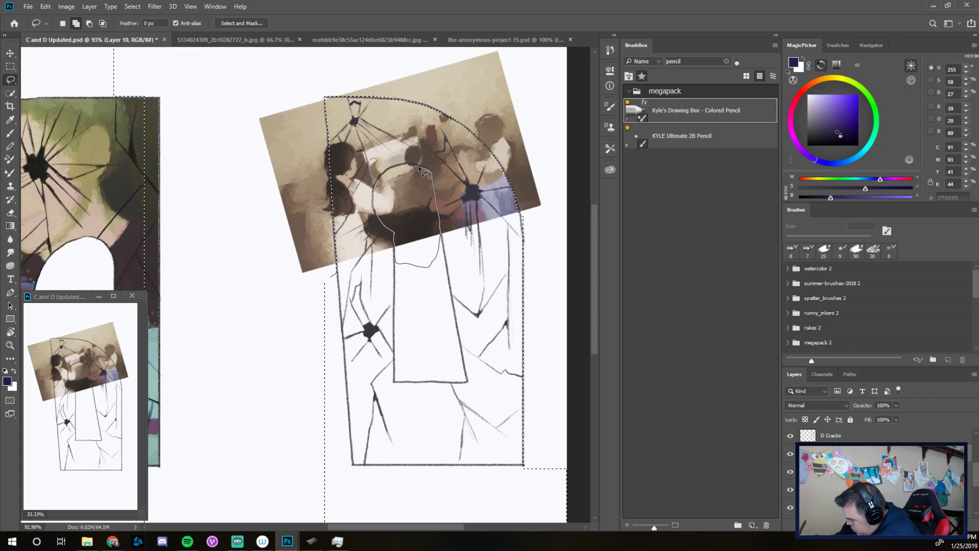
pyautogui.moveTo(387, 176); pyautogui.dragTo(377, 179)
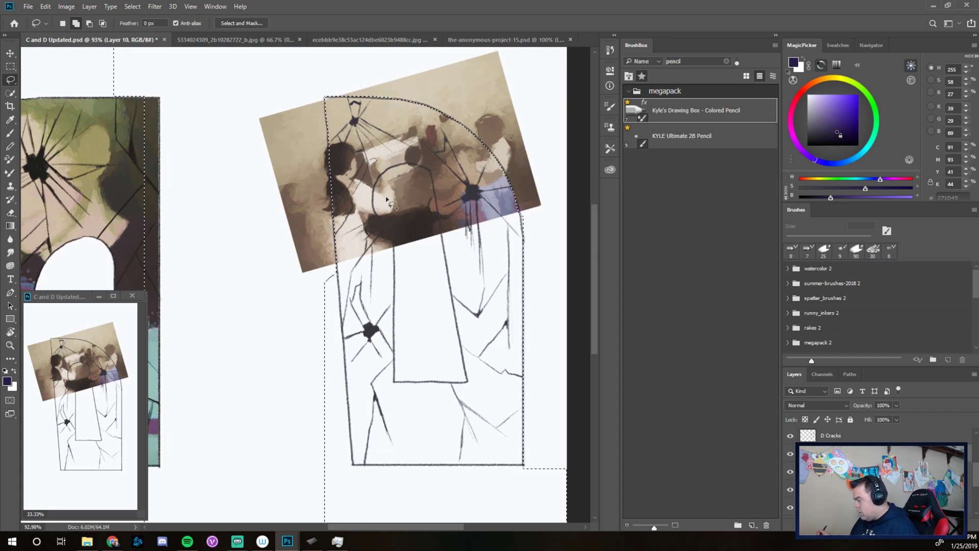
pyautogui.click(89, 23)
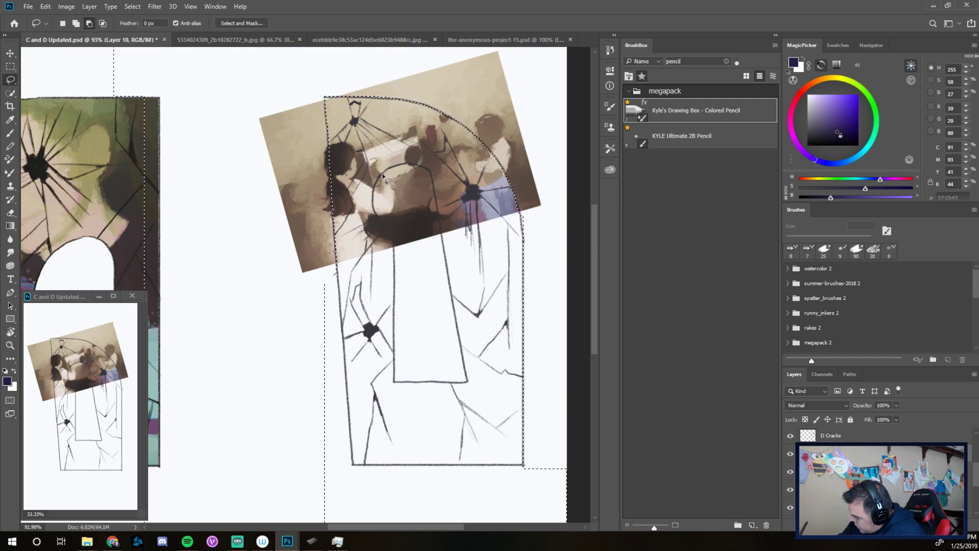
pyautogui.moveTo(378, 216); pyautogui.dragTo(383, 224)
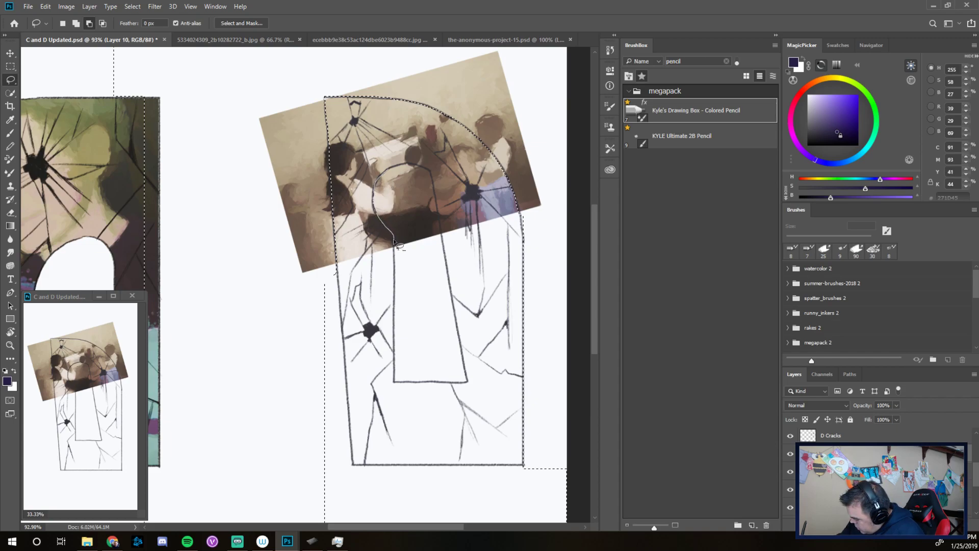
pyautogui.moveTo(394, 248)
pyautogui.mouseDown()
pyautogui.moveTo(419, 252)
pyautogui.moveTo(439, 225)
pyautogui.moveTo(432, 178)
pyautogui.moveTo(409, 166)
pyautogui.moveTo(392, 238)
pyautogui.moveTo(445, 254)
pyautogui.moveTo(431, 261)
pyautogui.moveTo(433, 226)
pyautogui.mouseUp()
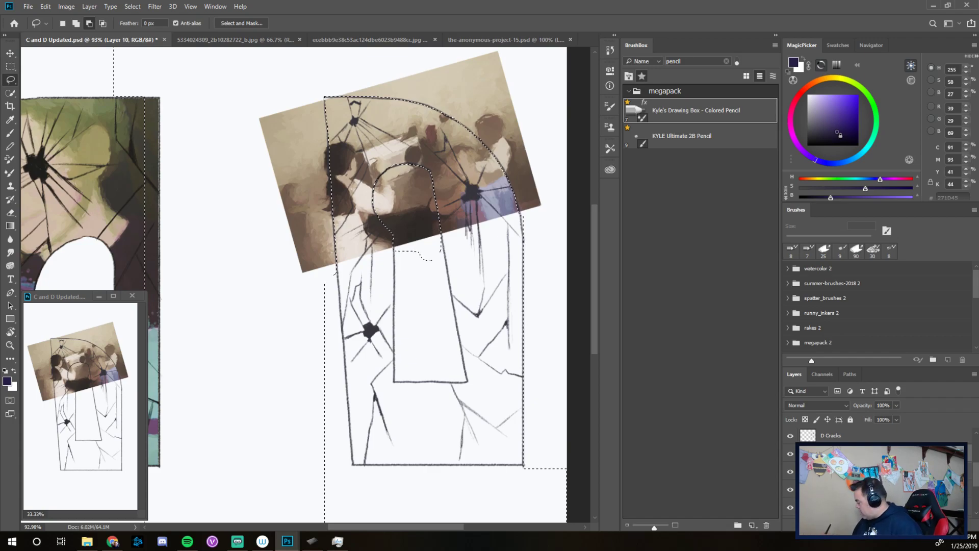
pyautogui.click(866, 524)
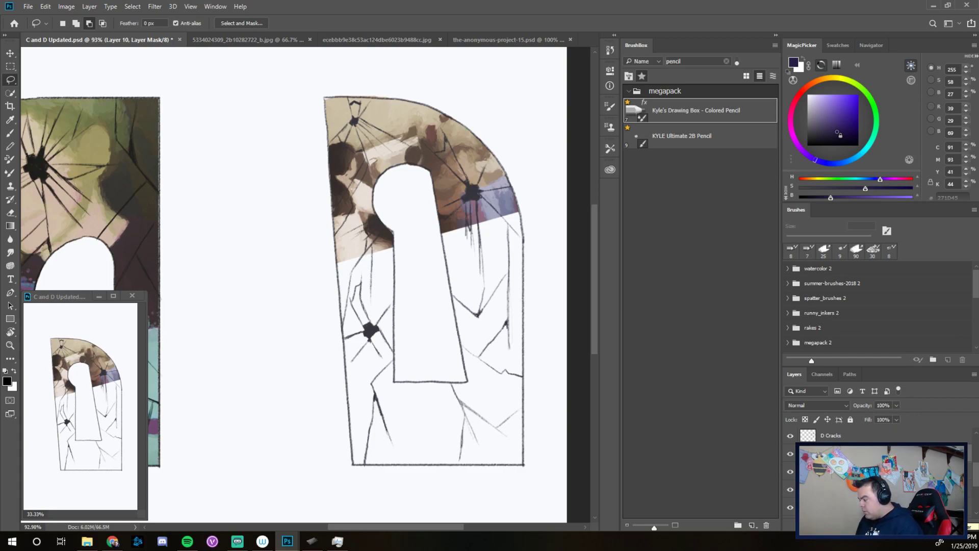
pyautogui.moveTo(202, 282)
pyautogui.mouseDown()
pyautogui.moveTo(407, 280)
pyautogui.moveTo(481, 245)
pyautogui.mouseUp()
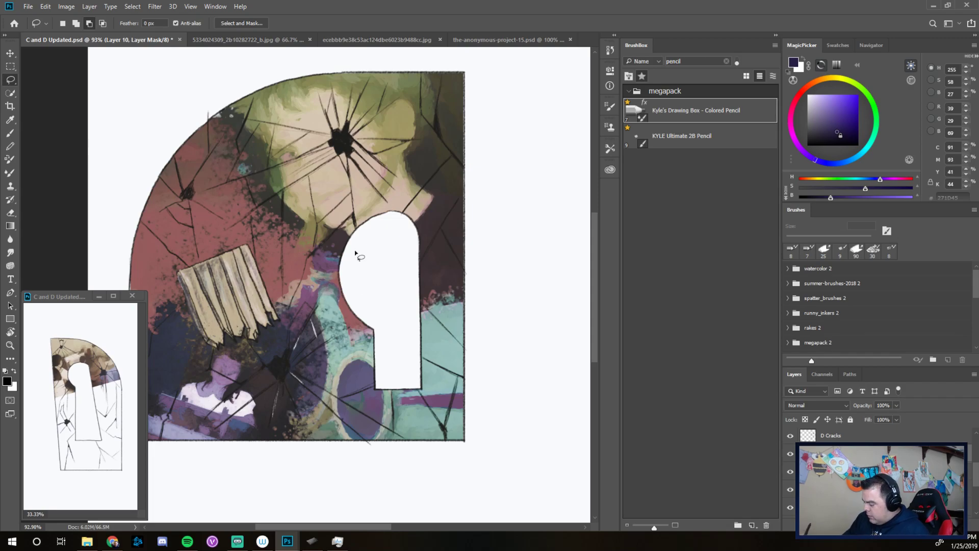
pyautogui.moveTo(503, 396); pyautogui.dragTo(163, 426)
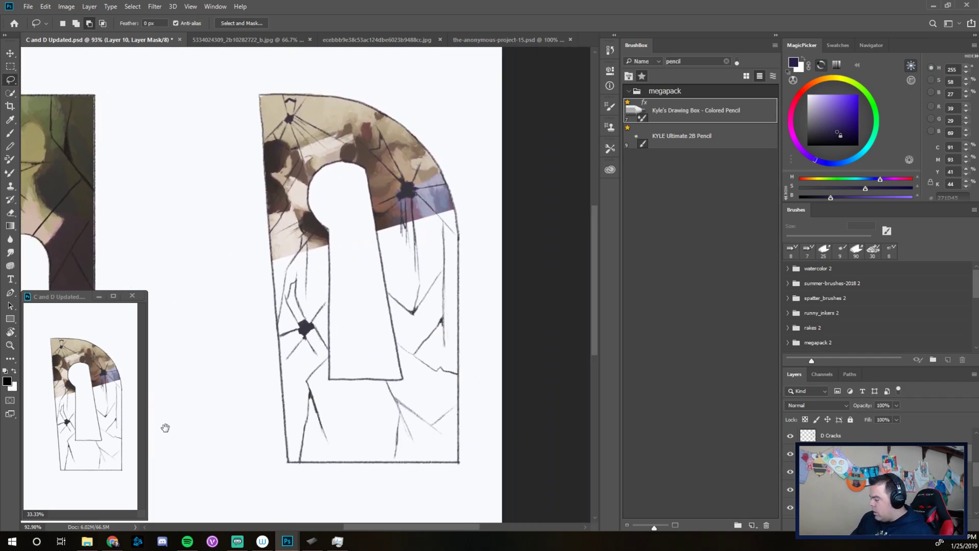
# Crop the baby doll advertisement to the doll, removing the caption strip below and the area with the reaching hand.
pyautogui.click(381, 36)
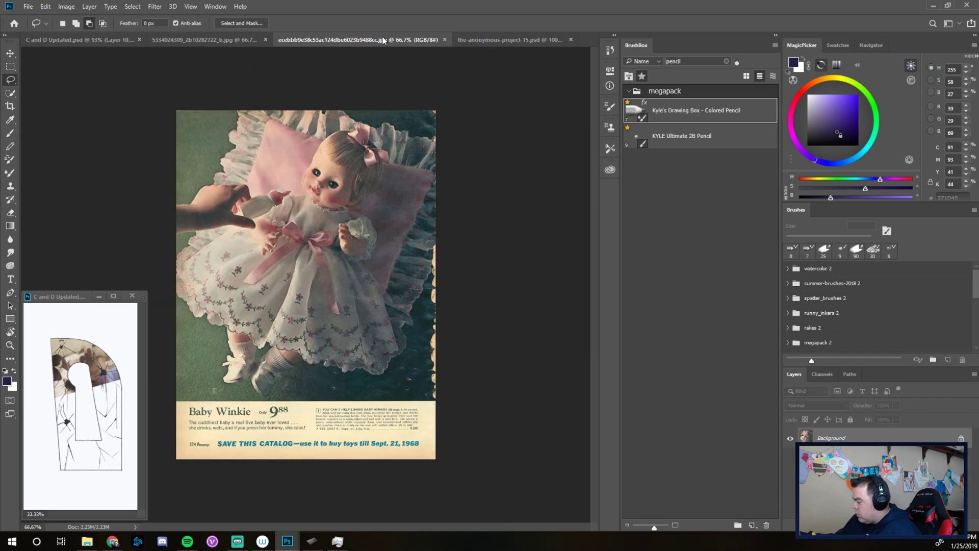
pyautogui.click(11, 105)
pyautogui.moveTo(306, 457); pyautogui.dragTo(305, 426)
pyautogui.moveTo(172, 284); pyautogui.dragTo(219, 294)
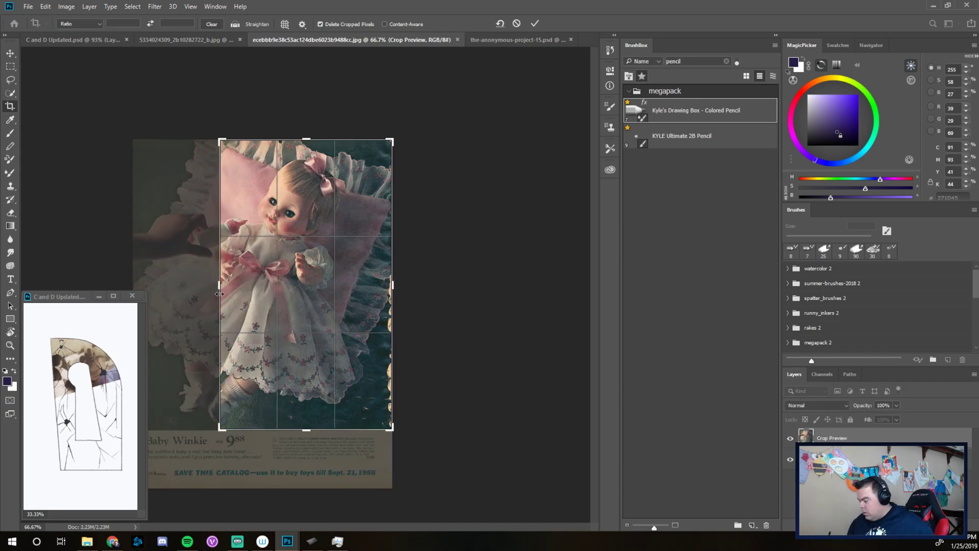
pyautogui.press('Return')
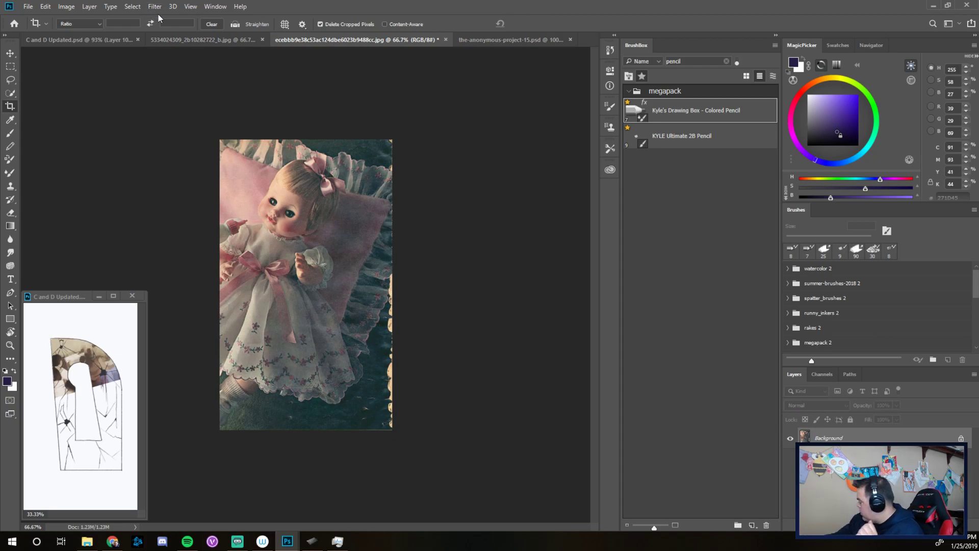
# Unlock the doll image's background layer and duplicate it.
pyautogui.click(961, 438)
pyautogui.rightClick(907, 439)
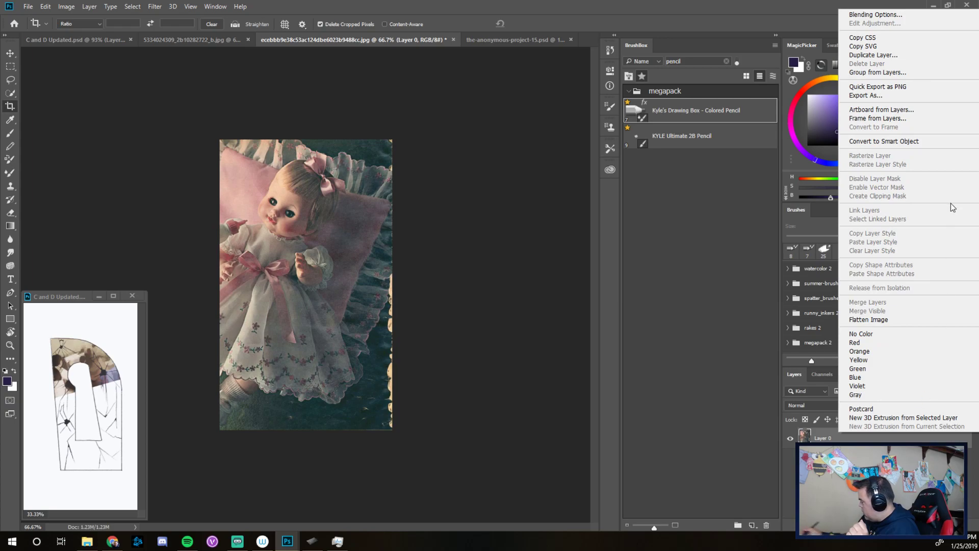
pyautogui.click(887, 55)
pyautogui.press('Return')
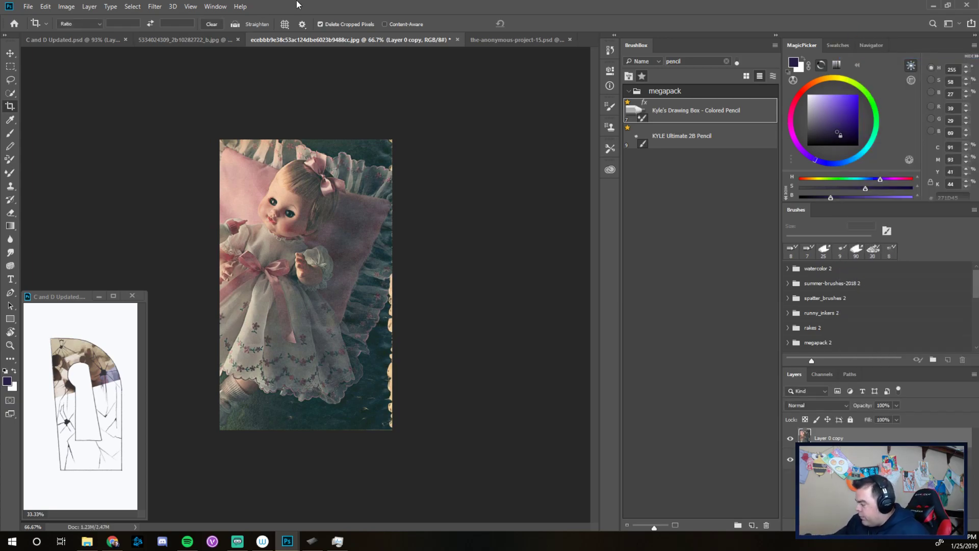
# Try to open the duplicated doll layer in Topaz Studio, and hide the original Layer 0.
pyautogui.click(155, 7)
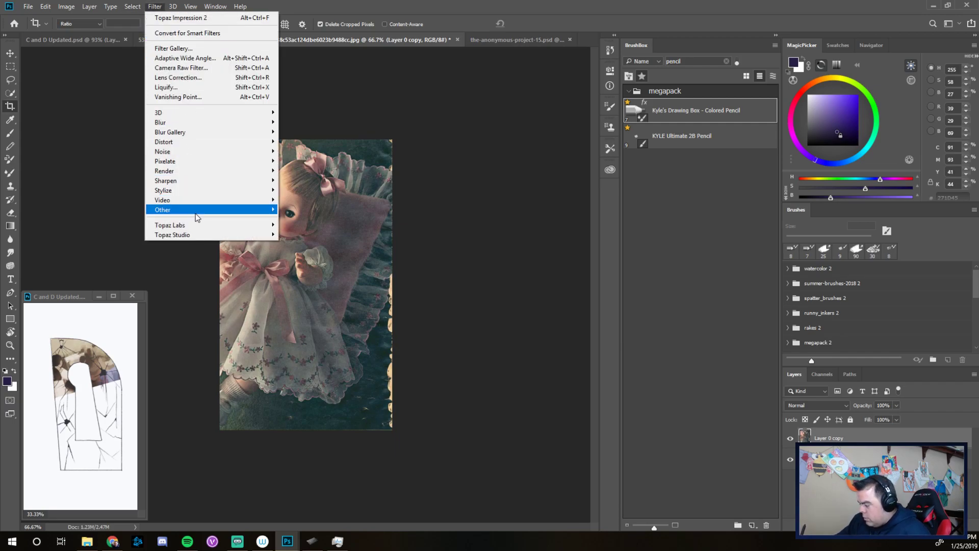
pyautogui.moveTo(203, 234)
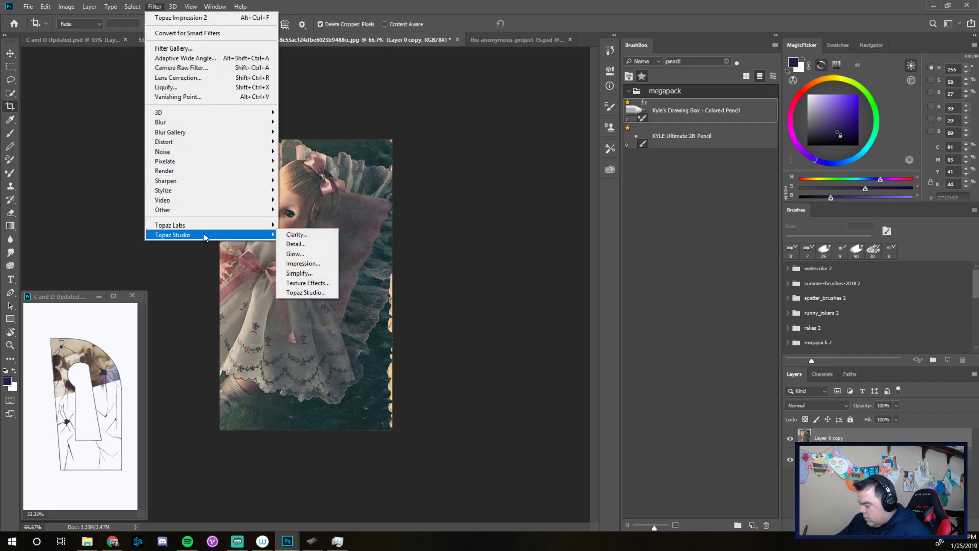
pyautogui.click(310, 292)
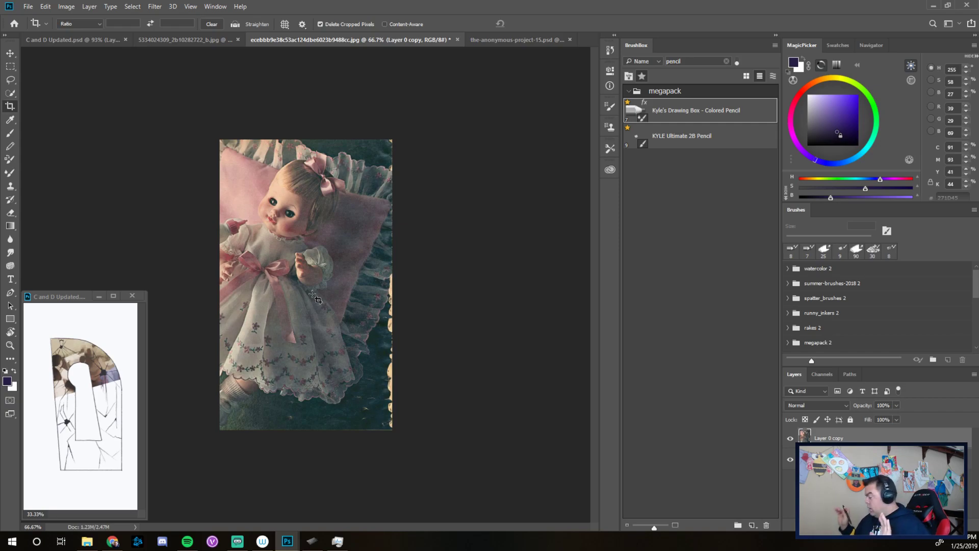
pyautogui.click(790, 460)
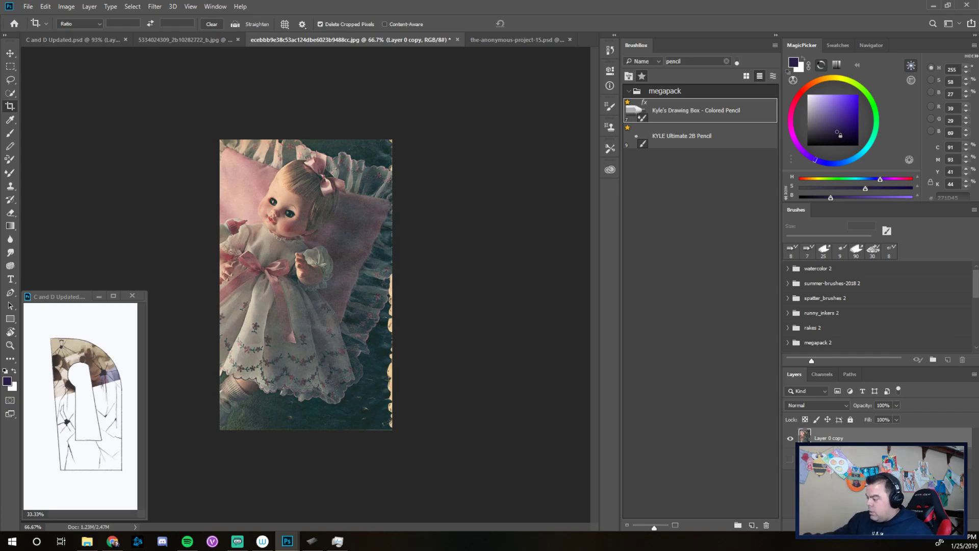
# Switch to the old black-and-white street photo of the walking family and activate the Move tool.
pyautogui.click(206, 40)
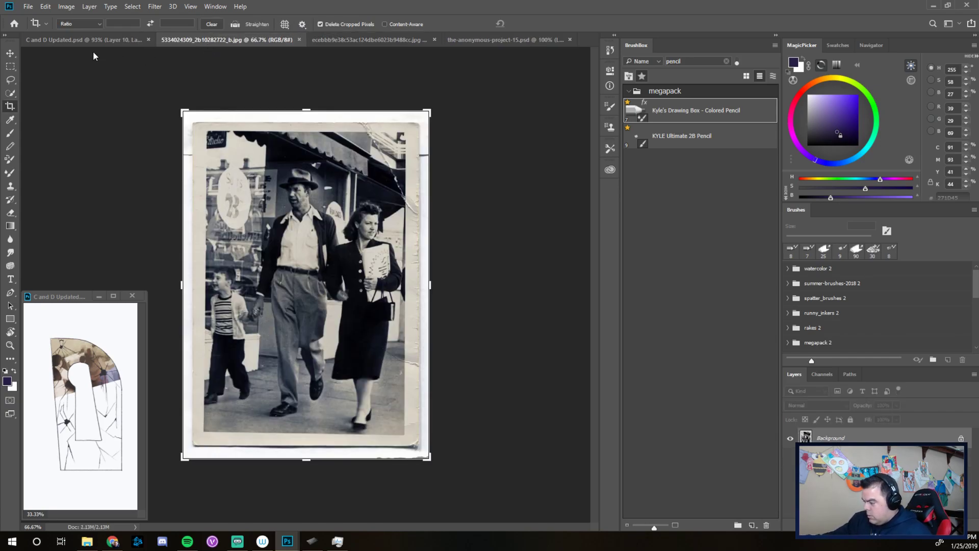
pyautogui.click(11, 53)
pyautogui.click(155, 6)
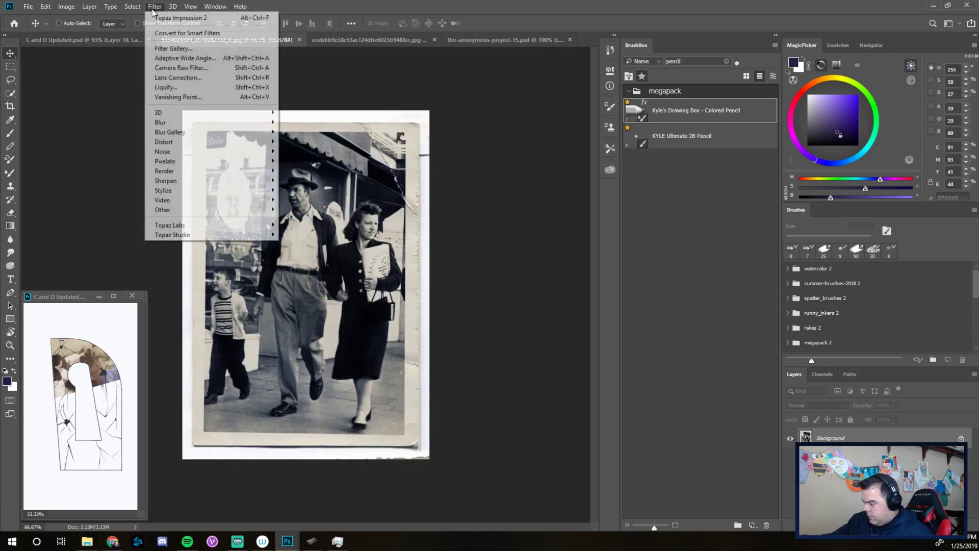
pyautogui.moveTo(264, 236)
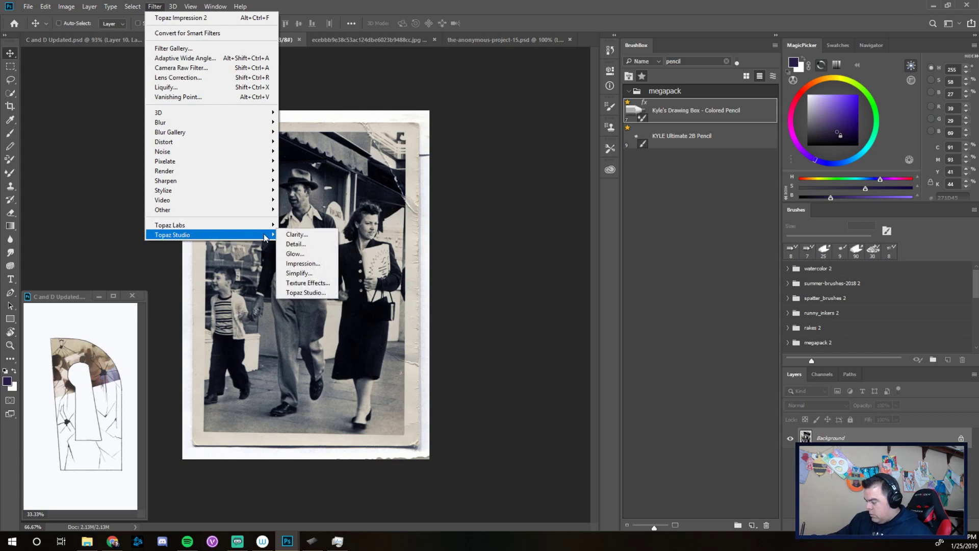
pyautogui.click(312, 293)
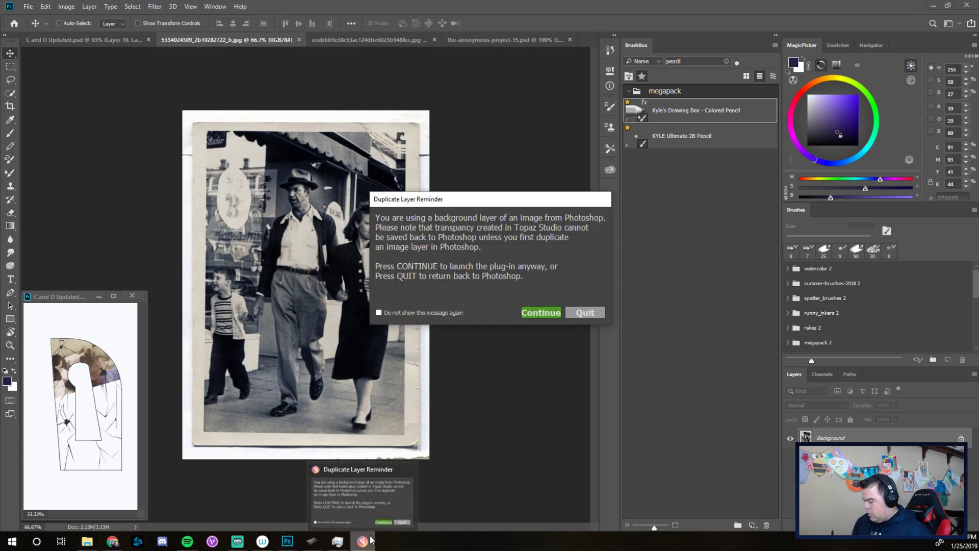
pyautogui.click(578, 316)
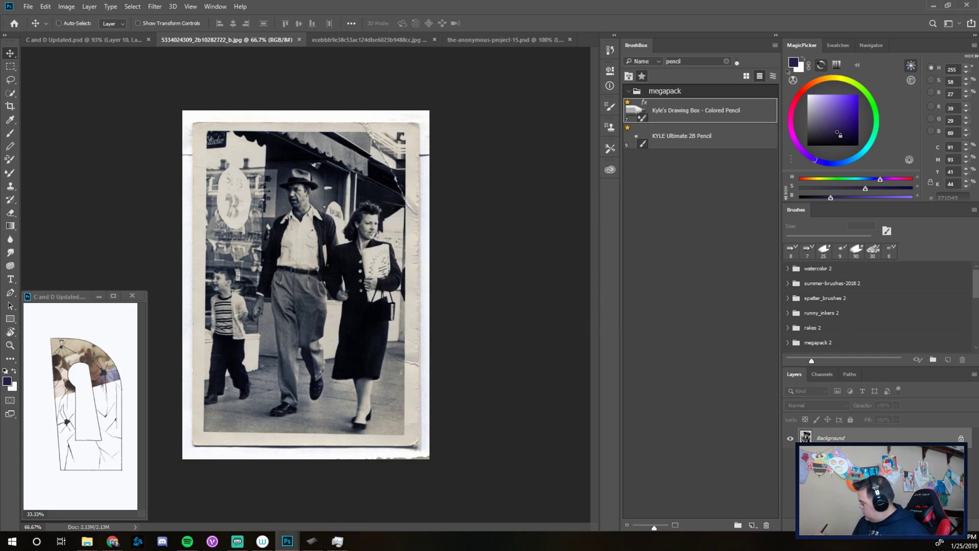
# Unlock the street photo's background layer and duplicate it.
pyautogui.click(961, 438)
pyautogui.rightClick(959, 437)
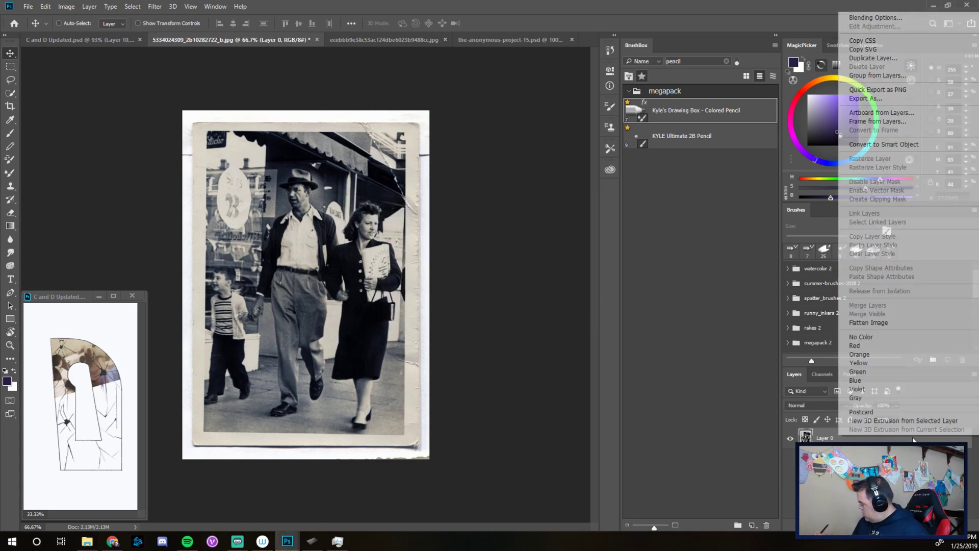
pyautogui.click(893, 59)
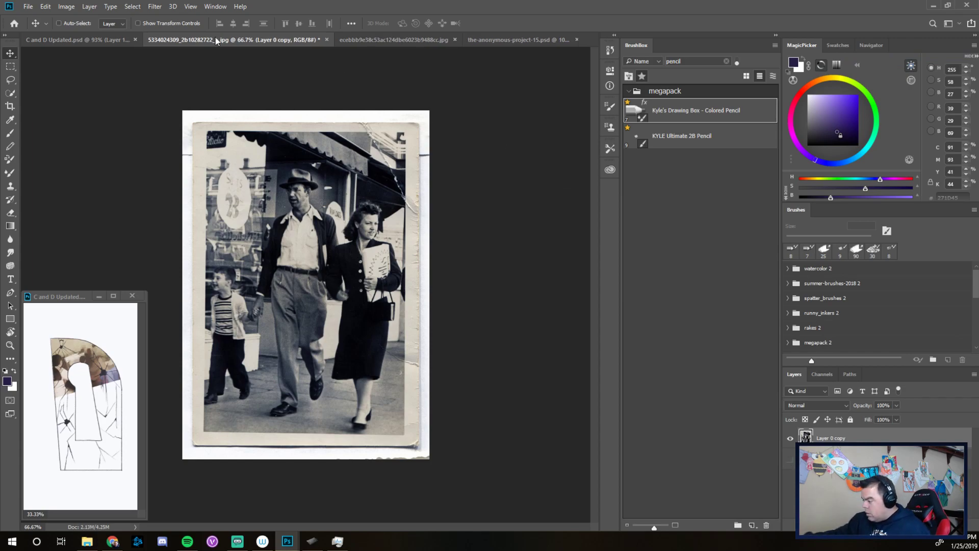
# Try to open the street photo's duplicated layer in Topaz Studio.
pyautogui.click(155, 7)
pyautogui.moveTo(212, 235)
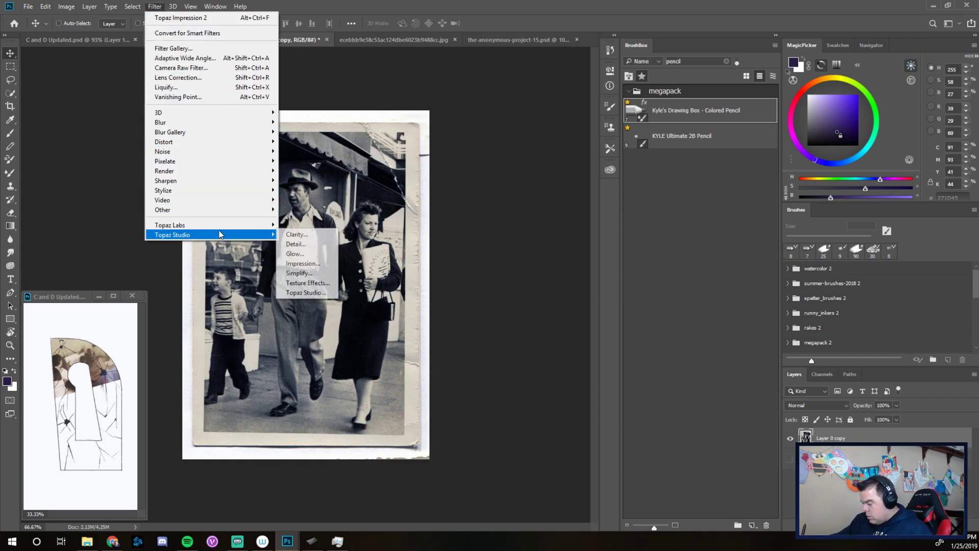
pyautogui.click(316, 293)
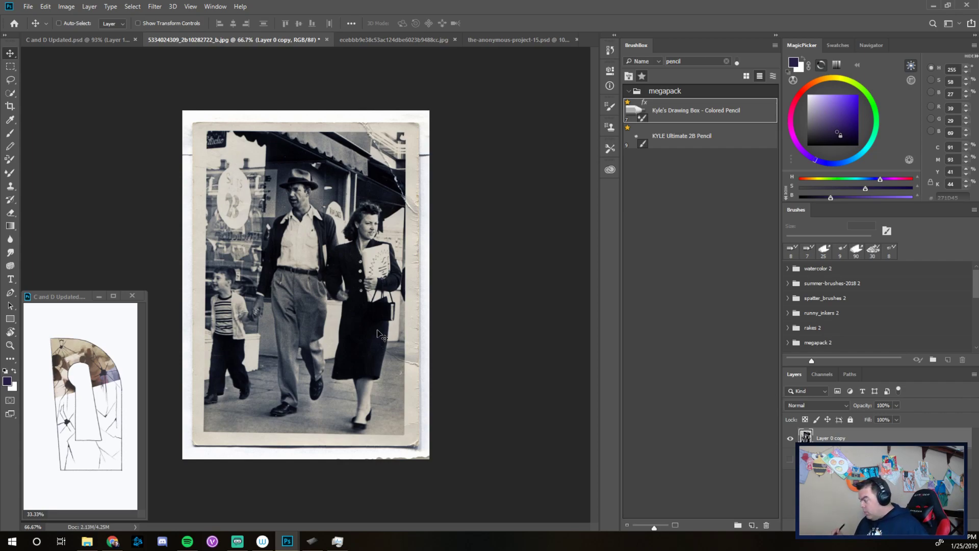
# Save the painted children image, the-anonymous-project-15.psd.
pyautogui.click(493, 40)
pyautogui.click(28, 6)
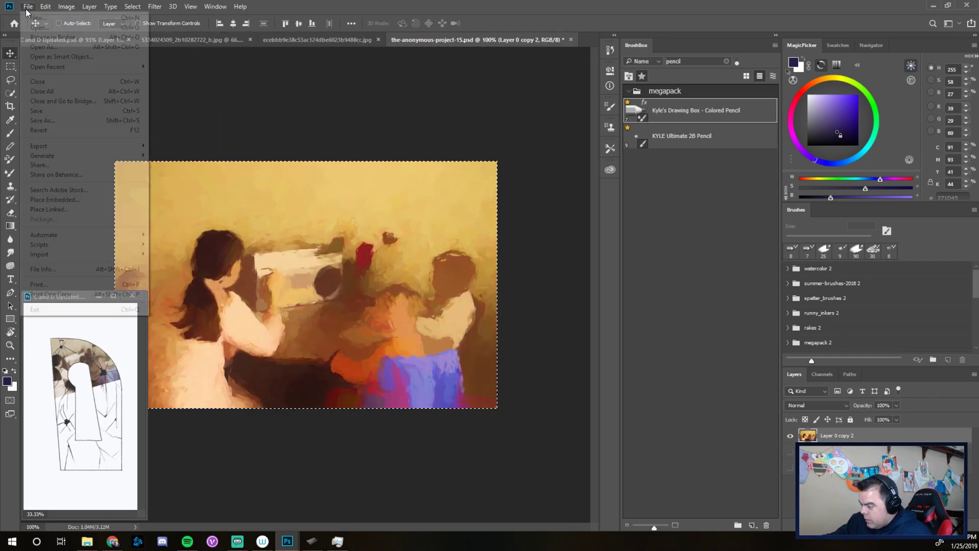
pyautogui.click(47, 110)
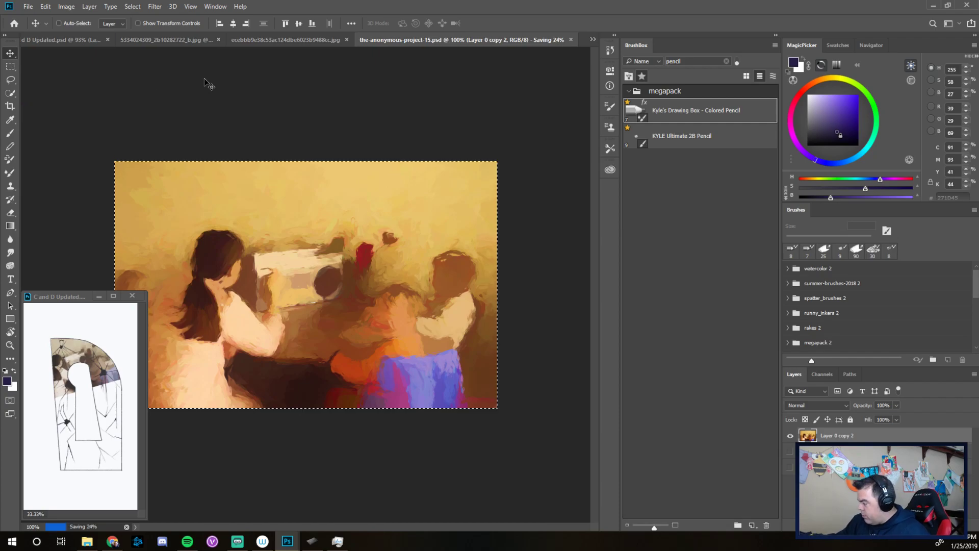
# Save the cropped doll image as a layered Photoshop file in the Pictures folder, with Maximize Compatibility on.
pyautogui.click(243, 40)
pyautogui.click(29, 7)
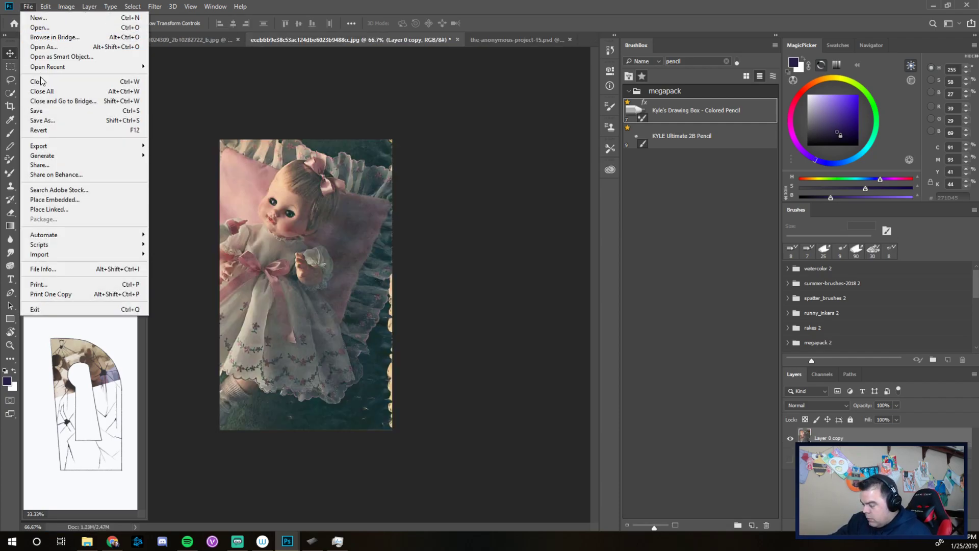
pyautogui.click(46, 110)
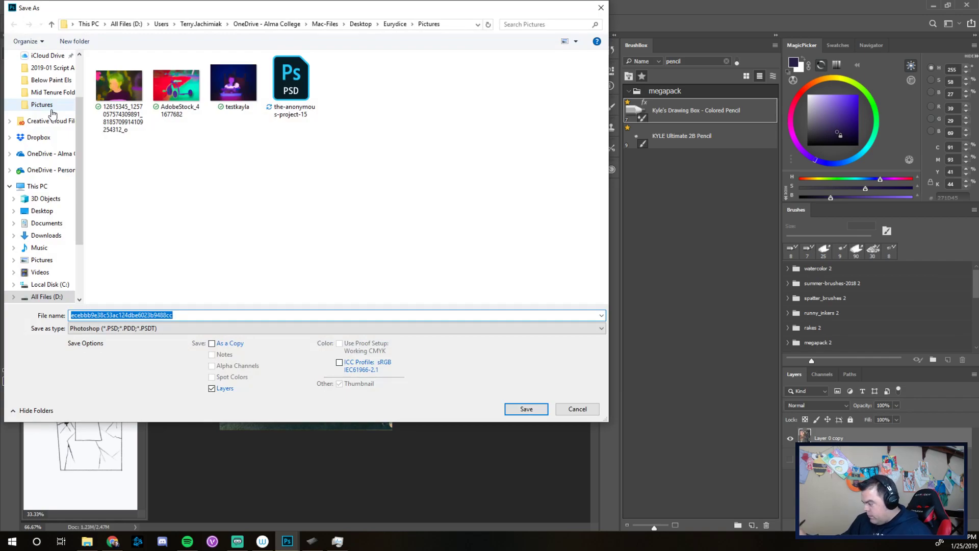
pyautogui.click(525, 411)
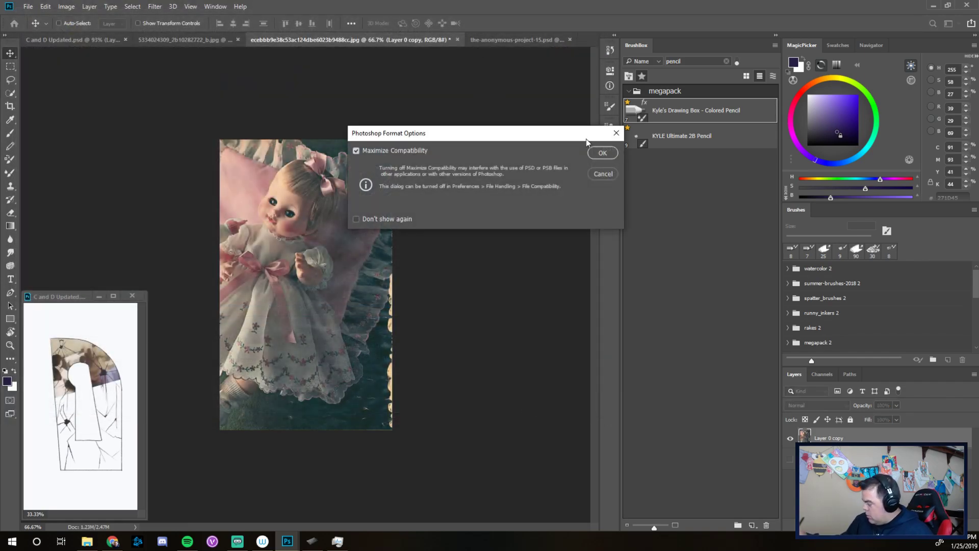
pyautogui.click(602, 152)
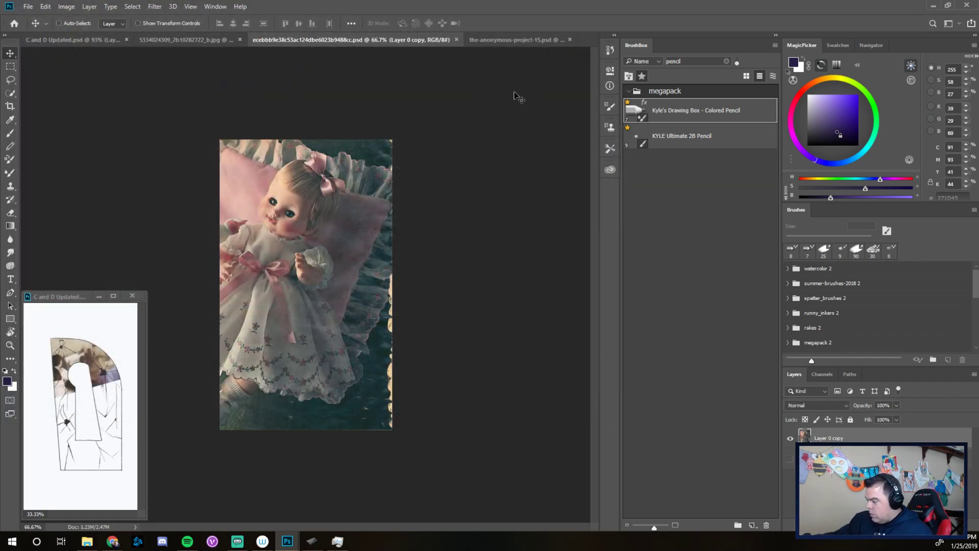
pyautogui.click(178, 40)
pyautogui.click(29, 7)
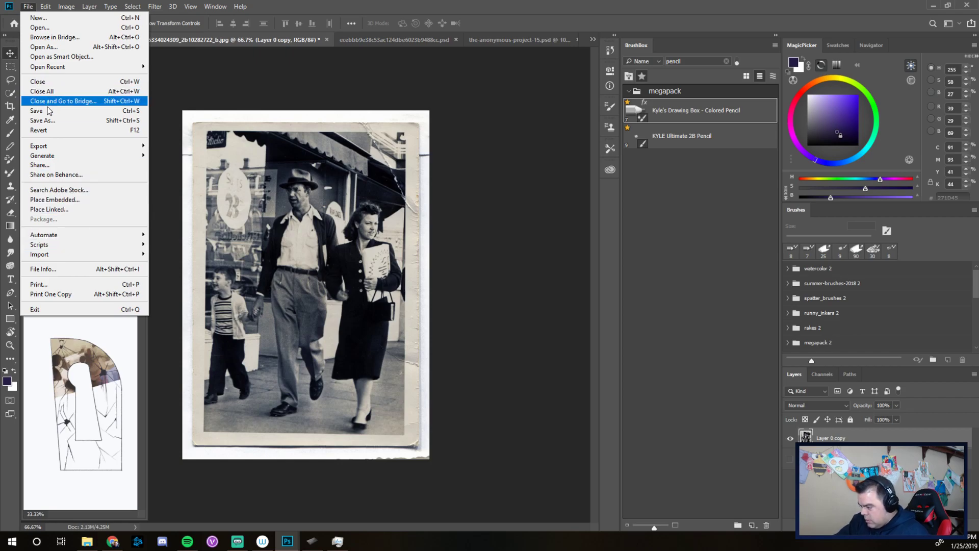
pyautogui.click(57, 120)
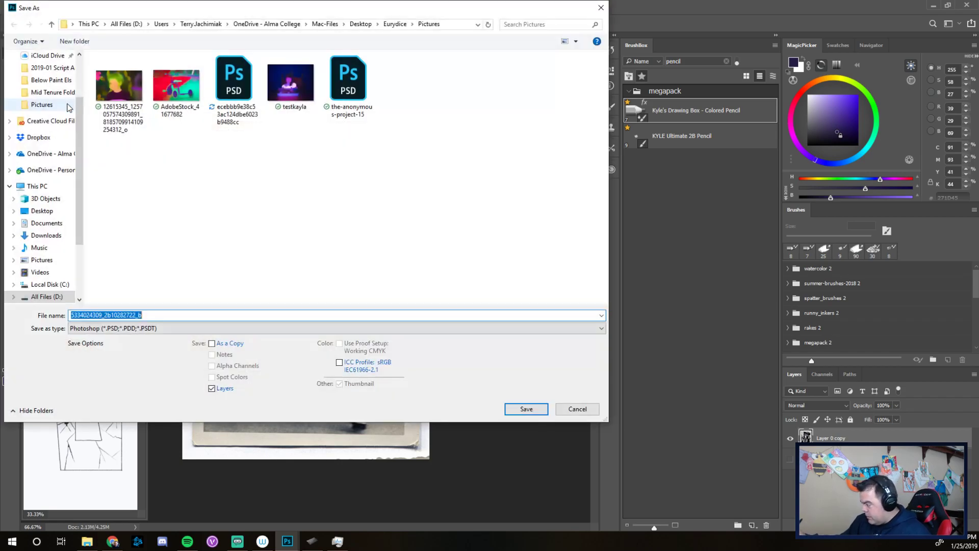
pyautogui.click(518, 409)
pyautogui.click(603, 153)
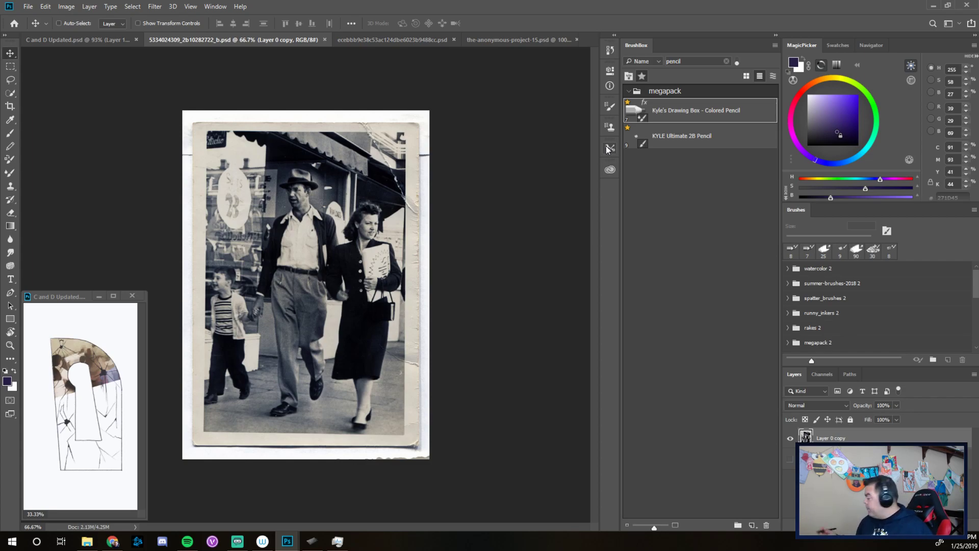
# Save C and D Updated.psd and close Photoshop.
pyautogui.click(76, 39)
pyautogui.click(28, 6)
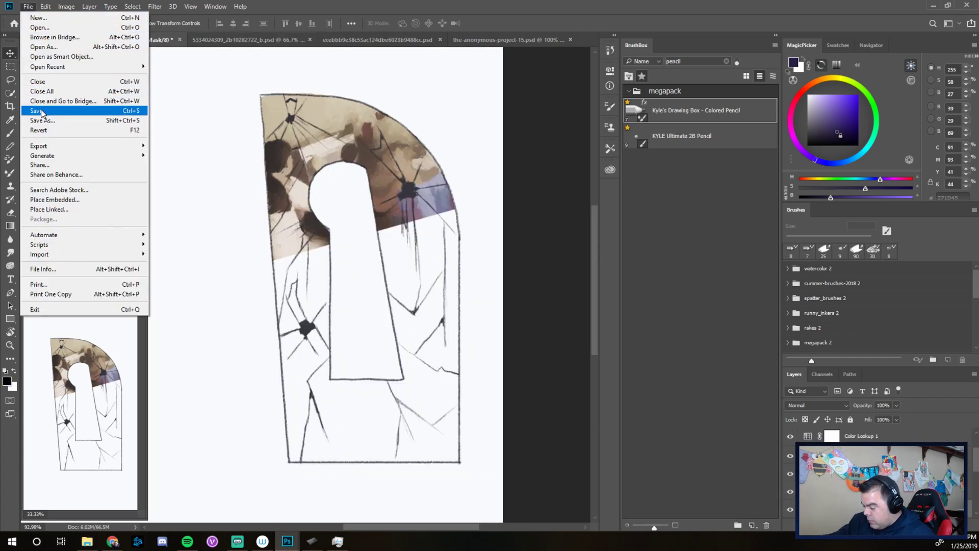
pyautogui.press('Escape')
pyautogui.click(966, 6)
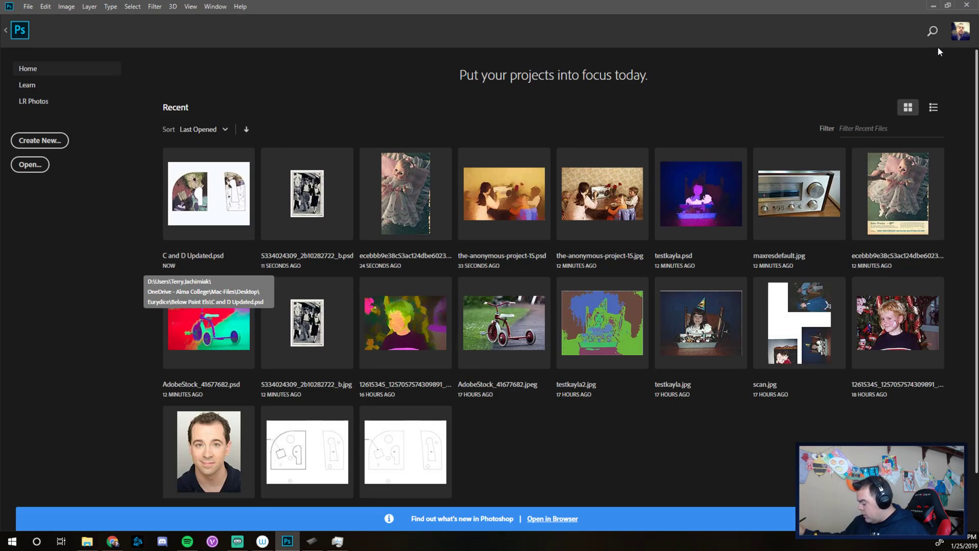
pyautogui.click(966, 5)
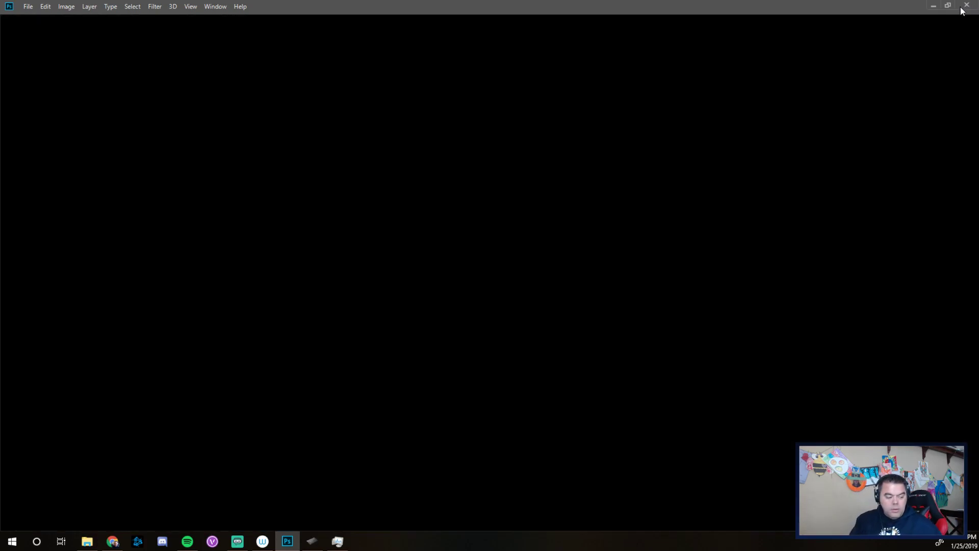
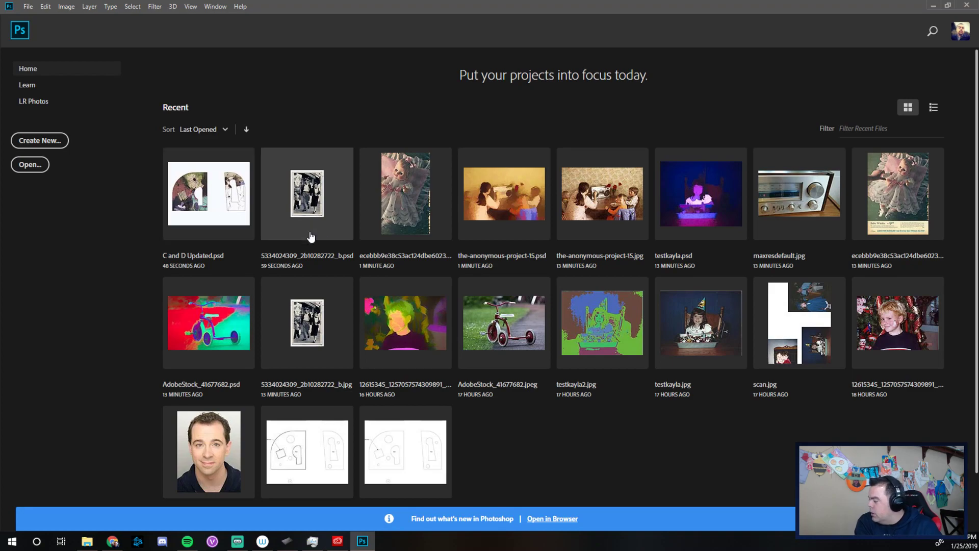
pyautogui.click(407, 194)
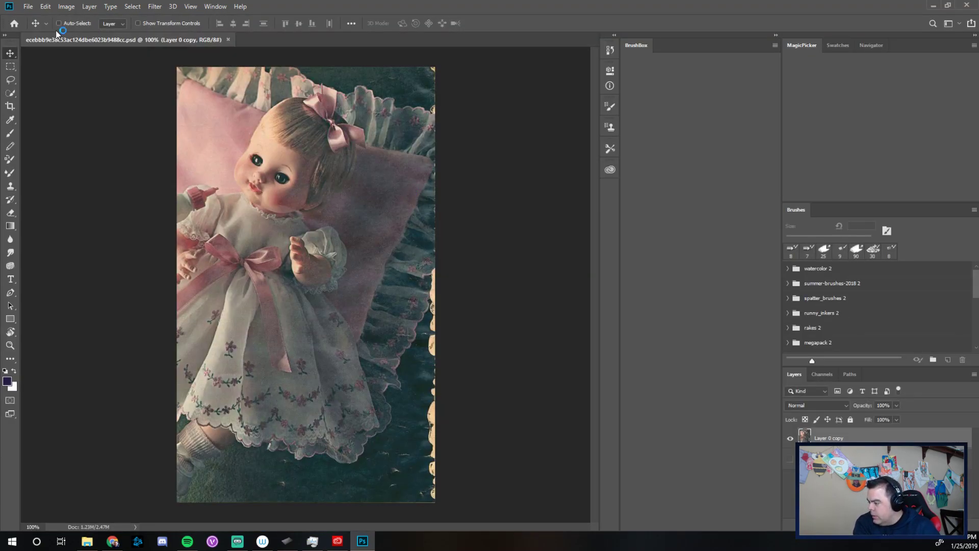
pyautogui.click(32, 7)
pyautogui.moveTo(46, 67)
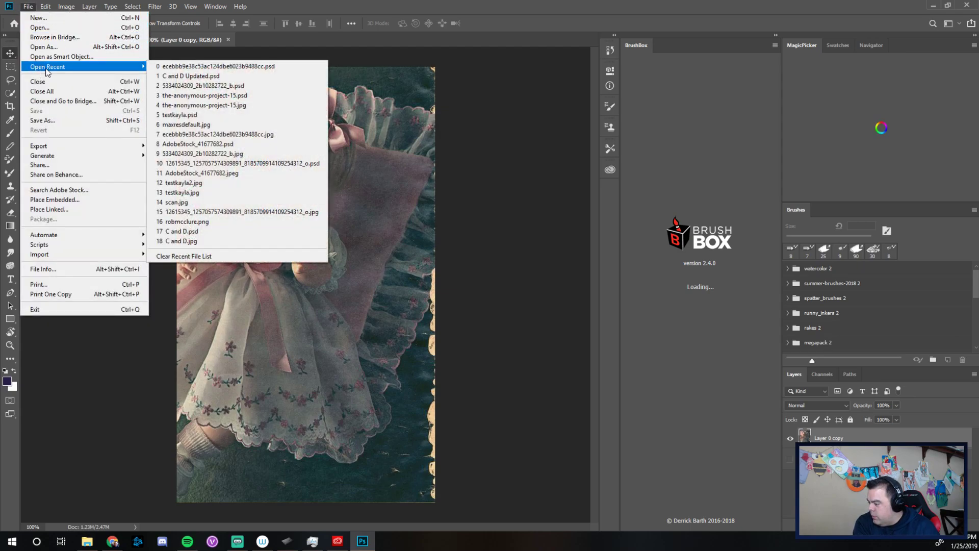
pyautogui.click(197, 76)
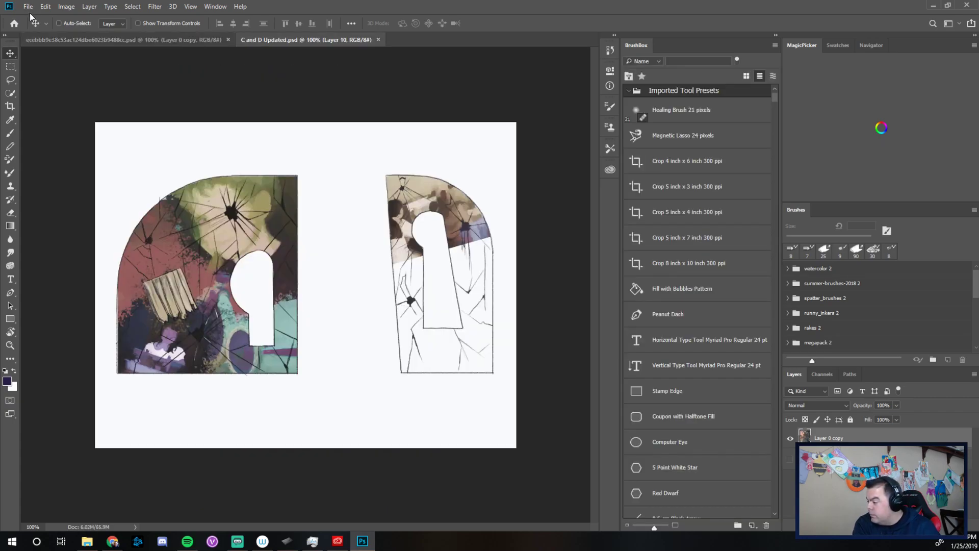
pyautogui.click(31, 7)
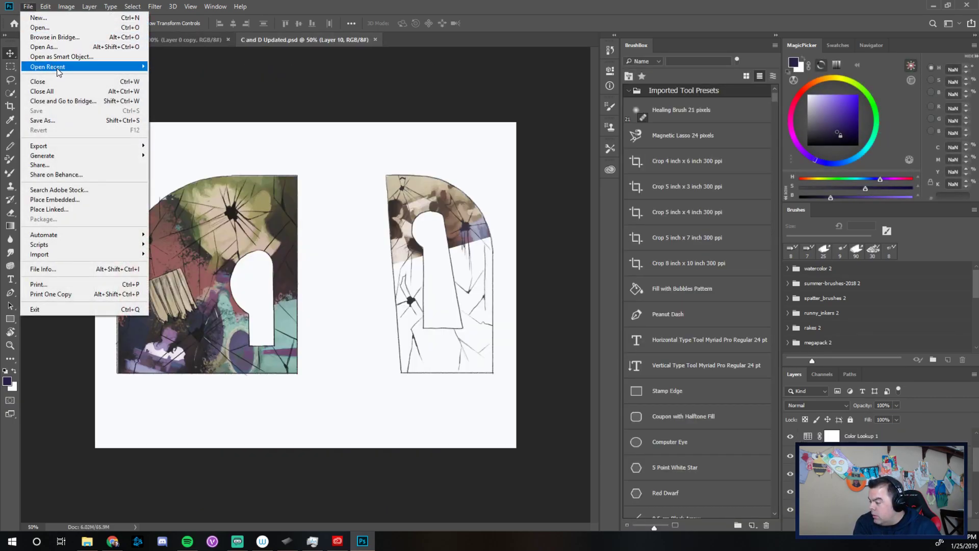
pyautogui.moveTo(92, 68)
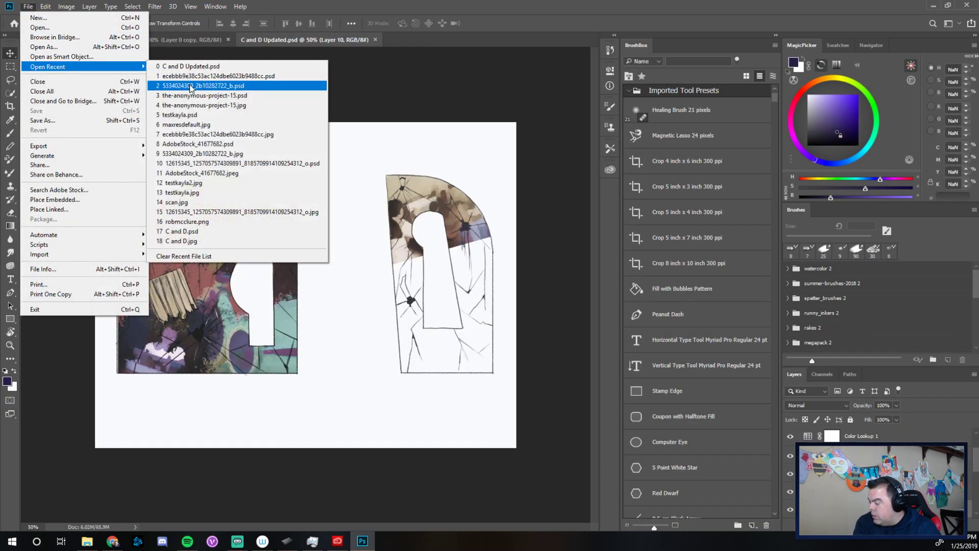
pyautogui.click(192, 88)
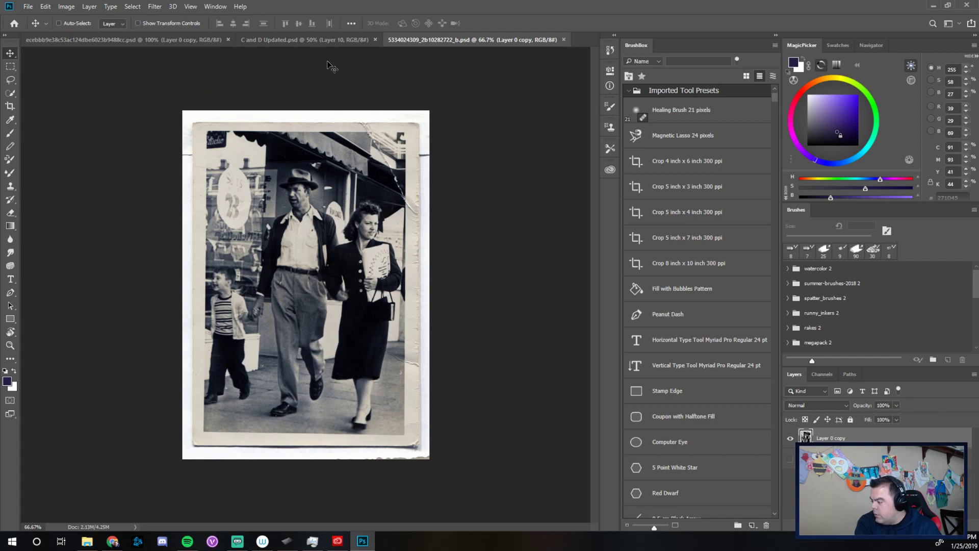
# Open the doll image in Topaz Studio and apply the Paint by Numbers effect from the Studio Duotone category.
pyautogui.click(195, 43)
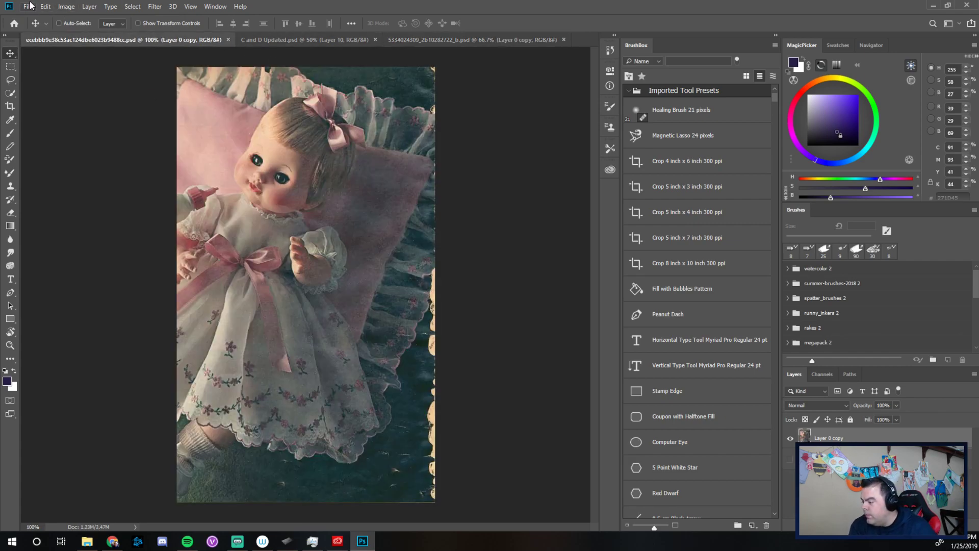
pyautogui.click(154, 6)
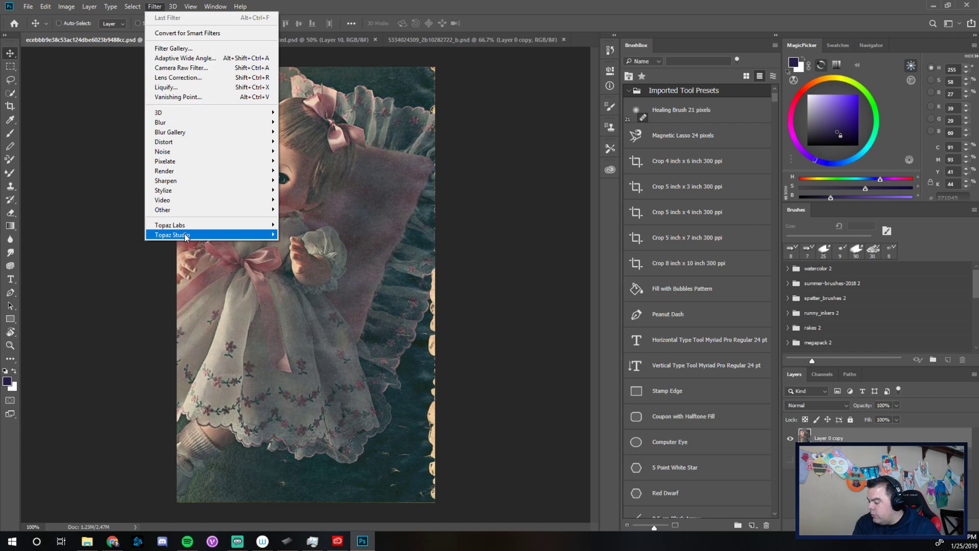
pyautogui.moveTo(213, 241)
pyautogui.click(308, 293)
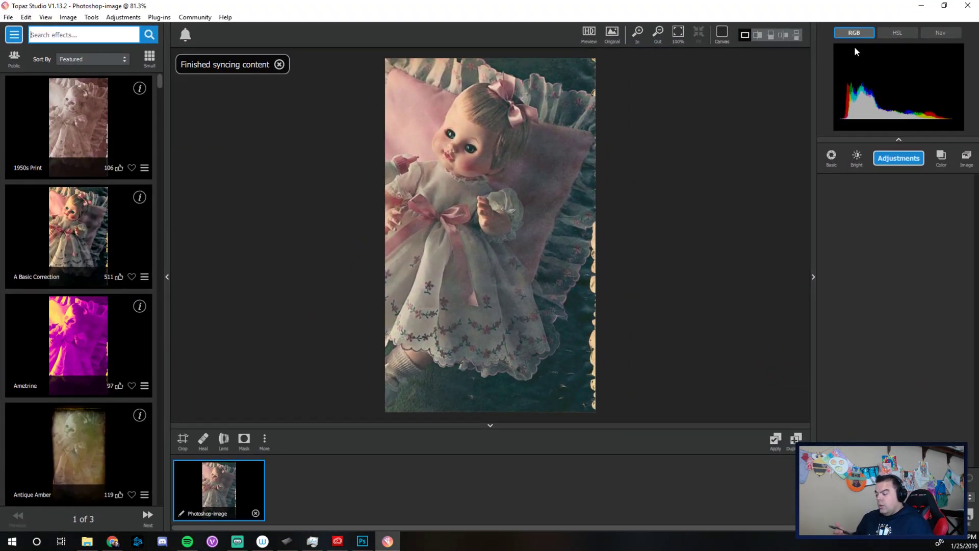
pyautogui.click(15, 35)
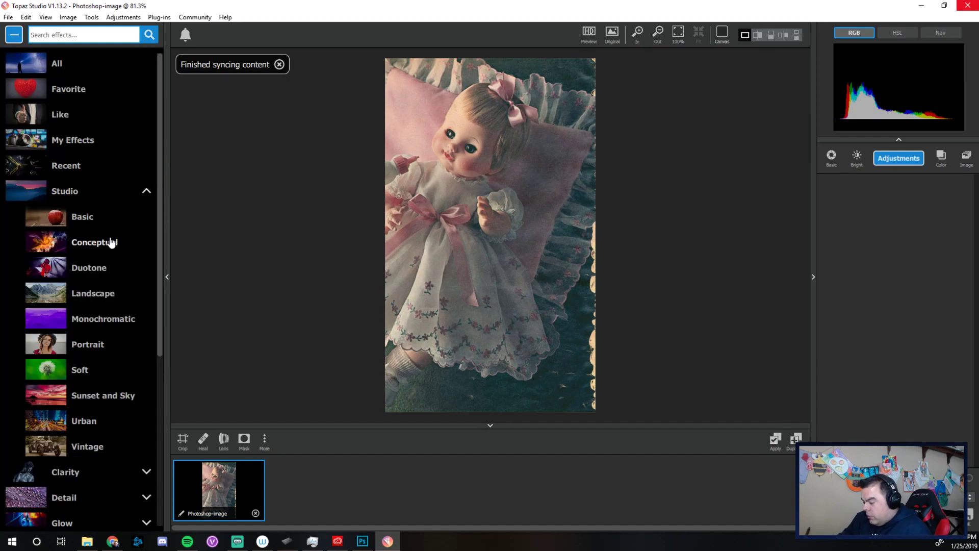
pyautogui.click(89, 268)
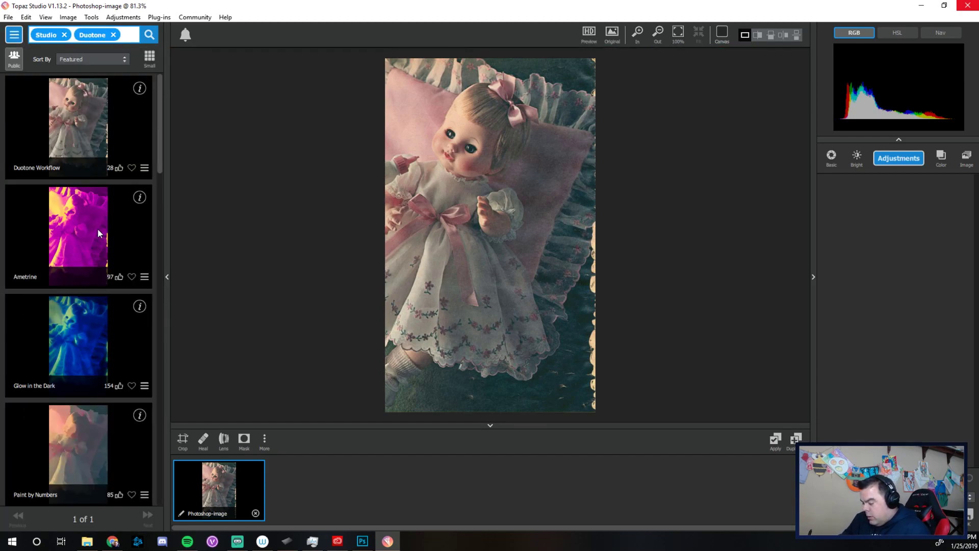
pyautogui.click(89, 446)
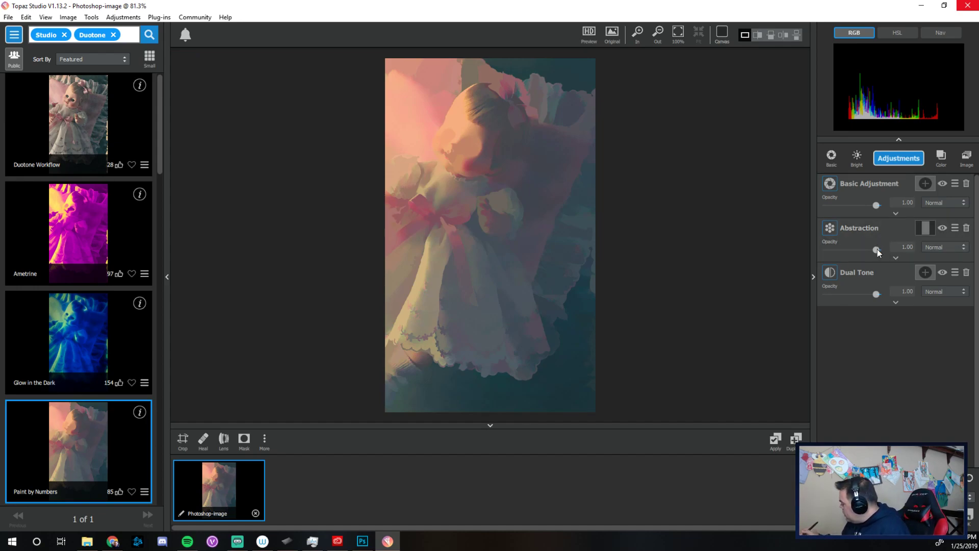
# Set the Abstraction adjustment's Simplify Size to 0.54.
pyautogui.moveTo(920, 227); pyautogui.dragTo(953, 231)
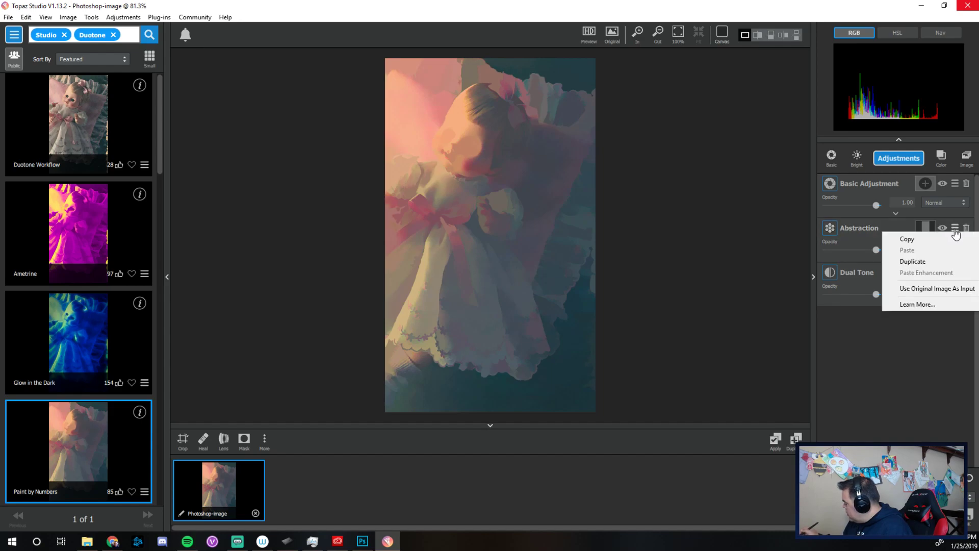
pyautogui.click(873, 228)
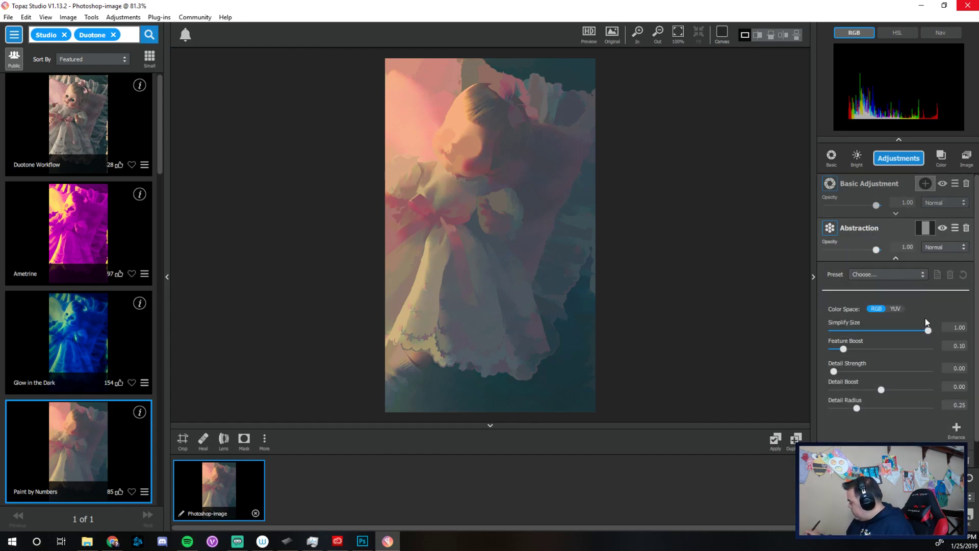
pyautogui.moveTo(929, 329); pyautogui.dragTo(886, 333)
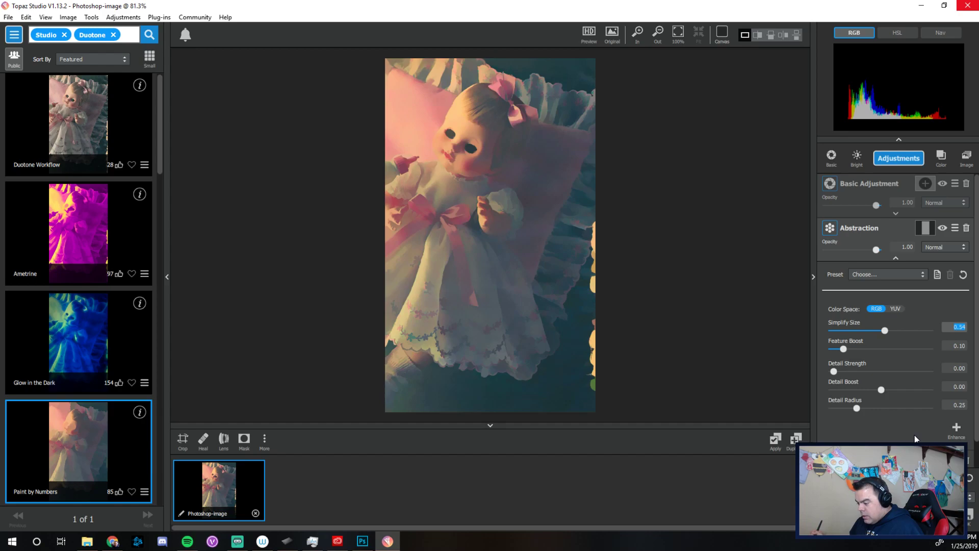
# Try an Impression adjustment and its presets on the doll image, and remove the adjustment.
pyautogui.click(899, 159)
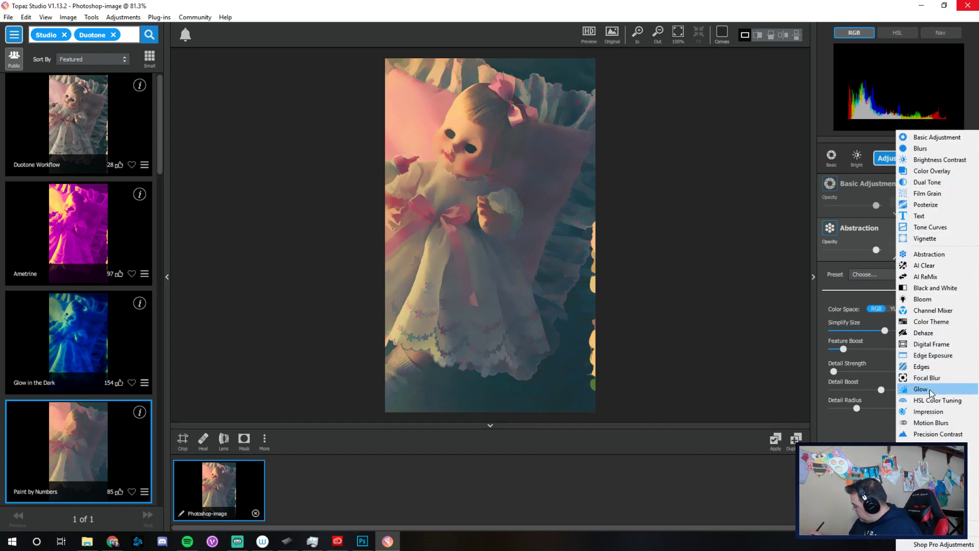
pyautogui.click(929, 412)
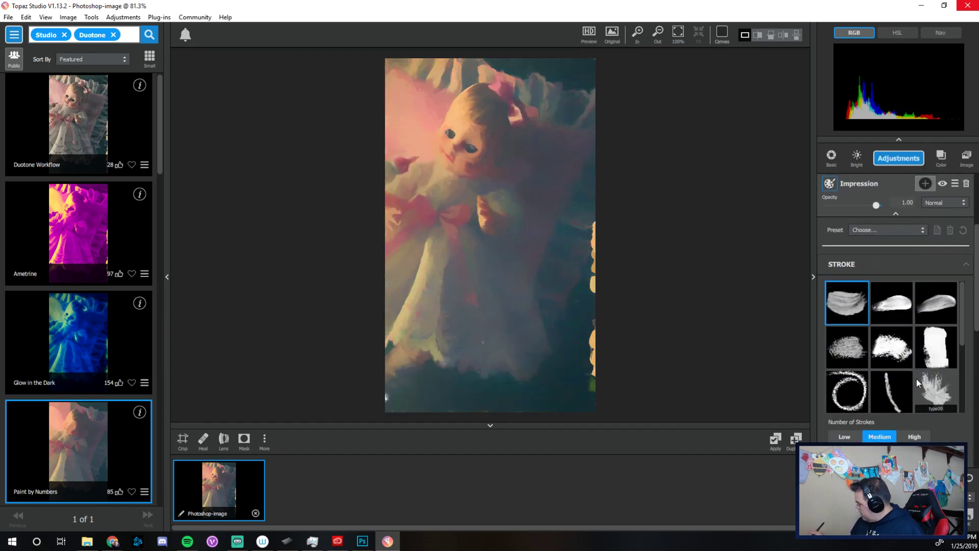
pyautogui.click(878, 230)
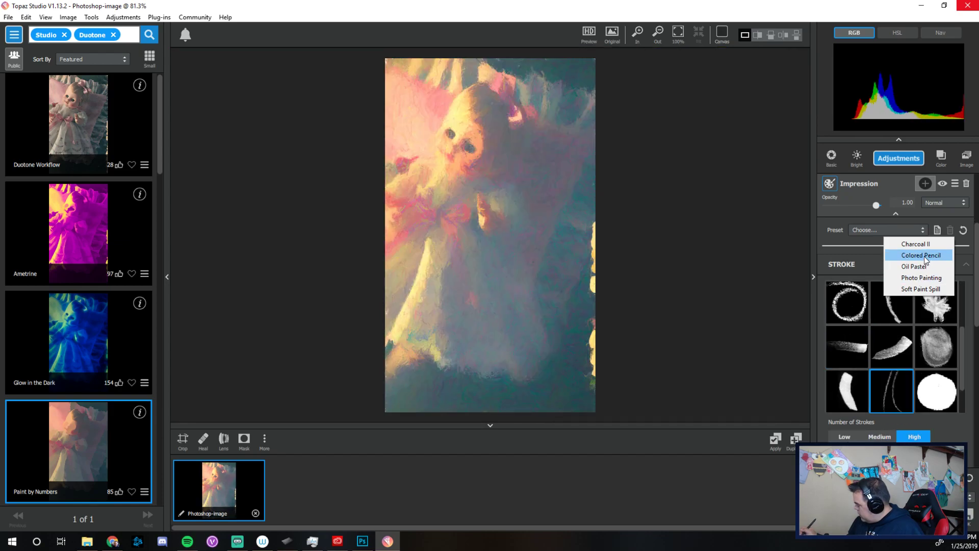
pyautogui.click(952, 227)
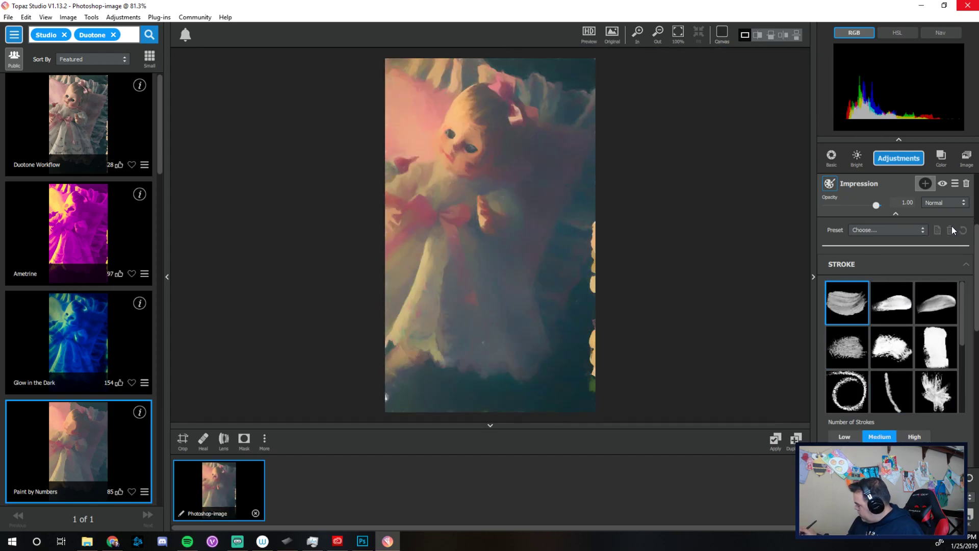
pyautogui.click(956, 186)
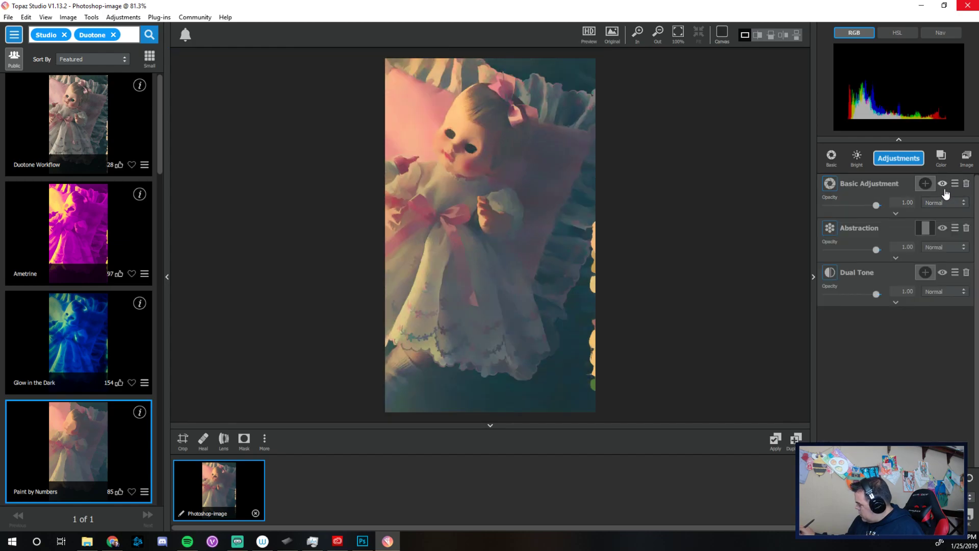
# Accept the Topaz Studio result back into Photoshop and duplicate the painted doll layer under the default name.
pyautogui.click(969, 514)
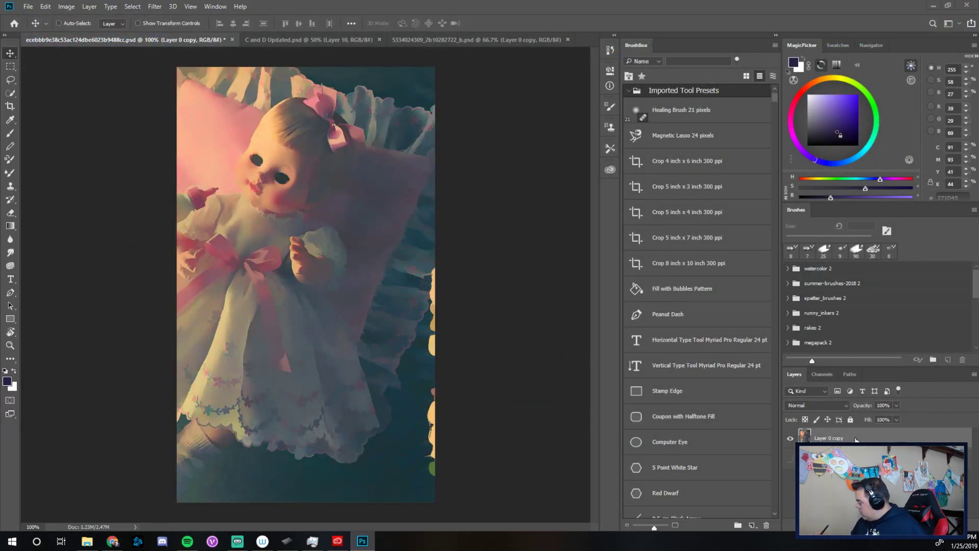
pyautogui.rightClick(959, 438)
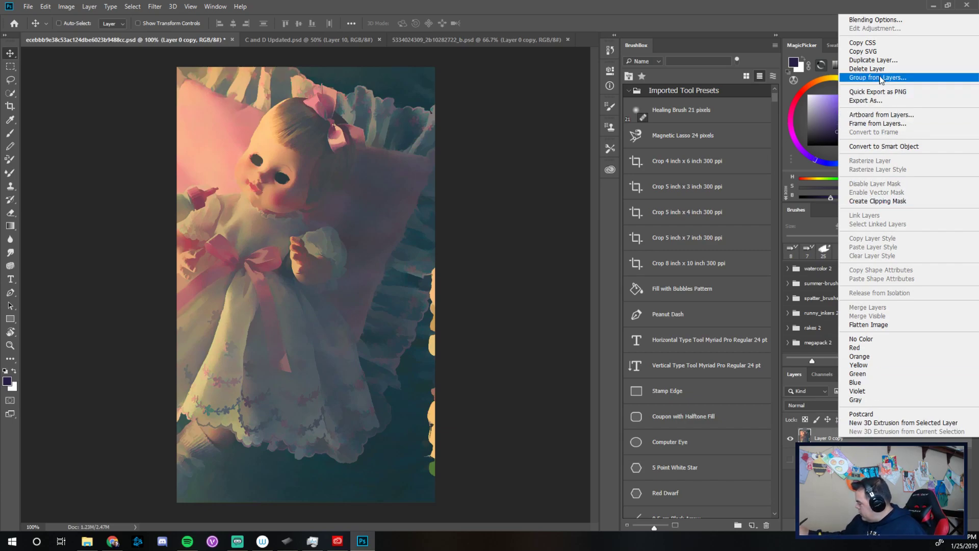
pyautogui.click(882, 60)
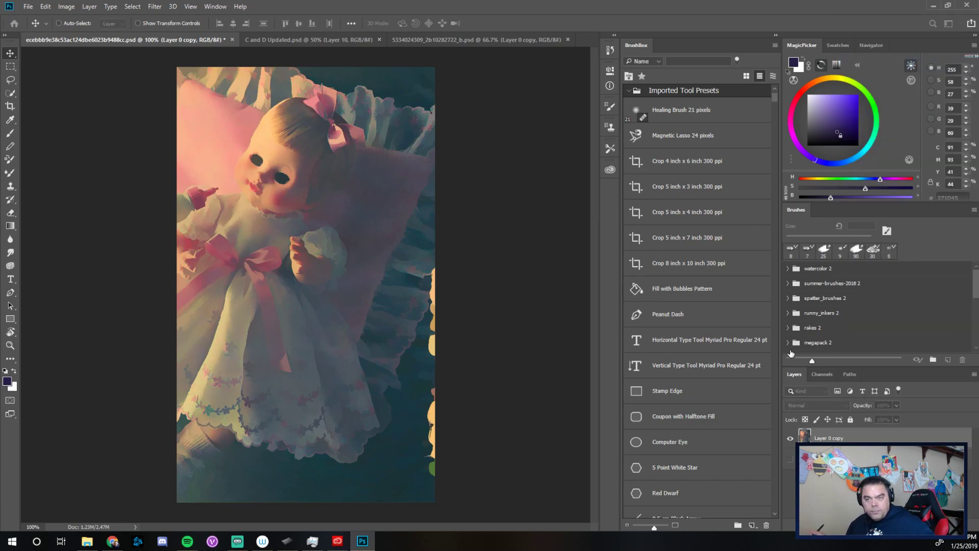
pyautogui.press('Return')
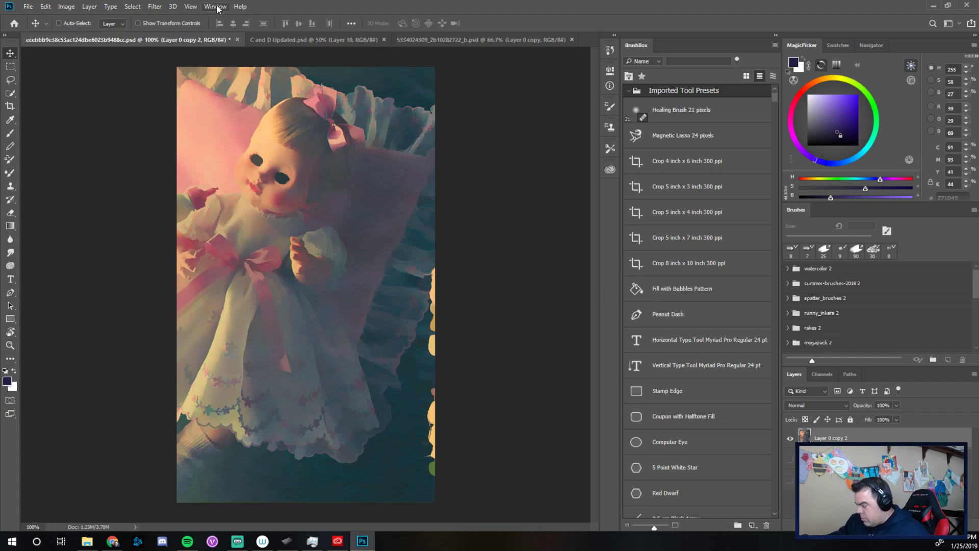
# Open the duplicated doll layer in Topaz Studio and try the Impressionistic effect 00 Charcoal Oil Pastel I.
pyautogui.click(155, 6)
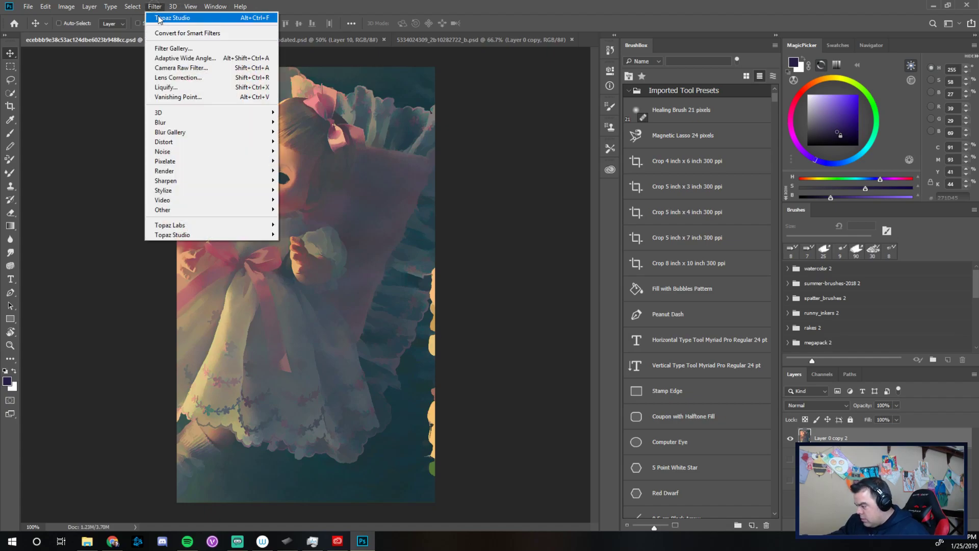
pyautogui.moveTo(210, 235)
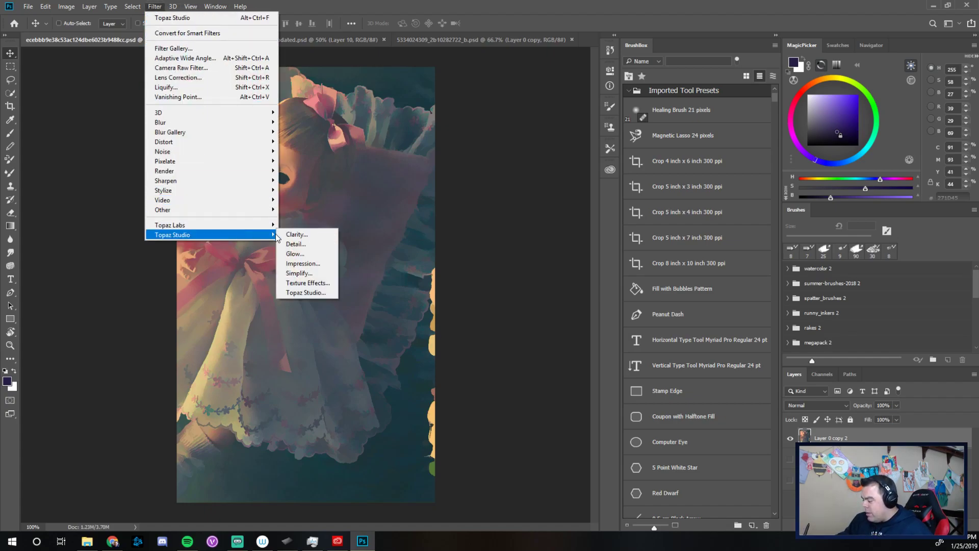
pyautogui.click(306, 292)
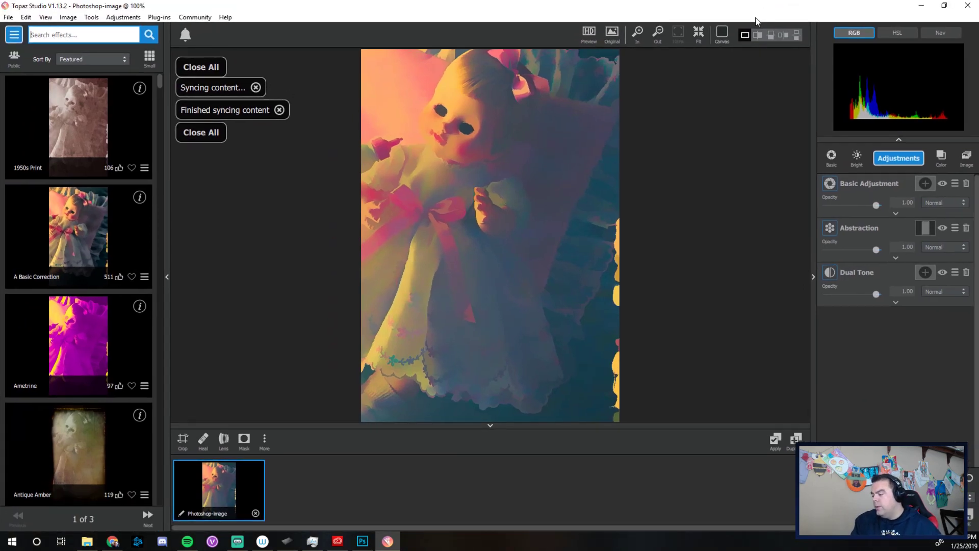
pyautogui.click(23, 40)
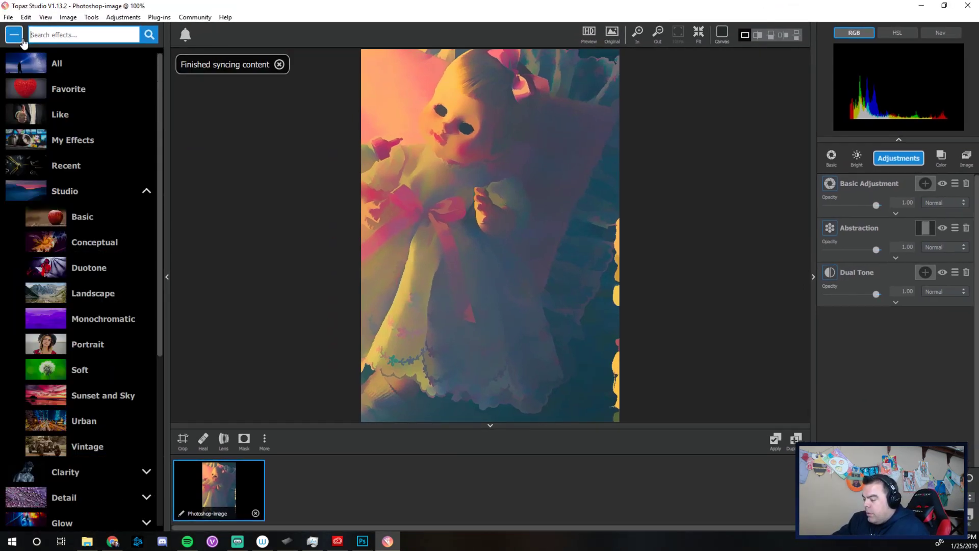
pyautogui.click(146, 190)
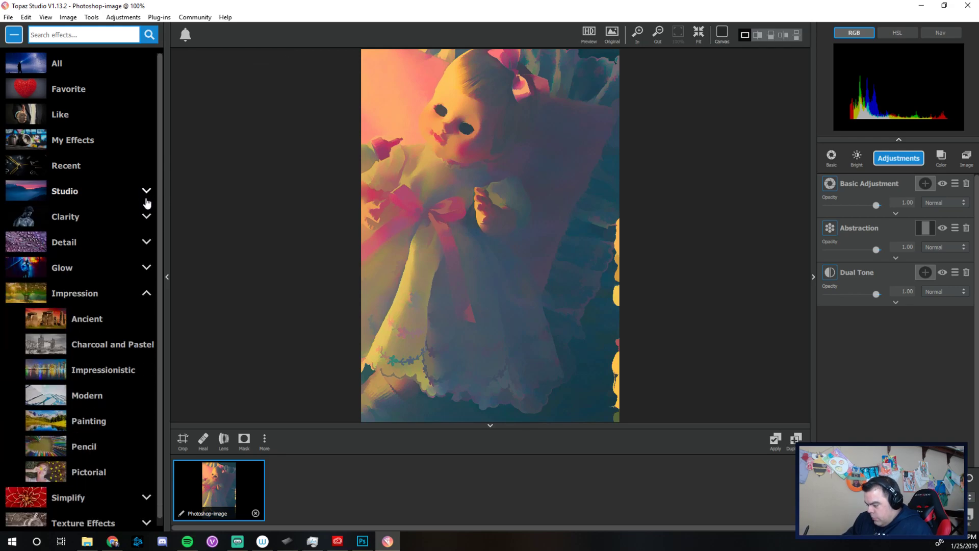
pyautogui.click(113, 376)
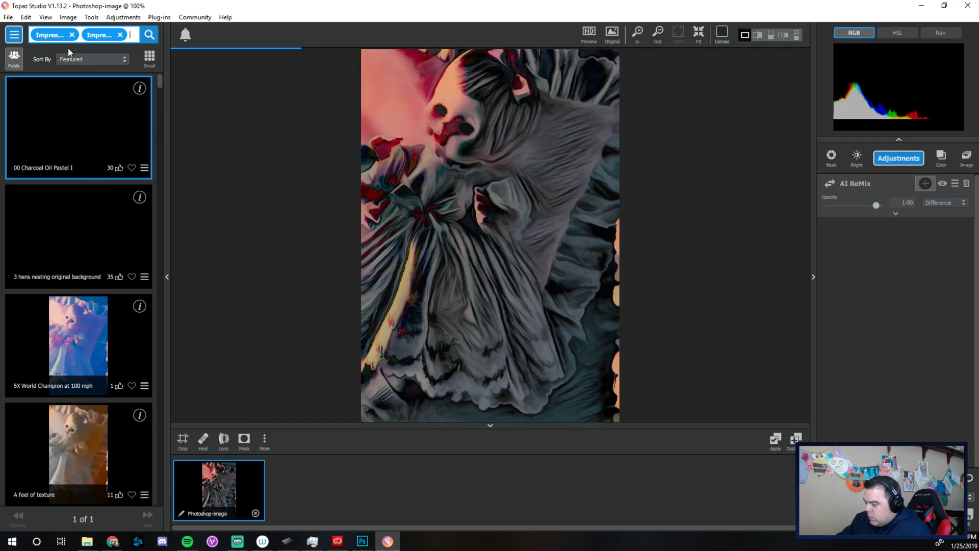
# Replace the effect with a brushy one from Impression's Painting category and accept the result back into Photoshop.
pyautogui.click(13, 34)
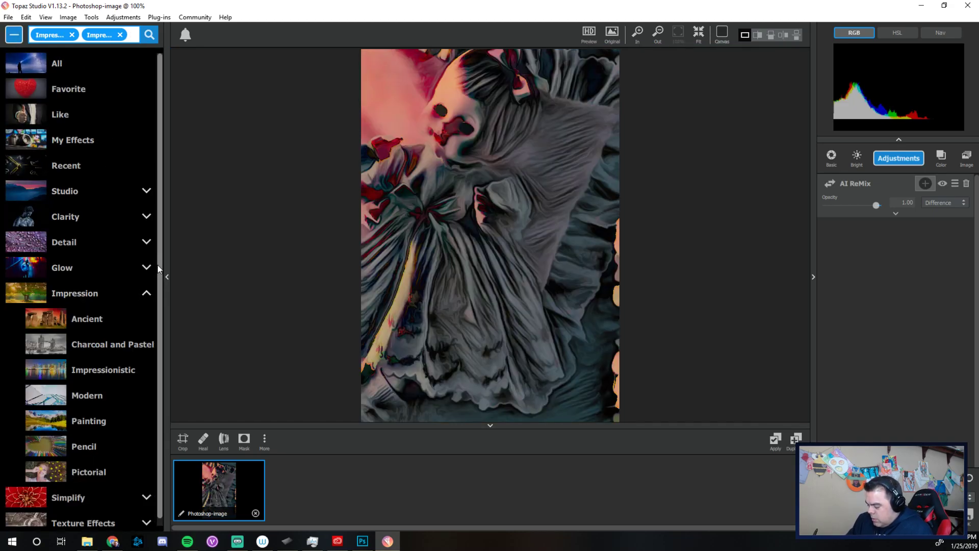
pyautogui.click(98, 422)
pyautogui.moveTo(161, 97)
pyautogui.mouseDown()
pyautogui.moveTo(173, 382)
pyautogui.moveTo(164, 302)
pyautogui.mouseUp()
pyautogui.click(80, 192)
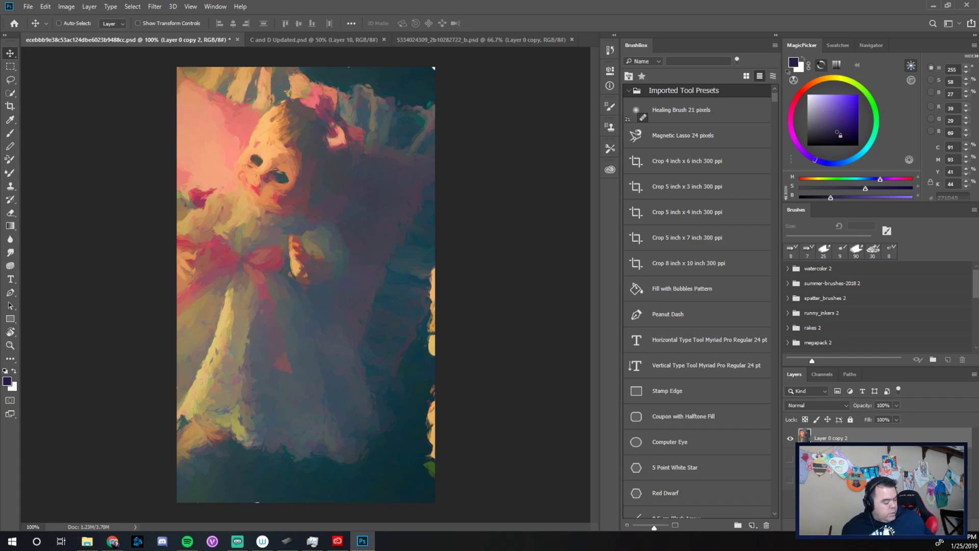
# Copy the whole painterly doll image and paste it as a new layer into C and D Updated.psd.
pyautogui.hotkey('ctrl', 'a')
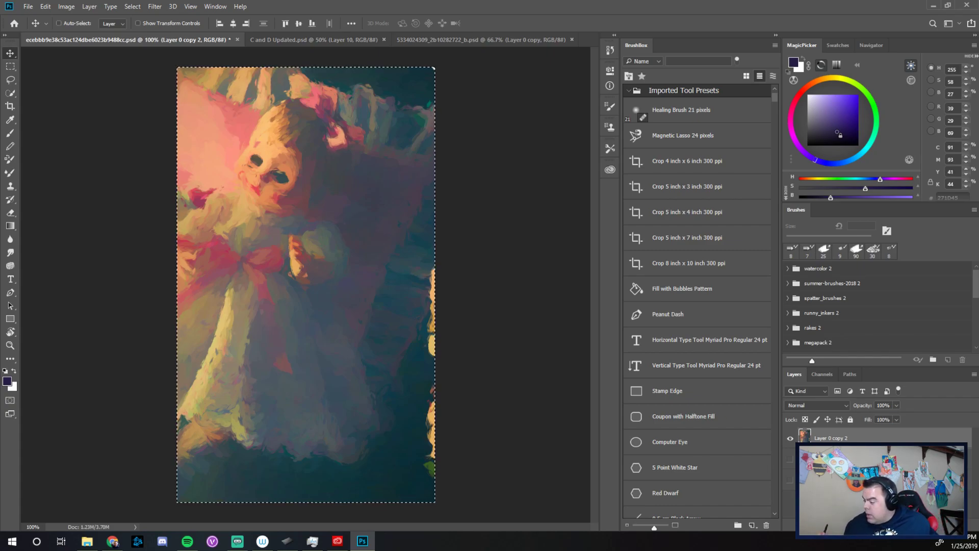
pyautogui.click(313, 39)
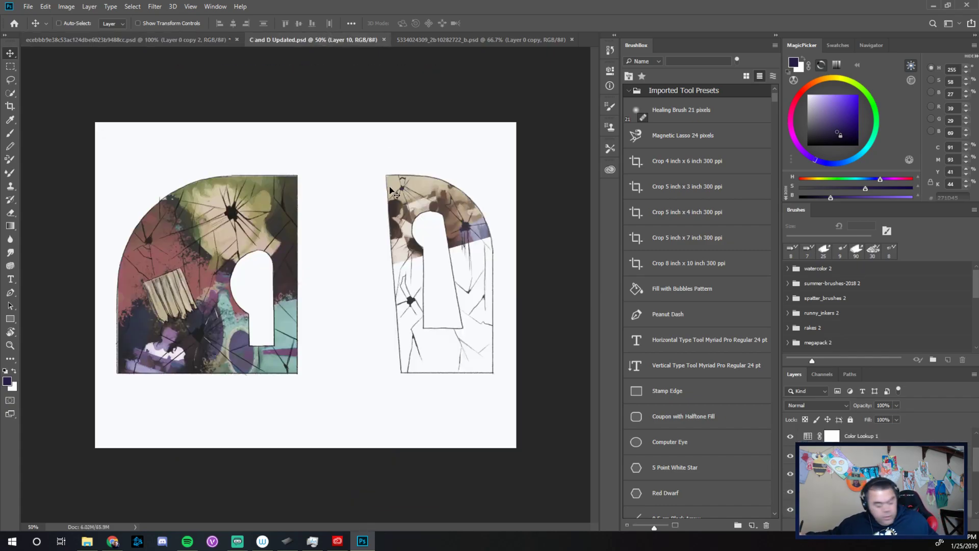
pyautogui.hotkey('ctrl', 'v')
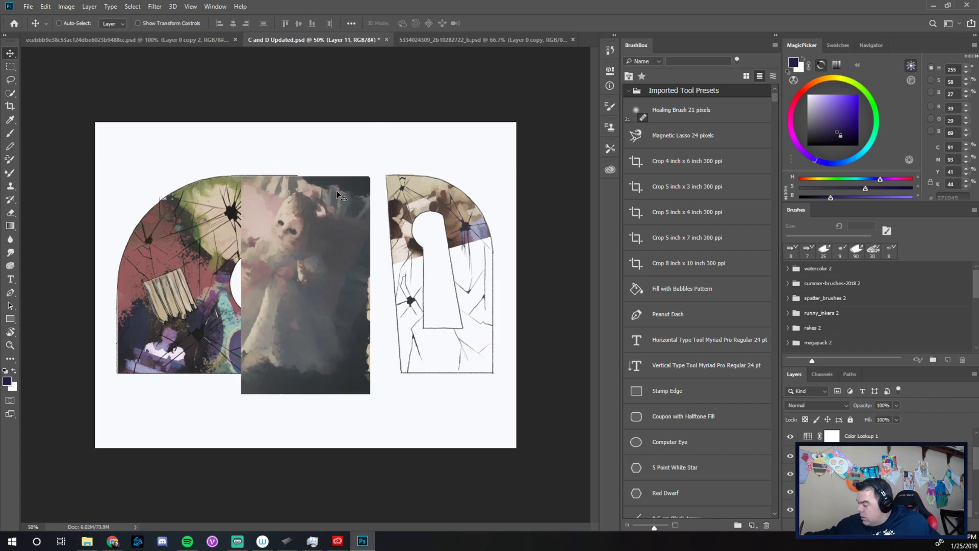
# Scale the pasted doll painting to about 73%, rotate it about 11° and place it over the lower part of the narrower cracked letter.
pyautogui.moveTo(357, 198); pyautogui.dragTo(510, 209)
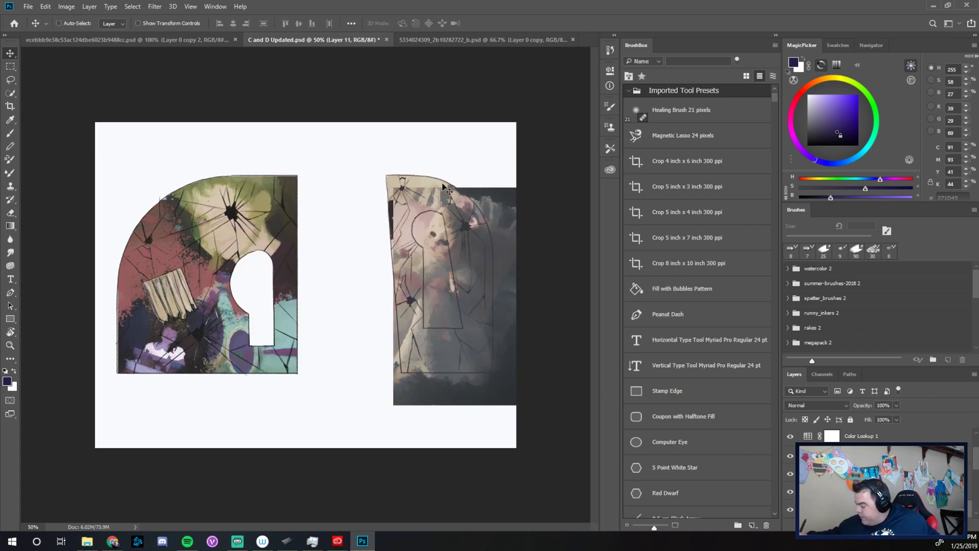
pyautogui.hotkey('ctrl', 't')
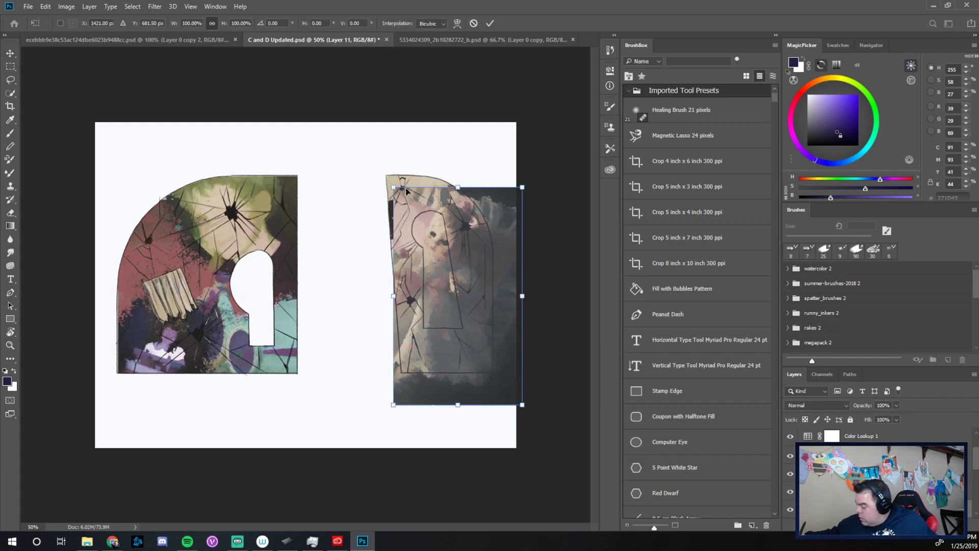
pyautogui.moveTo(393, 187); pyautogui.dragTo(444, 273)
pyautogui.moveTo(496, 320); pyautogui.dragTo(485, 283)
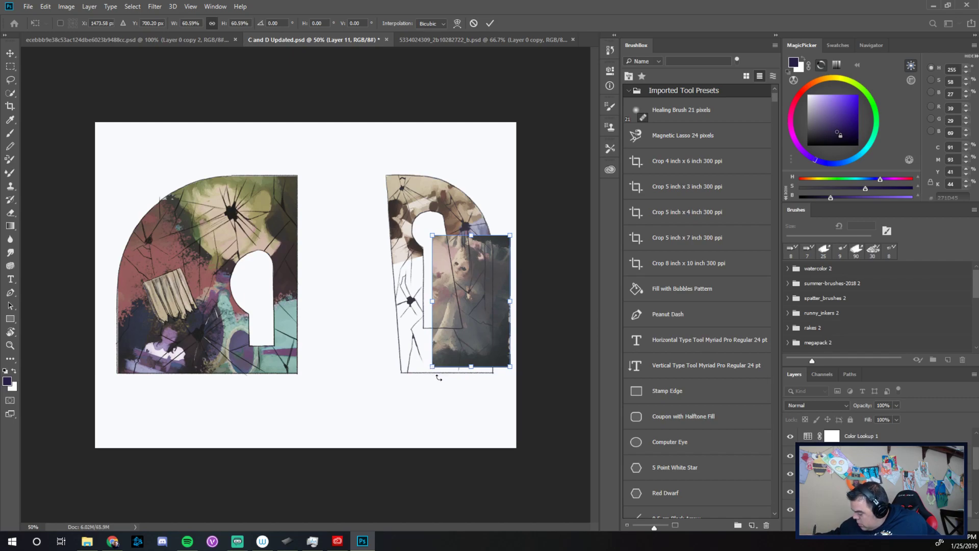
pyautogui.moveTo(433, 374); pyautogui.dragTo(401, 377)
pyautogui.moveTo(459, 350); pyautogui.dragTo(474, 353)
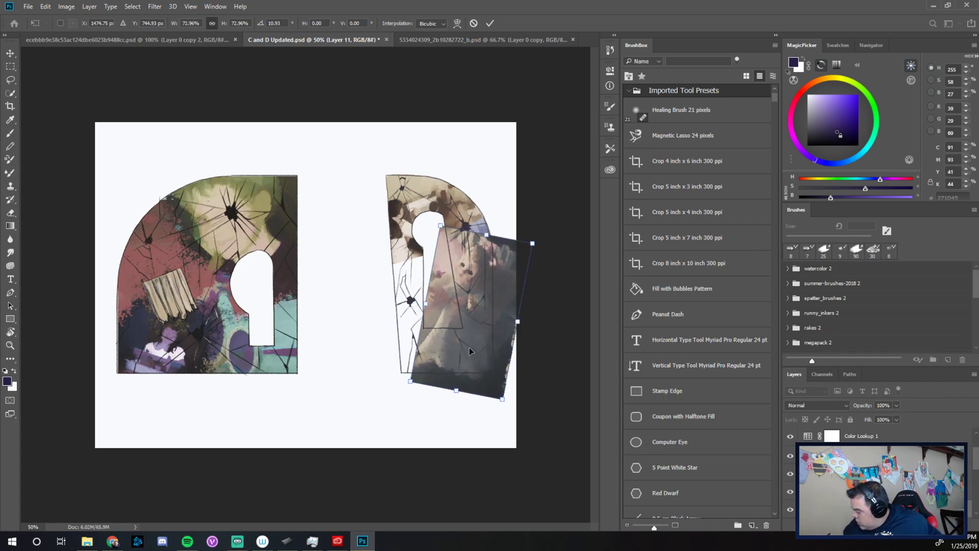
pyautogui.rightClick(467, 351)
pyautogui.click(481, 336)
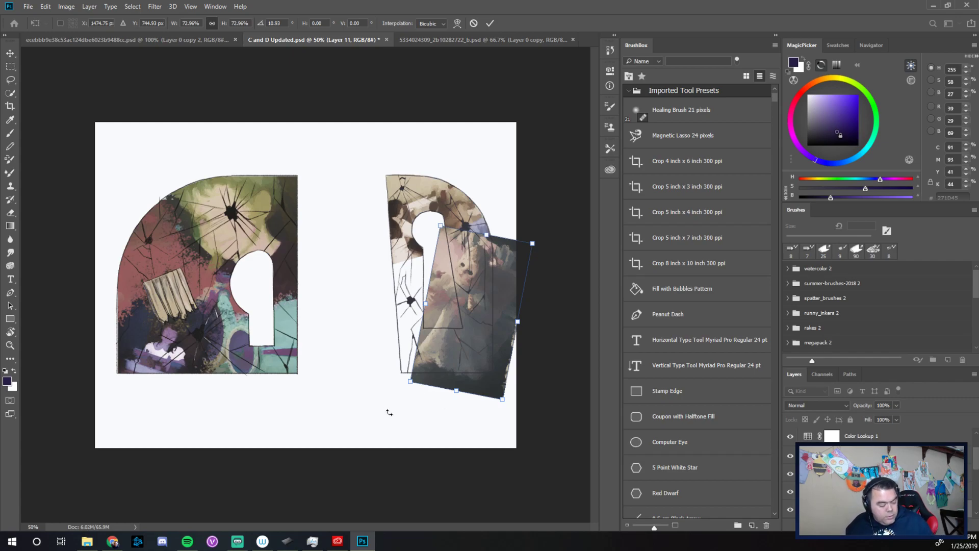
pyautogui.press('Return')
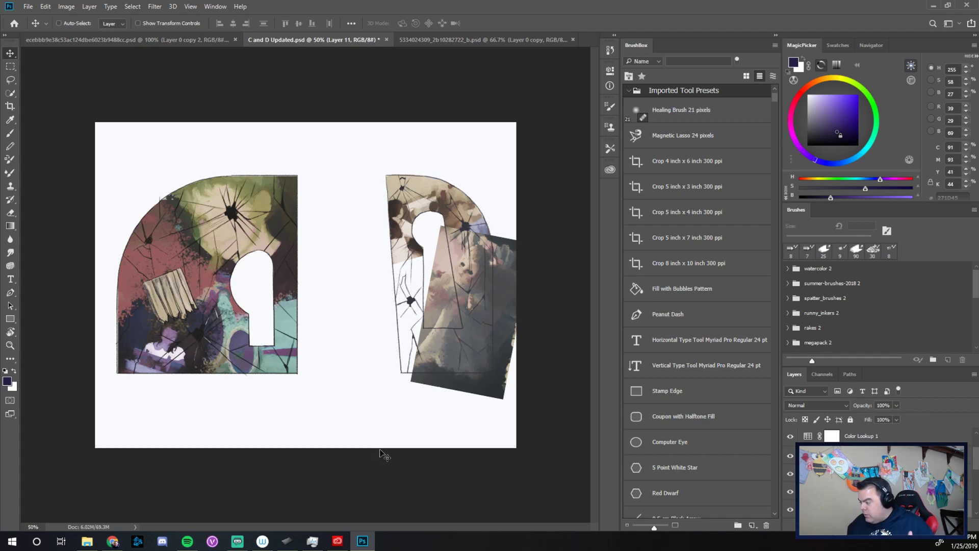
pyautogui.click(438, 40)
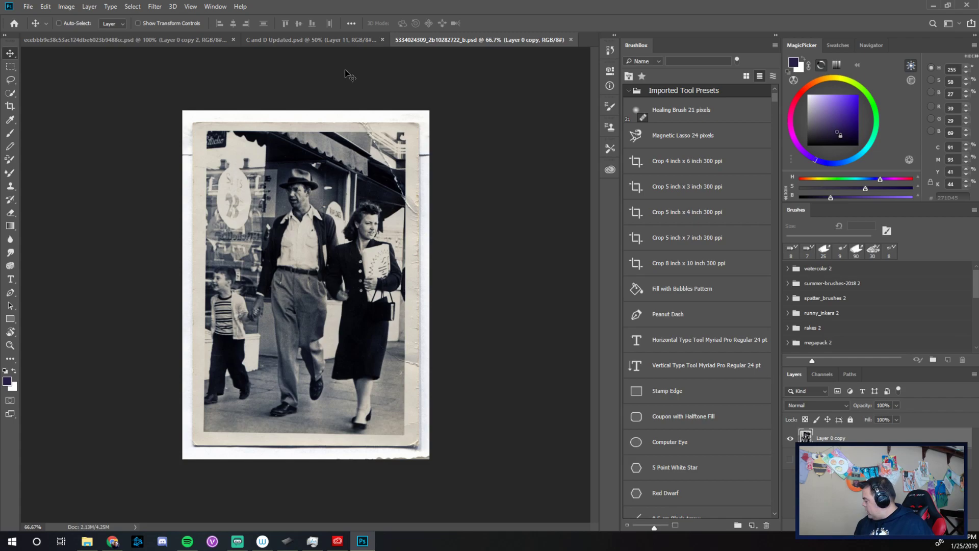
pyautogui.click(155, 6)
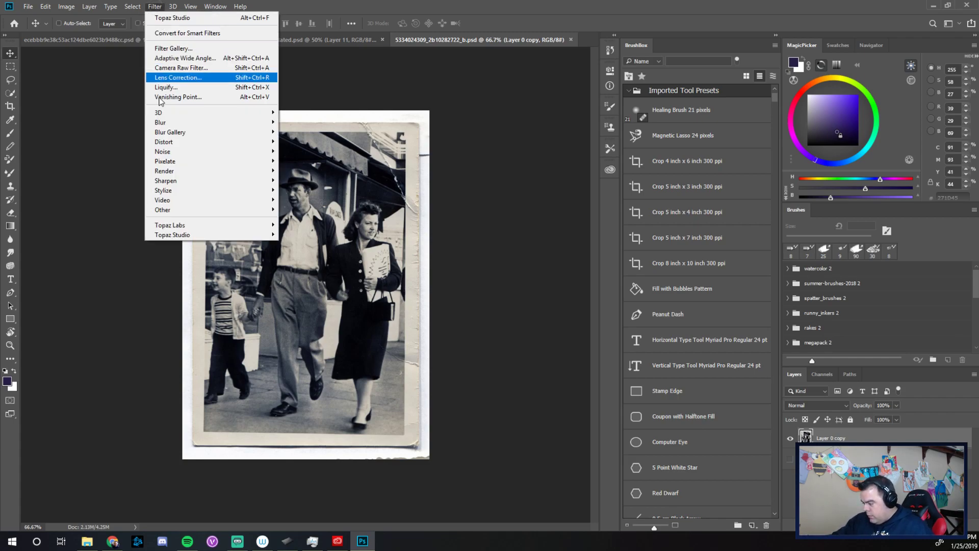
pyautogui.moveTo(179, 235)
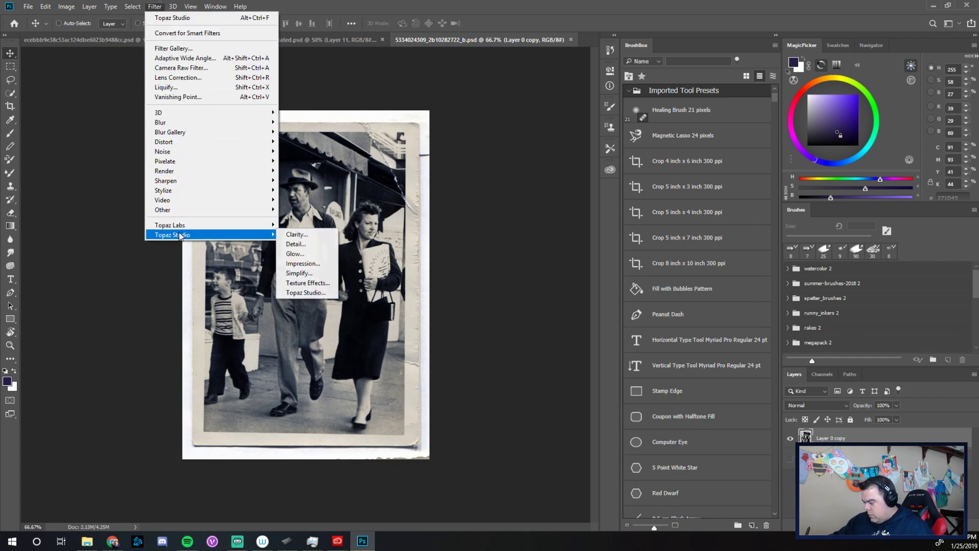
pyautogui.click(309, 293)
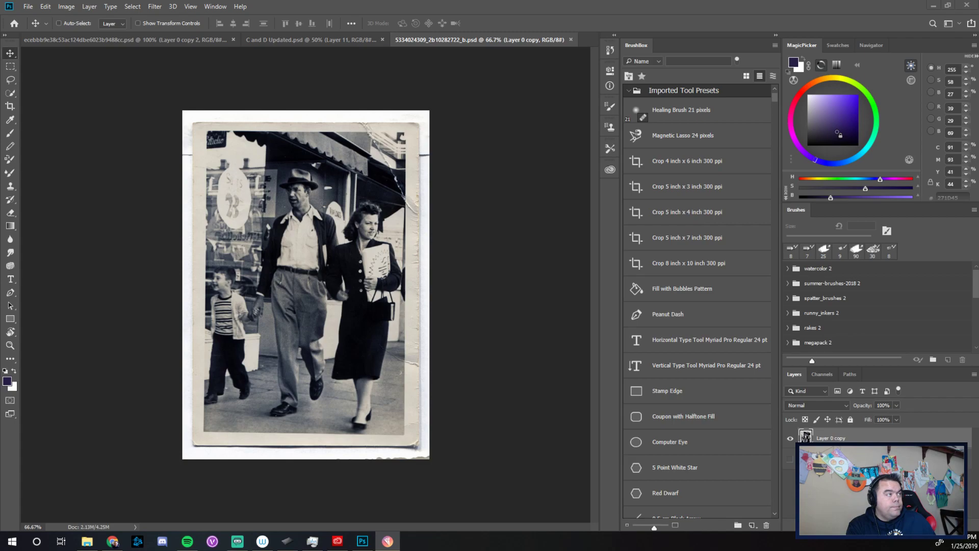
pyautogui.moveTo(0, 289); pyautogui.dragTo(626, 1)
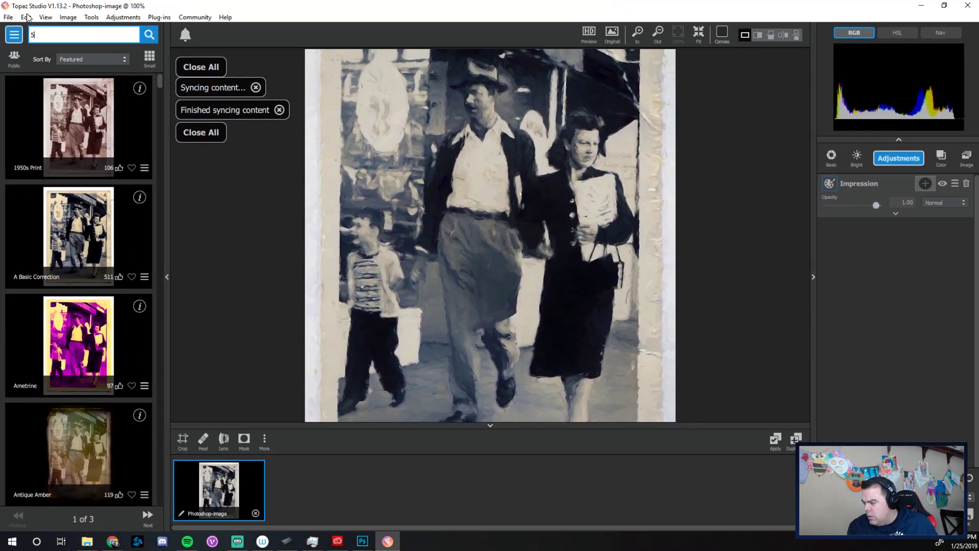
# Show the Duotone effects from the Studio category for the street photo.
pyautogui.click(14, 34)
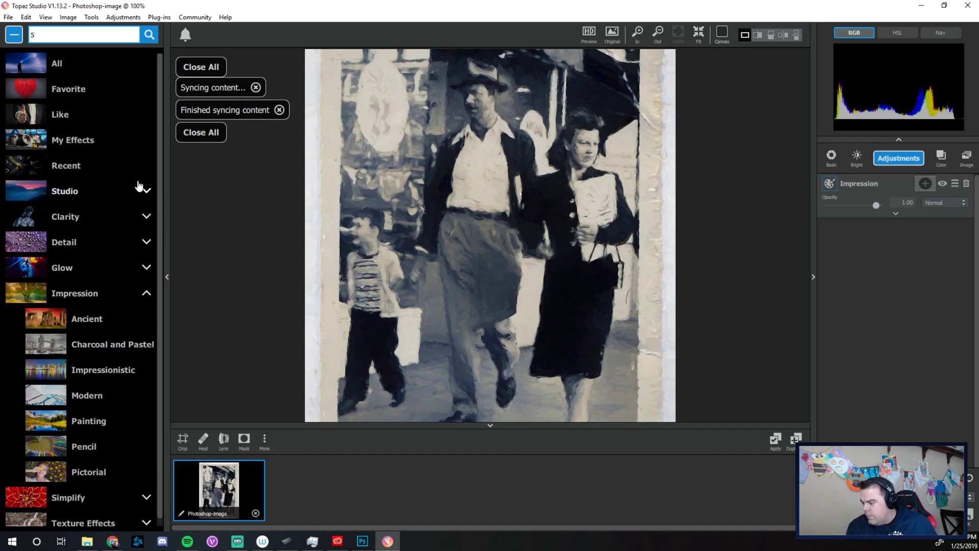
pyautogui.click(146, 199)
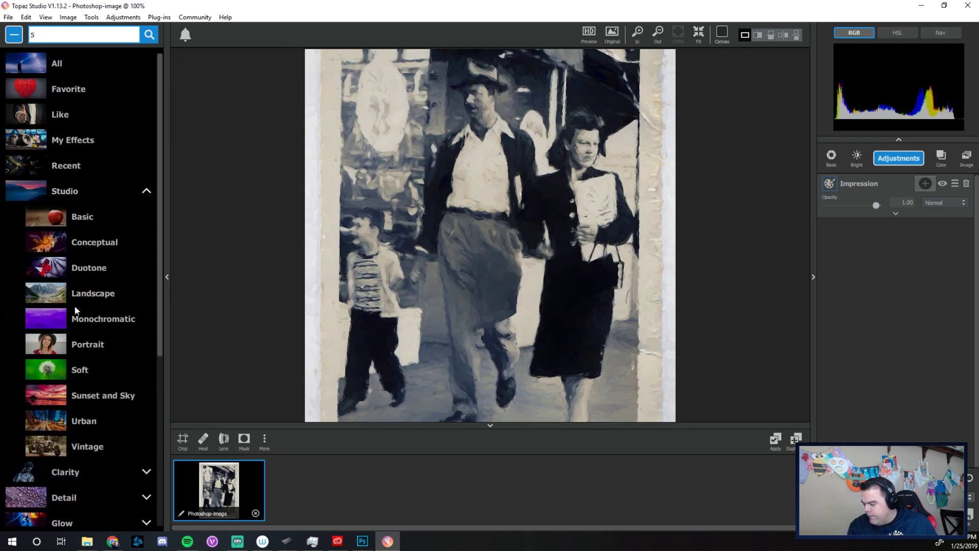
pyautogui.click(90, 268)
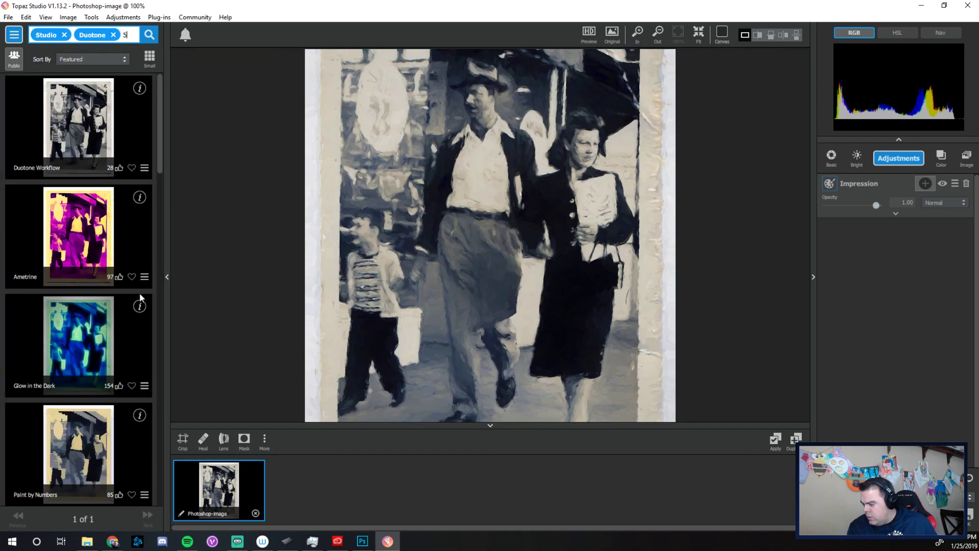
pyautogui.scroll(-1, 112, 337)
pyautogui.scroll(-1, 82, 388)
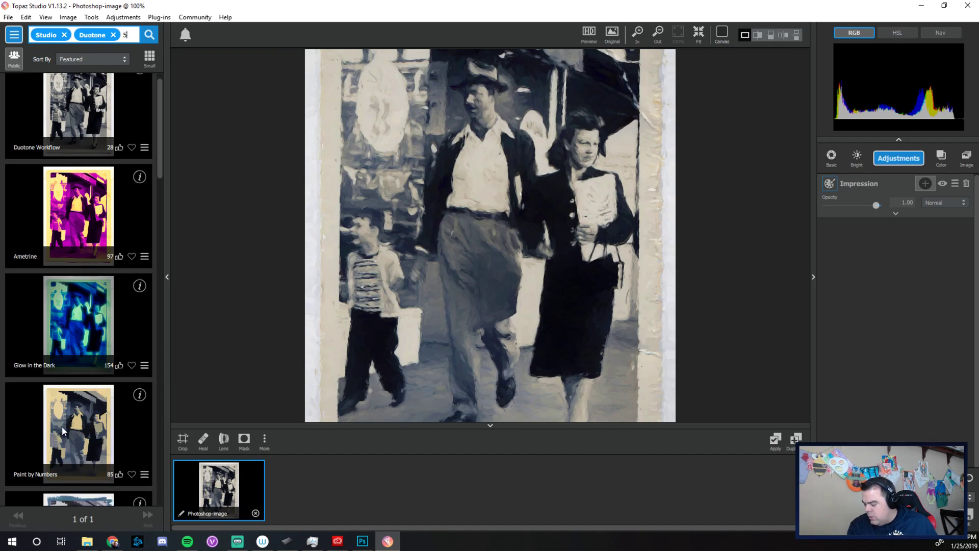
# Try the Paint by Numbers, Ametrine and Glow in the Dark effects on the street photo, including Ametrine with Smudge hidden.
pyautogui.click(63, 431)
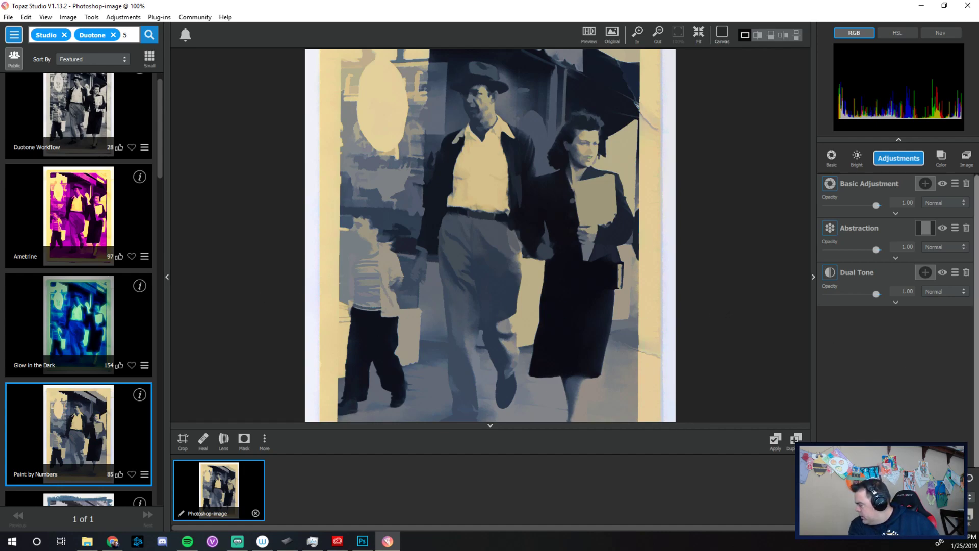
pyautogui.click(86, 196)
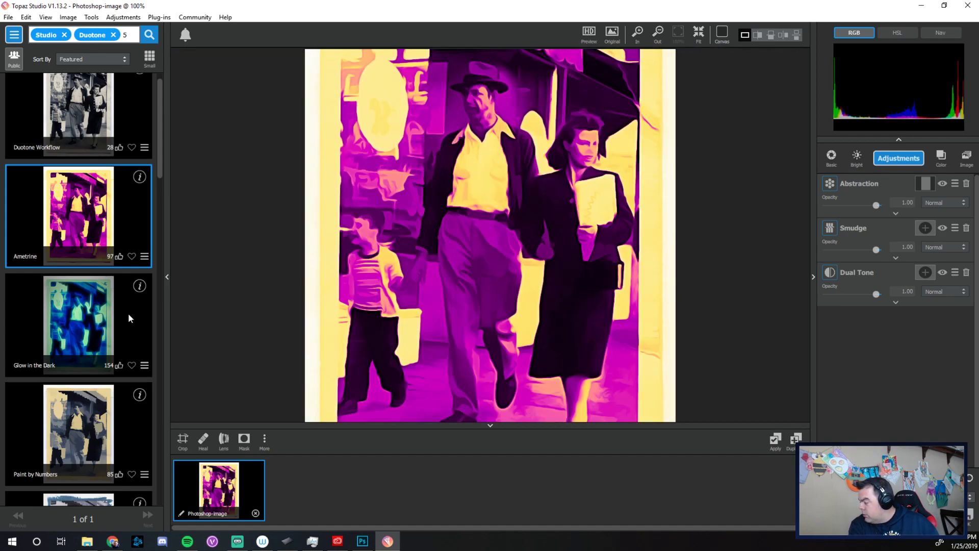
pyautogui.click(107, 323)
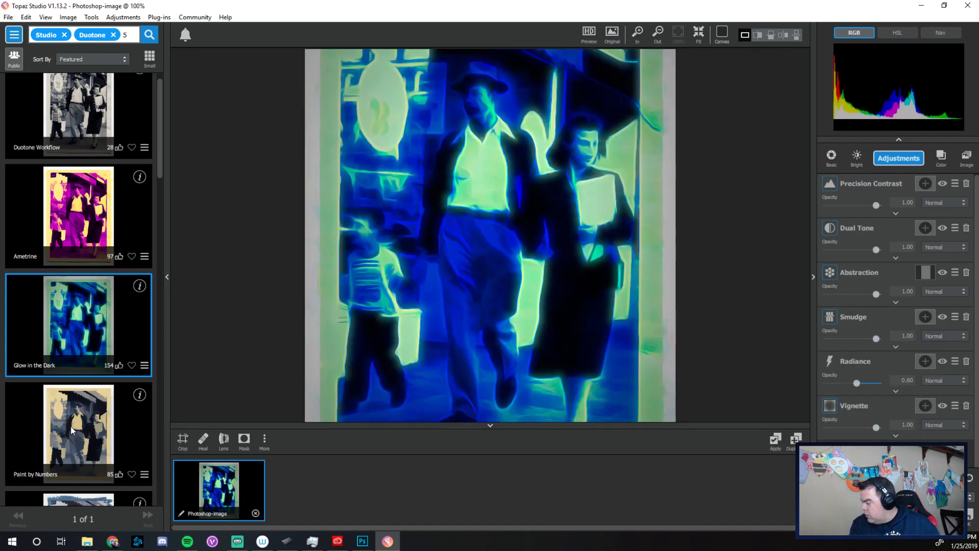
pyautogui.click(72, 430)
pyautogui.scroll(-2, 72, 429)
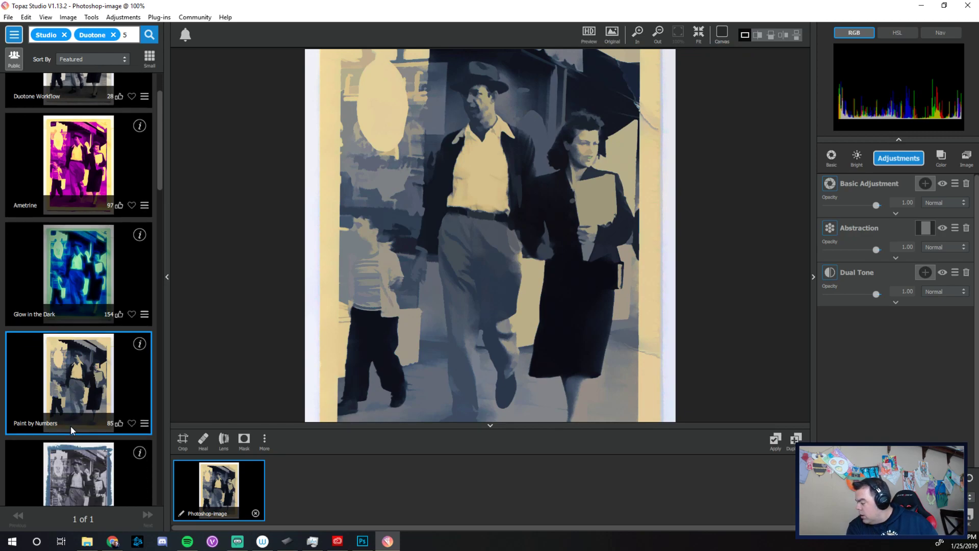
pyautogui.scroll(1, 117, 209)
pyautogui.click(98, 184)
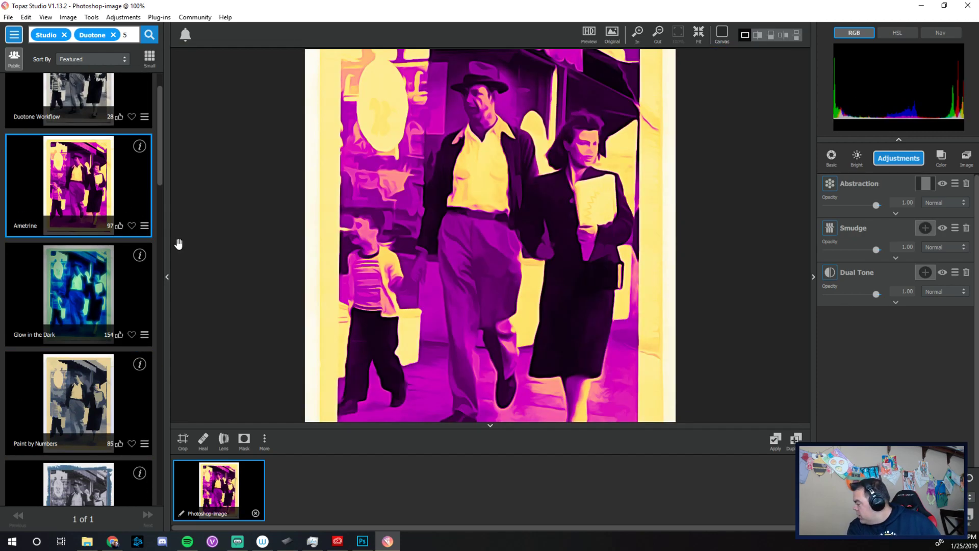
pyautogui.click(942, 228)
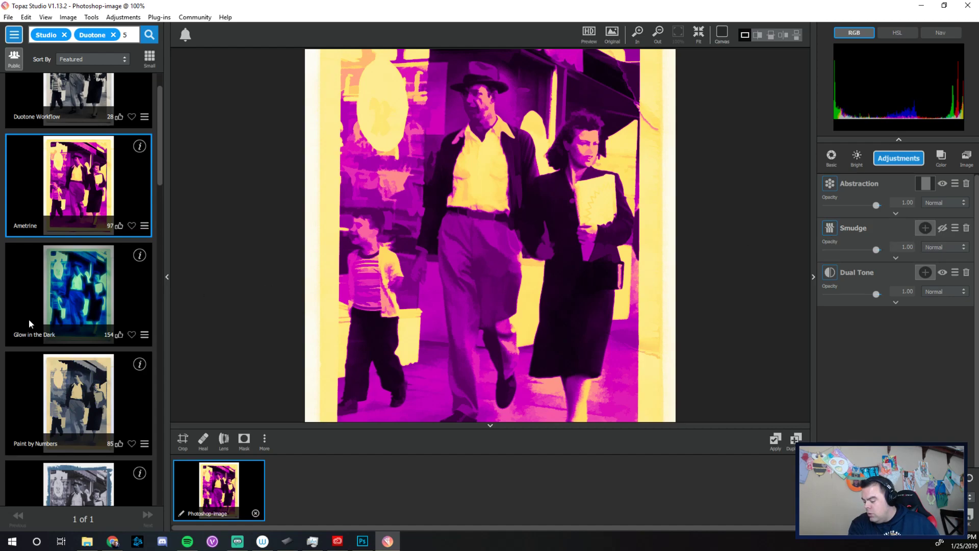
pyautogui.click(72, 385)
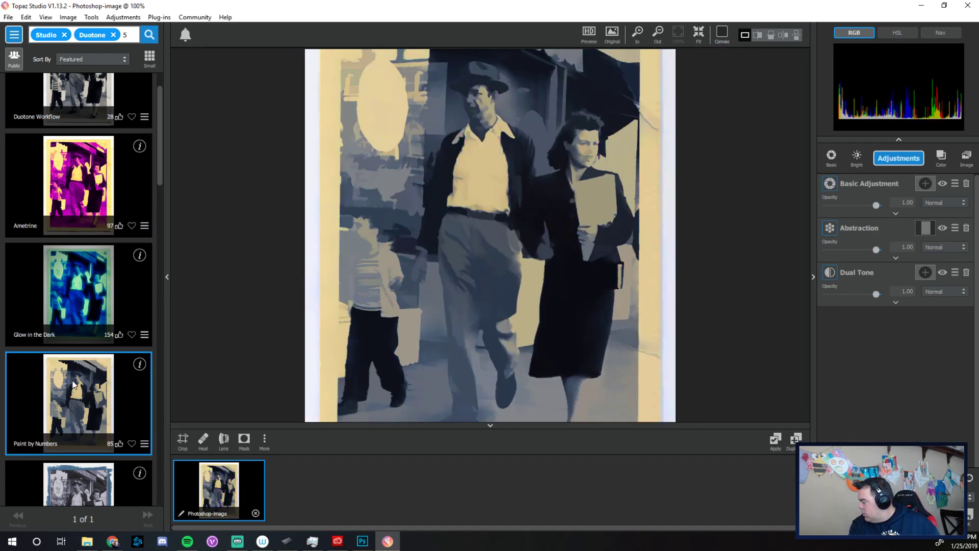
# Apply the Ametrine effect with its Smudge adjustment hidden and accept the result back into Photoshop.
pyautogui.click(104, 169)
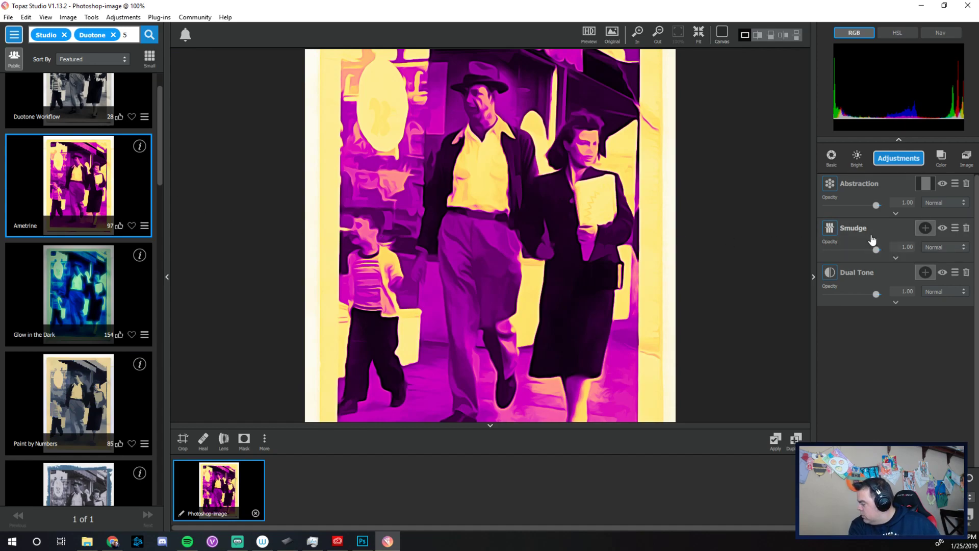
pyautogui.click(943, 228)
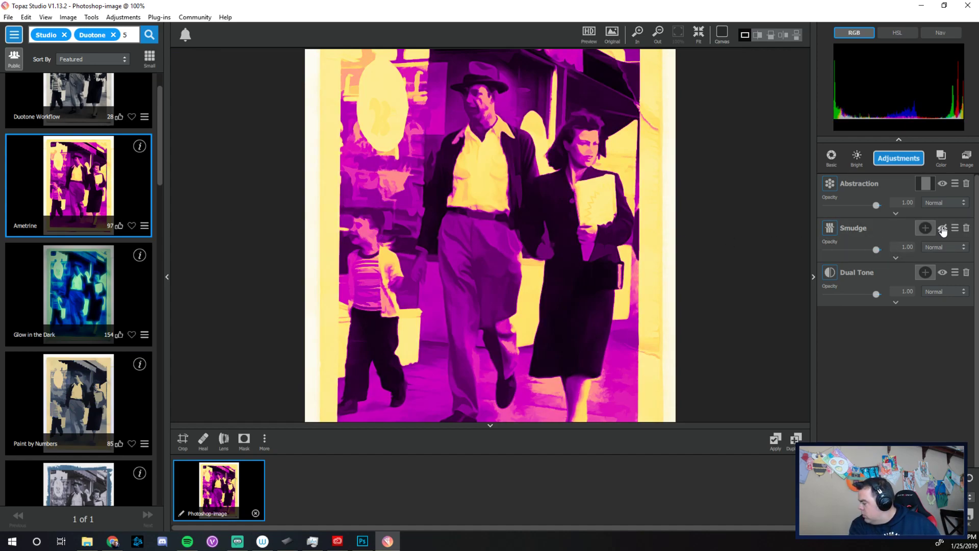
pyautogui.click(969, 519)
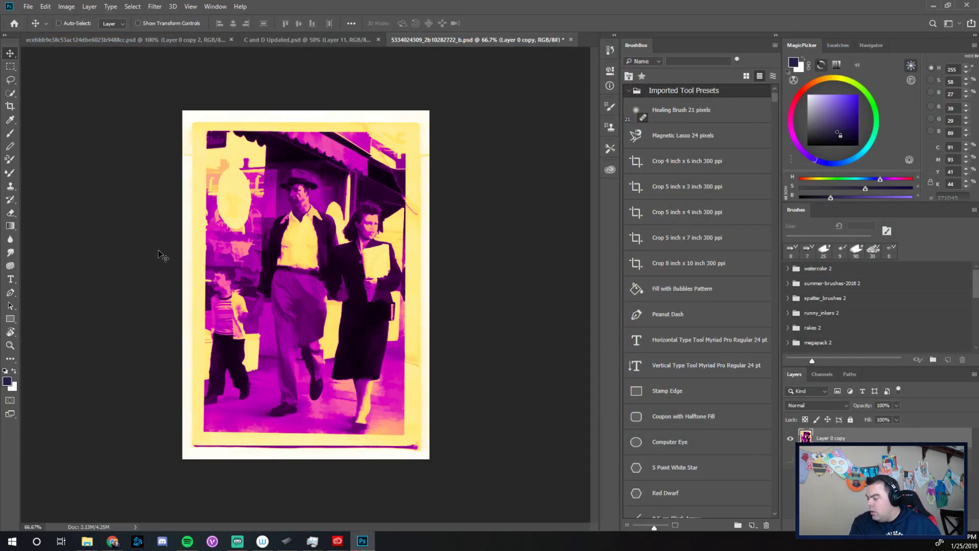
pyautogui.click(28, 7)
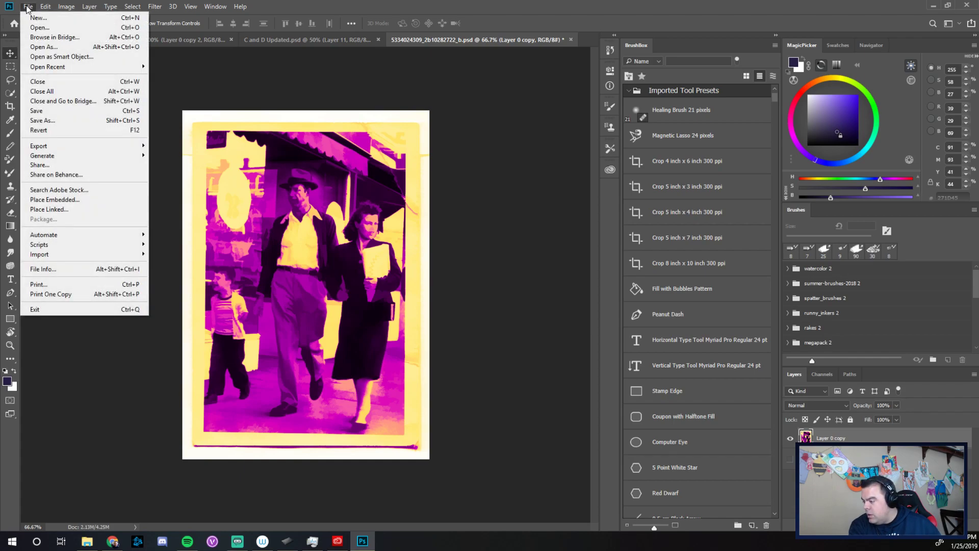
pyautogui.moveTo(191, 7)
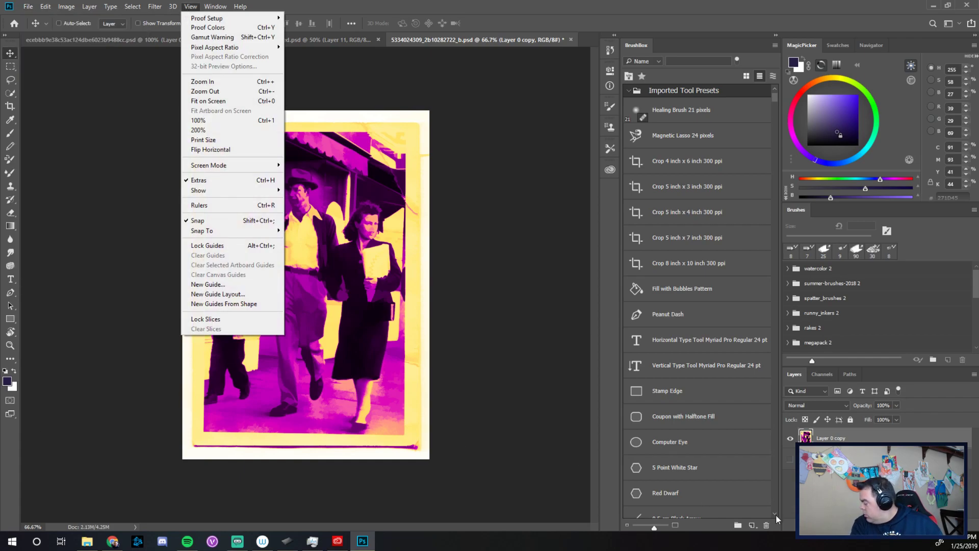
# Duplicate the Ametrine-coloured street photo layer under the default name and hide the layer beneath it.
pyautogui.rightClick(830, 437)
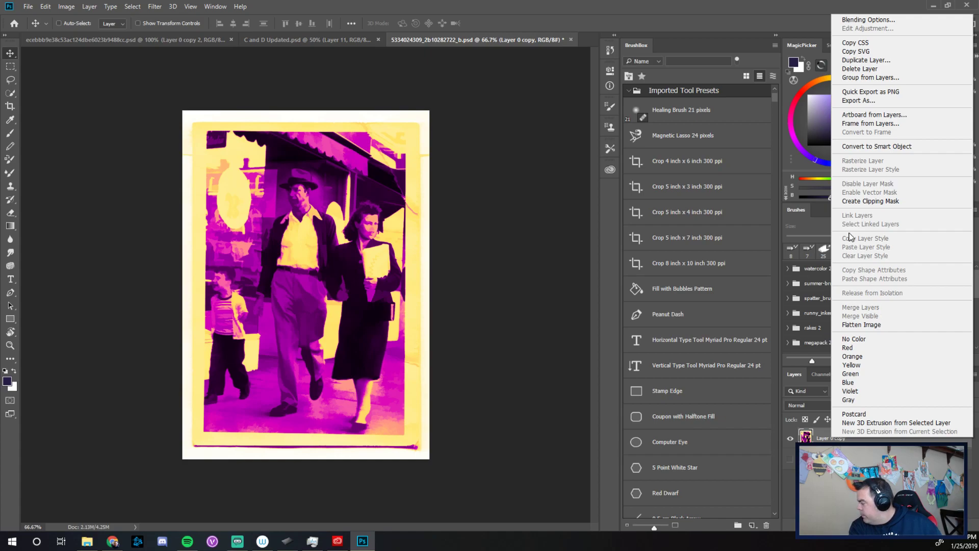
pyautogui.click(865, 60)
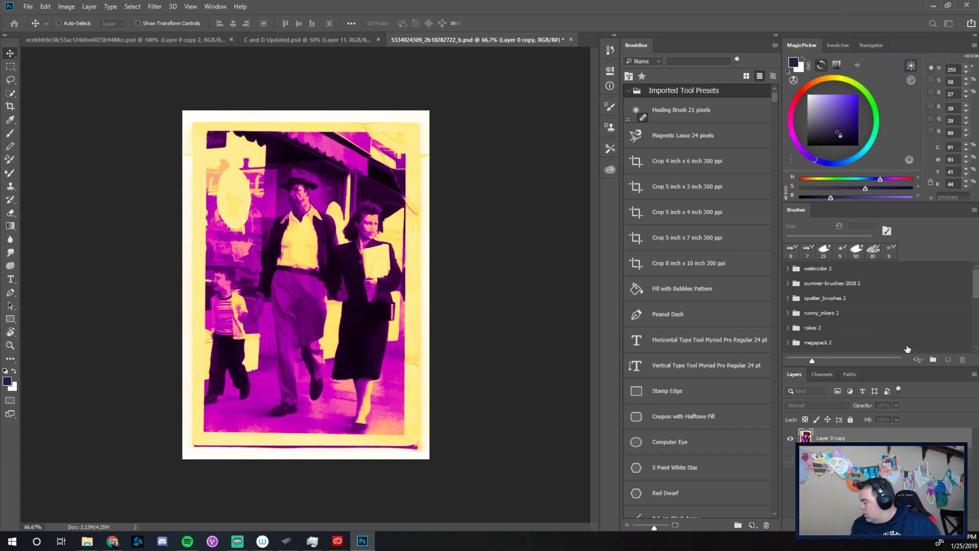
pyautogui.press('Return')
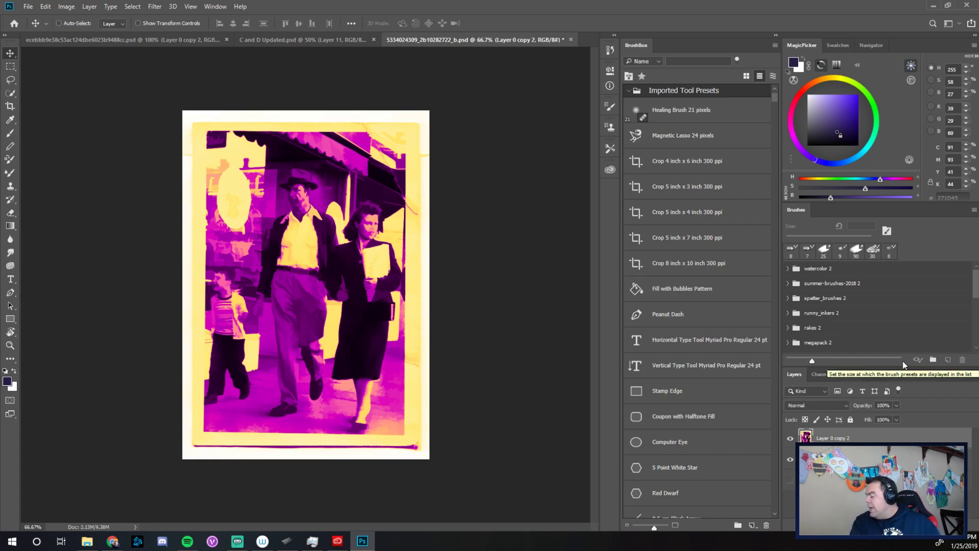
pyautogui.click(790, 459)
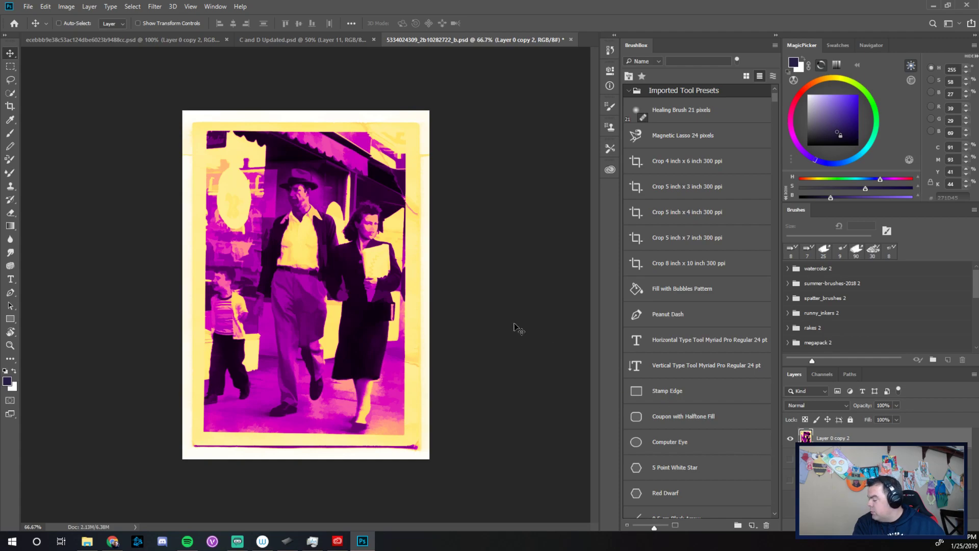
# Open the duplicated street photo layer in Topaz Studio and show the Painting effects from the Impression category.
pyautogui.click(155, 6)
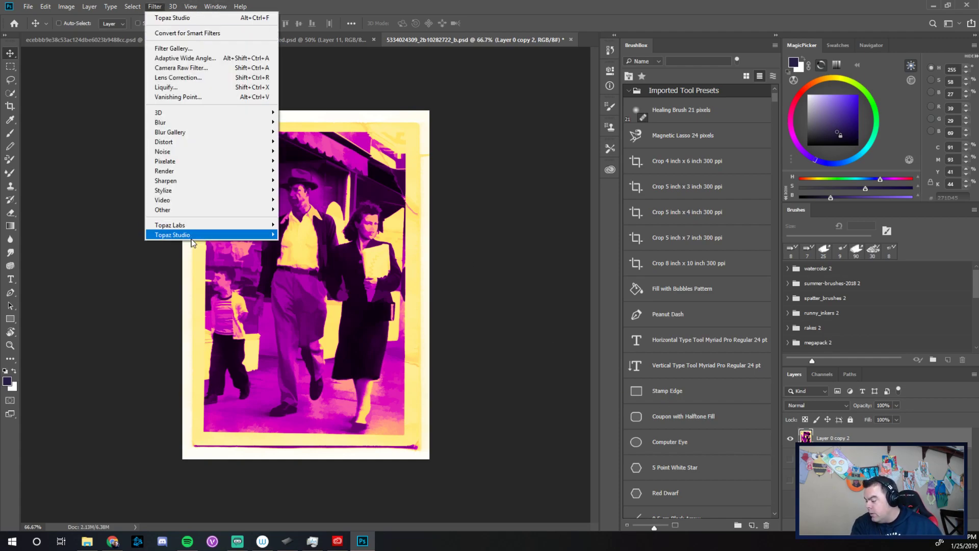
pyautogui.moveTo(200, 238)
pyautogui.click(321, 292)
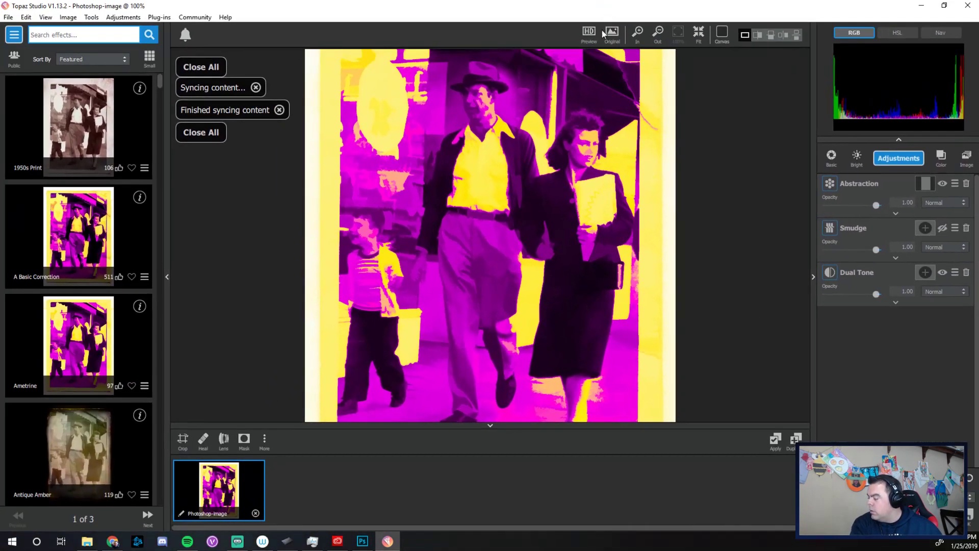
pyautogui.click(13, 35)
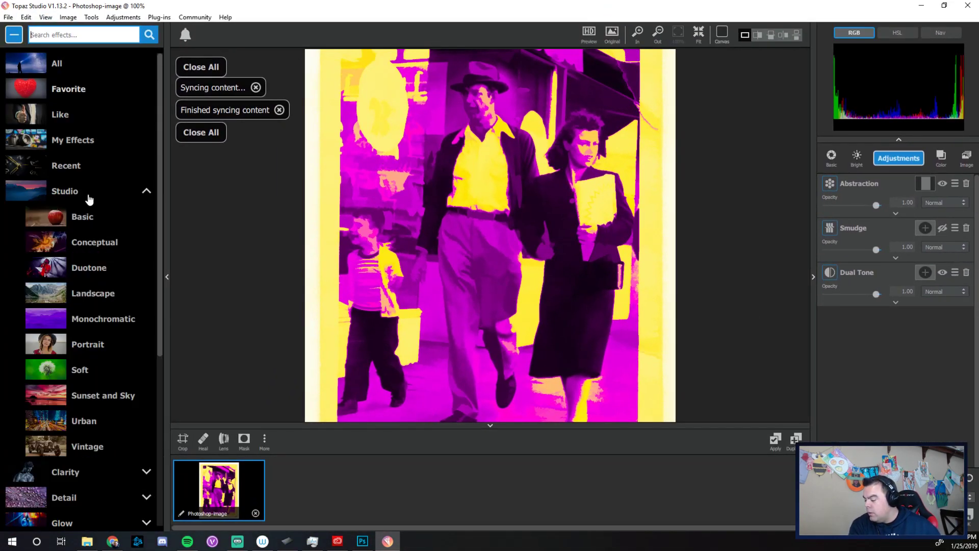
pyautogui.scroll(-5, 77, 411)
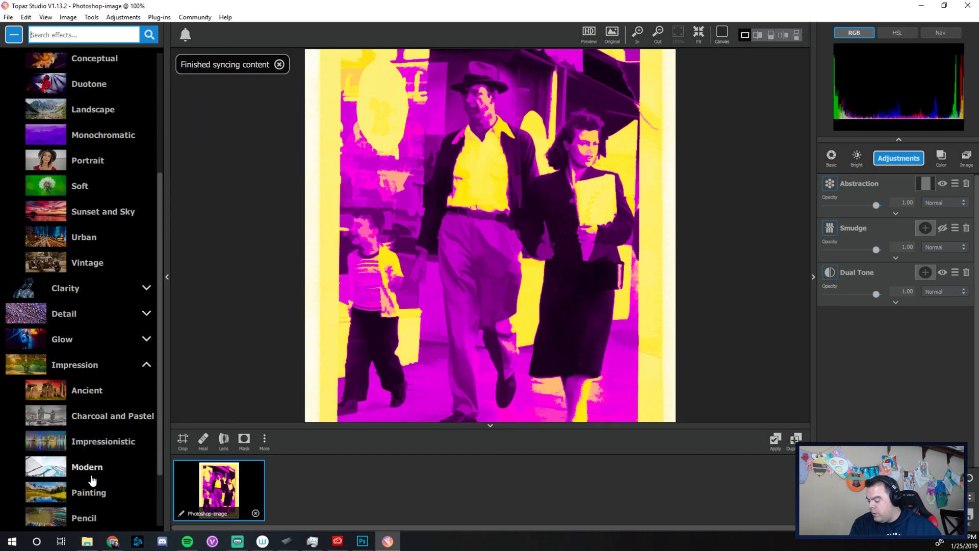
pyautogui.click(89, 471)
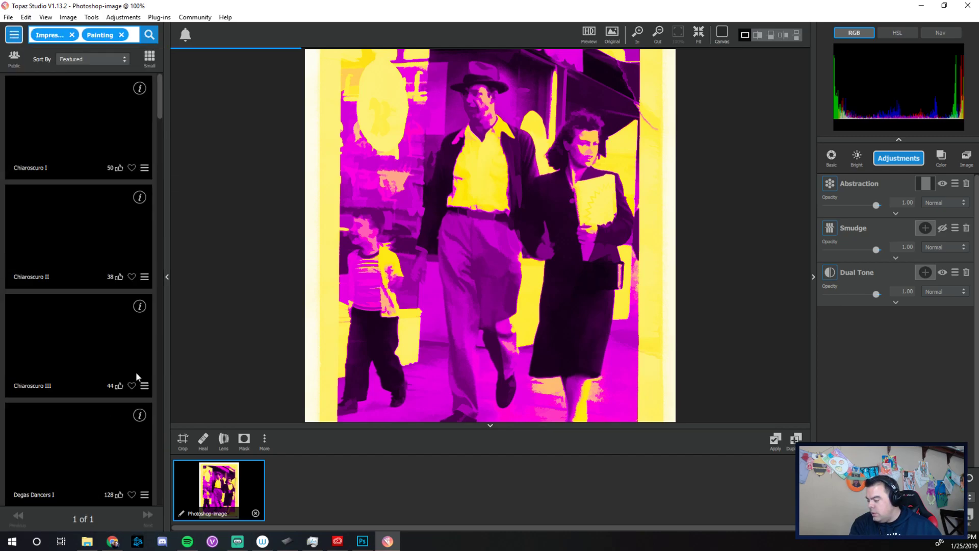
# Apply one of the Impression Painting effects to the Ametrine-coloured street photo and accept the result back into Photoshop.
pyautogui.moveTo(162, 115); pyautogui.dragTo(148, 310)
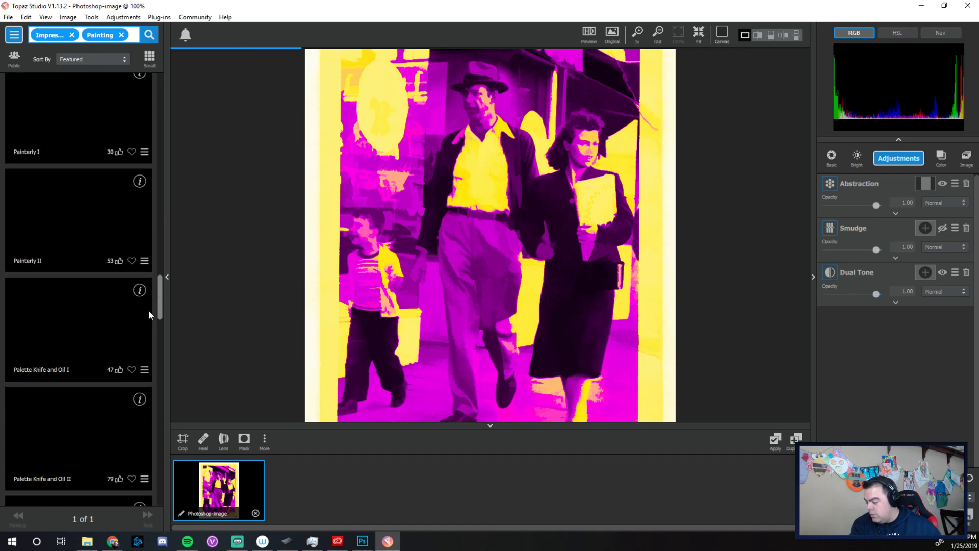
pyautogui.scroll(3, 150, 317)
pyautogui.click(70, 323)
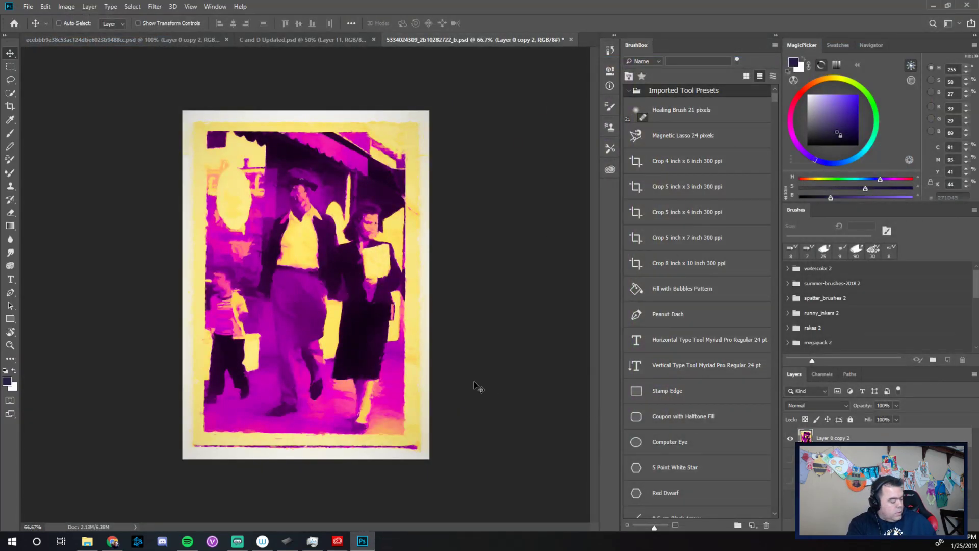
# Copy the entire painted street photo and paste it as a new layer into C and D Updated.psd.
pyautogui.hotkey('ctrl', 'a')
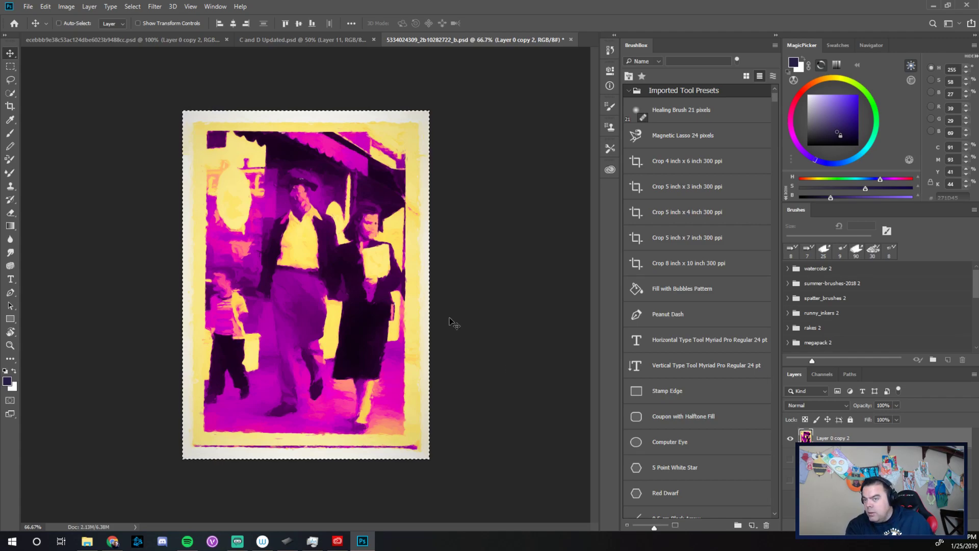
pyautogui.click(193, 38)
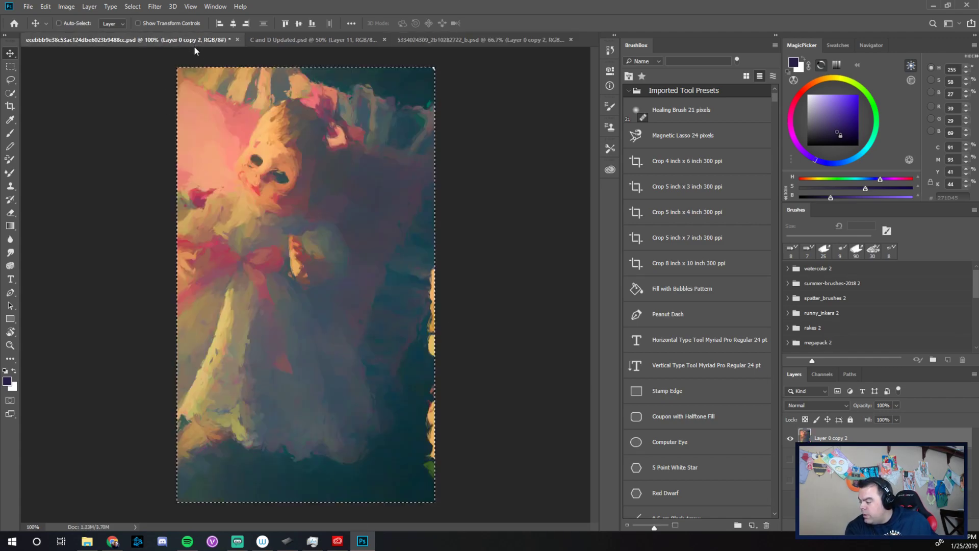
pyautogui.click(317, 42)
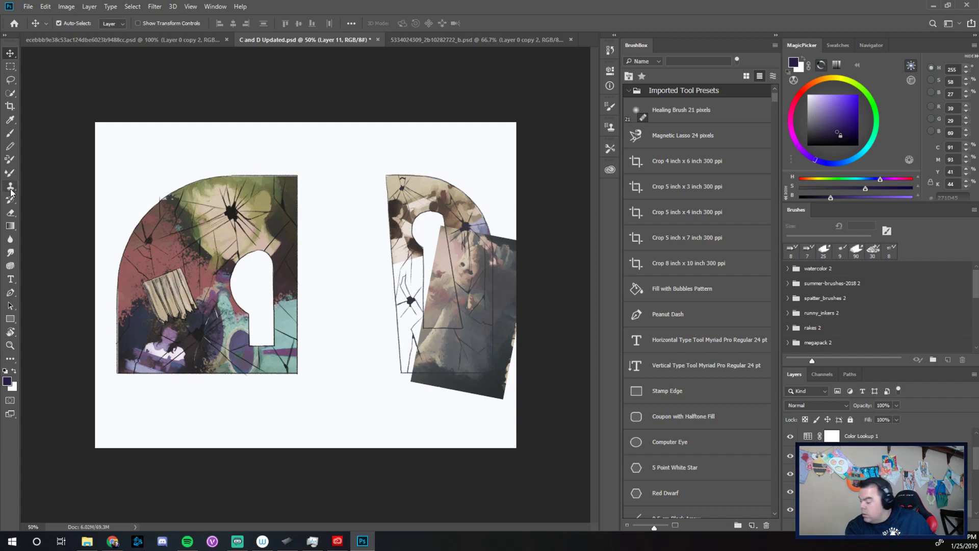
pyautogui.hotkey('ctrl', 'v')
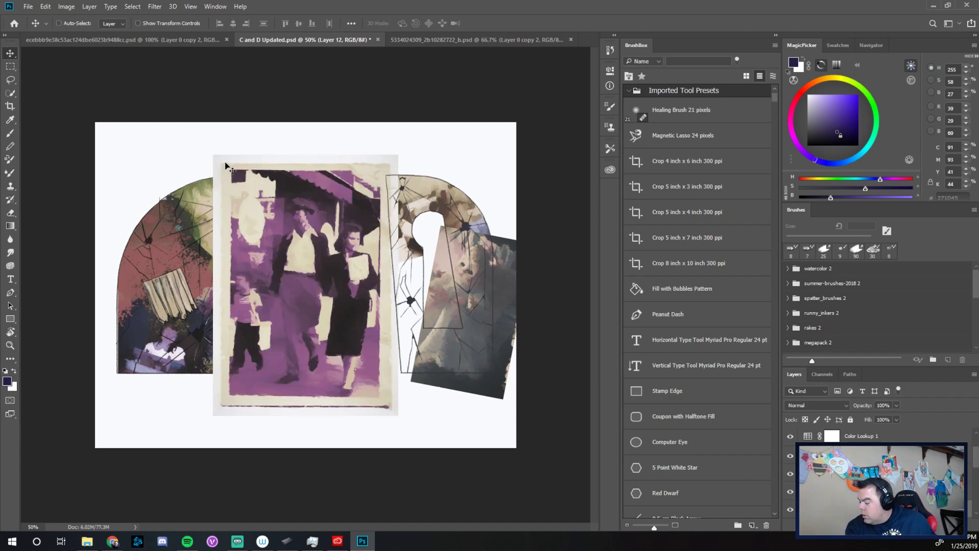
# Scale the pasted street photo to about 53.5%, rotate it about -15.5°, and place it over the D's lower left part.
pyautogui.hotkey('ctrl', 't')
pyautogui.moveTo(212, 153); pyautogui.dragTo(278, 250)
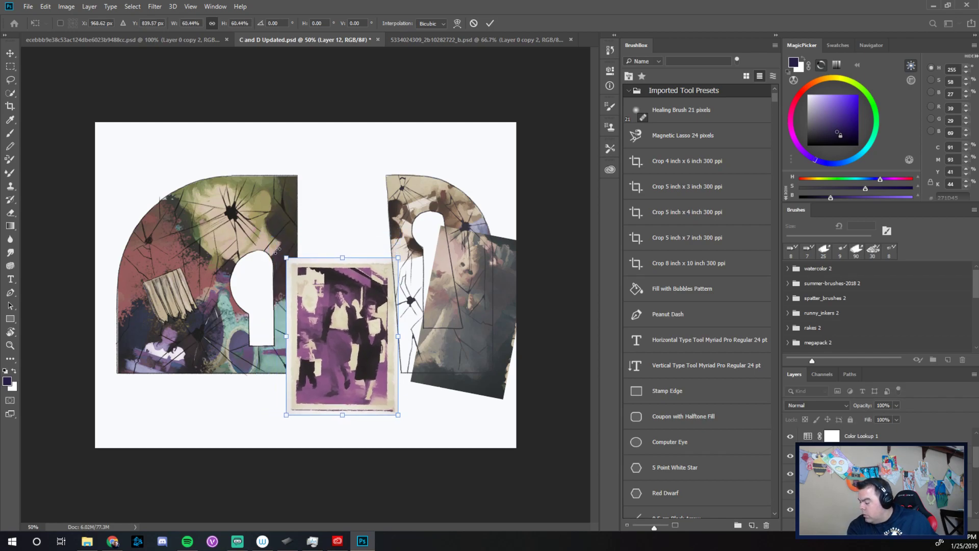
pyautogui.moveTo(280, 427); pyautogui.dragTo(308, 440)
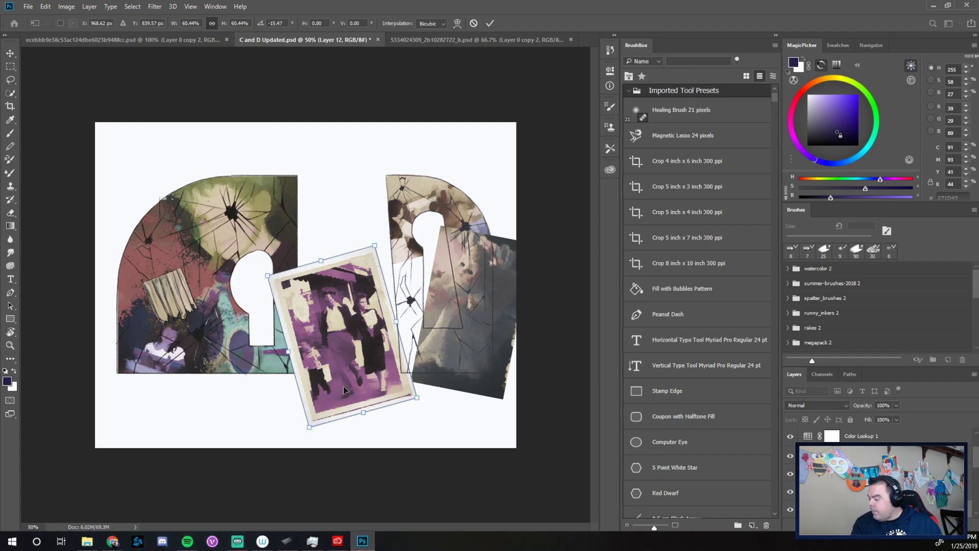
pyautogui.moveTo(335, 339); pyautogui.dragTo(406, 328)
pyautogui.moveTo(378, 407); pyautogui.dragTo(390, 392)
pyautogui.moveTo(418, 342); pyautogui.dragTo(421, 357)
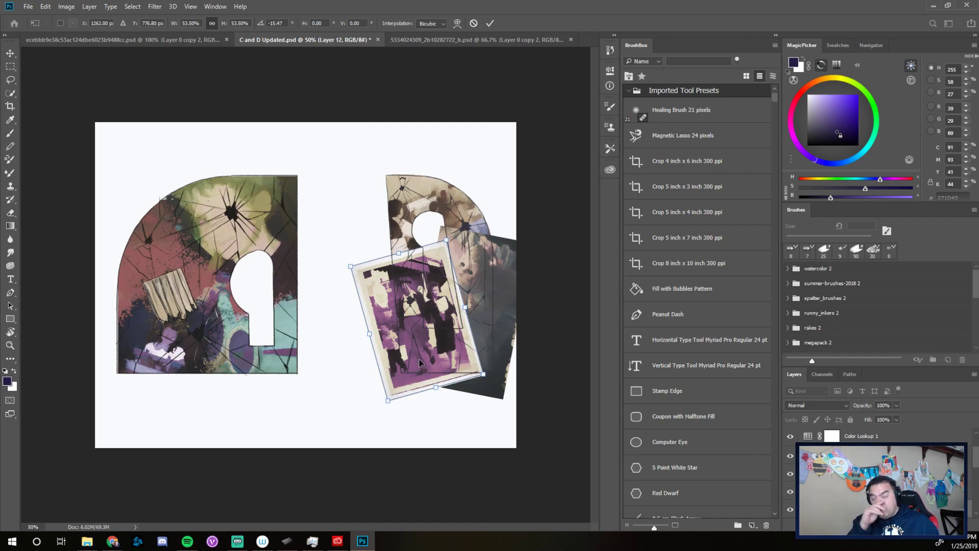
# Accept the photo's transform and load the Layer 10 mask as a selection.
pyautogui.moveTo(974, 461); pyautogui.dragTo(974, 476)
pyautogui.click(882, 463)
pyautogui.click(833, 481)
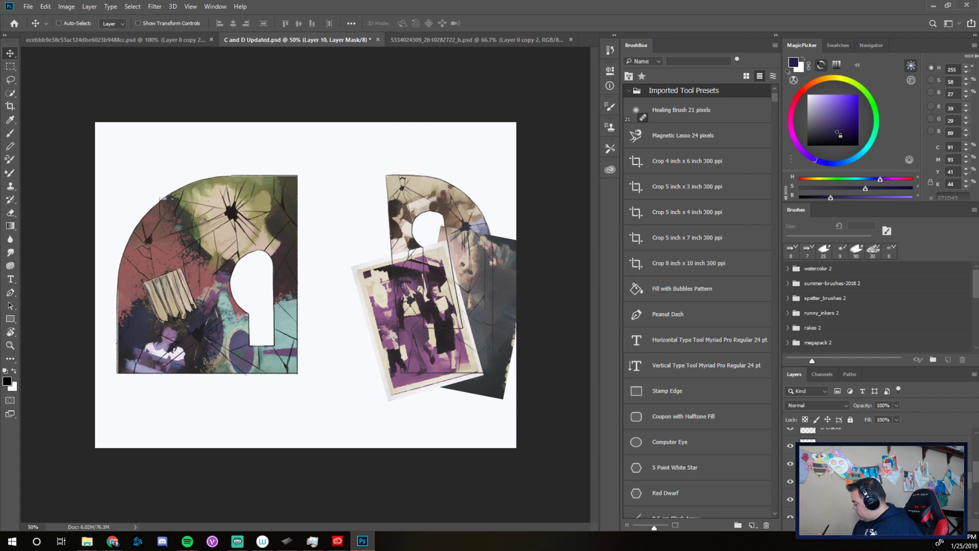
pyautogui.rightClick(833, 481)
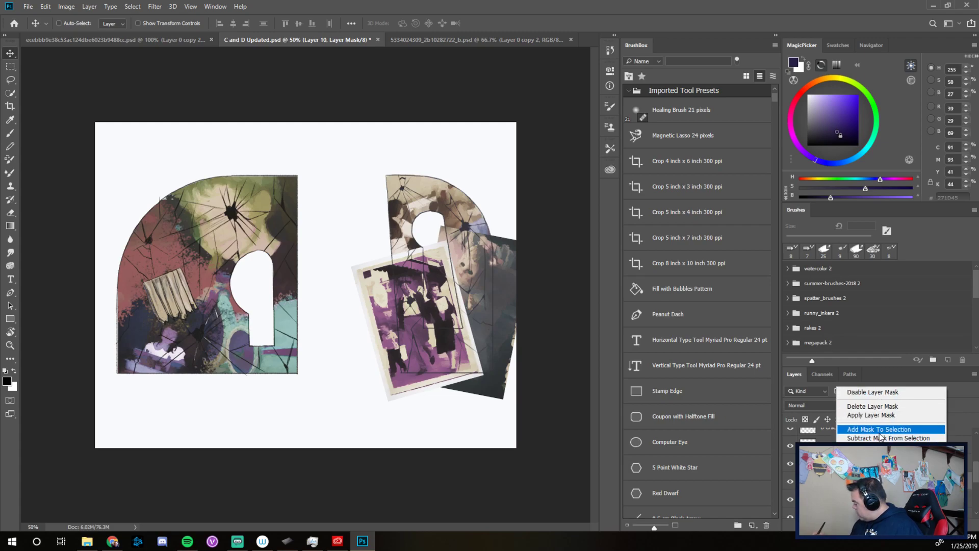
pyautogui.click(882, 429)
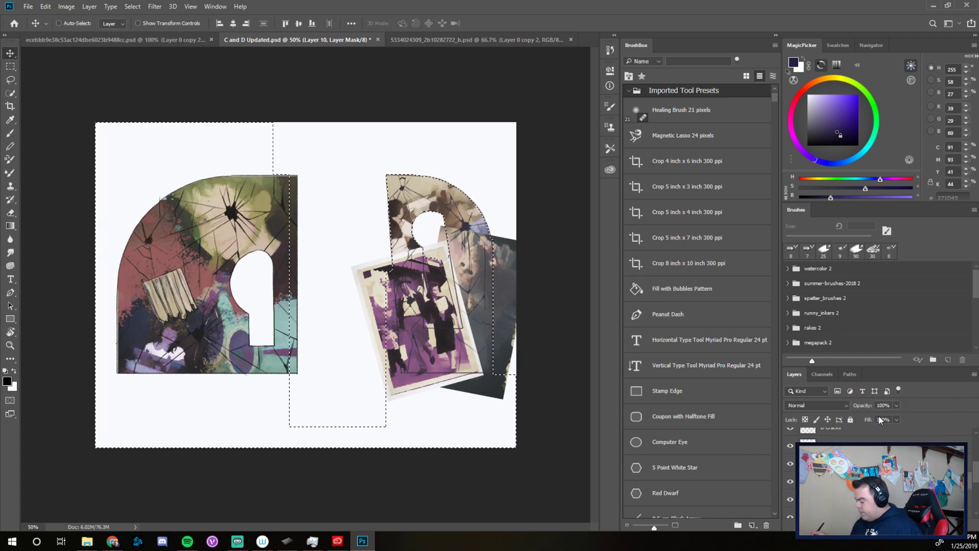
# Subtract the D's inner opening, down to its lower edge, from the selection with the Lasso tool.
pyautogui.click(11, 80)
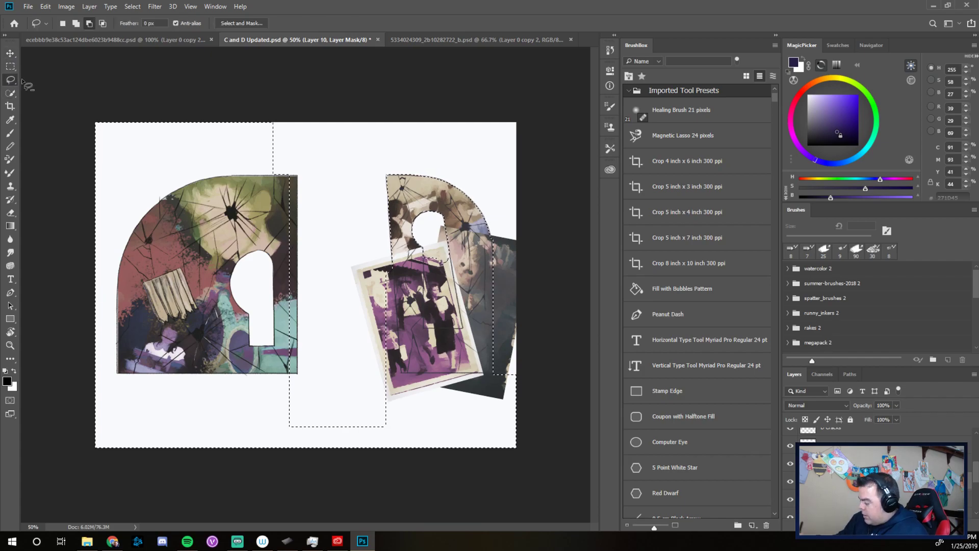
pyautogui.scroll(3, 436, 319)
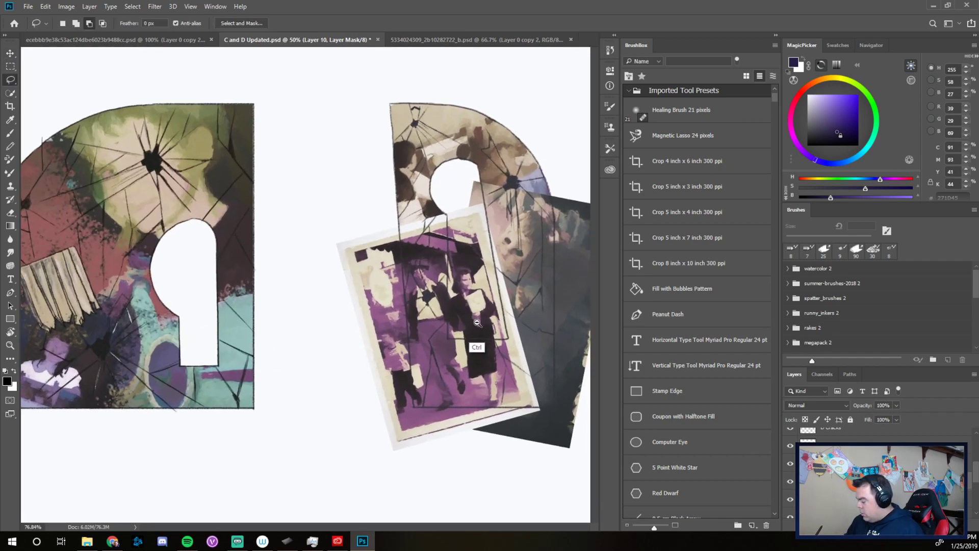
pyautogui.moveTo(448, 349); pyautogui.dragTo(447, 348)
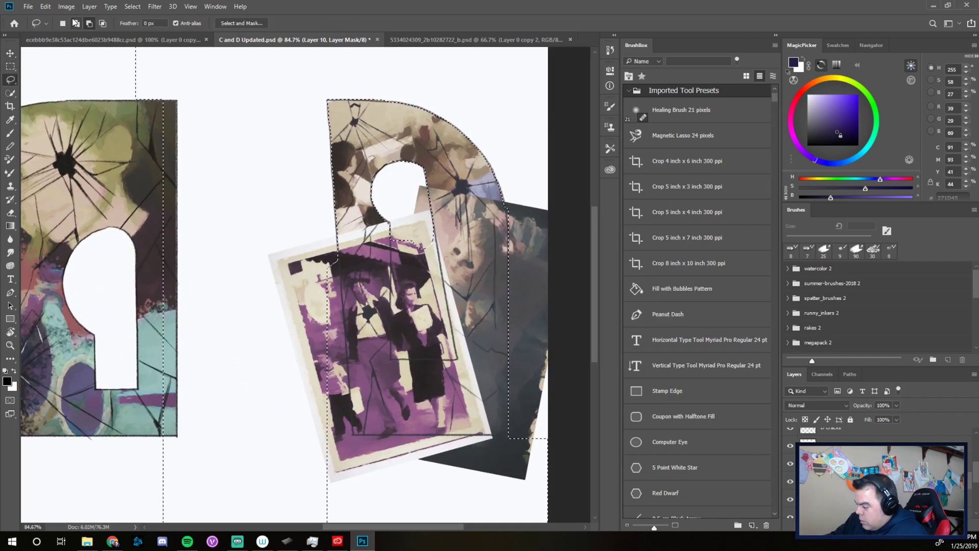
pyautogui.moveTo(397, 241)
pyautogui.mouseDown()
pyautogui.moveTo(392, 265)
pyautogui.moveTo(412, 260)
pyautogui.moveTo(408, 221)
pyautogui.mouseUp()
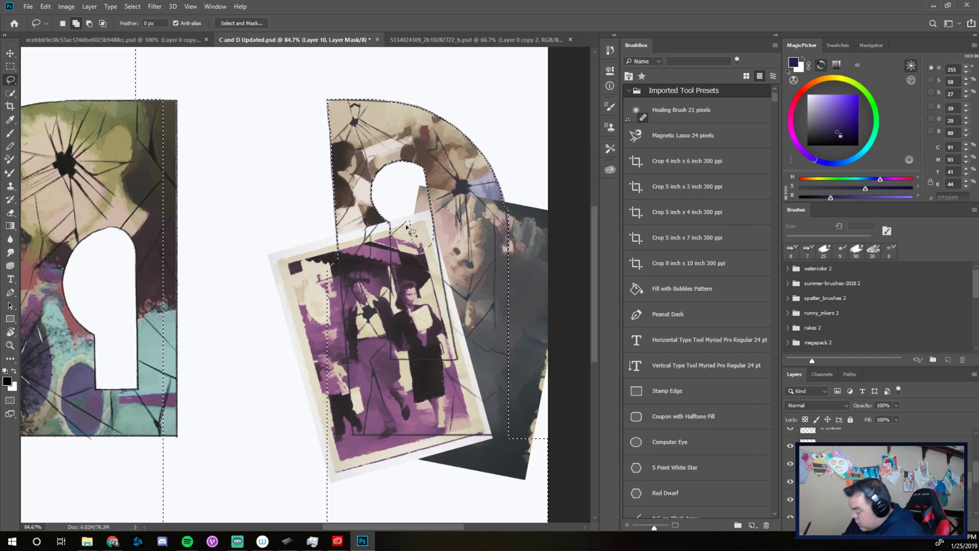
pyautogui.click(89, 23)
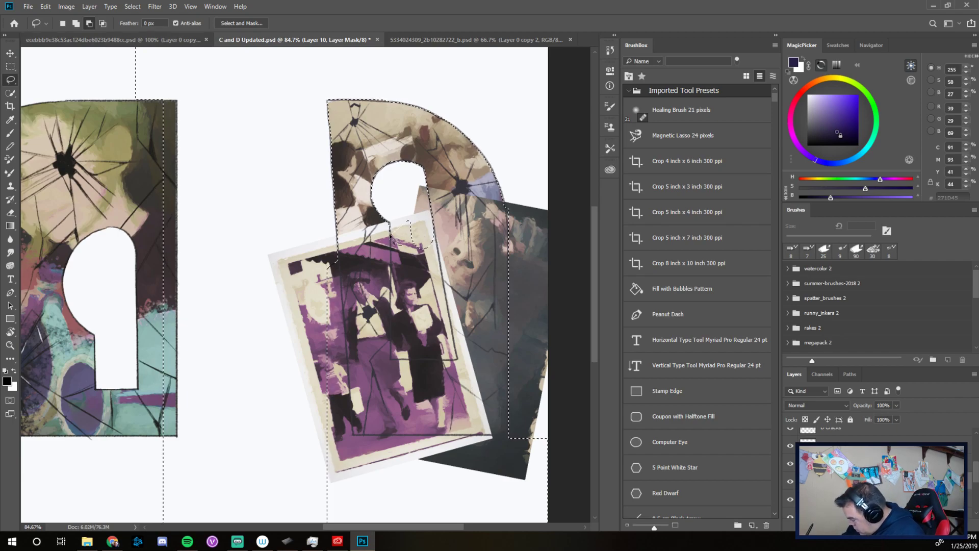
pyautogui.moveTo(391, 251); pyautogui.dragTo(391, 323)
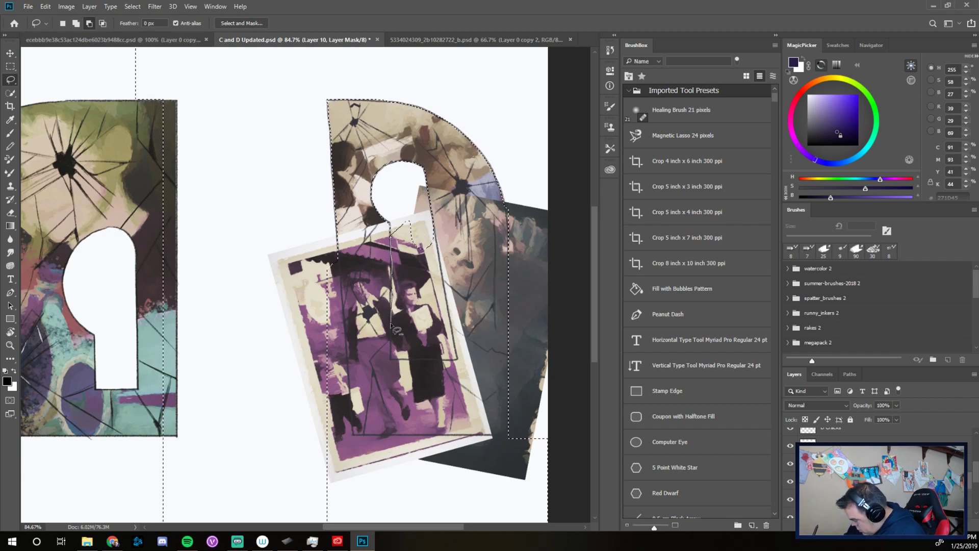
pyautogui.moveTo(400, 357)
pyautogui.mouseDown()
pyautogui.moveTo(422, 255)
pyautogui.moveTo(416, 224)
pyautogui.mouseUp()
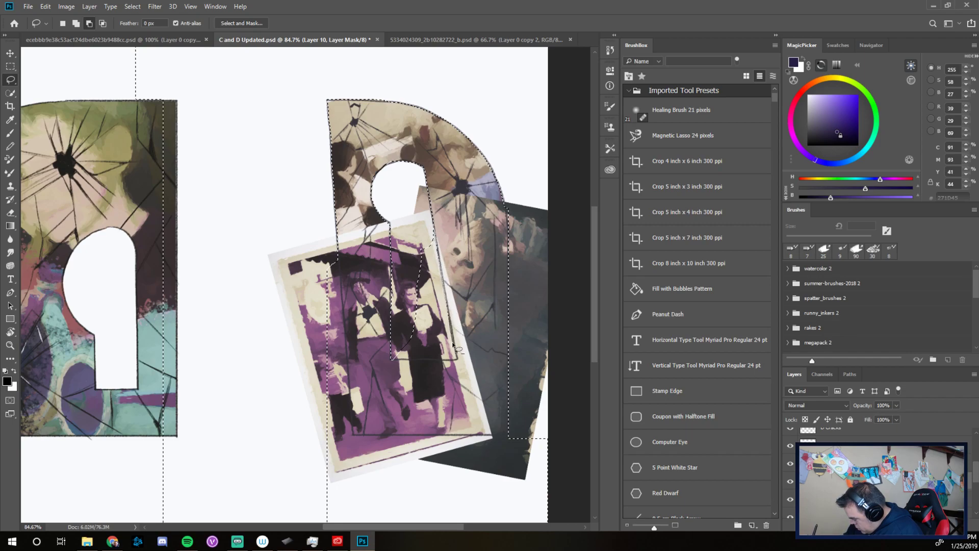
pyautogui.moveTo(445, 362)
pyautogui.mouseDown()
pyautogui.moveTo(424, 324)
pyautogui.moveTo(451, 360)
pyautogui.mouseUp()
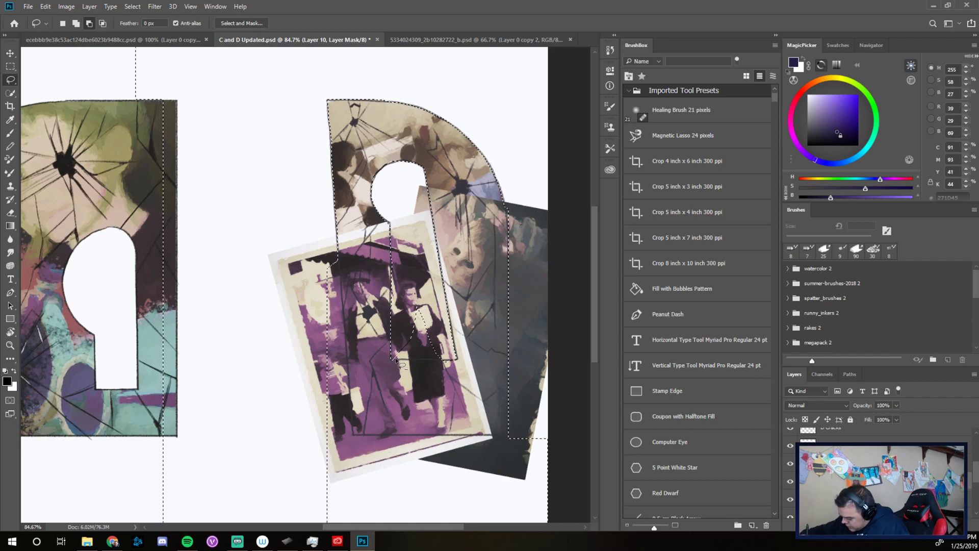
pyautogui.moveTo(392, 359); pyautogui.dragTo(446, 362)
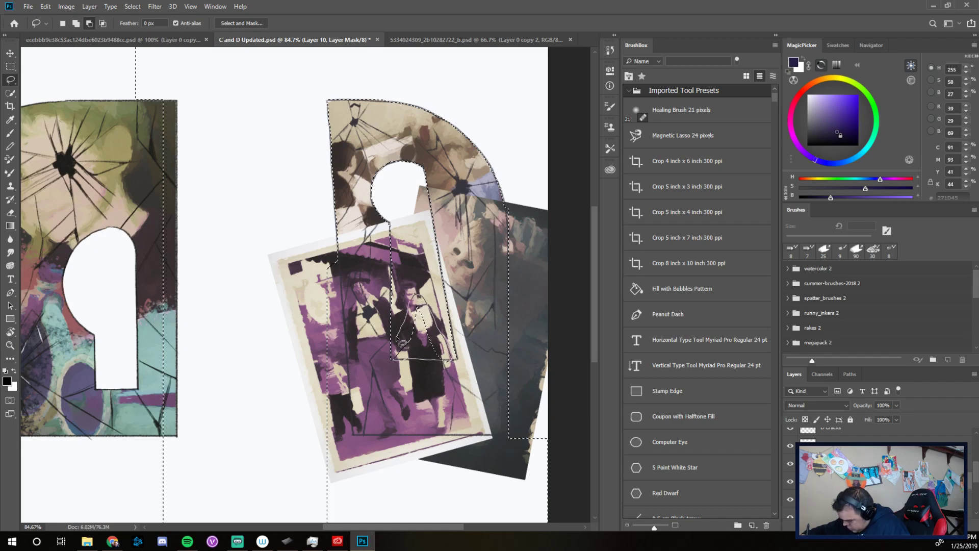
# Make Layer 8 active and subtract the area below the D's baseline from the selection with the Rectangular Marquee.
pyautogui.click(75, 24)
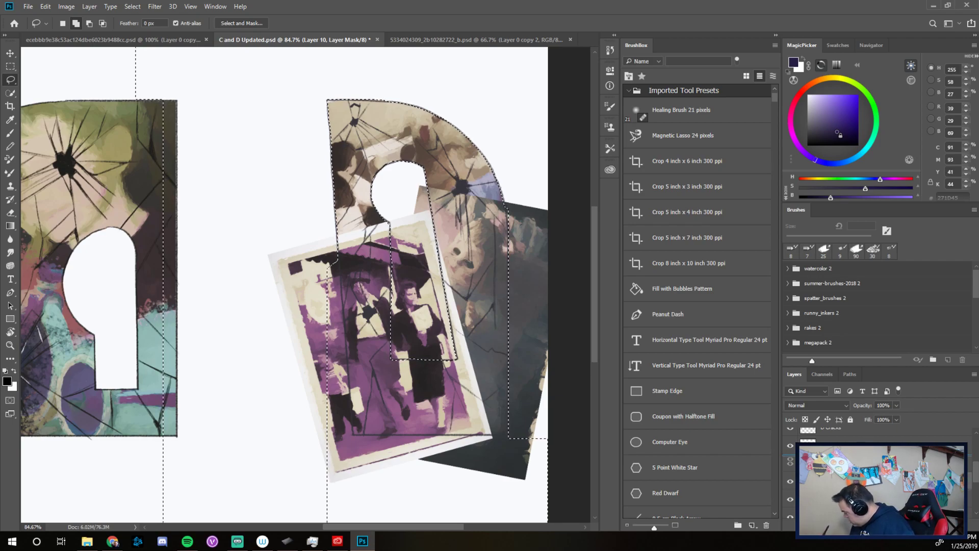
pyautogui.click(857, 440)
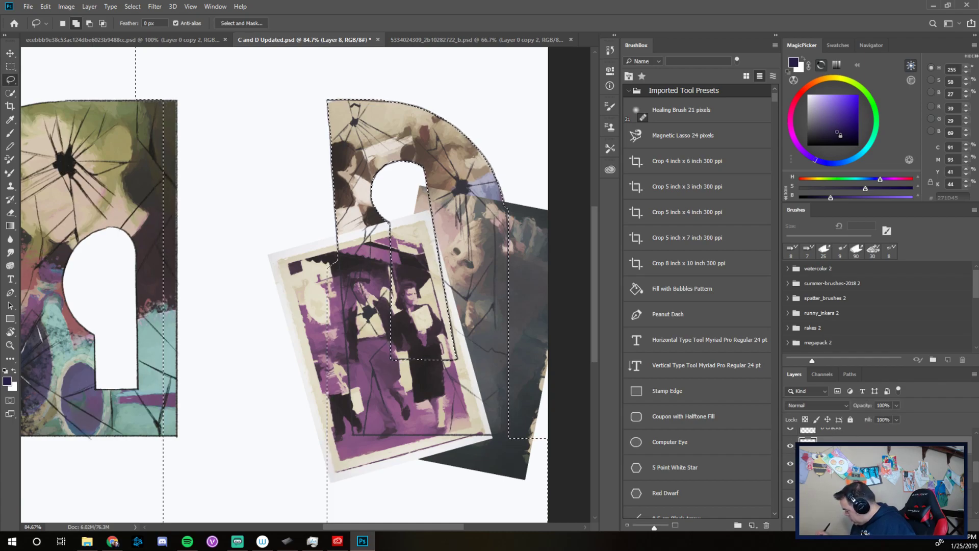
pyautogui.moveTo(974, 470)
pyautogui.mouseDown()
pyautogui.moveTo(975, 462)
pyautogui.moveTo(978, 470)
pyautogui.mouseUp()
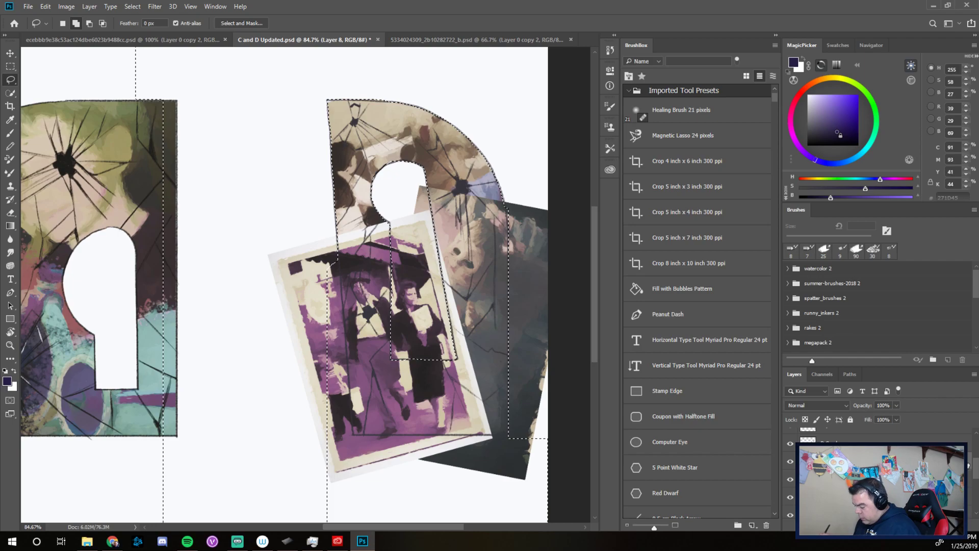
pyautogui.press('m')
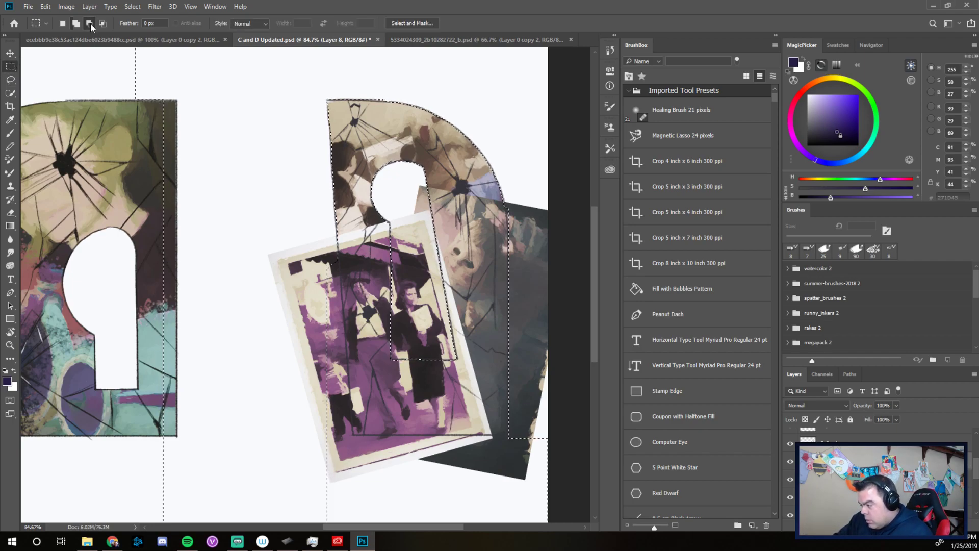
pyautogui.moveTo(508, 437); pyautogui.dragTo(321, 506)
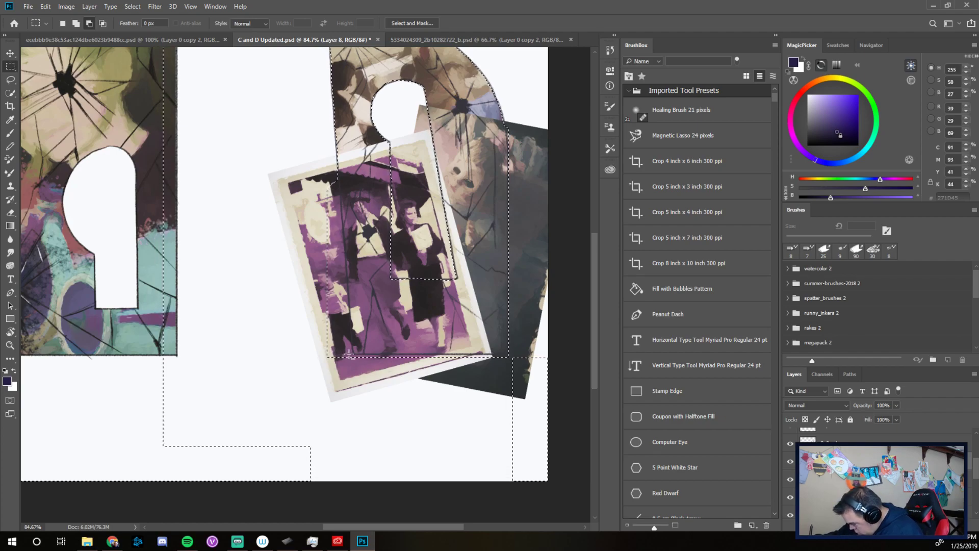
pyautogui.moveTo(347, 353); pyautogui.dragTo(529, 423)
pyautogui.moveTo(511, 352); pyautogui.dragTo(564, 483)
pyautogui.moveTo(487, 410); pyautogui.dragTo(553, 475)
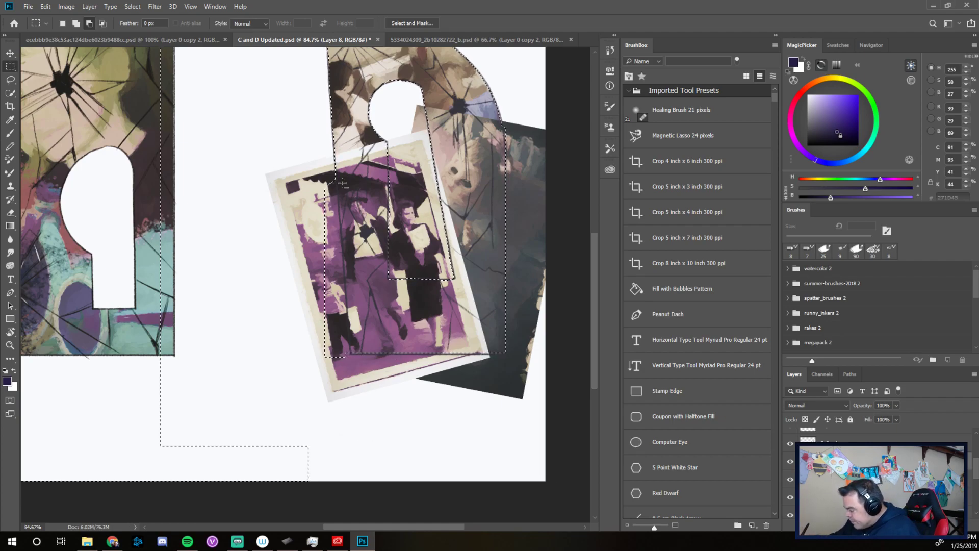
# Lasso along the D's left stem and around the street photo's overhang outside it, adding that area to the selection.
pyautogui.click(10, 79)
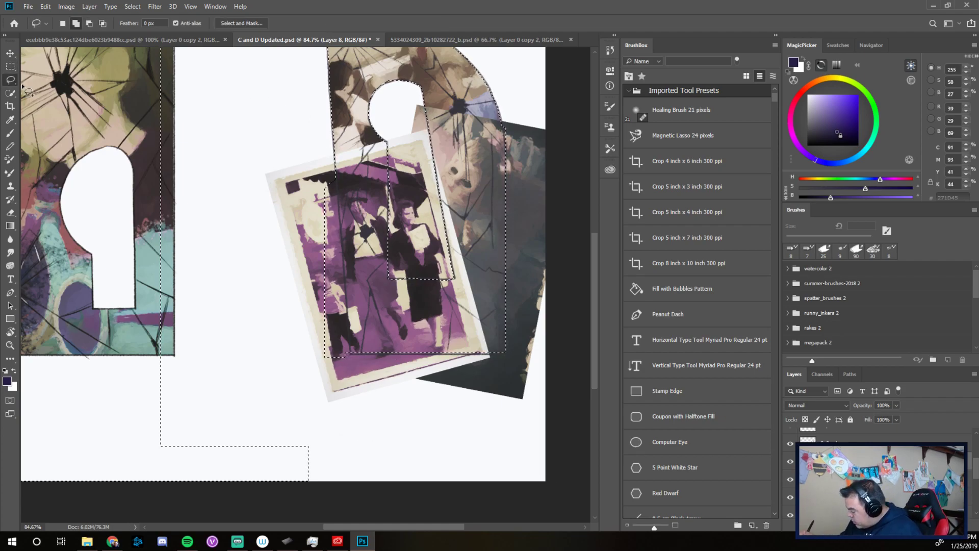
pyautogui.moveTo(336, 180); pyautogui.dragTo(344, 270)
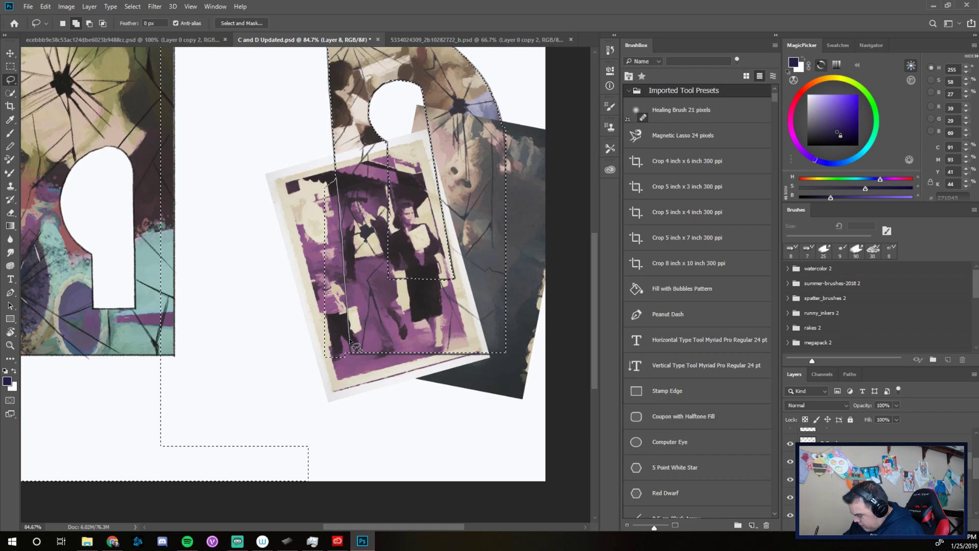
pyautogui.moveTo(329, 388)
pyautogui.mouseDown()
pyautogui.moveTo(285, 360)
pyautogui.moveTo(266, 239)
pyautogui.moveTo(301, 148)
pyautogui.mouseUp()
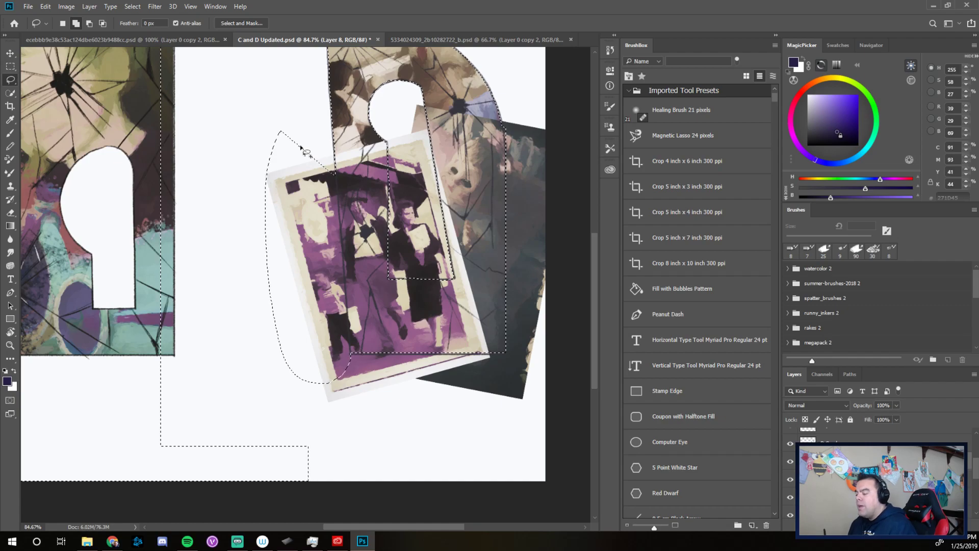
# Subtract the street photo's overhang outside the D's left stem with the Lasso tool and mask Layer 11 with the selection.
pyautogui.click(89, 24)
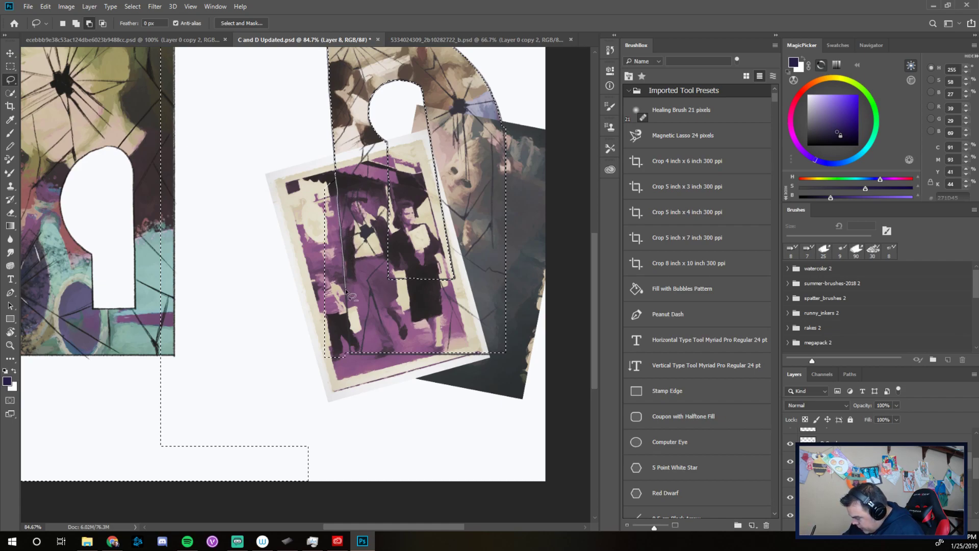
pyautogui.moveTo(330, 382)
pyautogui.mouseDown()
pyautogui.moveTo(272, 150)
pyautogui.moveTo(284, 133)
pyautogui.mouseUp()
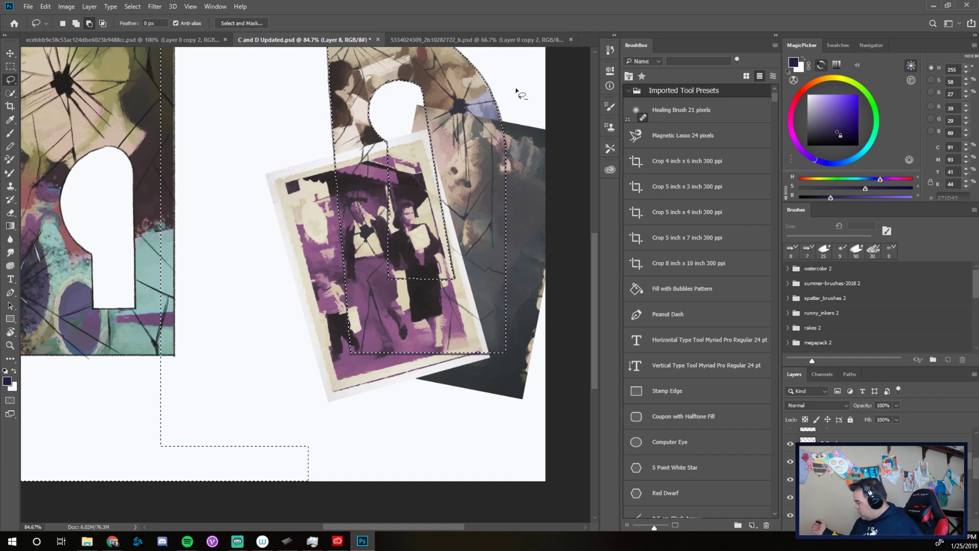
pyautogui.hotkey('alt', '[')
pyautogui.hotkey('alt', '[')
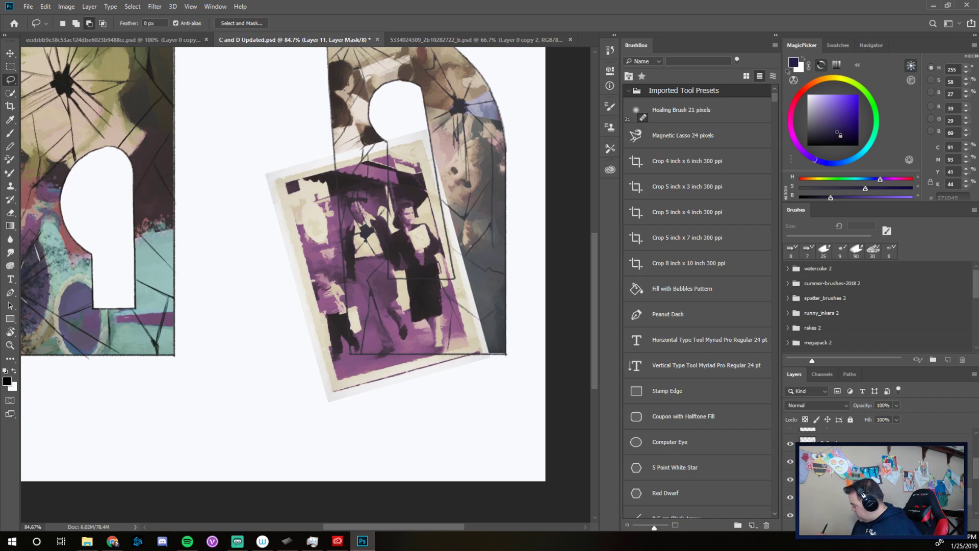
# Mask Layer 12 with the selection loaded from Layer 11's mask and place it beneath Layer 11.
pyautogui.rightClick(839, 494)
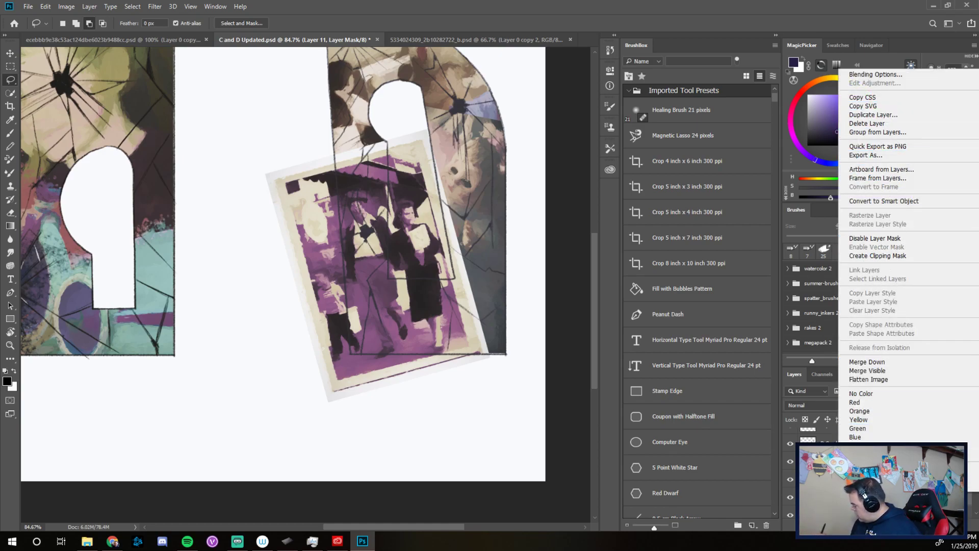
pyautogui.press('Escape')
pyautogui.rightClick(838, 500)
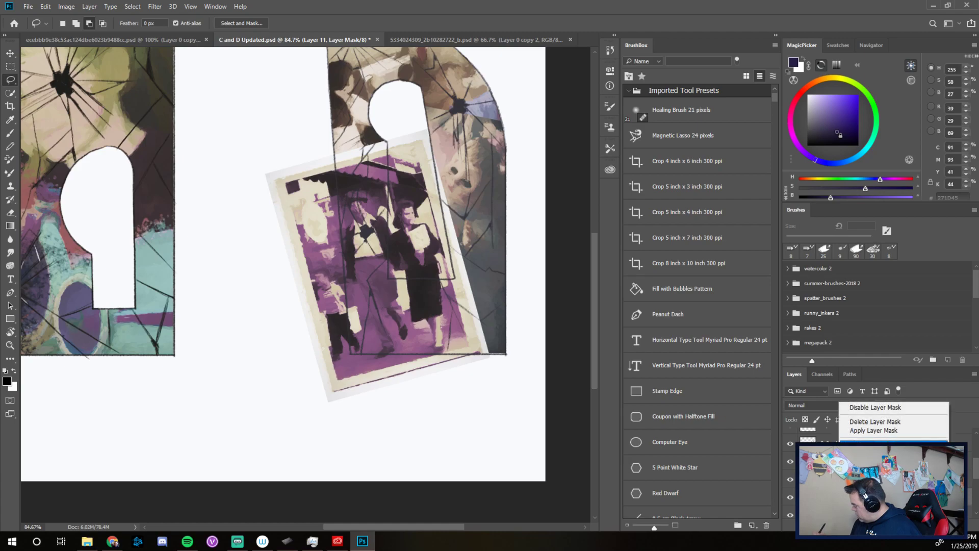
pyautogui.click(869, 448)
pyautogui.click(867, 479)
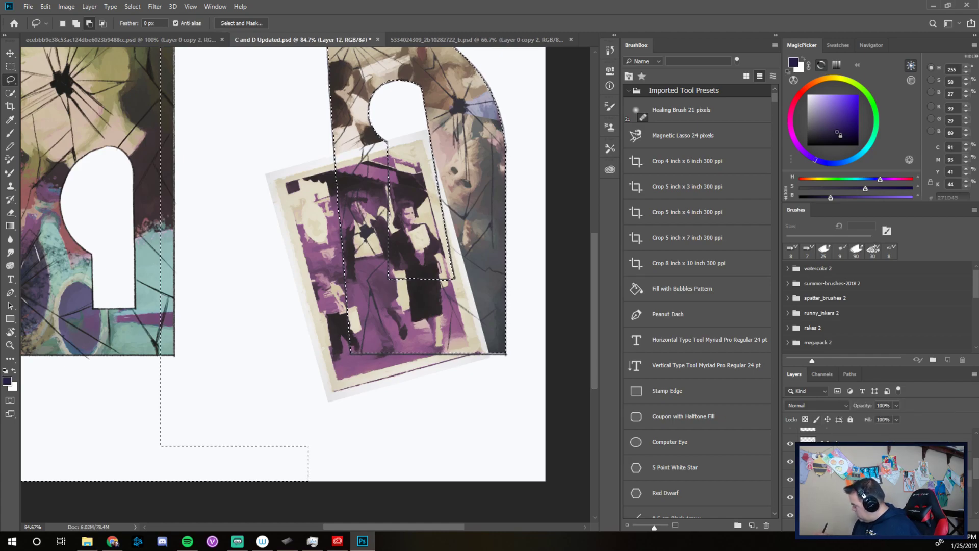
pyautogui.click(866, 525)
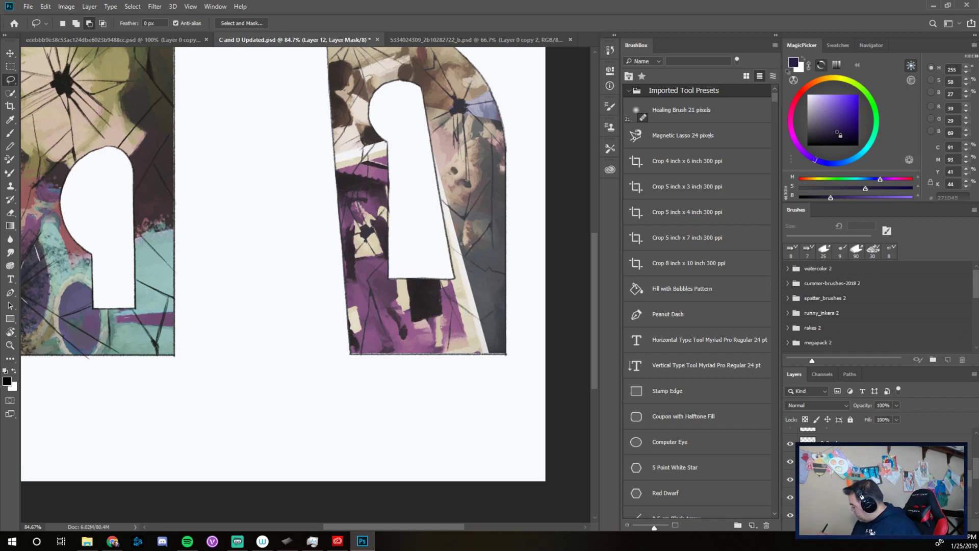
pyautogui.moveTo(867, 478)
pyautogui.mouseDown()
pyautogui.moveTo(866, 512)
pyautogui.moveTo(867, 462)
pyautogui.mouseUp()
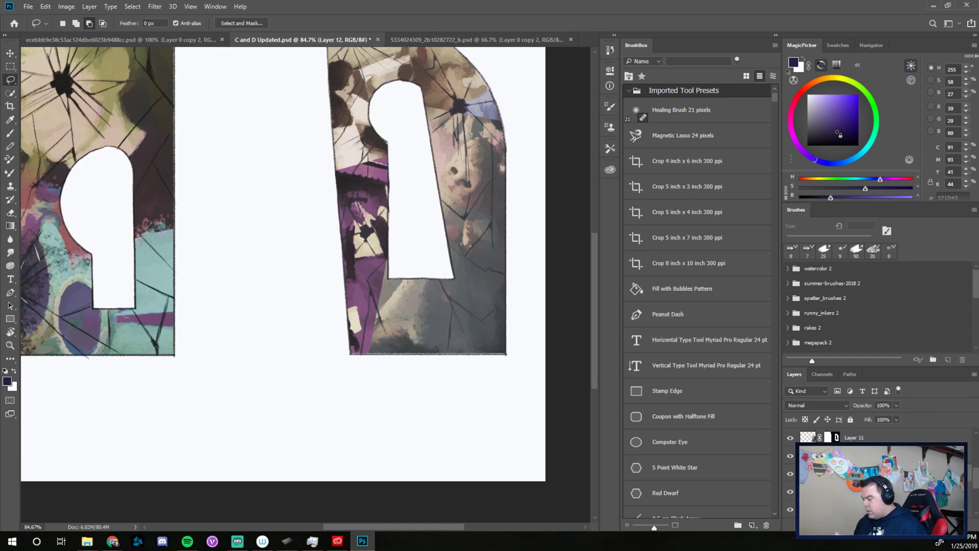
# Collapse all the brush groups in the BrushBox list.
pyautogui.moveTo(472, 395); pyautogui.dragTo(443, 457)
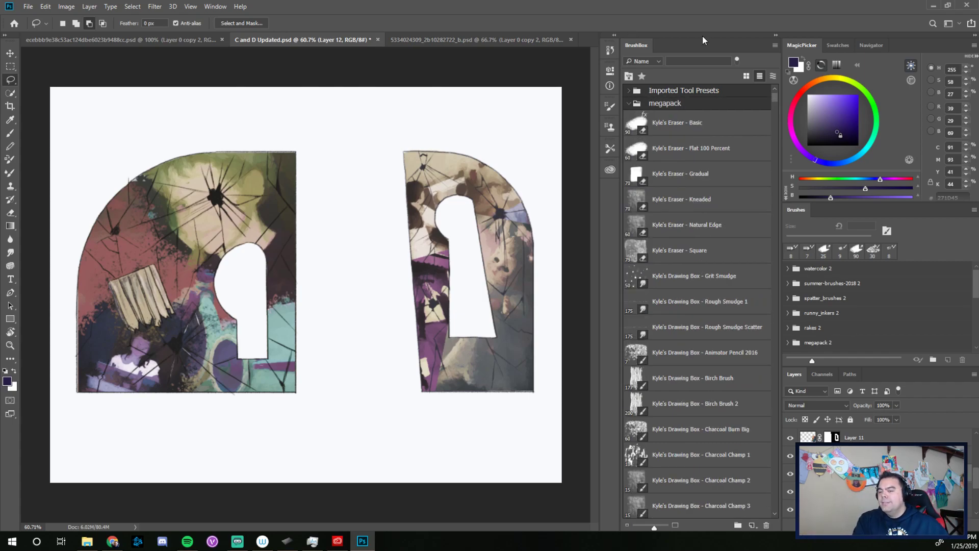
pyautogui.click(664, 105)
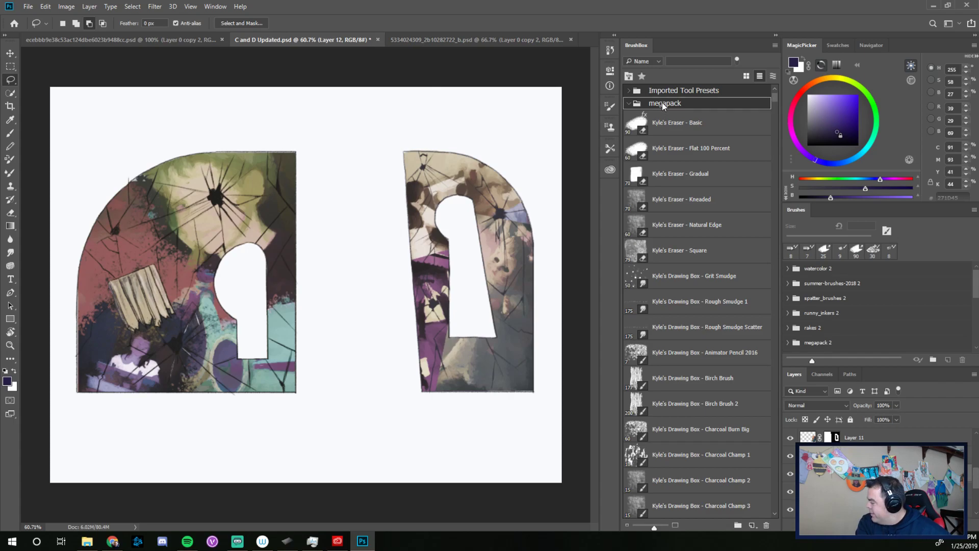
pyautogui.click(629, 106)
pyautogui.click(630, 117)
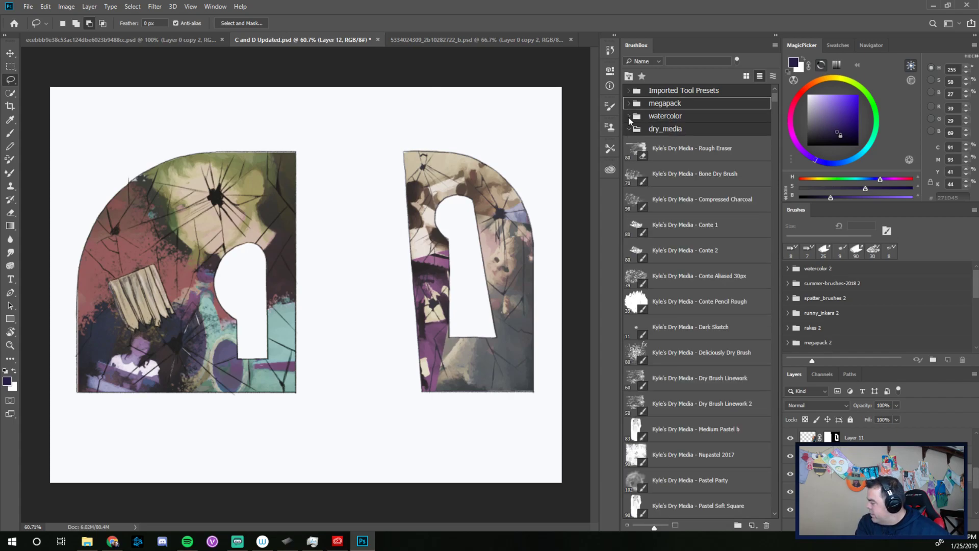
pyautogui.click(628, 131)
pyautogui.click(629, 144)
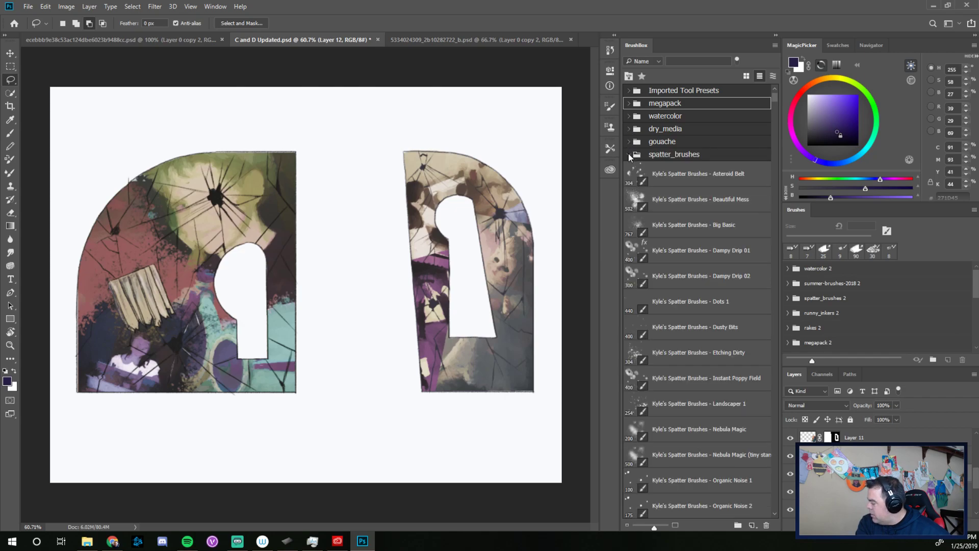
pyautogui.click(629, 156)
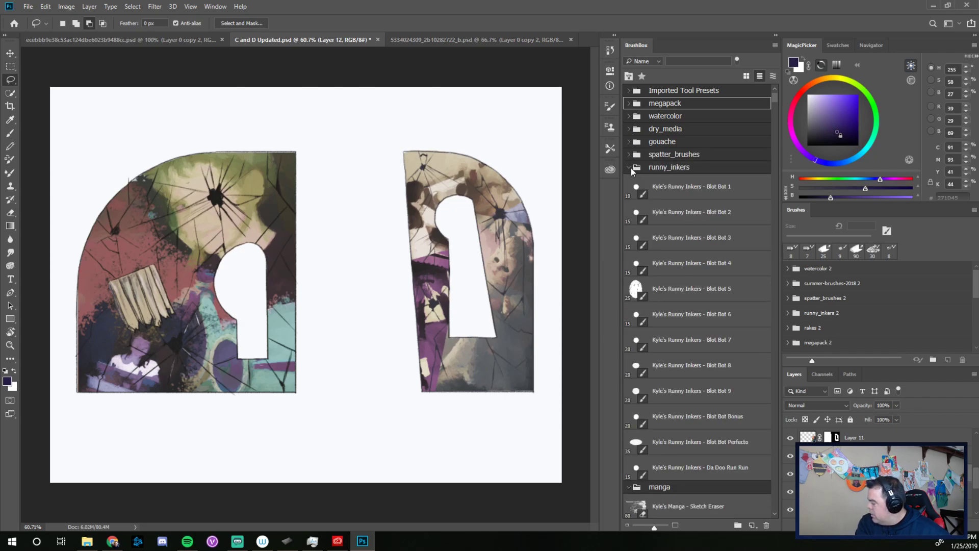
pyautogui.click(630, 168)
pyautogui.click(631, 181)
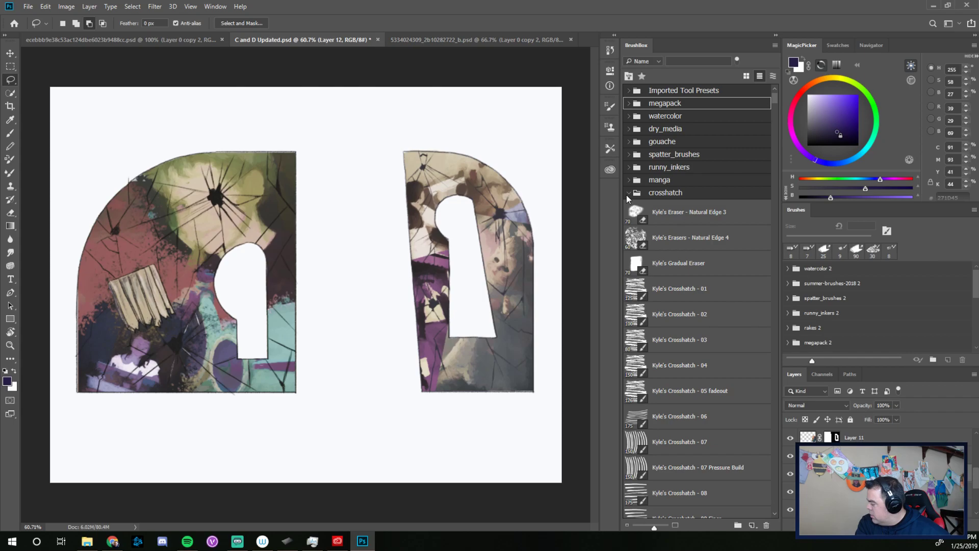
pyautogui.click(631, 194)
pyautogui.click(630, 206)
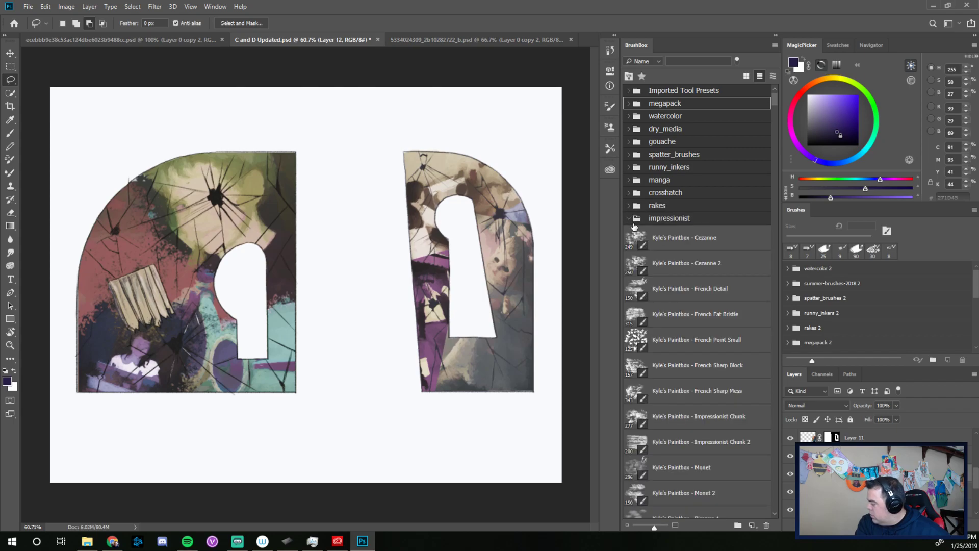
pyautogui.click(774, 45)
pyautogui.click(801, 109)
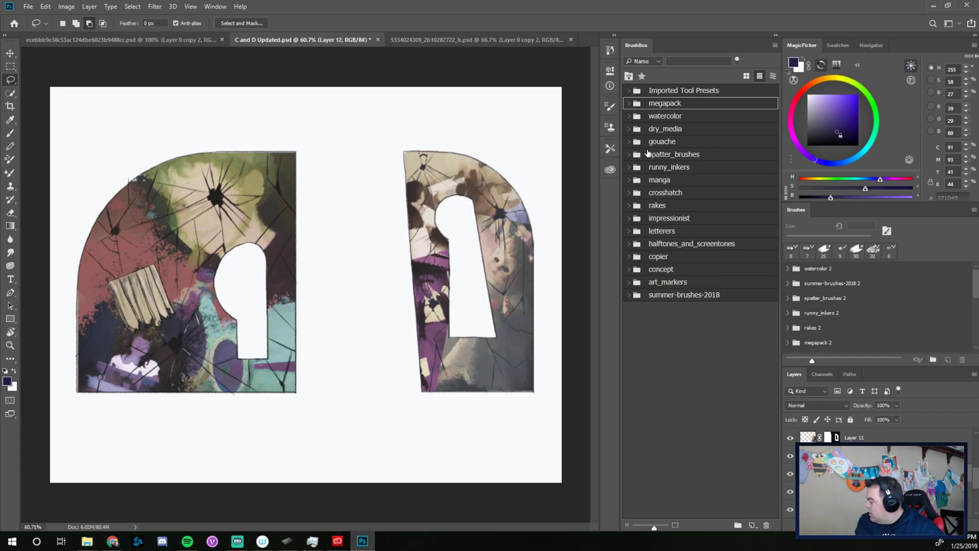
# Choose the spatter brush Dampy Drip 01 and make Layer 11's mask active, checking the layer by briefly hiding it.
pyautogui.click(630, 156)
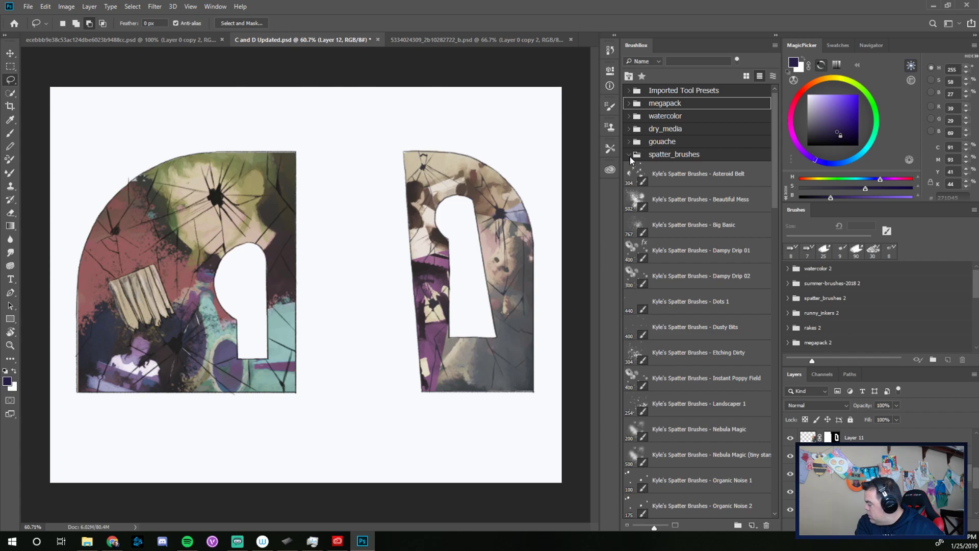
pyautogui.click(736, 253)
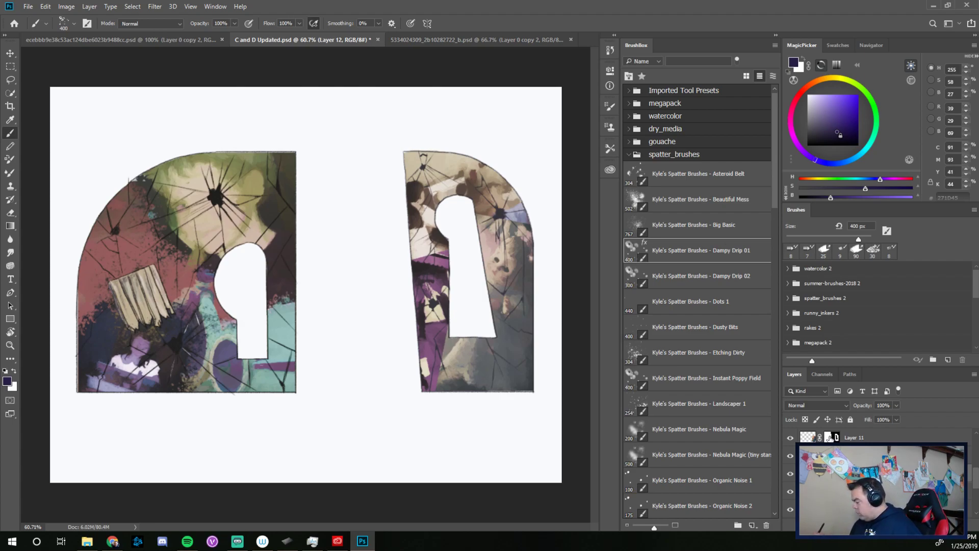
pyautogui.click(830, 437)
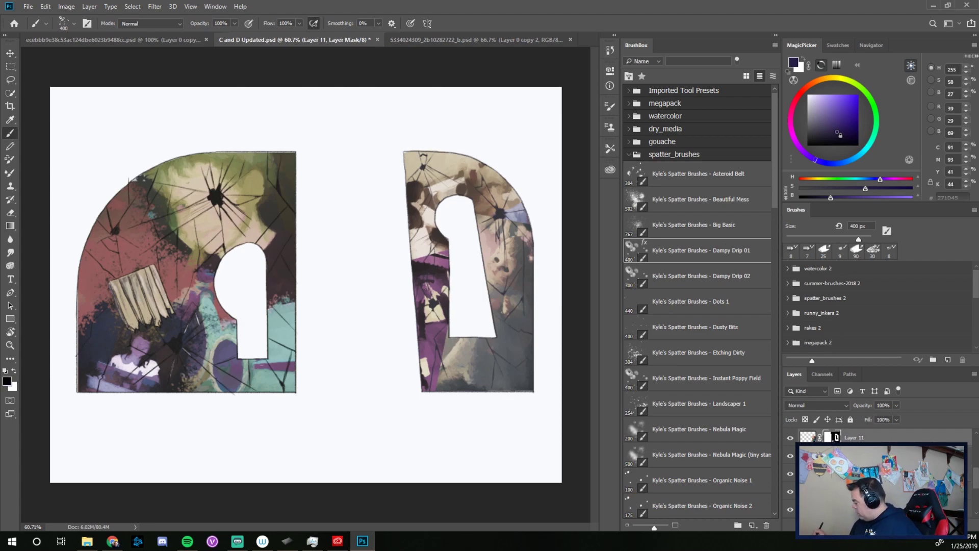
pyautogui.click(791, 438)
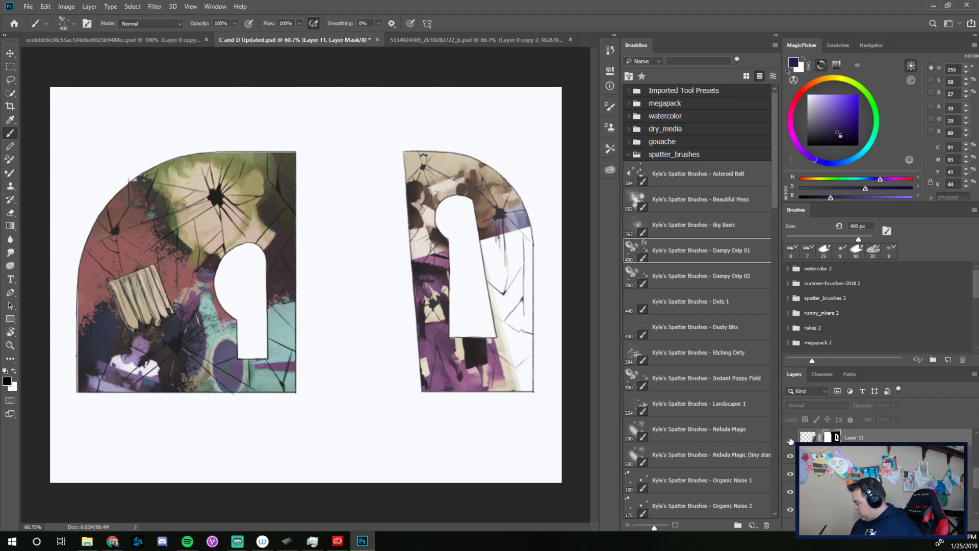
pyautogui.click(790, 440)
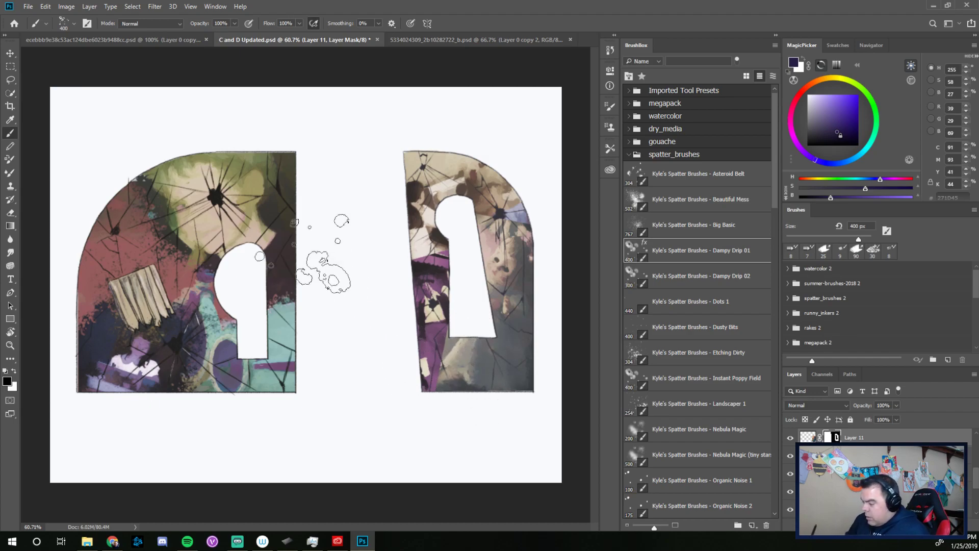
# With a 64 px brush, paint black on Layer 11's mask over the D's lower left area and along its upper right seam.
pyautogui.rightClick(403, 358)
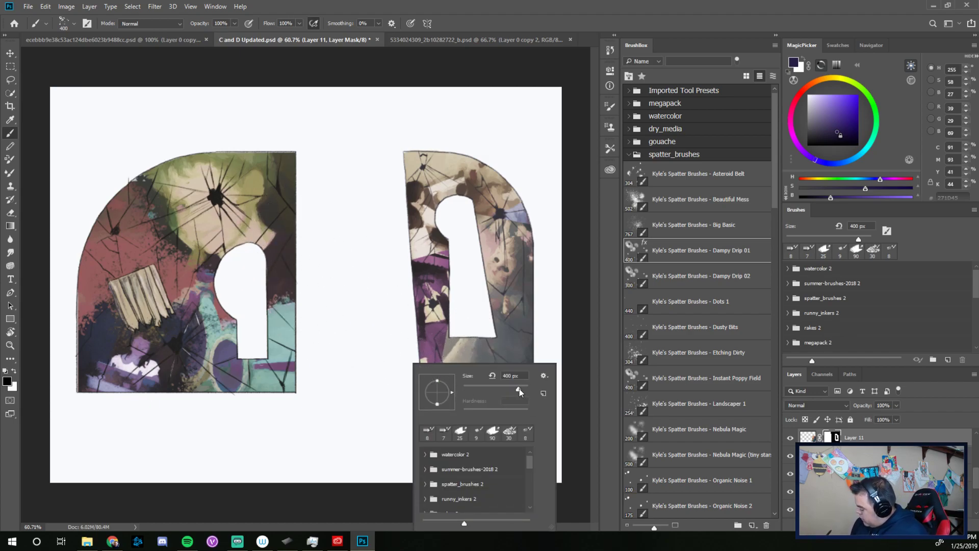
pyautogui.moveTo(519, 392)
pyautogui.mouseDown()
pyautogui.moveTo(436, 393)
pyautogui.moveTo(445, 378)
pyautogui.moveTo(439, 342)
pyautogui.moveTo(432, 355)
pyautogui.moveTo(446, 392)
pyautogui.moveTo(436, 337)
pyautogui.moveTo(450, 379)
pyautogui.mouseUp()
pyautogui.click(382, 421)
pyautogui.moveTo(441, 335)
pyautogui.mouseDown()
pyautogui.moveTo(440, 376)
pyautogui.moveTo(448, 384)
pyautogui.moveTo(444, 349)
pyautogui.moveTo(467, 398)
pyautogui.moveTo(447, 359)
pyautogui.moveTo(469, 385)
pyautogui.moveTo(451, 344)
pyautogui.moveTo(477, 385)
pyautogui.moveTo(461, 389)
pyautogui.moveTo(476, 377)
pyautogui.moveTo(482, 396)
pyautogui.mouseUp()
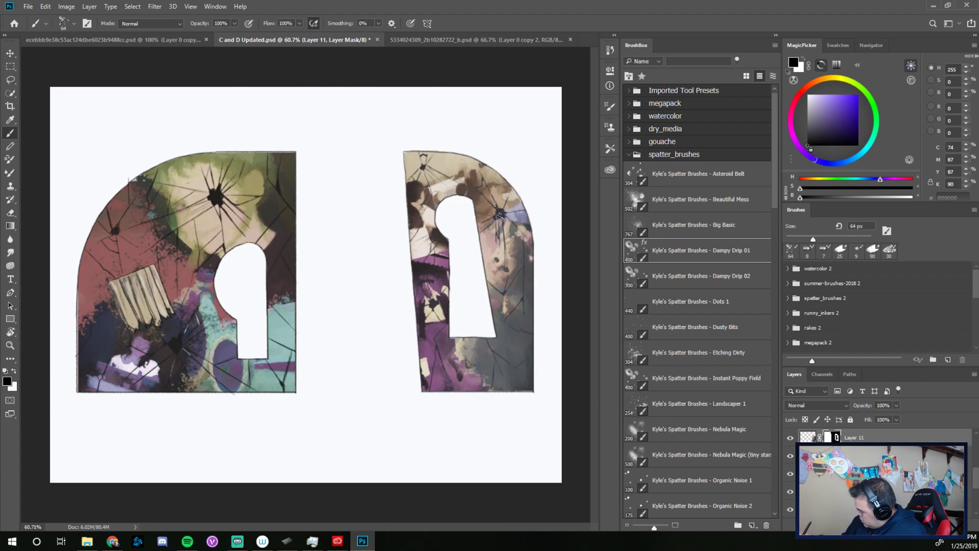
pyautogui.moveTo(526, 220)
pyautogui.mouseDown()
pyautogui.moveTo(493, 216)
pyautogui.moveTo(482, 228)
pyautogui.moveTo(512, 221)
pyautogui.mouseUp()
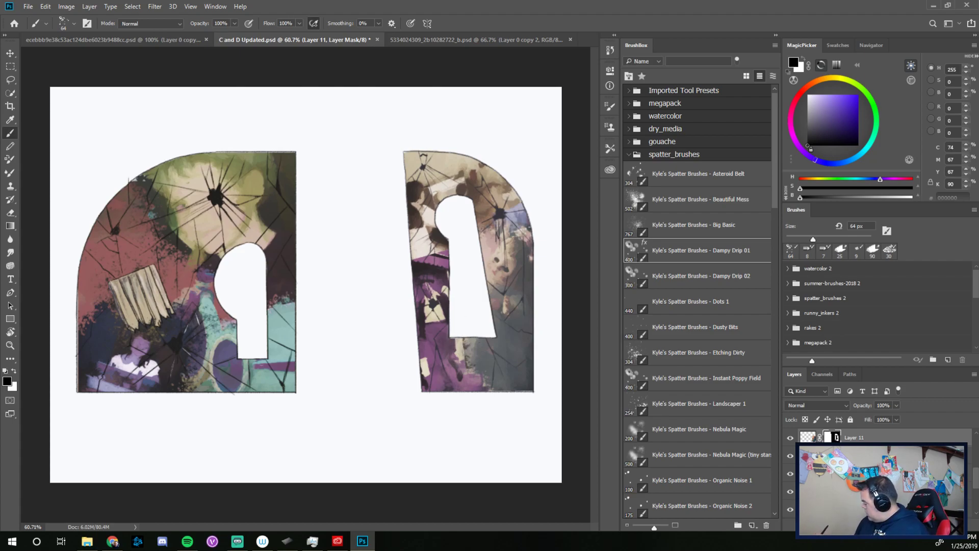
# Spatter black on Layer 12's mask along the street photo's top edge and make the layer's image active again.
pyautogui.click(832, 474)
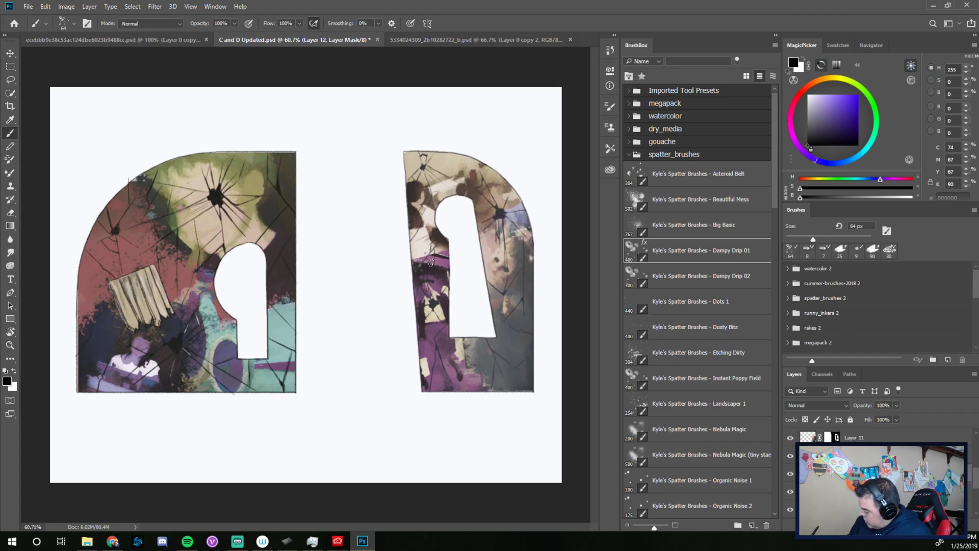
pyautogui.moveTo(425, 254)
pyautogui.mouseDown()
pyautogui.moveTo(445, 241)
pyautogui.moveTo(452, 248)
pyautogui.moveTo(408, 254)
pyautogui.mouseUp()
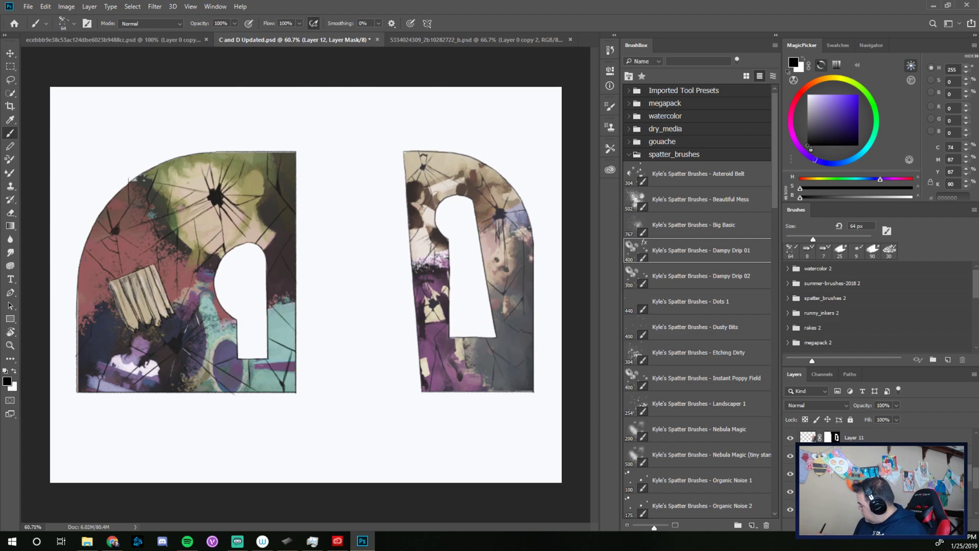
pyautogui.hotkey('ctrl', '2')
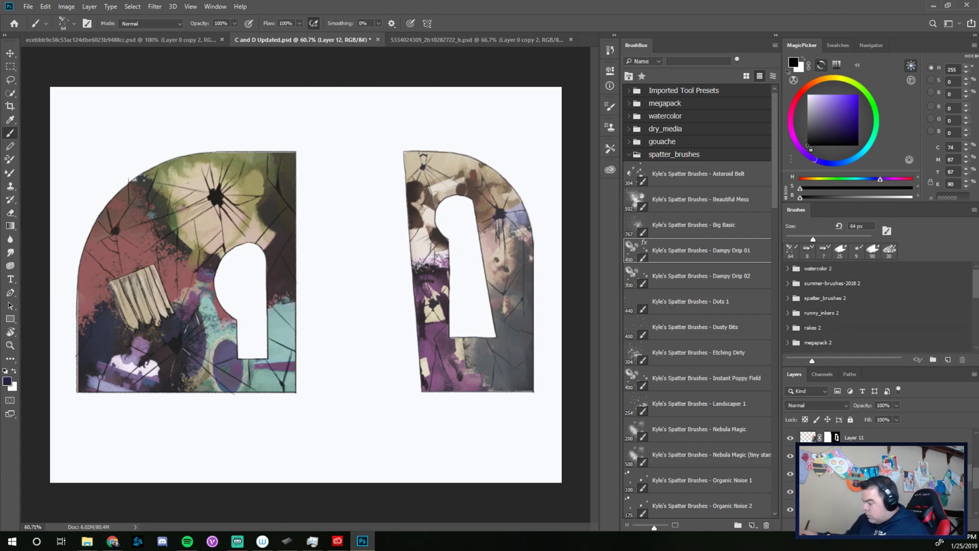
# Reposition the street photo of Layer 12 slightly within the D's left stem.
pyautogui.click(10, 53)
pyautogui.moveTo(437, 336)
pyautogui.mouseDown()
pyautogui.moveTo(434, 316)
pyautogui.moveTo(436, 332)
pyautogui.mouseUp()
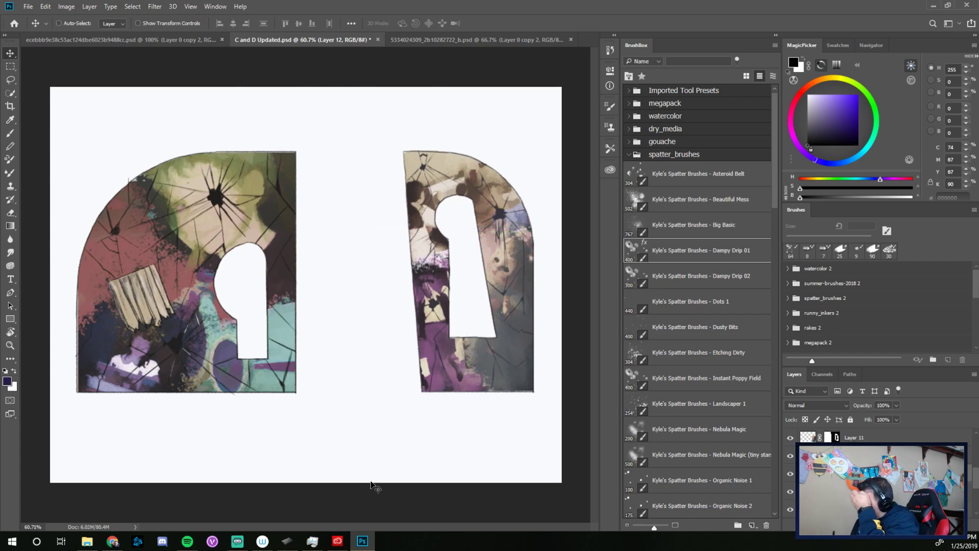
pyautogui.hotkey('ctrl', '\\')
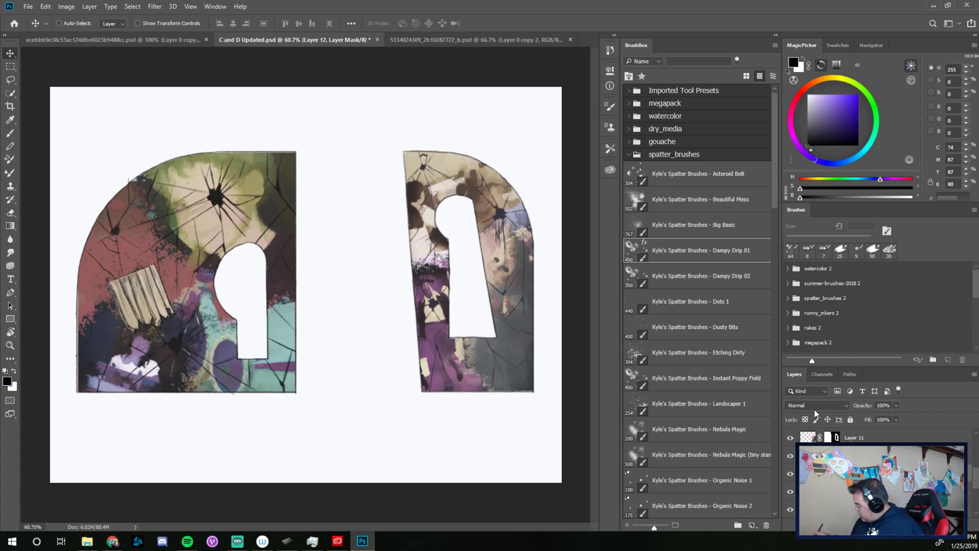
pyautogui.moveTo(443, 355)
pyautogui.mouseDown()
pyautogui.moveTo(436, 319)
pyautogui.moveTo(440, 340)
pyautogui.mouseUp()
pyautogui.hotkey('ctrl', '2')
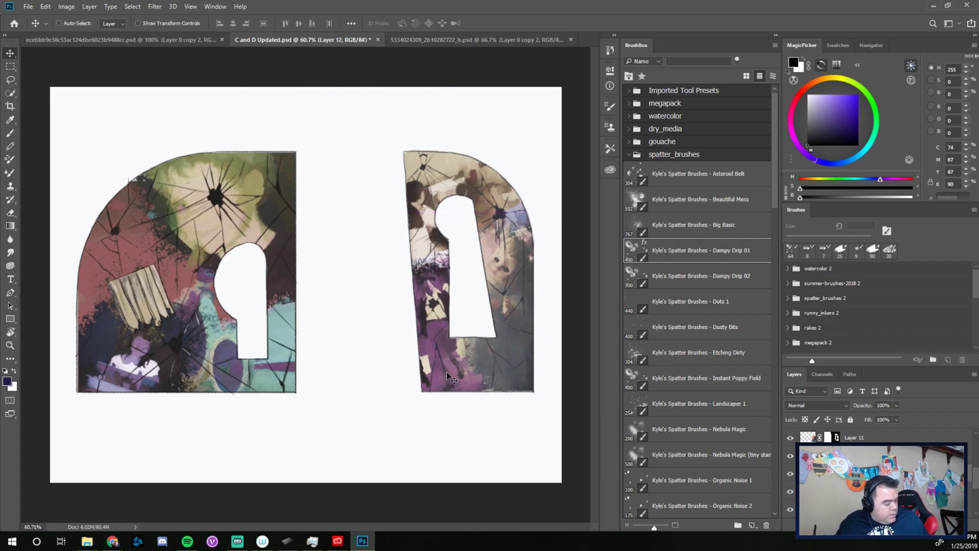
# Scale the street photo on Layer 12 up to 116.41%, shift it within the D and accept the transform.
pyautogui.hotkey('ctrl', 't')
pyautogui.moveTo(526, 225); pyautogui.dragTo(552, 196)
pyautogui.moveTo(453, 373)
pyautogui.mouseDown()
pyautogui.moveTo(443, 392)
pyautogui.moveTo(449, 363)
pyautogui.moveTo(450, 372)
pyautogui.mouseUp()
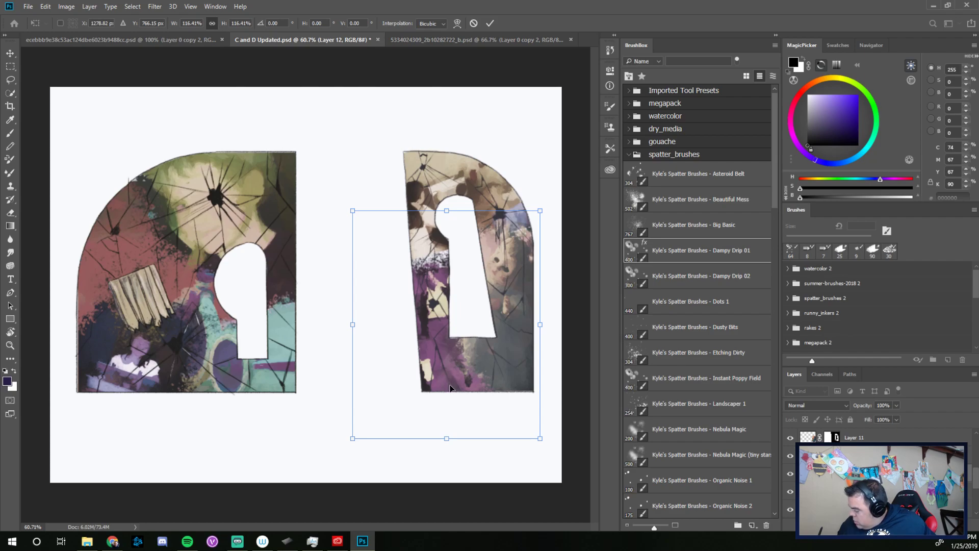
pyautogui.press('Return')
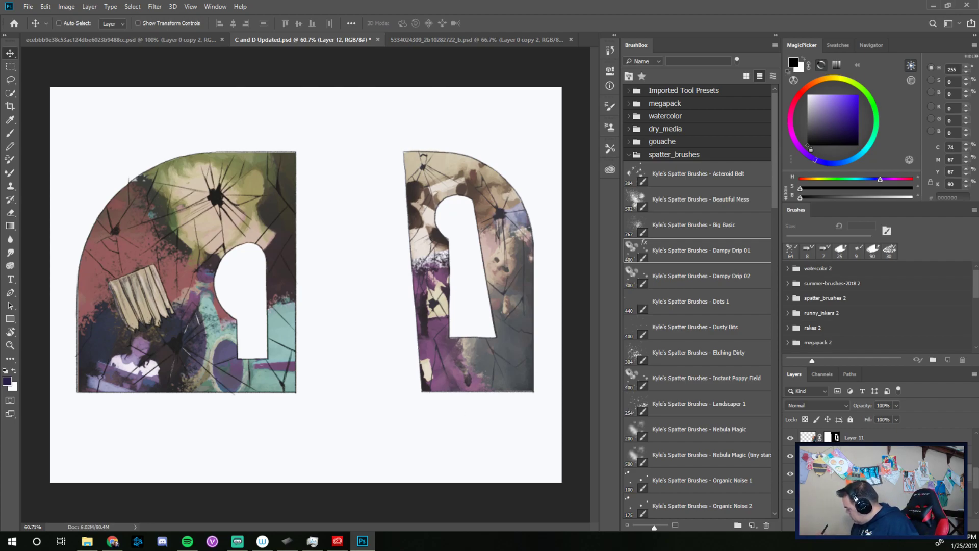
# Try painting white on Layer 12's mask along the street photo's upper edge with a 42 px Dampy Drip 01 brush and undo it.
pyautogui.click(831, 456)
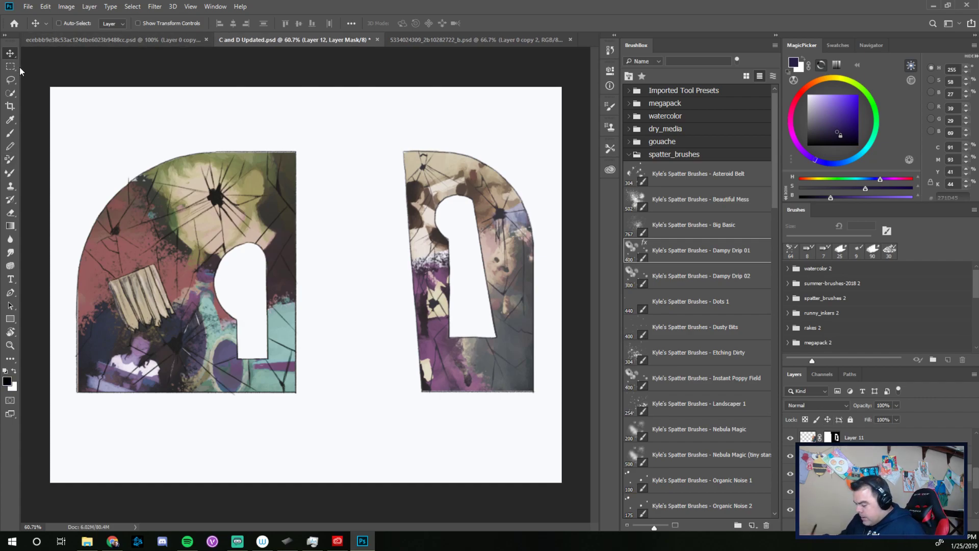
pyautogui.click(14, 371)
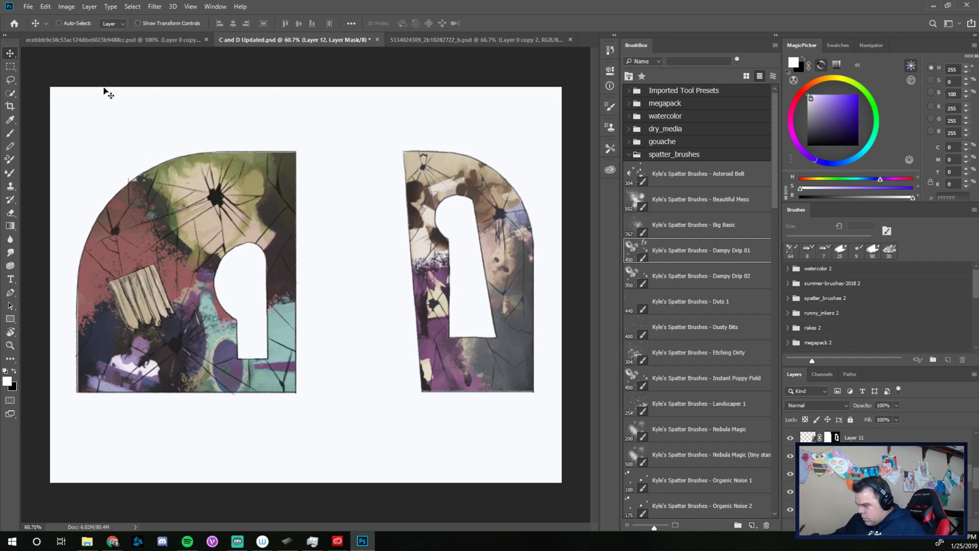
pyautogui.press('b')
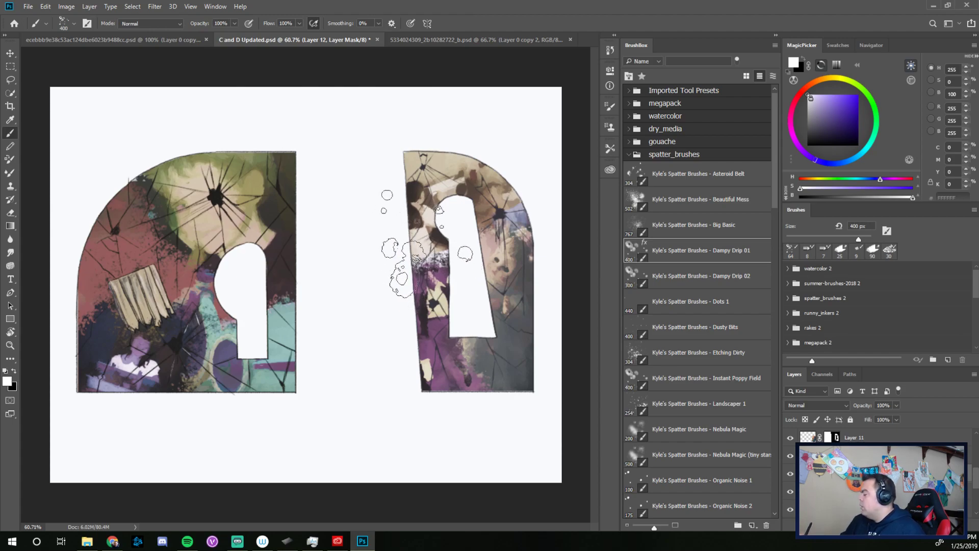
pyautogui.rightClick(415, 239)
pyautogui.moveTo(498, 261); pyautogui.dragTo(475, 264)
pyautogui.click(390, 310)
pyautogui.moveTo(417, 254)
pyautogui.mouseDown()
pyautogui.moveTo(435, 242)
pyautogui.moveTo(397, 253)
pyautogui.moveTo(433, 249)
pyautogui.mouseUp()
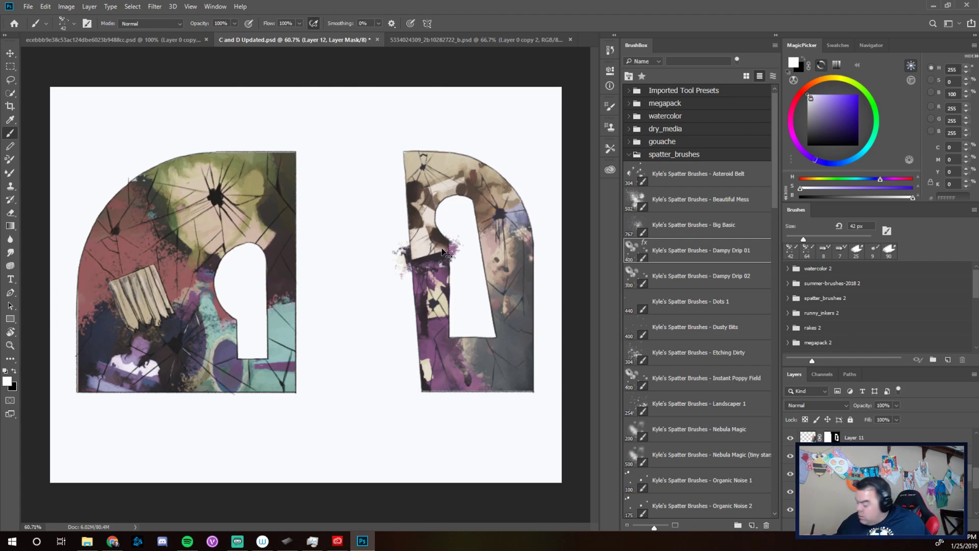
pyautogui.hotkey('ctrl', 'z')
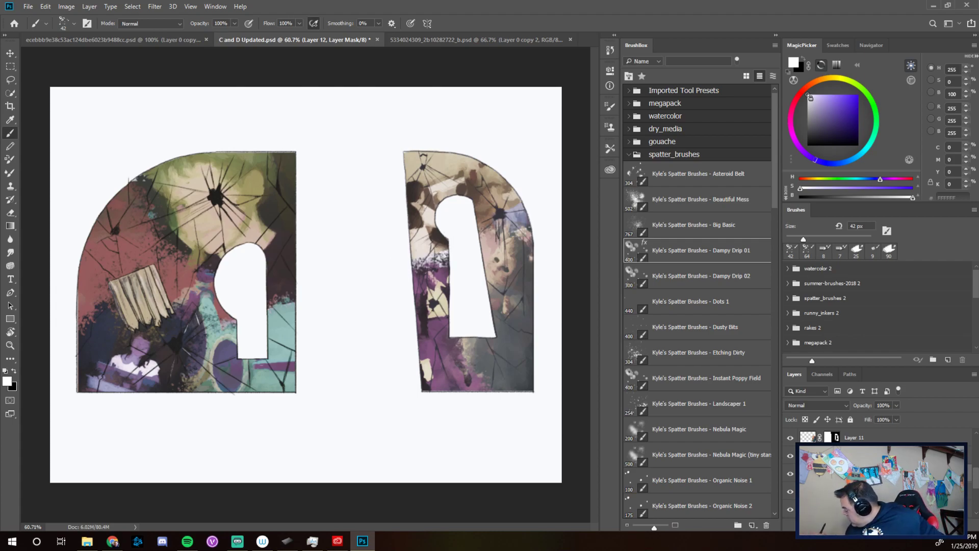
# Spatter black on Layer 10's mask along its seam with the street photo in the D's left stem.
pyautogui.click(867, 456)
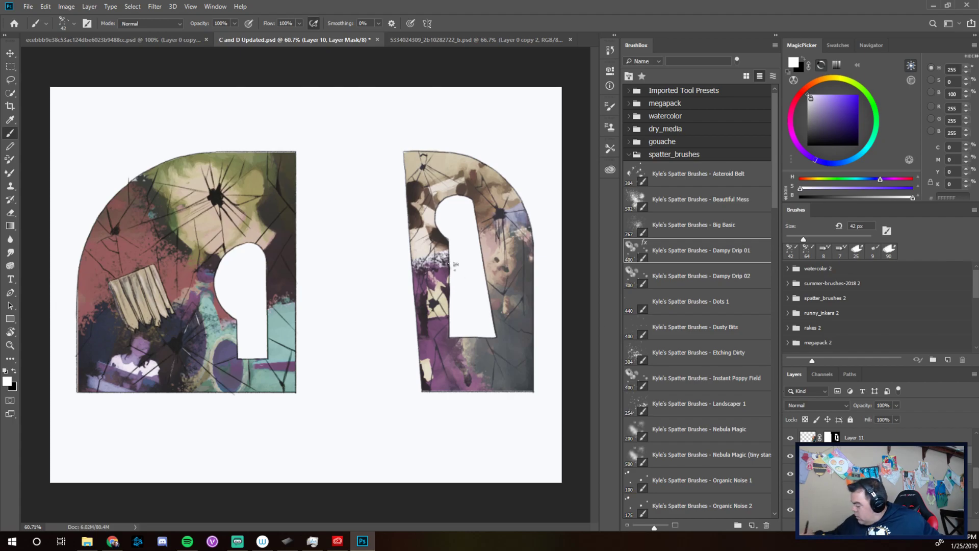
pyautogui.press('x')
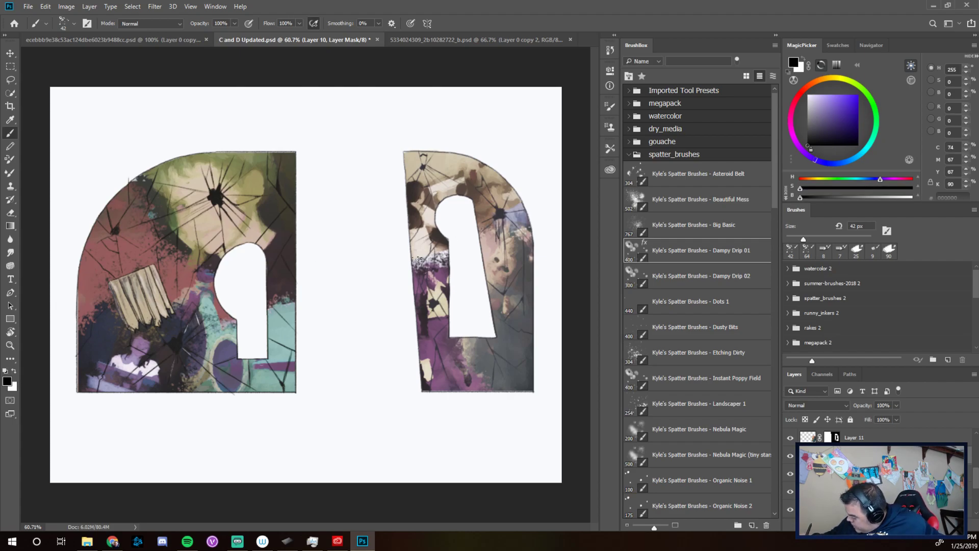
pyautogui.moveTo(419, 256)
pyautogui.mouseDown()
pyautogui.moveTo(444, 247)
pyautogui.moveTo(417, 245)
pyautogui.moveTo(439, 240)
pyautogui.moveTo(441, 259)
pyautogui.mouseUp()
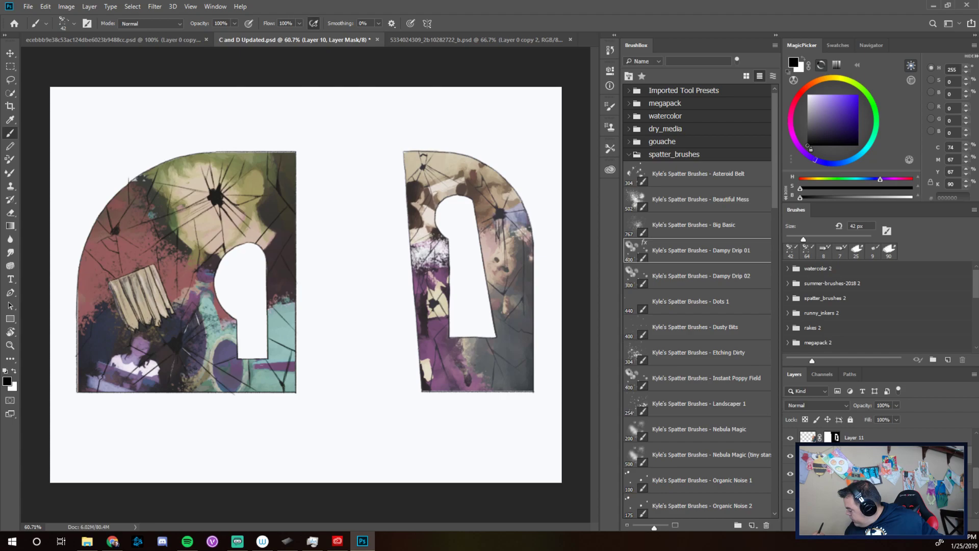
# Paint white on Layer 12's mask across the same seam to bring back the street photo's top.
pyautogui.click(833, 439)
pyautogui.click(831, 473)
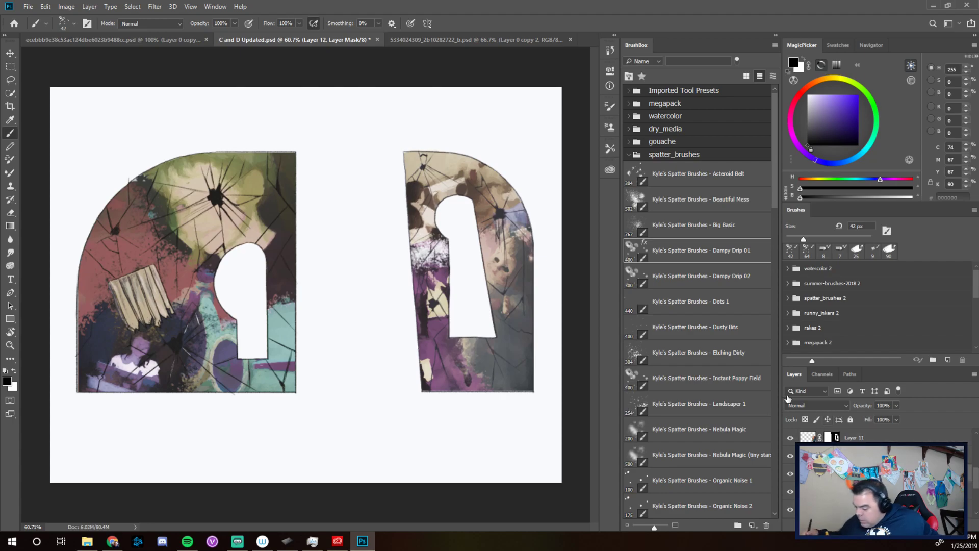
pyautogui.click(14, 370)
pyautogui.moveTo(423, 253)
pyautogui.mouseDown()
pyautogui.moveTo(428, 260)
pyautogui.moveTo(441, 251)
pyautogui.moveTo(418, 248)
pyautogui.moveTo(423, 236)
pyautogui.moveTo(442, 250)
pyautogui.mouseUp()
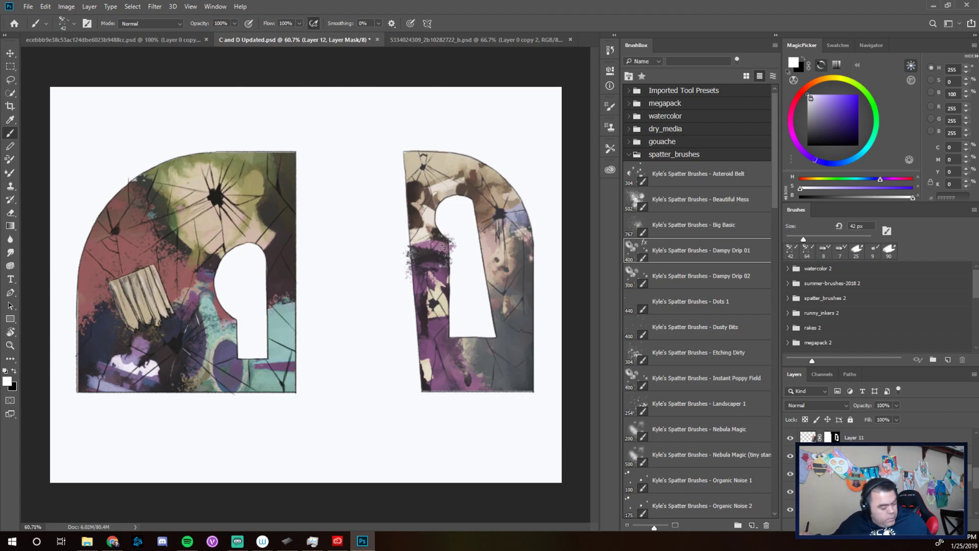
# Undo the latest seam strokes on the masks of Layers 10 and 12 and the street photo's last scaling.
pyautogui.hotkey('ctrl', 'z')
pyautogui.hotkey('ctrl', 'z')
pyautogui.hotkey('ctrl', 'z')
pyautogui.hotkey('ctrl', 'z')
pyautogui.hotkey('ctrl', 'z')
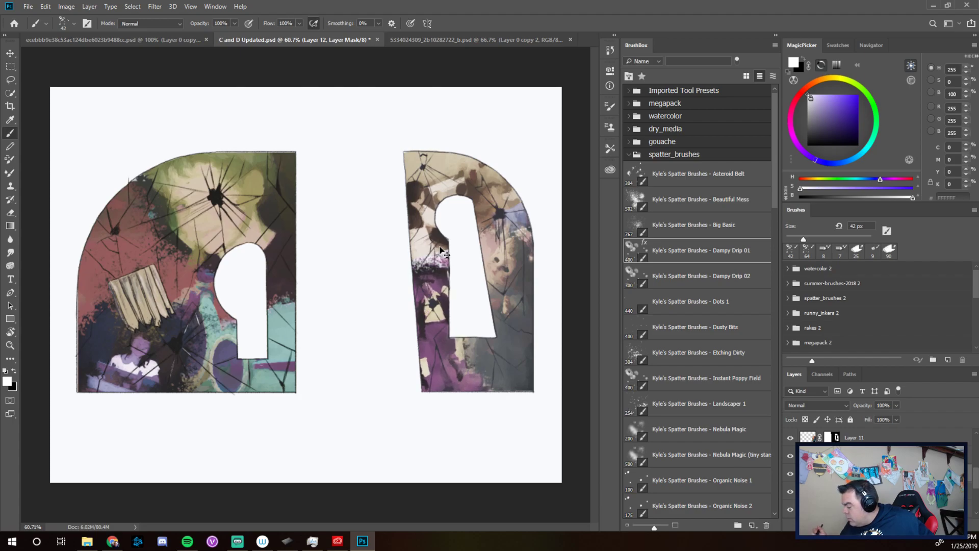
# Undo the earlier spatter along the street photo's top edge on Layer 12's mask.
pyautogui.hotkey('ctrl', 'z')
pyautogui.hotkey('ctrl', 'z')
pyautogui.hotkey('ctrl', 'z')
pyautogui.hotkey('ctrl', 'z')
pyautogui.hotkey('ctrl', 'z')
pyautogui.hotkey('ctrl', 'z')
pyautogui.hotkey('ctrl', 'z')
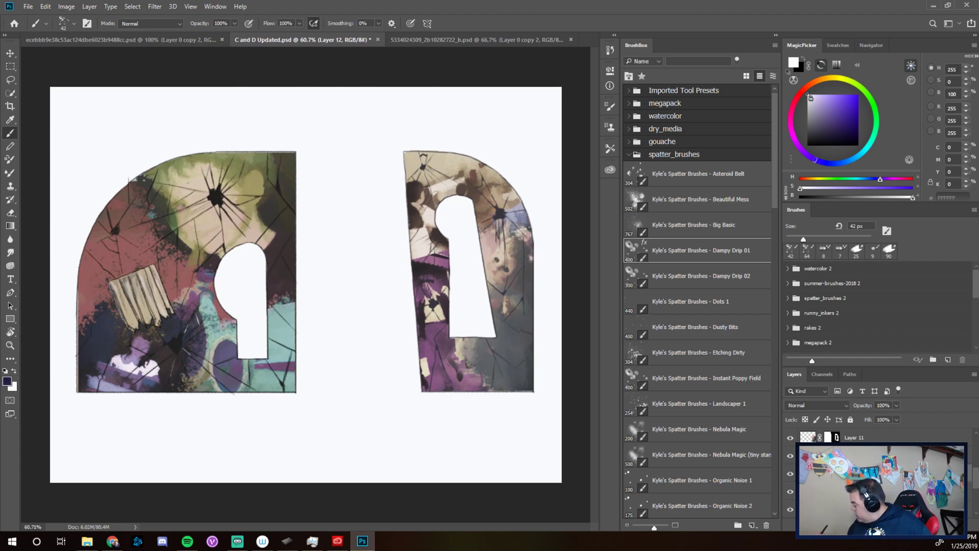
# Select Layer 10's mask with black as the foreground colour, then hide and reshow the layer to check how far its image reaches.
pyautogui.click(831, 455)
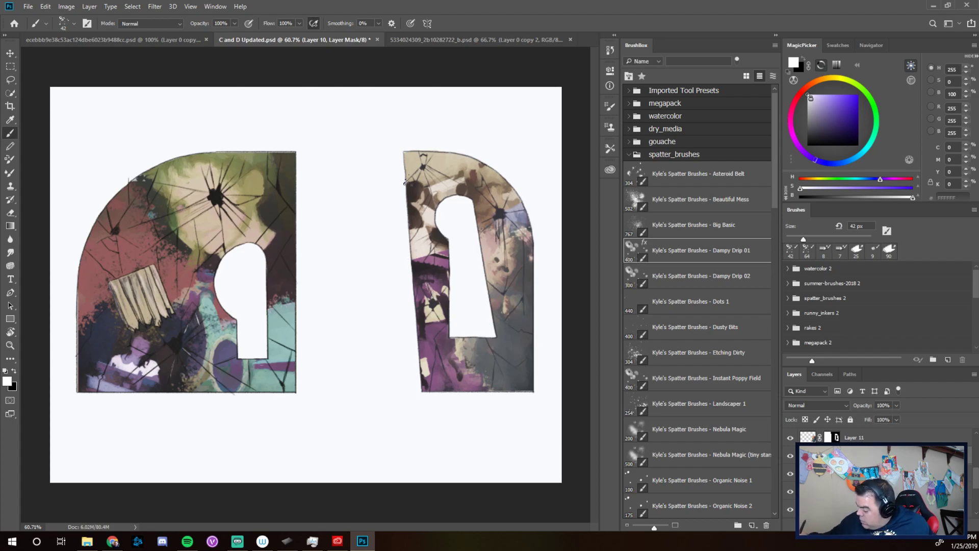
pyautogui.click(14, 370)
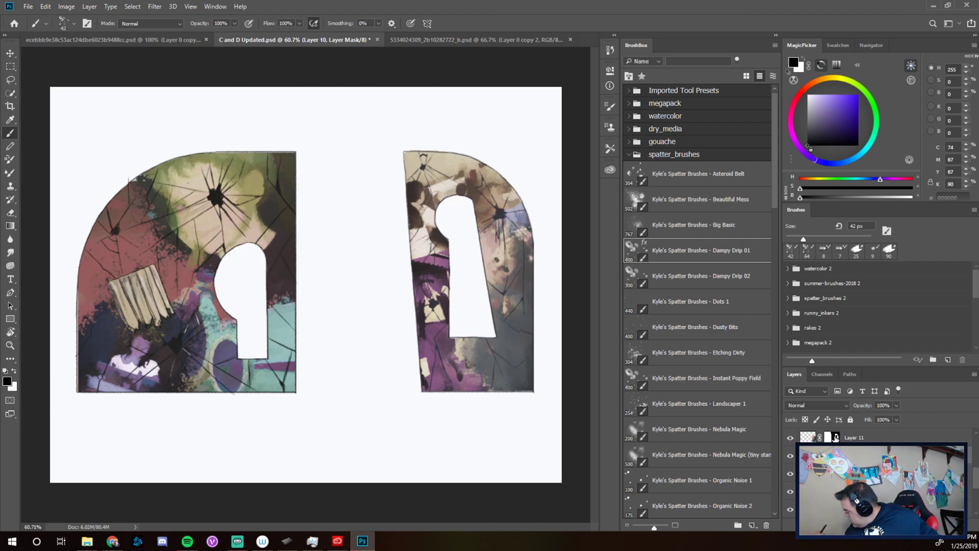
pyautogui.click(791, 456)
pyautogui.click(791, 456)
pyautogui.click(790, 456)
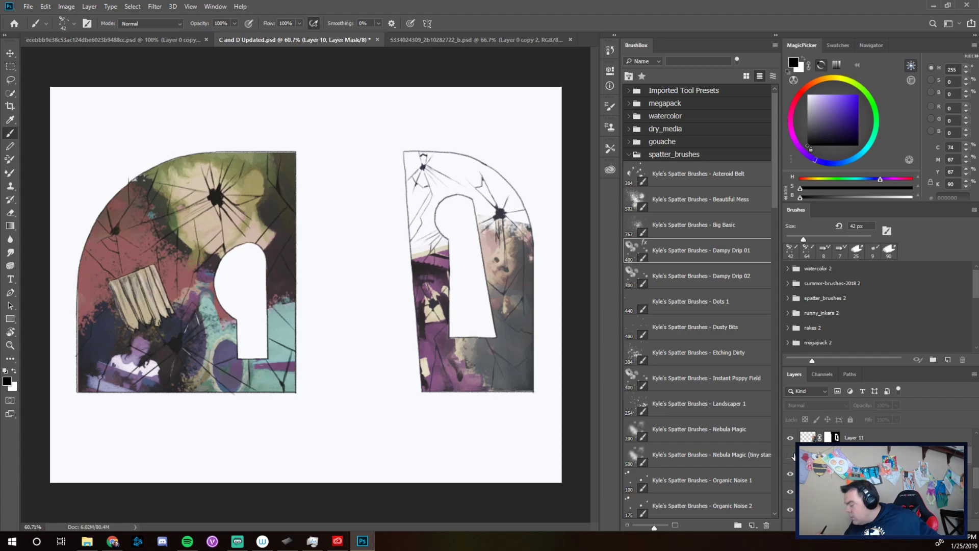
pyautogui.click(790, 456)
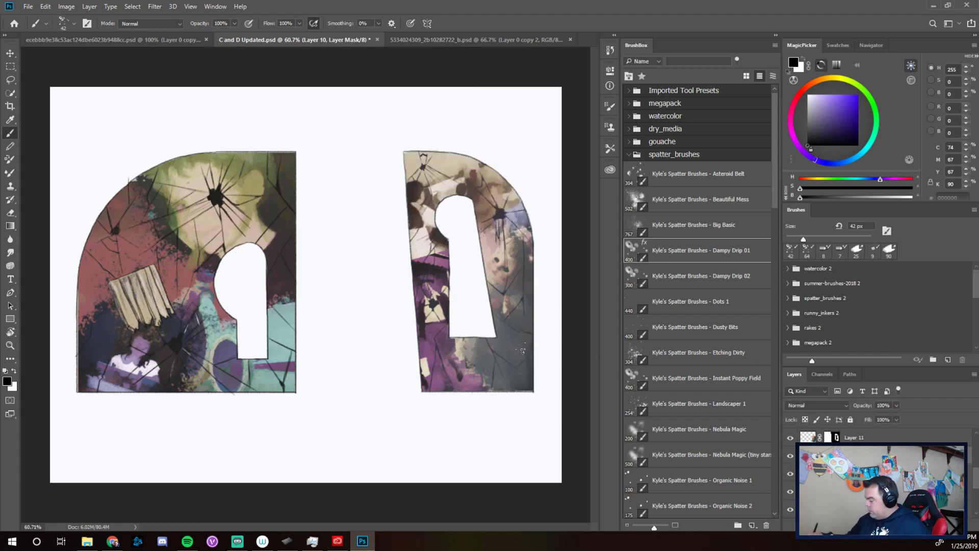
pyautogui.hotkey('ctrl', 't')
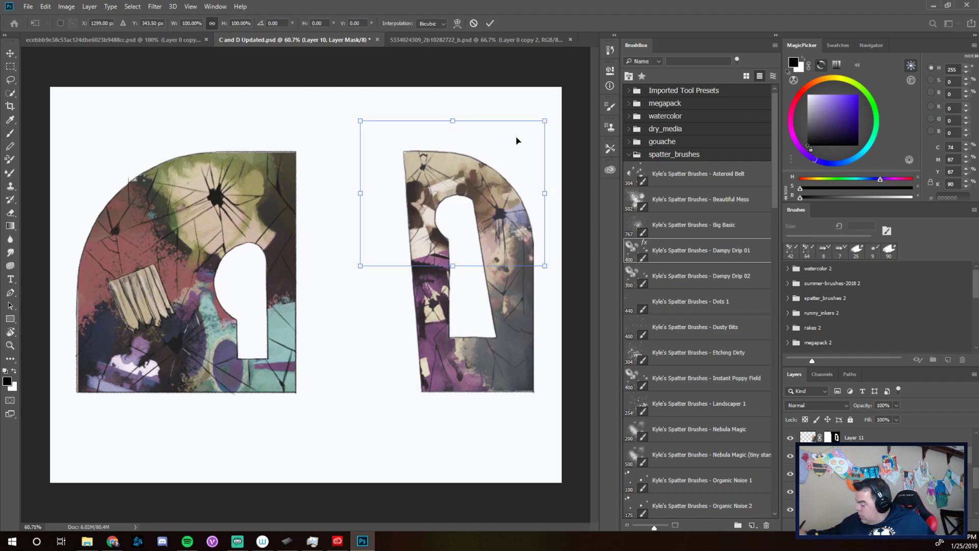
pyautogui.press('Return')
pyautogui.press('b')
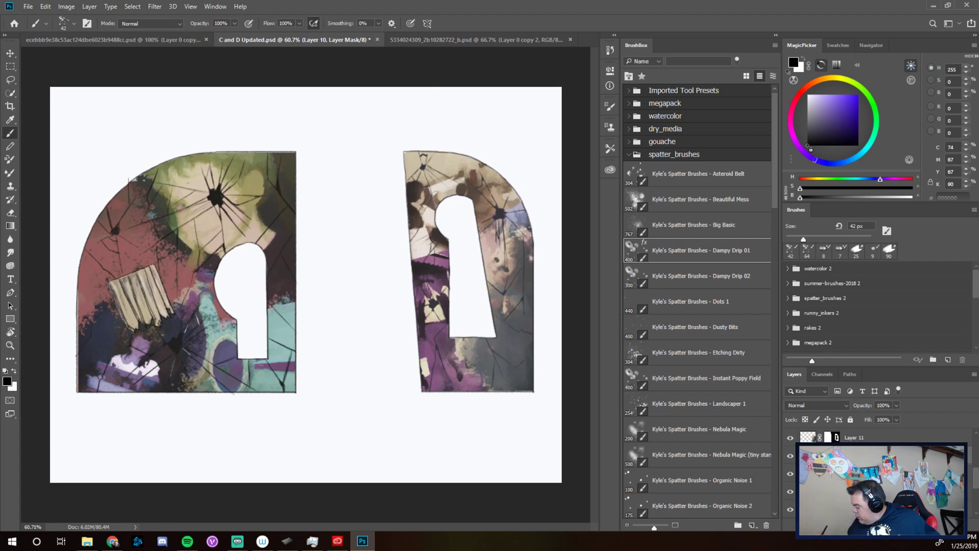
# Scale the street photo on Layer 12 to 111.67%, shift it slightly within the D's left stem and accept the transform.
pyautogui.click(855, 474)
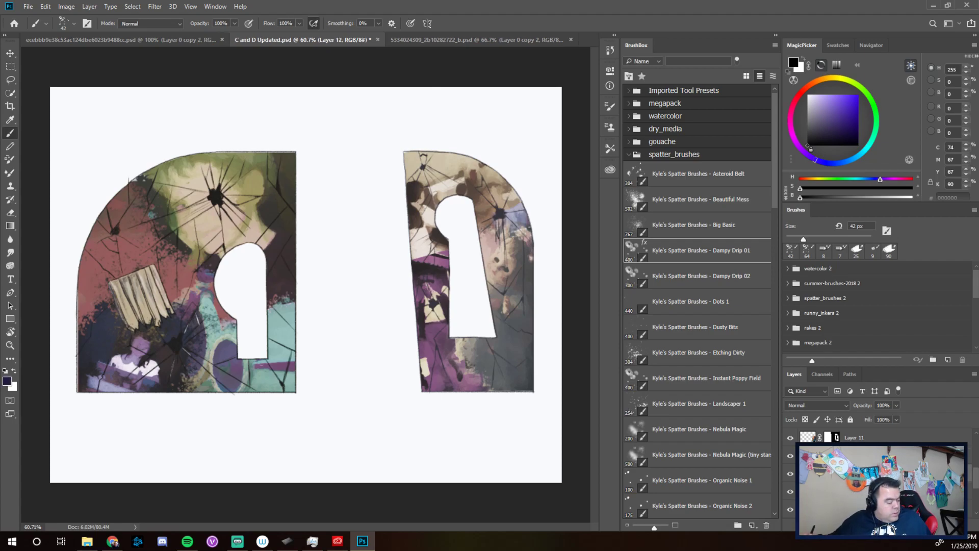
pyautogui.hotkey('ctrl', 't')
pyautogui.moveTo(525, 227); pyautogui.dragTo(541, 207)
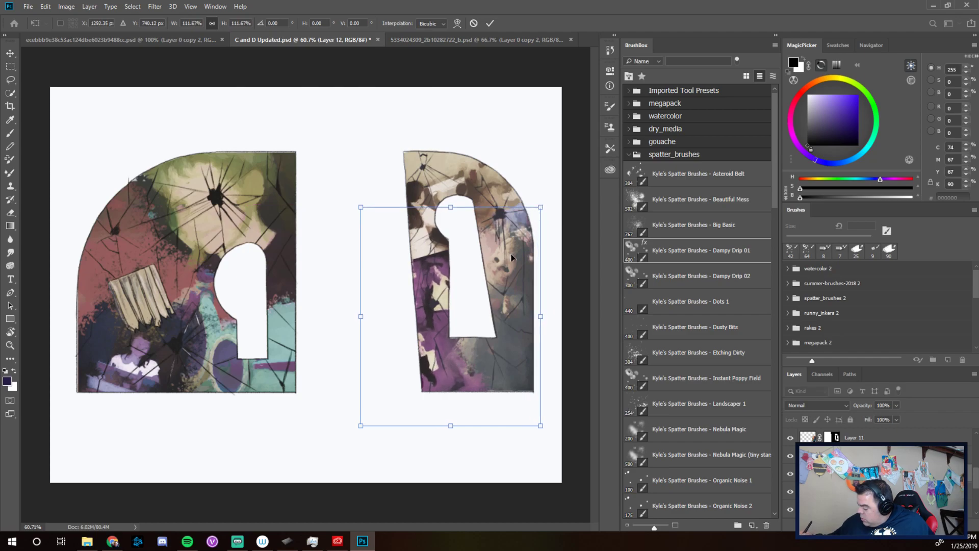
pyautogui.moveTo(452, 358)
pyautogui.mouseDown()
pyautogui.moveTo(440, 357)
pyautogui.moveTo(447, 361)
pyautogui.mouseUp()
pyautogui.press('Return')
pyautogui.press('b')
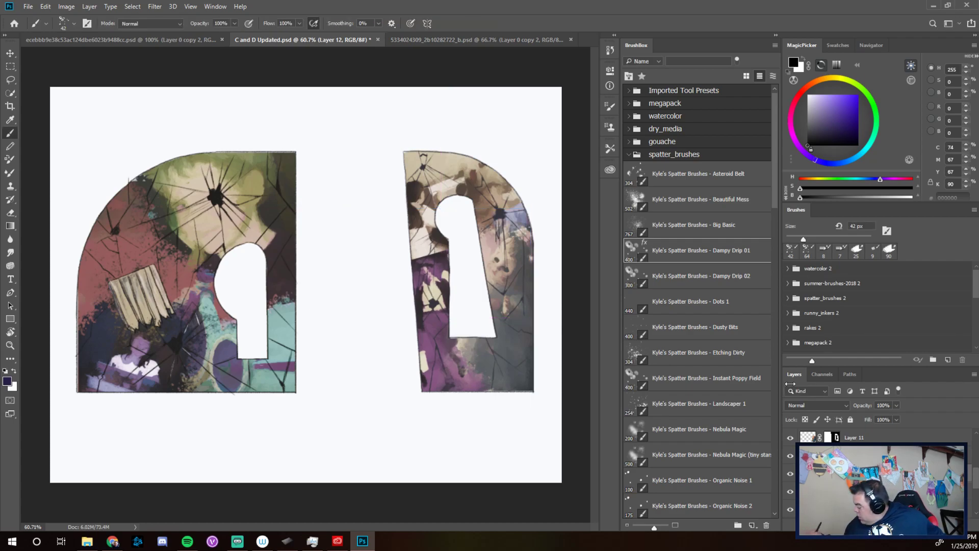
# With a 55 px Dampy Drip 01 brush, paint black on Layer 10's mask along the seam above the street photo.
pyautogui.click(828, 455)
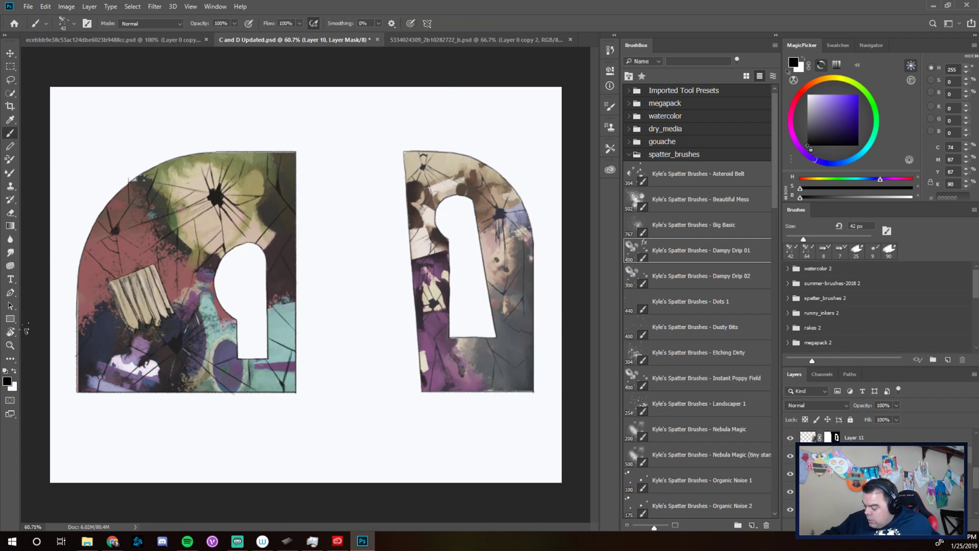
pyautogui.press(']')
pyautogui.press(']')
pyautogui.press(']')
pyautogui.press(']')
pyautogui.press(']')
pyautogui.press(']')
pyautogui.press(']')
pyautogui.press(']')
pyautogui.press(']')
pyautogui.press(']')
pyautogui.press(']')
pyautogui.press(']')
pyautogui.press(']')
pyautogui.press(']')
pyautogui.press(']')
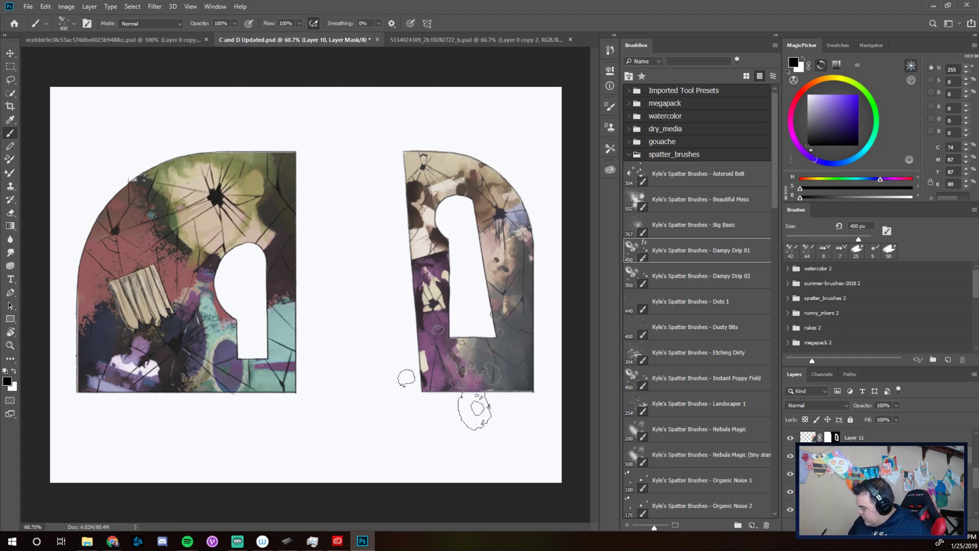
pyautogui.rightClick(457, 370)
pyautogui.moveTo(578, 389); pyautogui.dragTo(540, 394)
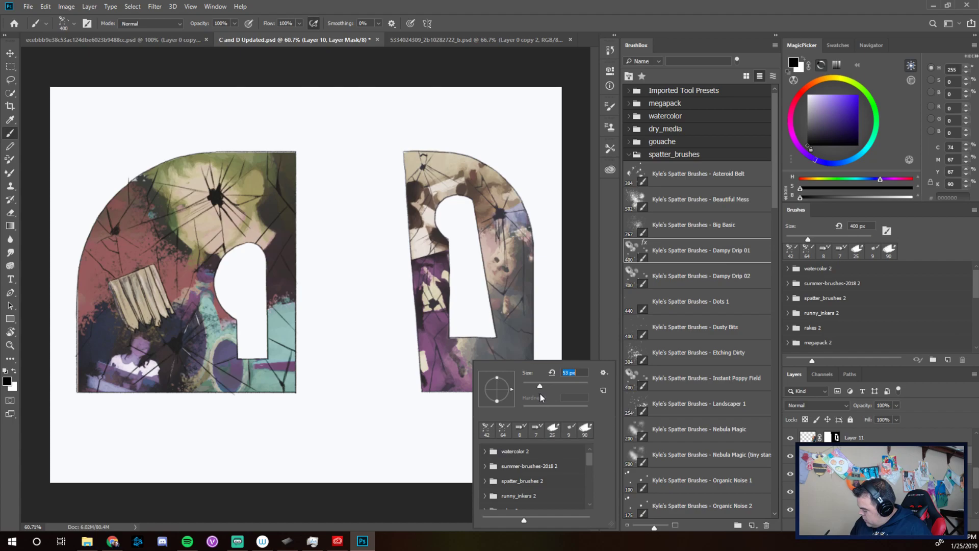
pyautogui.click(370, 277)
pyautogui.moveTo(426, 251)
pyautogui.mouseDown()
pyautogui.moveTo(414, 254)
pyautogui.moveTo(446, 249)
pyautogui.moveTo(410, 254)
pyautogui.moveTo(439, 258)
pyautogui.moveTo(448, 244)
pyautogui.mouseUp()
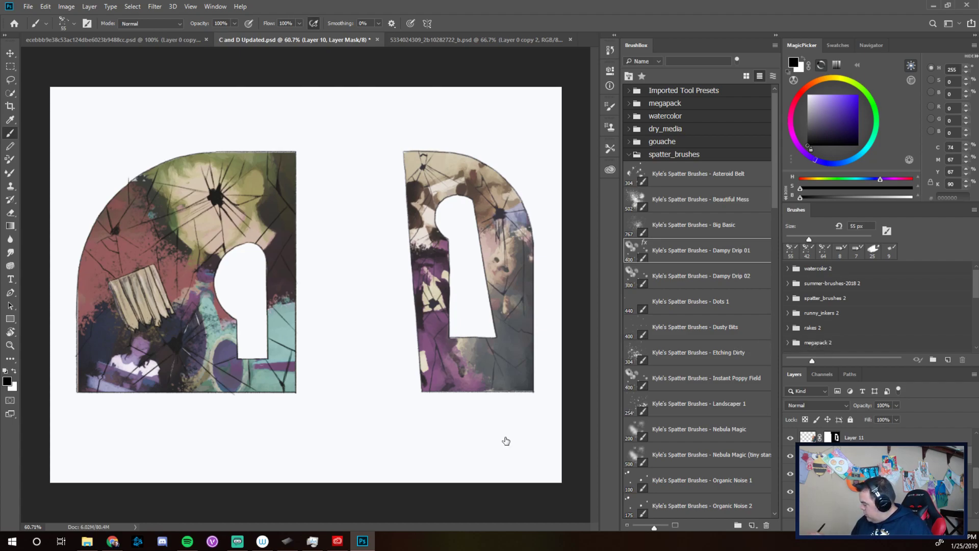
# Spatter black over the same seam on Layer 10's mask with the Instant Poppy Field brush at 48 px.
pyautogui.click(697, 378)
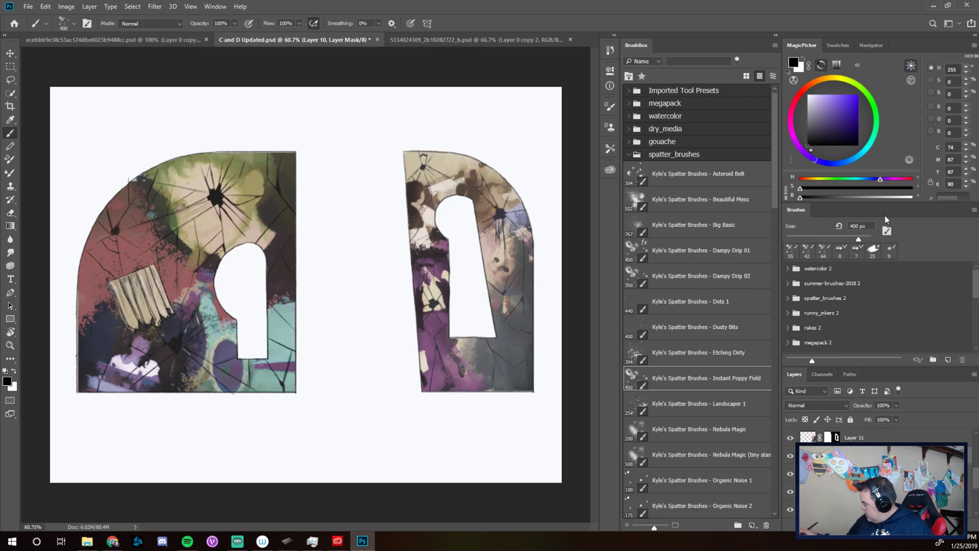
pyautogui.moveTo(857, 237); pyautogui.dragTo(805, 239)
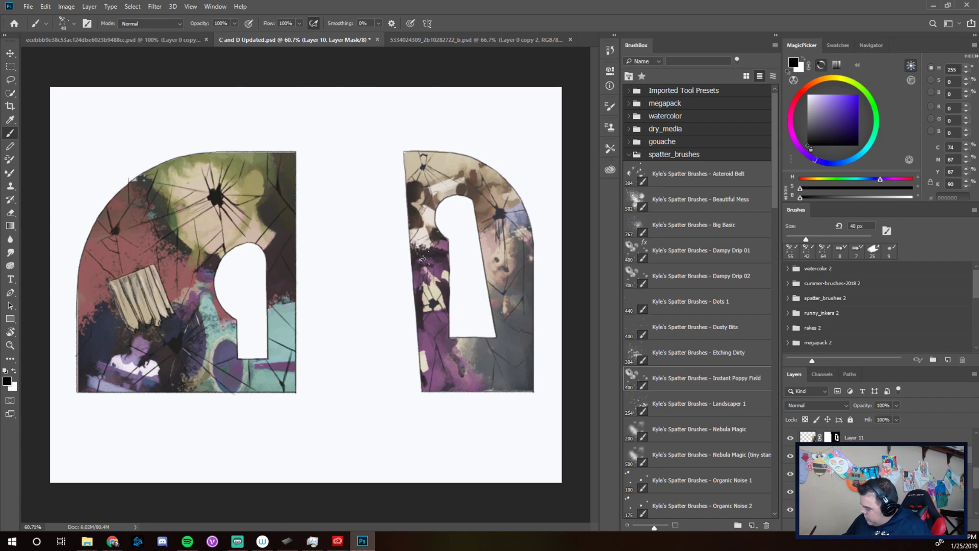
pyautogui.moveTo(416, 257); pyautogui.dragTo(438, 244)
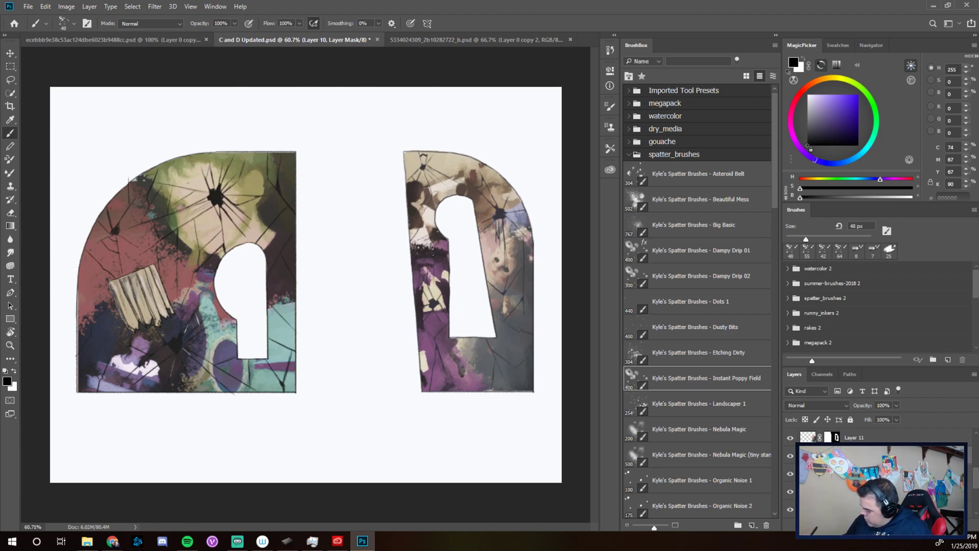